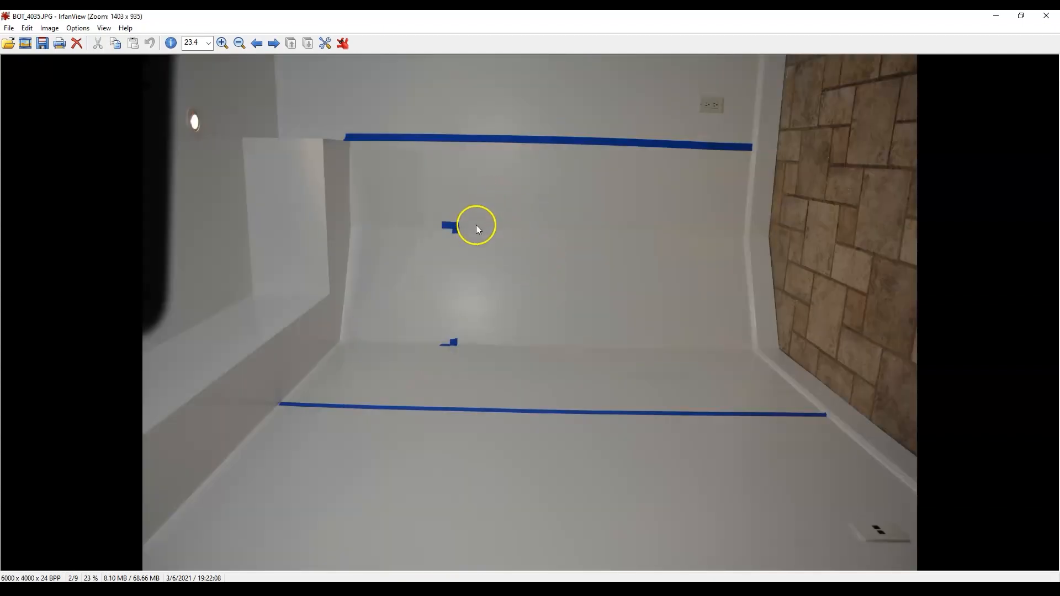
# Review the room corner photos BOT_4035 through BOT_4042 one by one, and close the image viewer
pyautogui.press('Right')
pyautogui.press('Left')
pyautogui.press('Right')
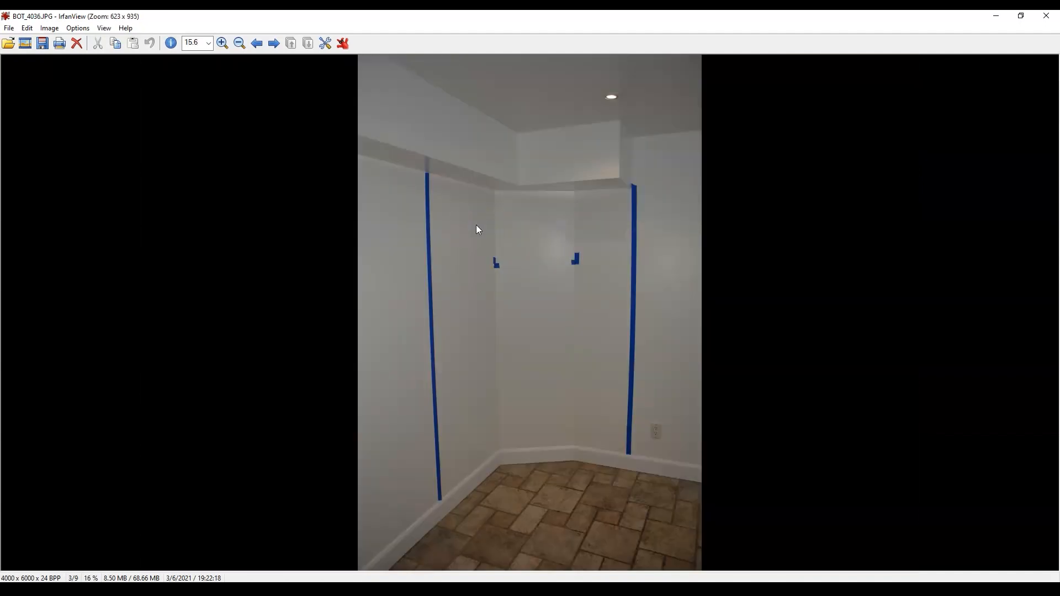
pyautogui.press('Right')
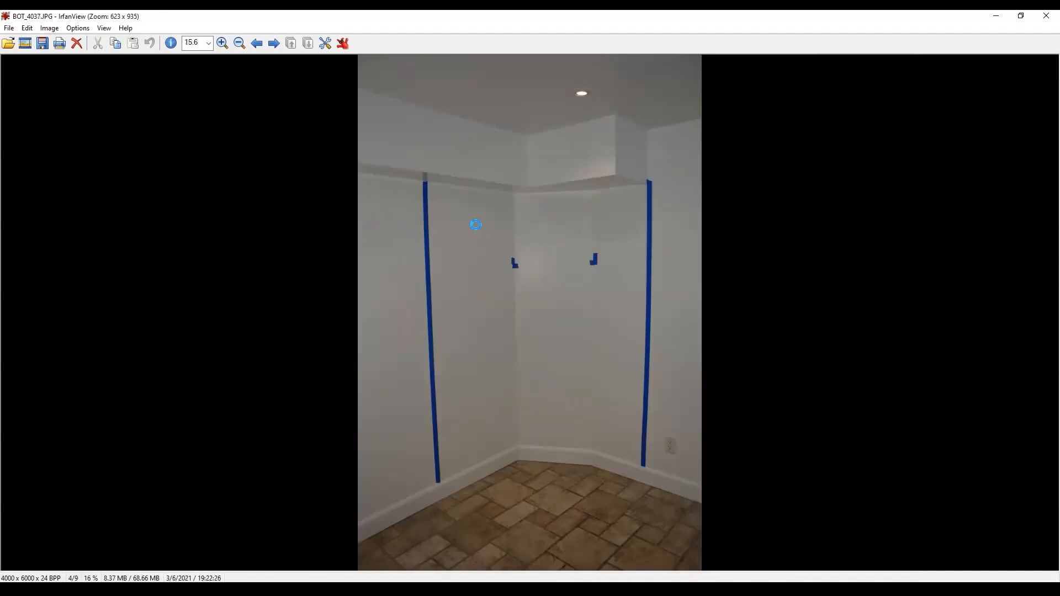
pyautogui.press('Right')
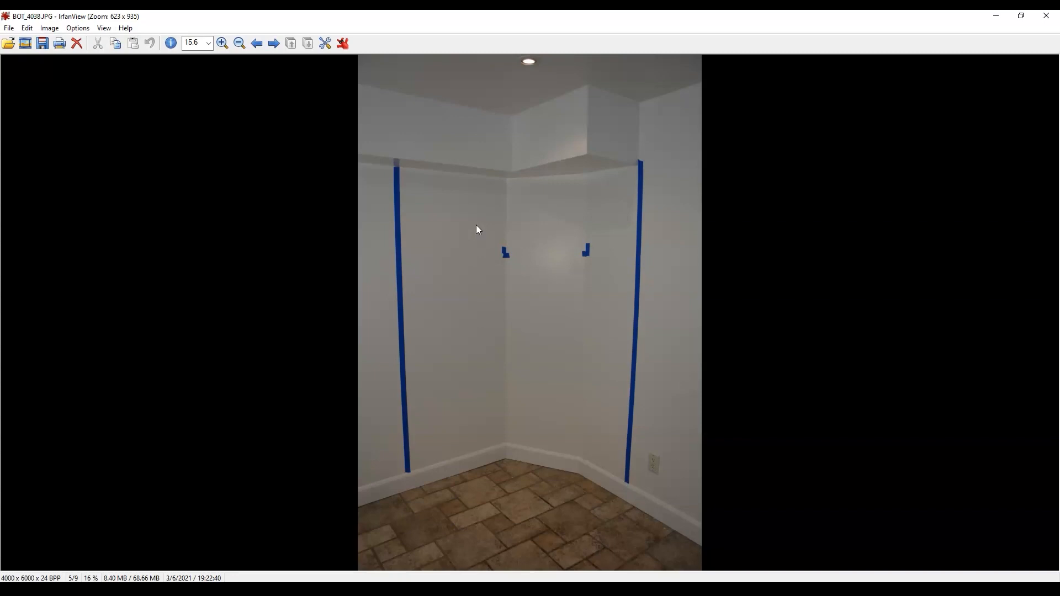
pyautogui.press('Right')
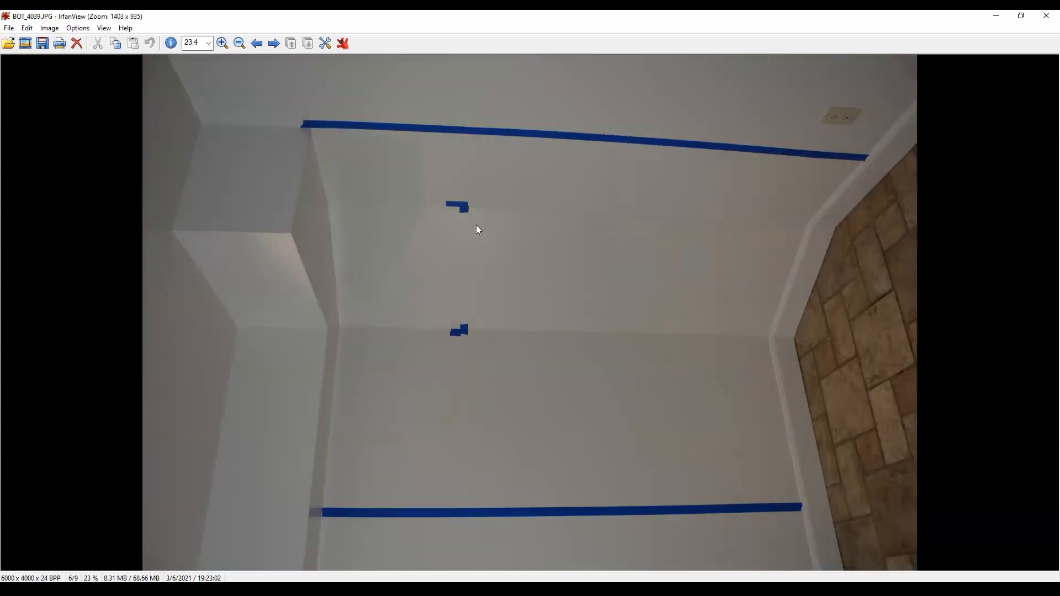
pyautogui.press('Right')
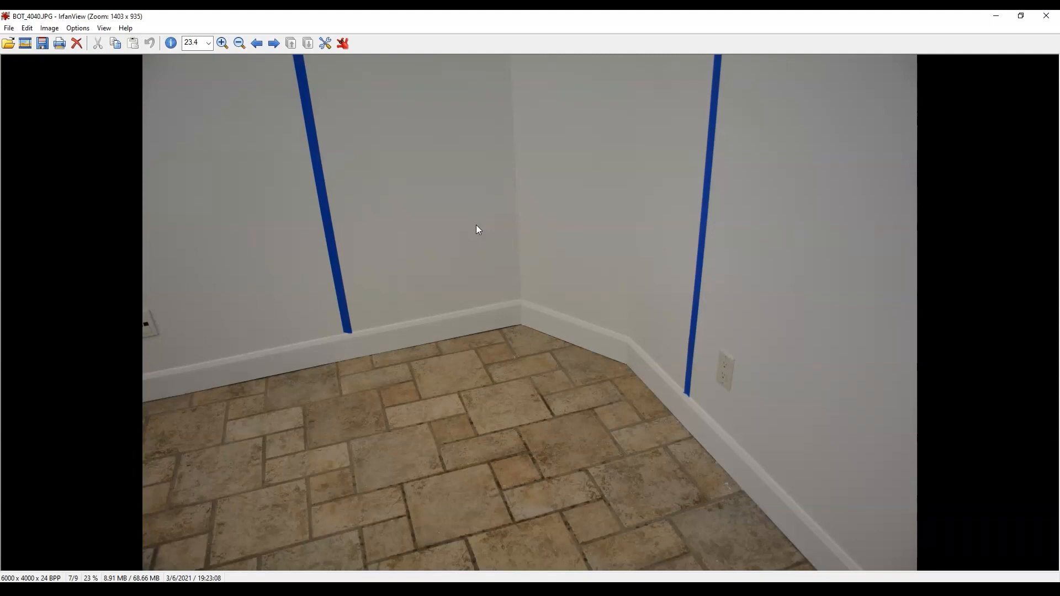
pyautogui.press('Right')
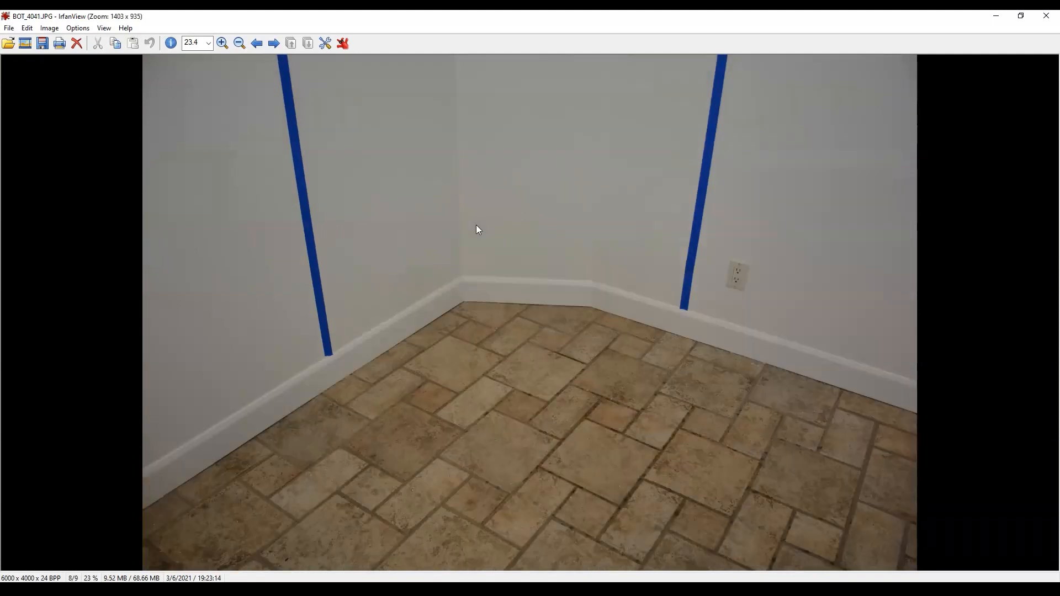
pyautogui.press('Right')
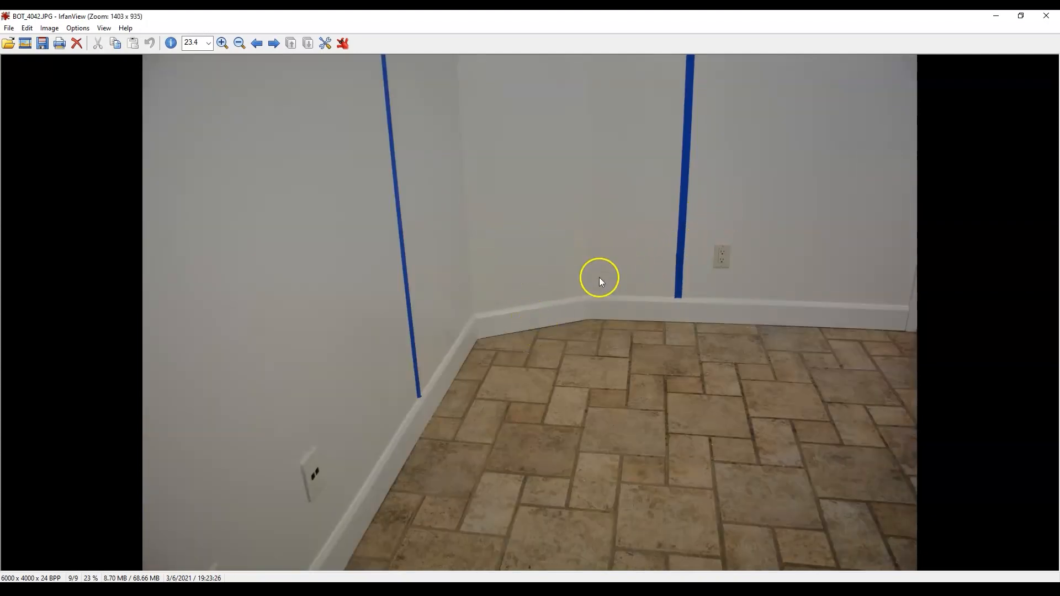
pyautogui.click(1047, 18)
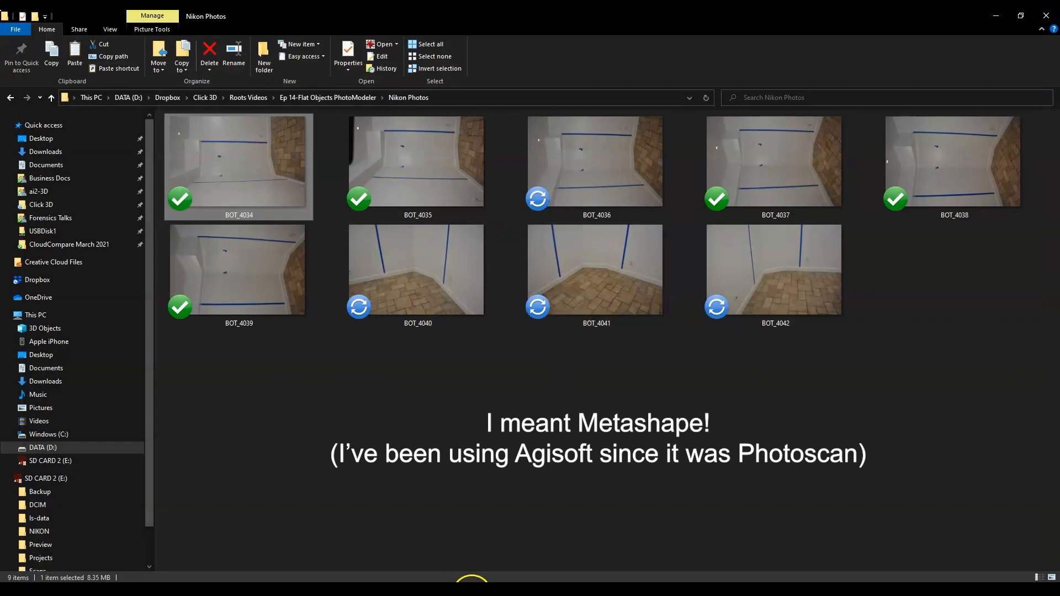
# Select all nine photos in the Nikon Photos folder and add them to Chunk 1 in Agisoft Metashape
pyautogui.hotkey('ctrl', 'a')
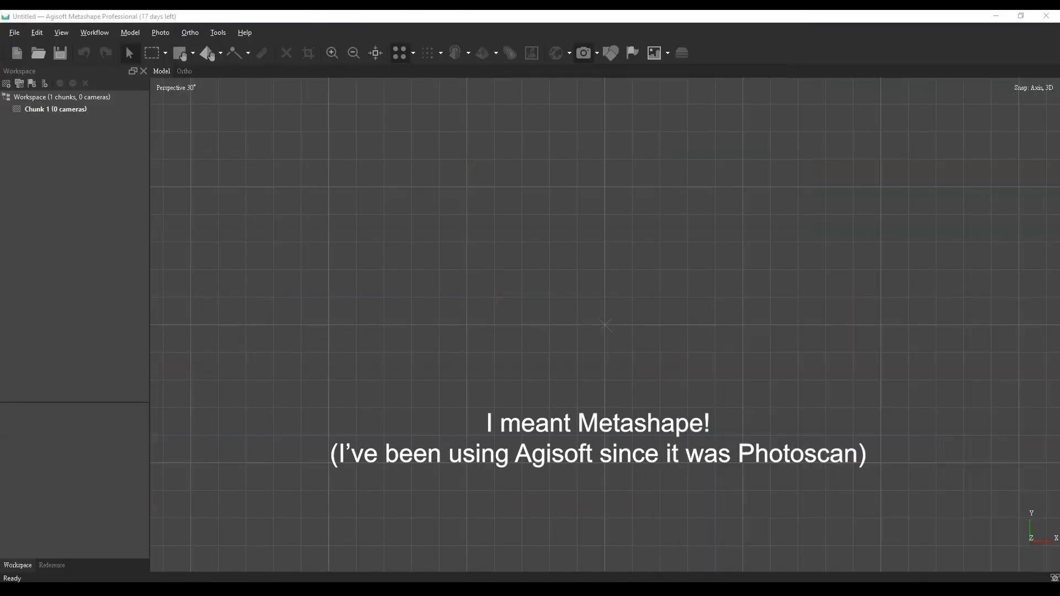
pyautogui.moveTo(467, 321); pyautogui.dragTo(466, 324)
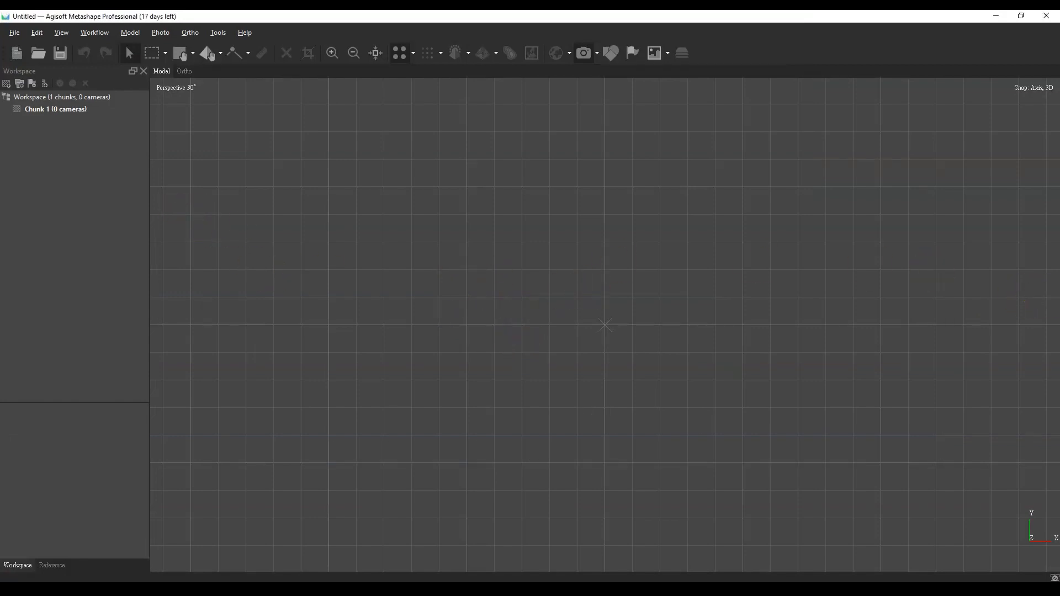
pyautogui.moveTo(1059, 58); pyautogui.dragTo(711, 159)
pyautogui.moveTo(674, 294); pyautogui.dragTo(255, 338)
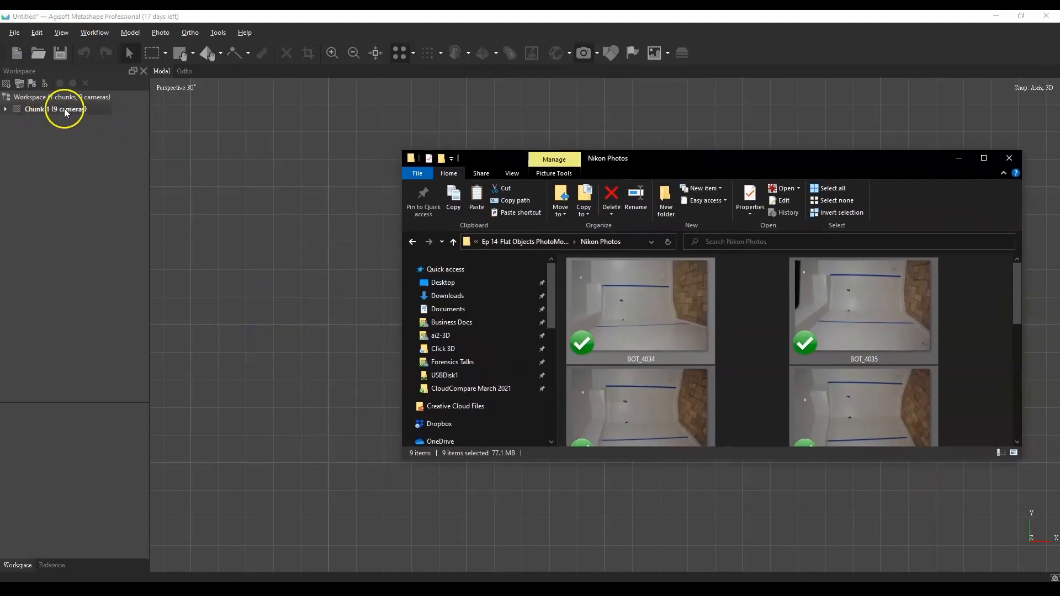
pyautogui.moveTo(615, 160); pyautogui.dragTo(1059, 177)
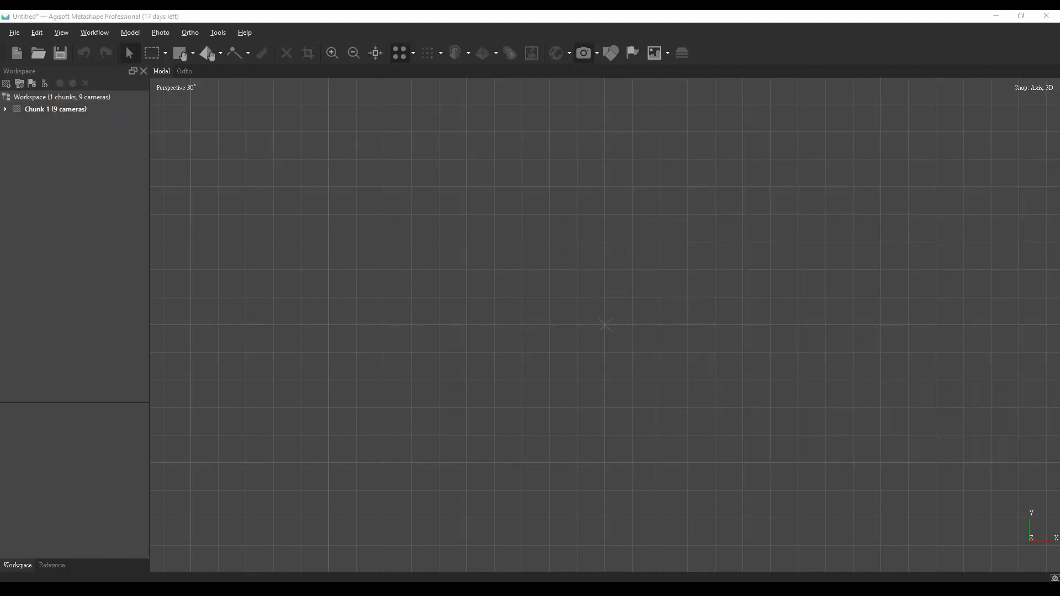
# Align the photos of Chunk 1 with Medium accuracy and generic preselection
pyautogui.click(91, 33)
pyautogui.click(112, 84)
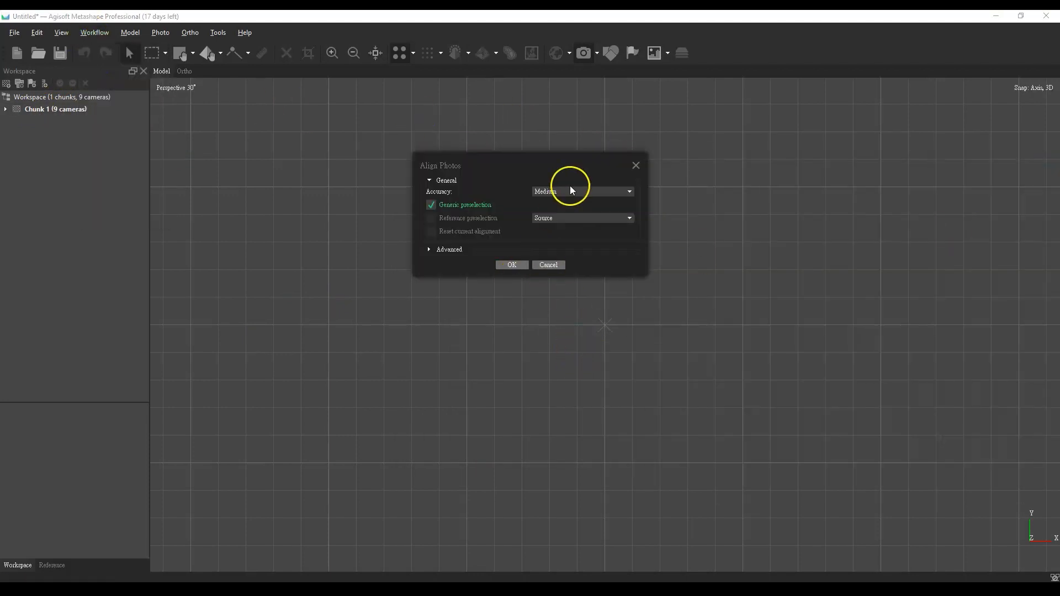
pyautogui.click(518, 266)
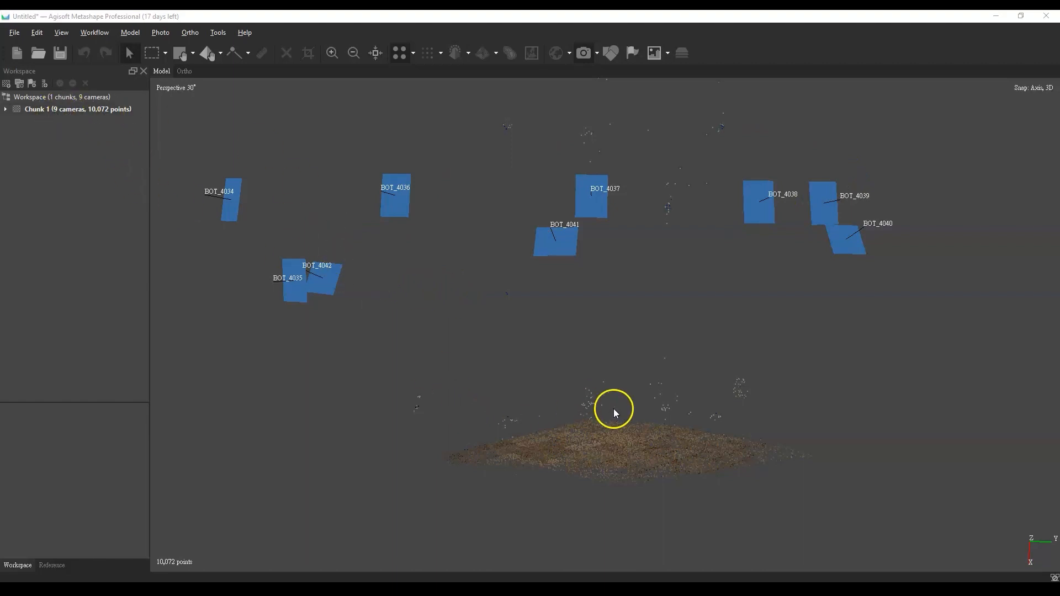
# Examine the aligned camera positions and the sparse points on the floor and walls from several angles
pyautogui.scroll(-3, 613, 409)
pyautogui.moveTo(634, 372); pyautogui.dragTo(596, 310)
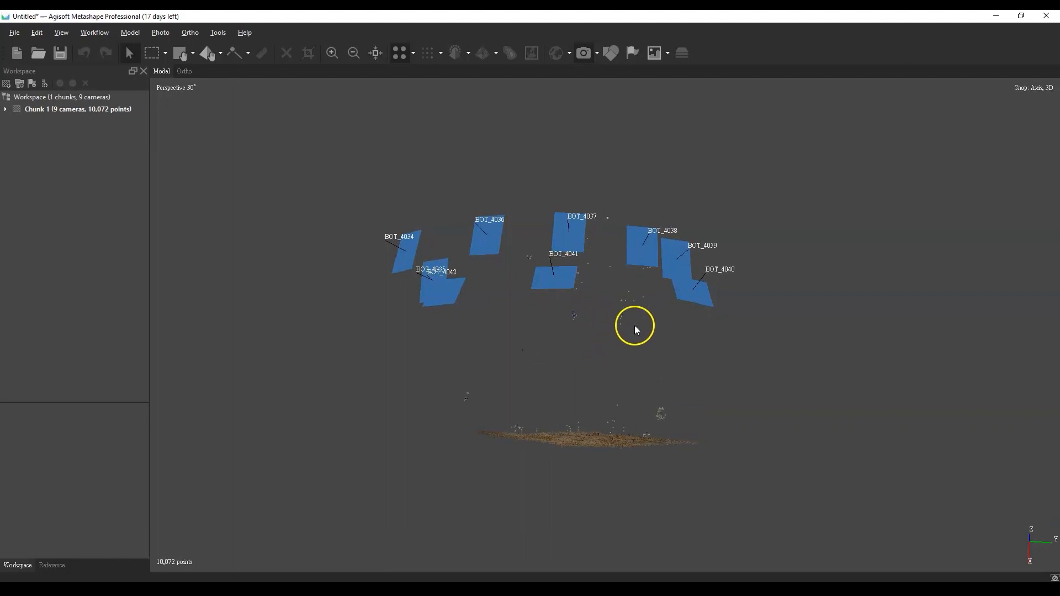
pyautogui.scroll(5, 634, 329)
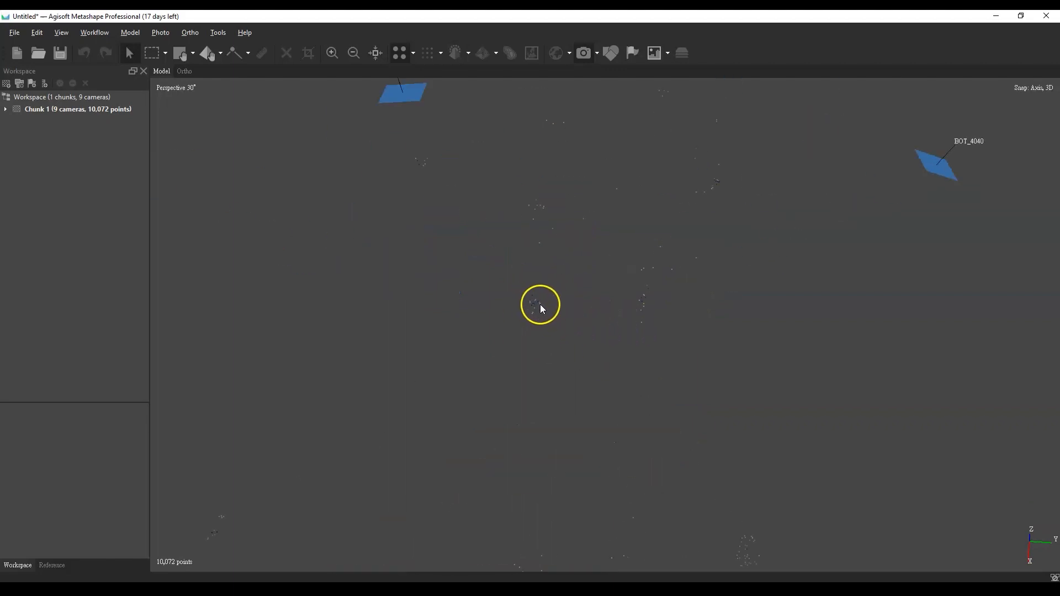
pyautogui.scroll(-6, 691, 333)
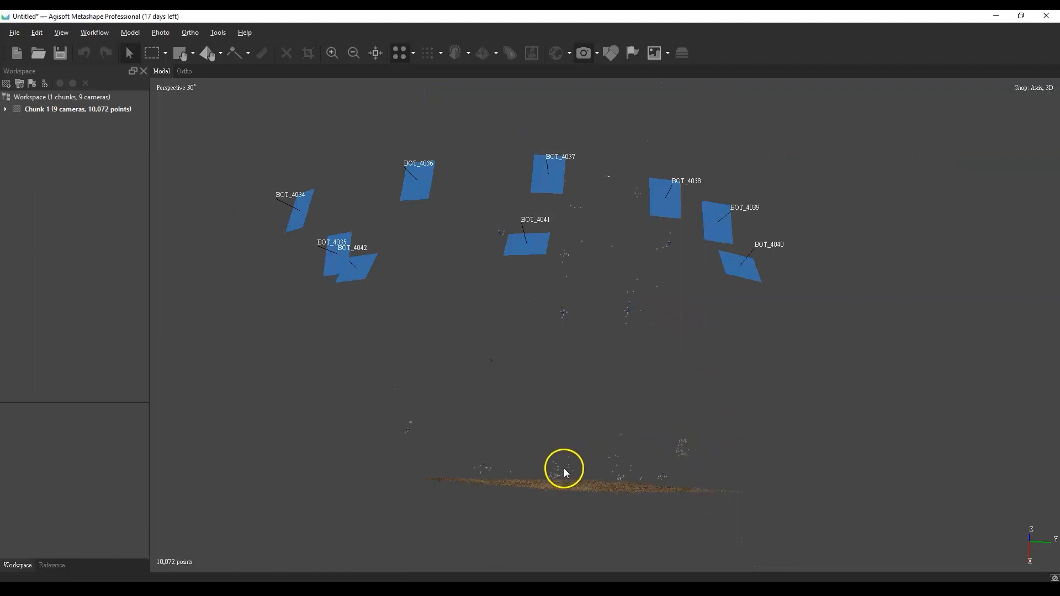
pyautogui.moveTo(582, 488); pyautogui.dragTo(623, 428, button='right')
pyautogui.moveTo(623, 428); pyautogui.dragTo(630, 486)
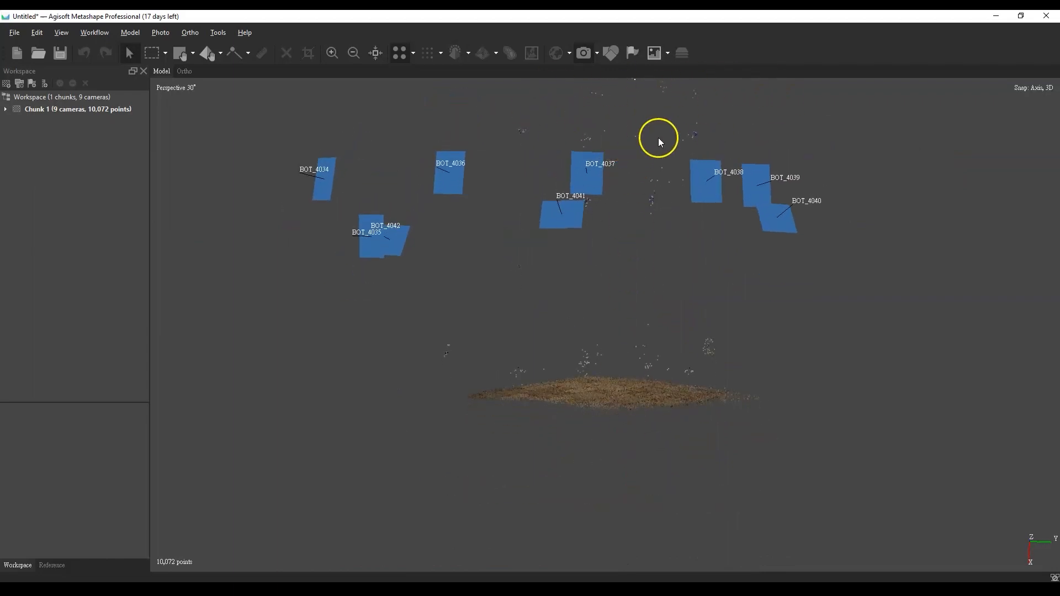
pyautogui.moveTo(612, 387); pyautogui.dragTo(611, 445)
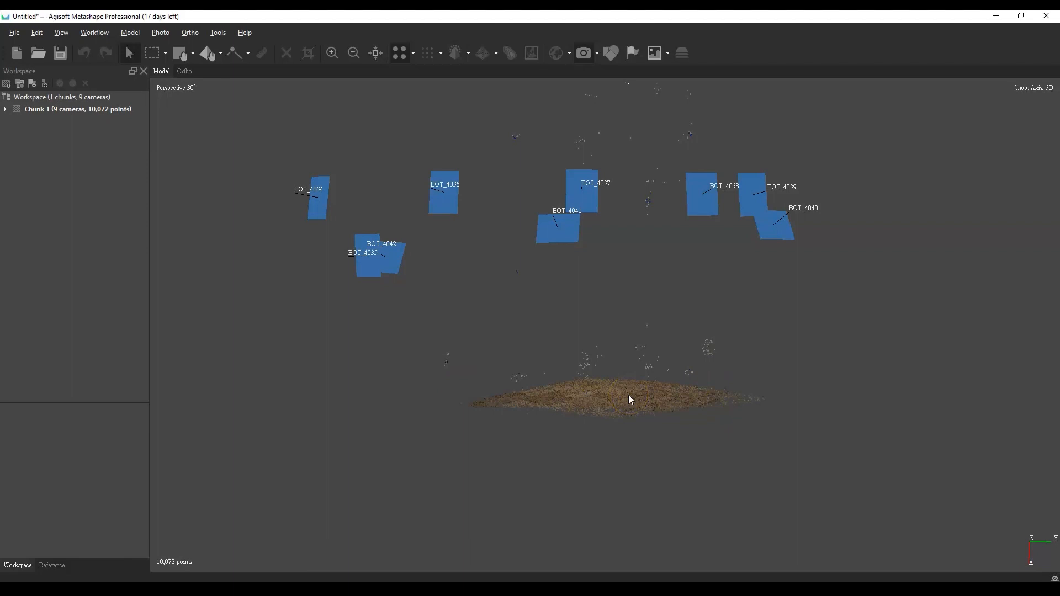
pyautogui.moveTo(601, 394); pyautogui.dragTo(604, 355)
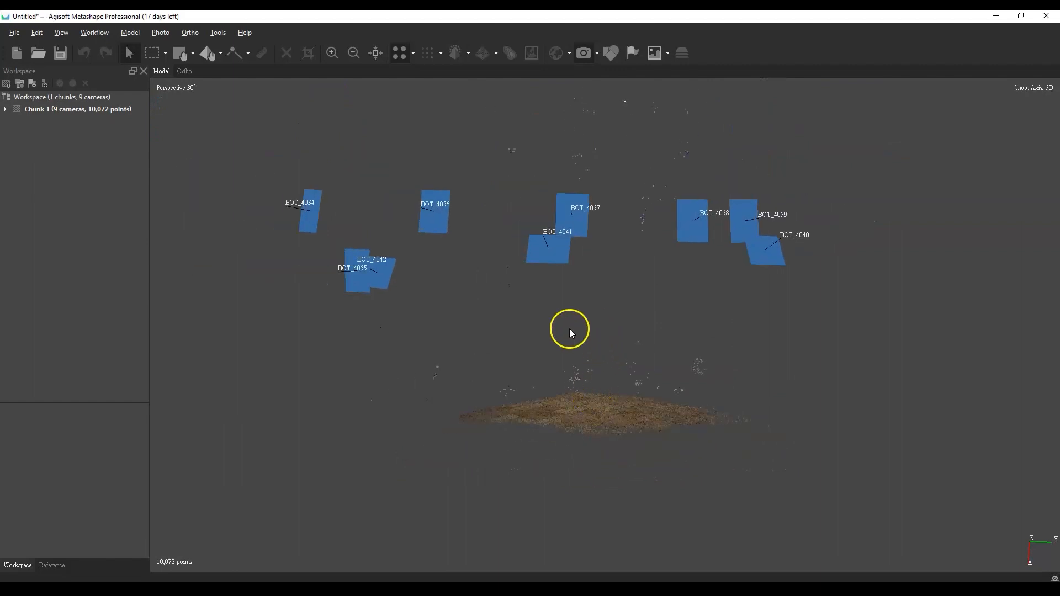
# Build a dense point cloud from the aligned photos at Medium quality
pyautogui.click(95, 32)
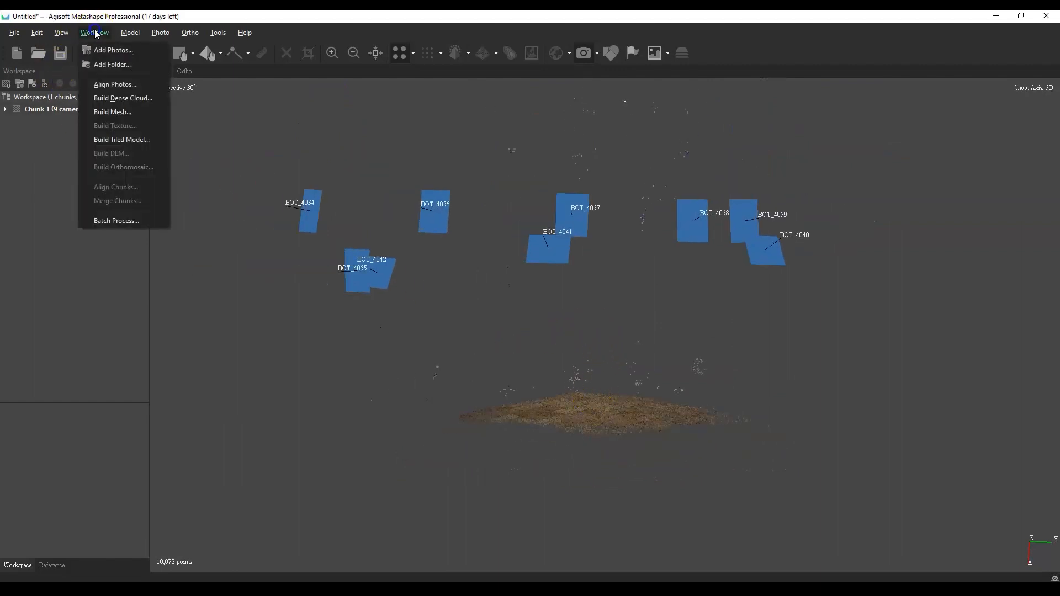
pyautogui.click(109, 99)
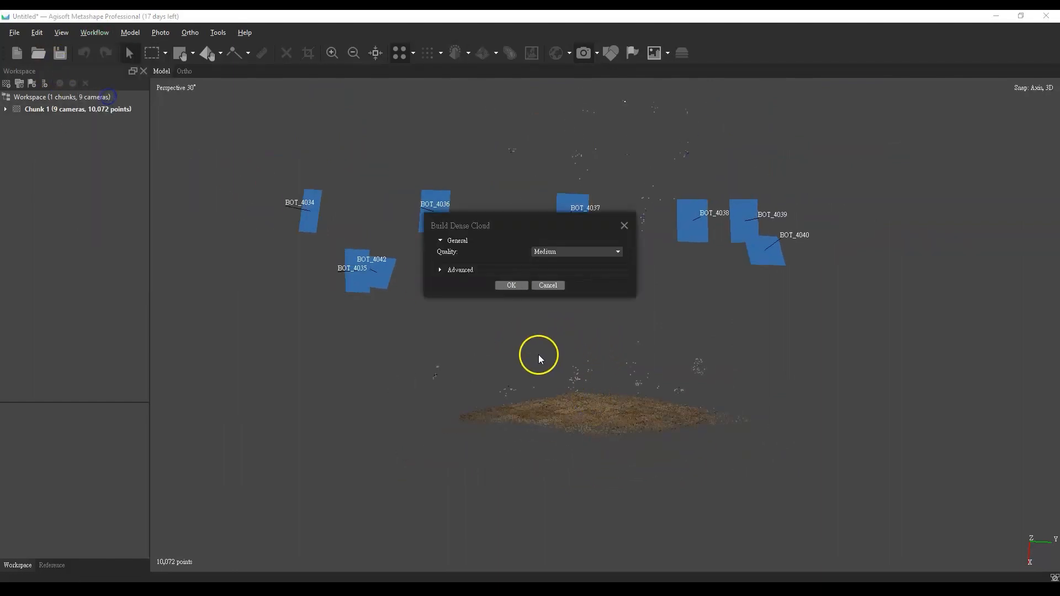
pyautogui.click(513, 285)
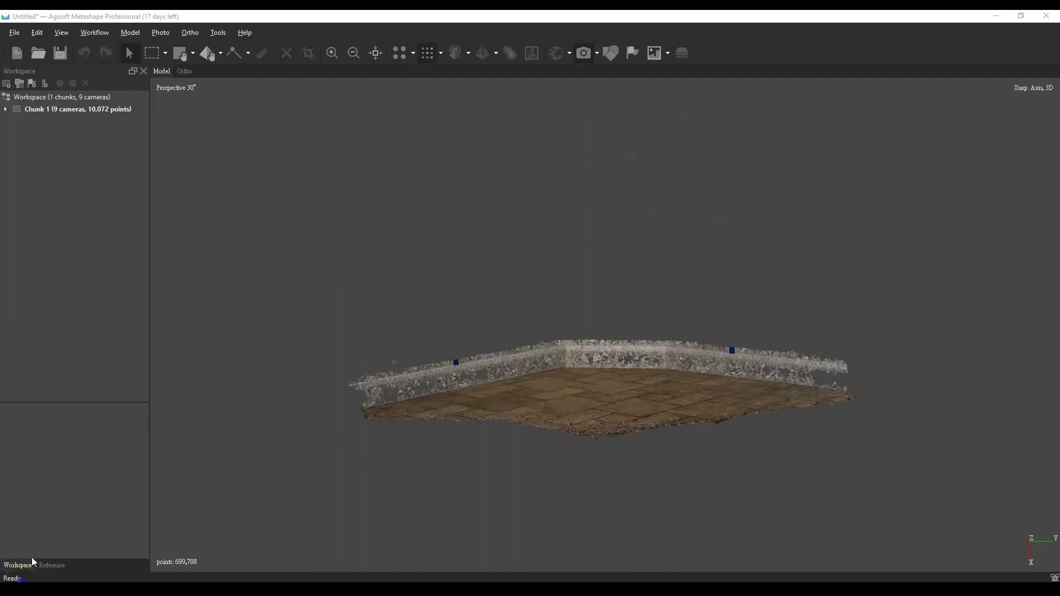
# Inspect the dense cloud of the tiled floor and baseboards for how much of the walls it covers
pyautogui.scroll(3, 662, 375)
pyautogui.scroll(-3, 625, 374)
pyautogui.scroll(2, 591, 386)
pyautogui.moveTo(591, 385); pyautogui.dragTo(614, 414)
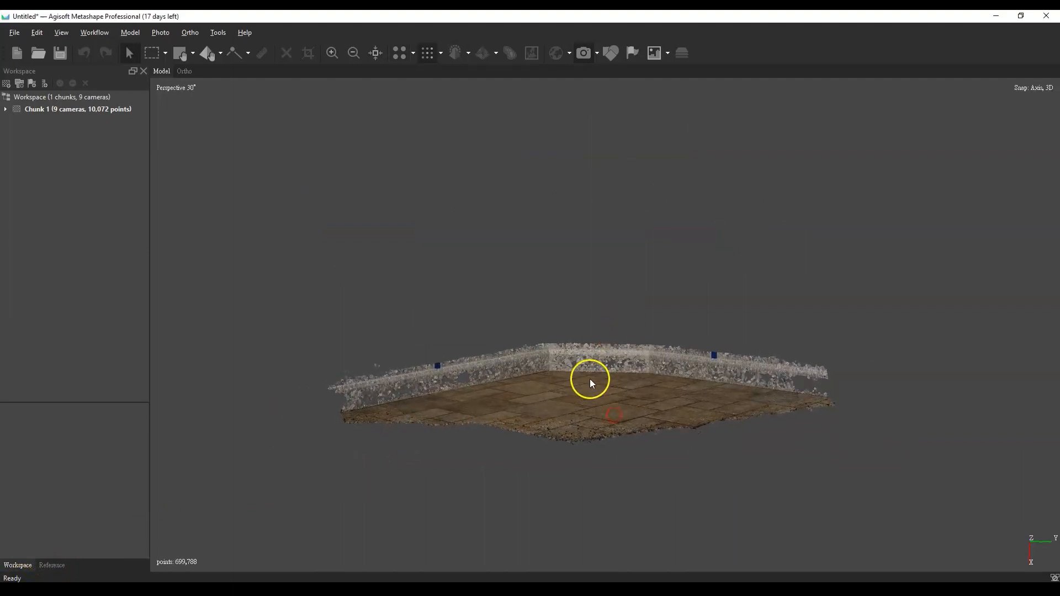
pyautogui.moveTo(592, 382); pyautogui.dragTo(578, 433, button='right')
pyautogui.moveTo(617, 400); pyautogui.dragTo(629, 467)
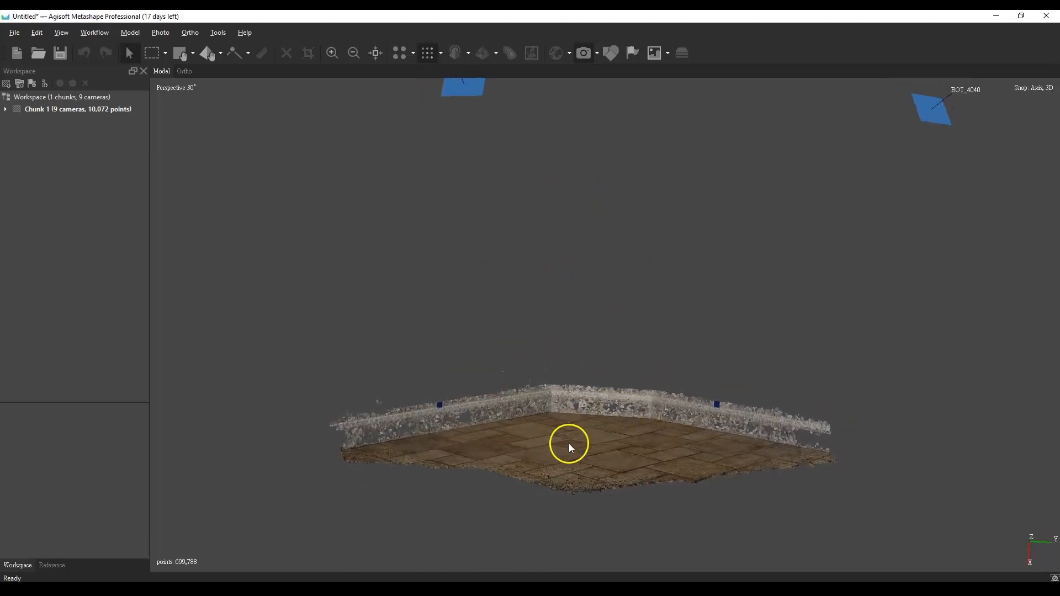
pyautogui.moveTo(568, 443)
pyautogui.mouseDown()
pyautogui.moveTo(602, 425)
pyautogui.moveTo(589, 457)
pyautogui.moveTo(575, 433)
pyautogui.mouseUp()
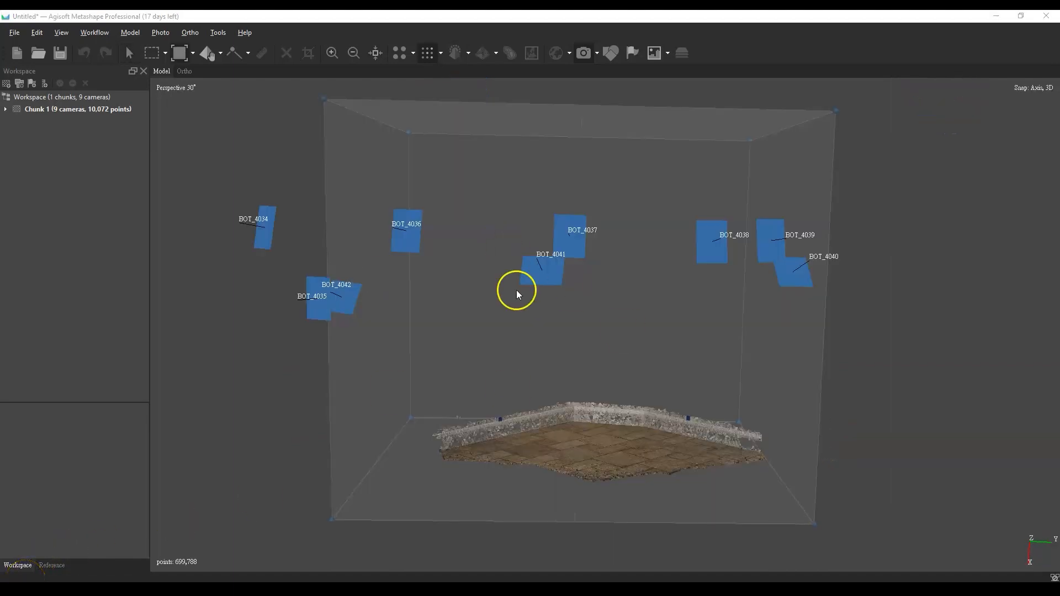
# Resize the reconstruction region box so it surrounds the floor and extends well above the camera positions to take in the walls
pyautogui.scroll(-3, 517, 295)
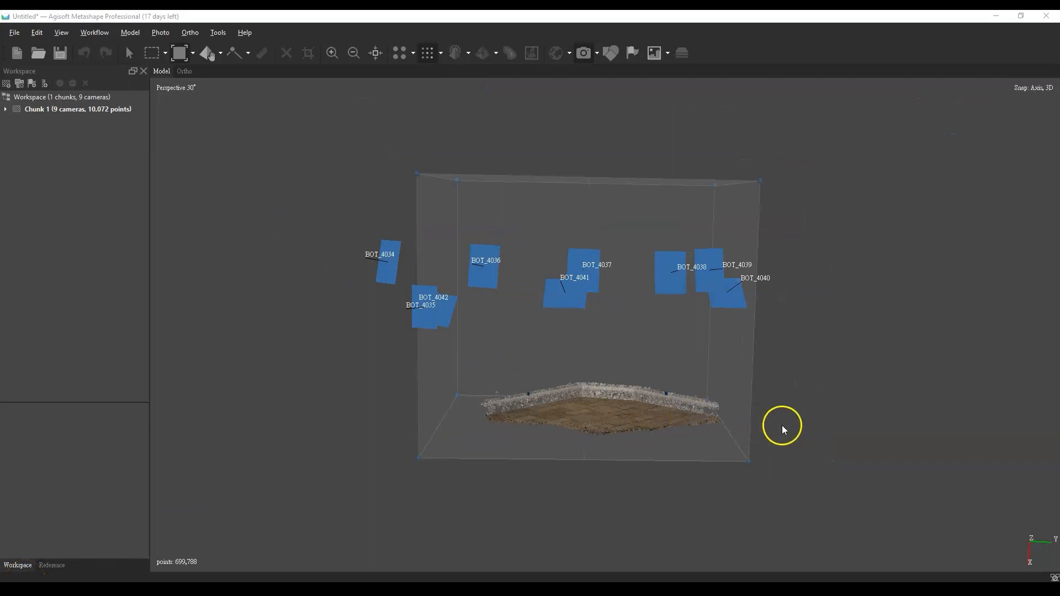
pyautogui.moveTo(778, 440); pyautogui.dragTo(742, 403)
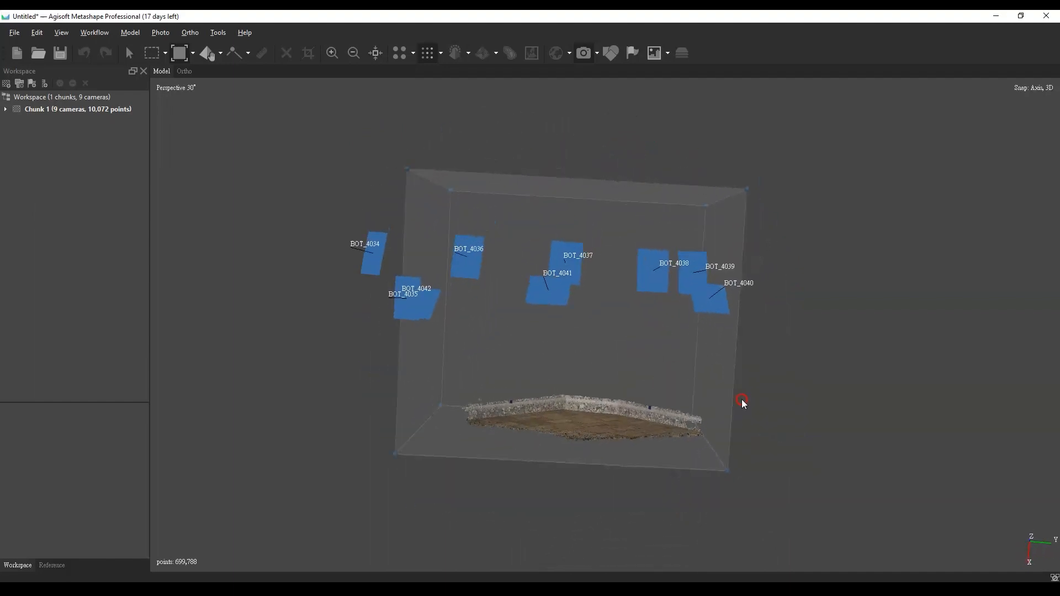
pyautogui.scroll(6, 584, 485)
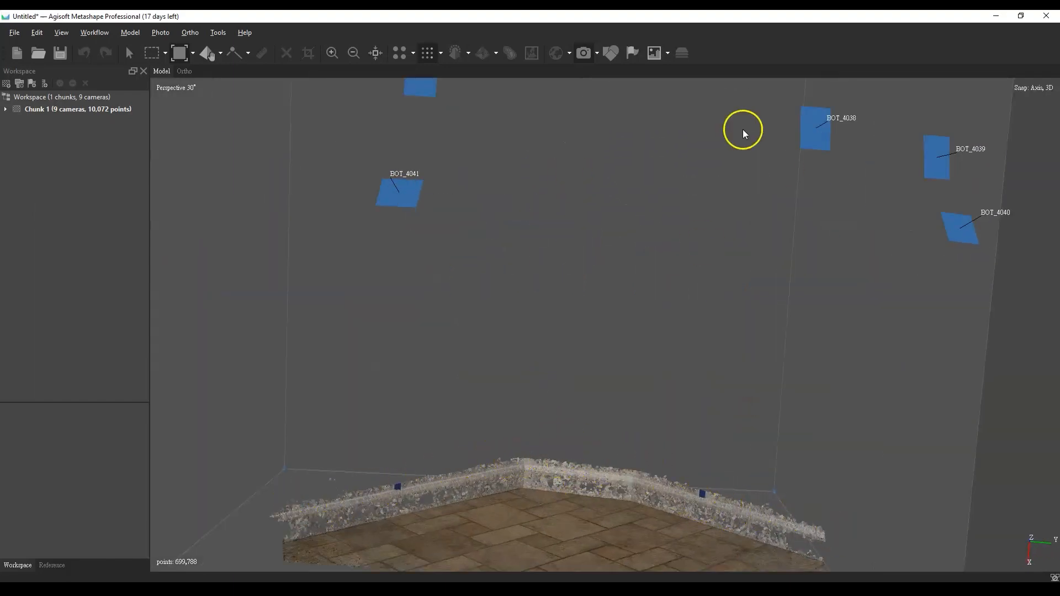
pyautogui.scroll(-5, 603, 299)
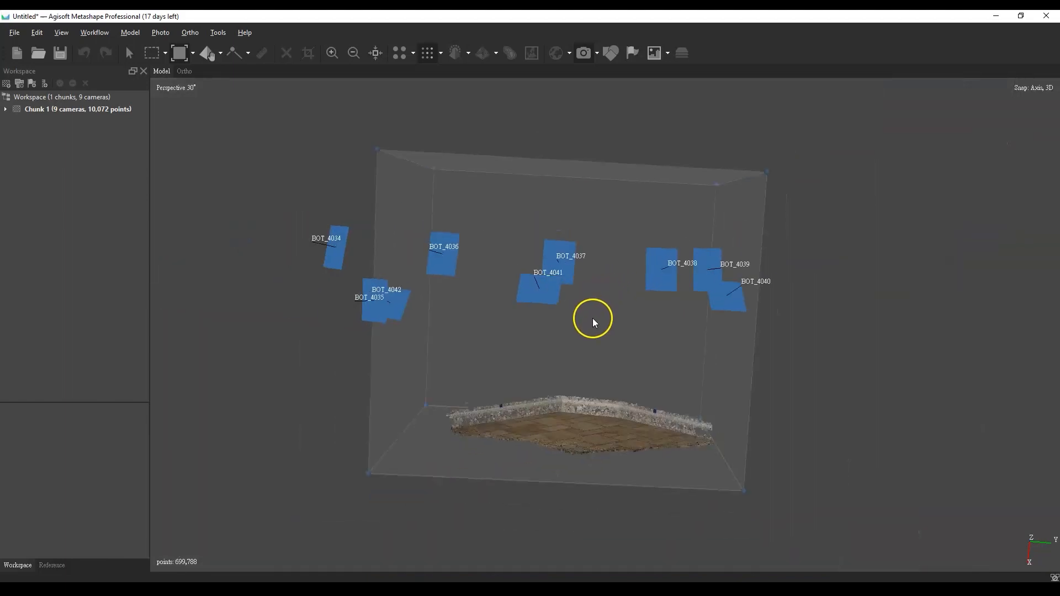
pyautogui.click(779, 485)
pyautogui.moveTo(779, 488)
pyautogui.mouseDown()
pyautogui.moveTo(685, 405)
pyautogui.moveTo(750, 502)
pyautogui.moveTo(777, 508)
pyautogui.mouseUp()
pyautogui.scroll(-3, 517, 280)
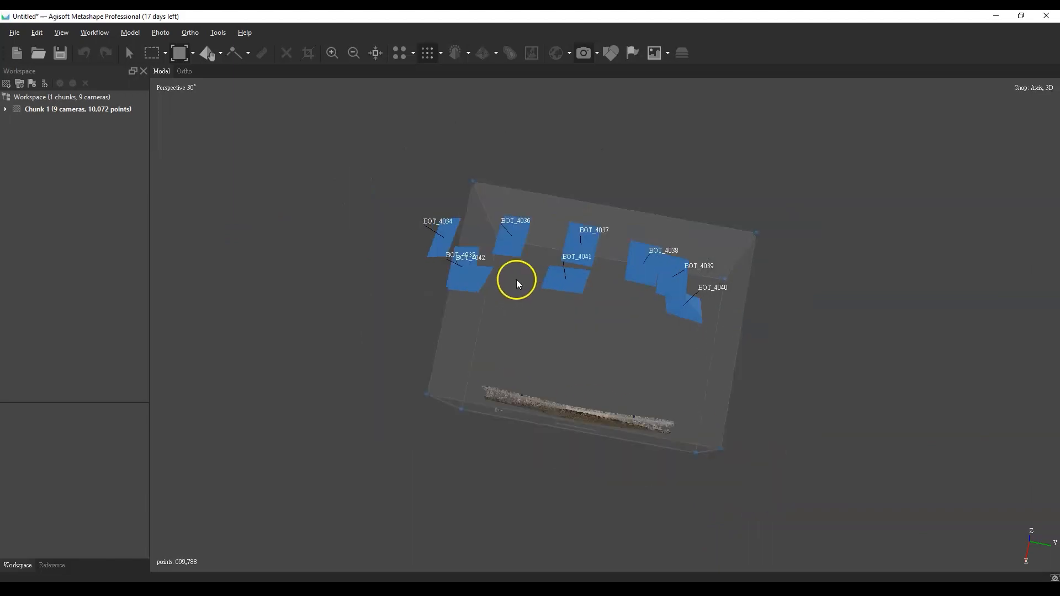
pyautogui.moveTo(743, 423); pyautogui.dragTo(732, 412)
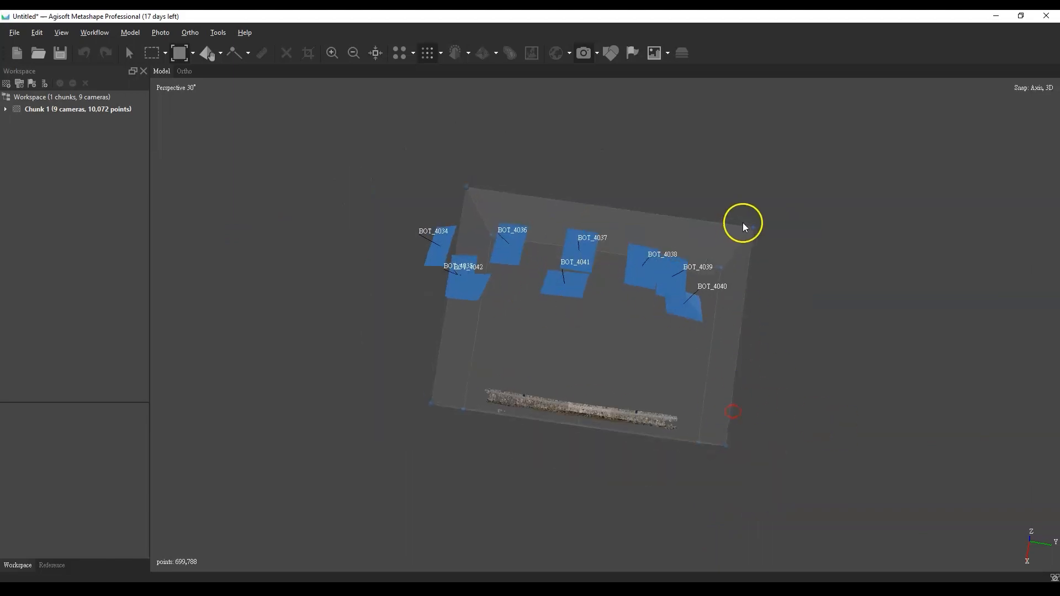
pyautogui.moveTo(753, 226); pyautogui.dragTo(726, 249)
pyautogui.scroll(-3, 758, 379)
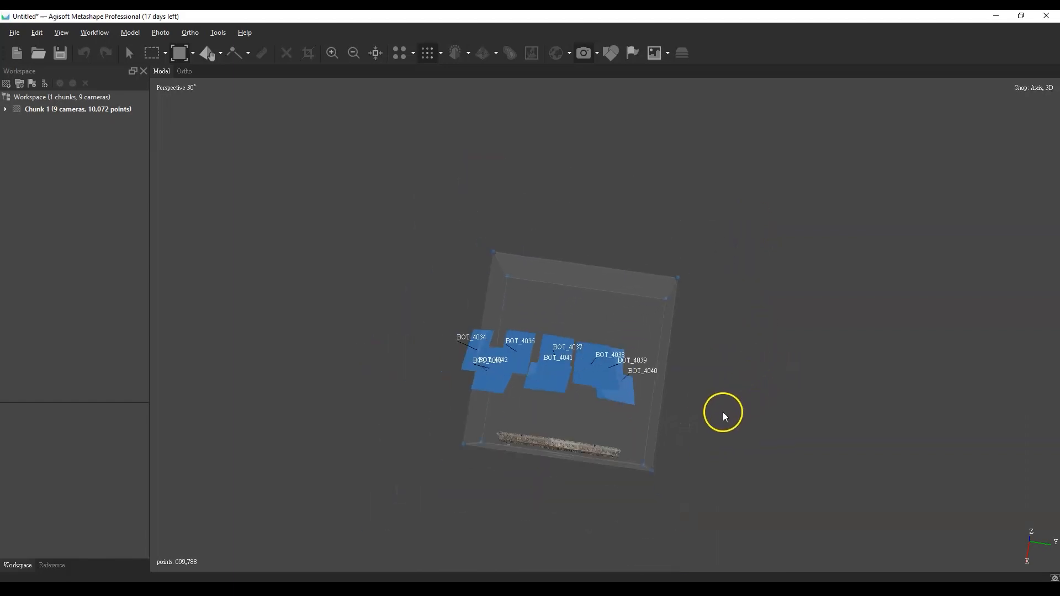
# Rebuild the dense point cloud within the resized region, keeping the dialog's current settings
pyautogui.click(93, 32)
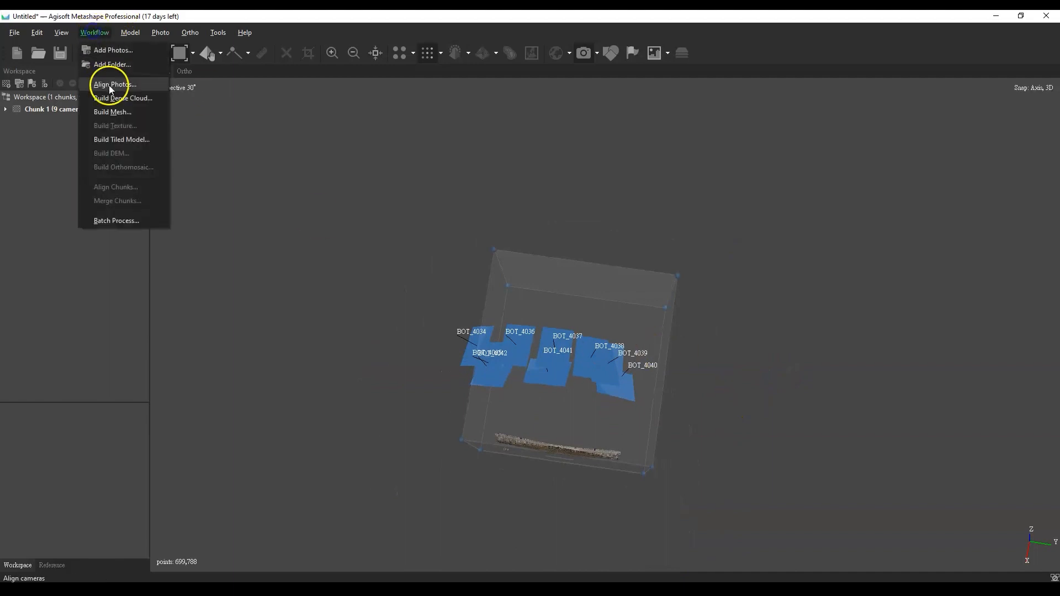
pyautogui.click(110, 98)
pyautogui.click(514, 286)
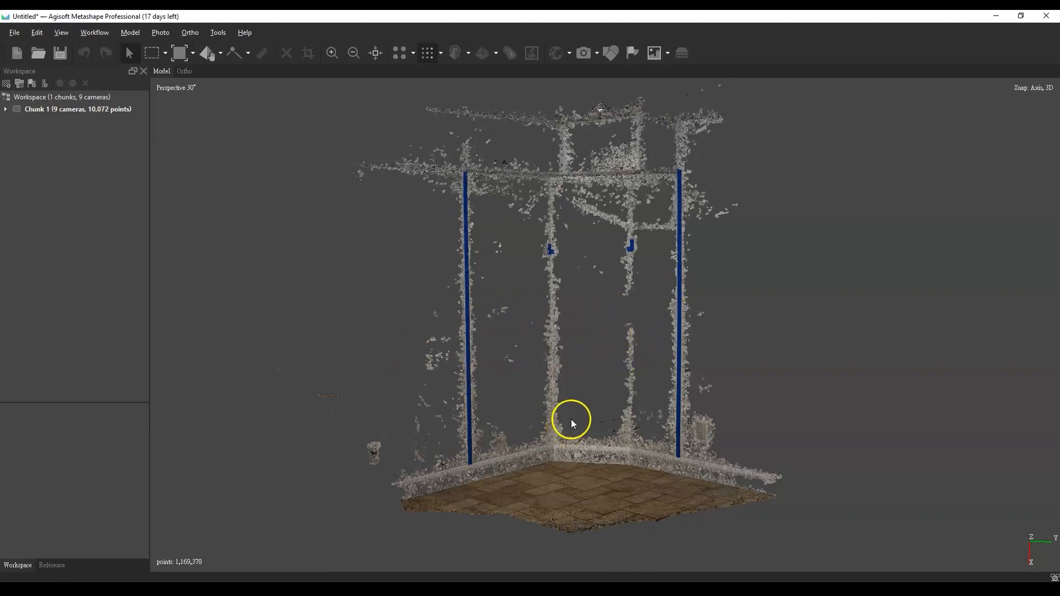
# Inspect the rebuilt dense cloud of the room corner for how much of the plain white walls it covers
pyautogui.scroll(3, 572, 417)
pyautogui.scroll(-3, 574, 415)
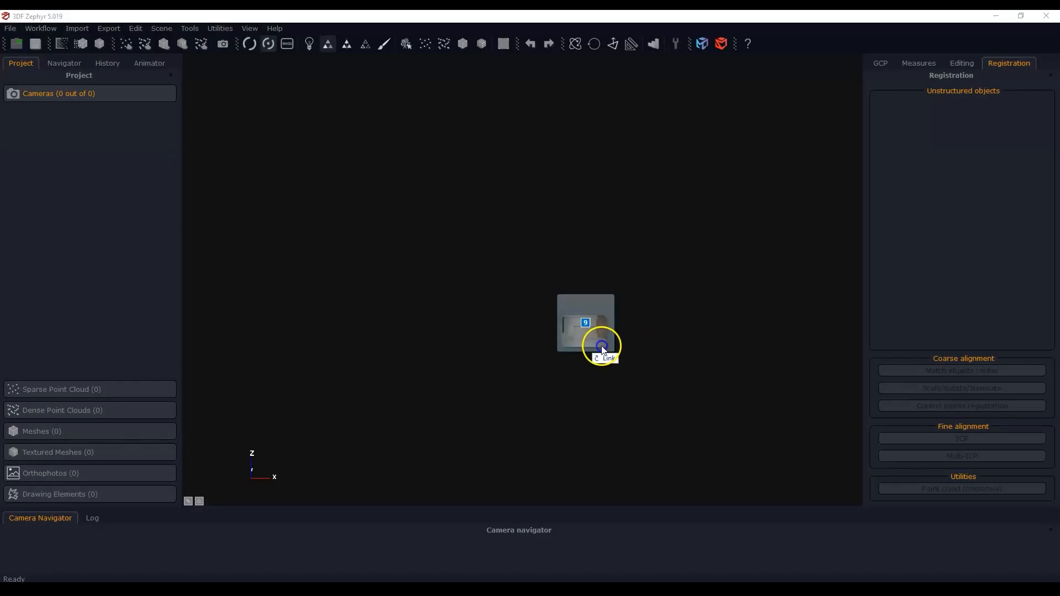
pyautogui.moveTo(601, 348); pyautogui.dragTo(606, 373)
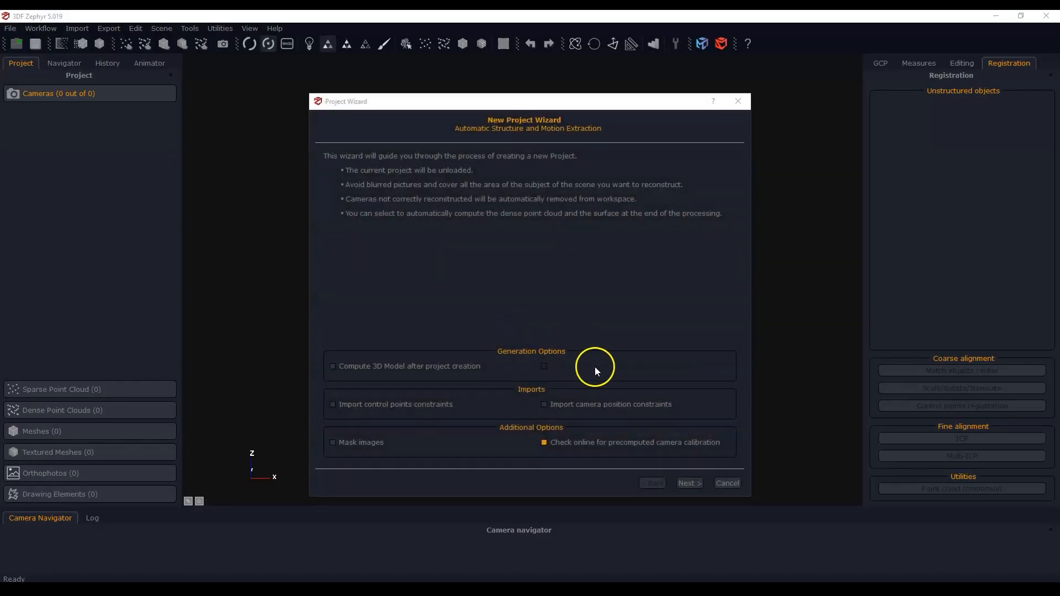
# Switch to 3DF Zephyr and accept the nine Nikon photos for a new project with the wizard's current generation options
pyautogui.click(687, 483)
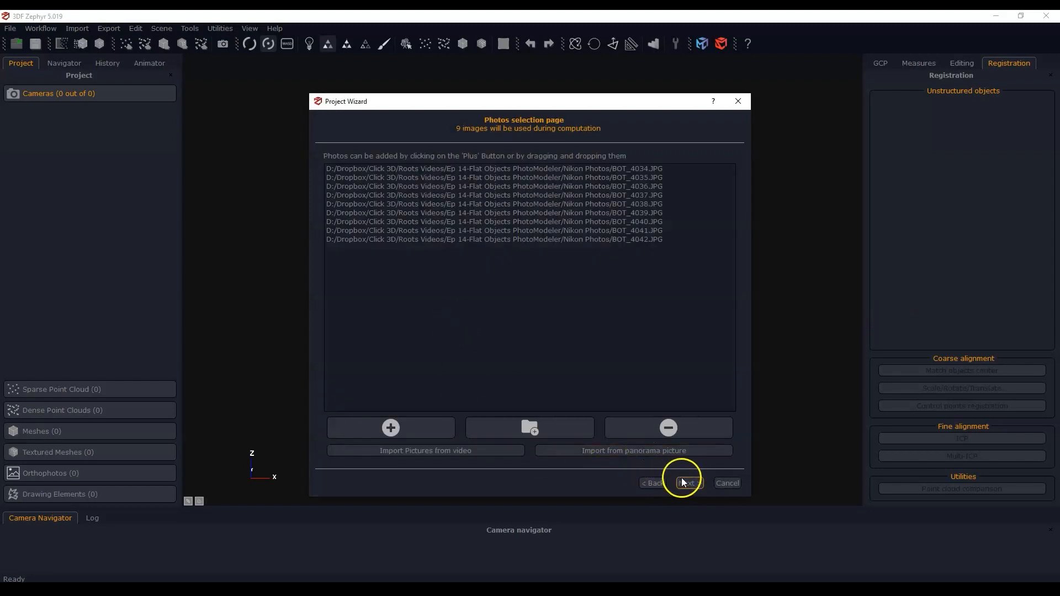
pyautogui.click(685, 482)
pyautogui.click(690, 484)
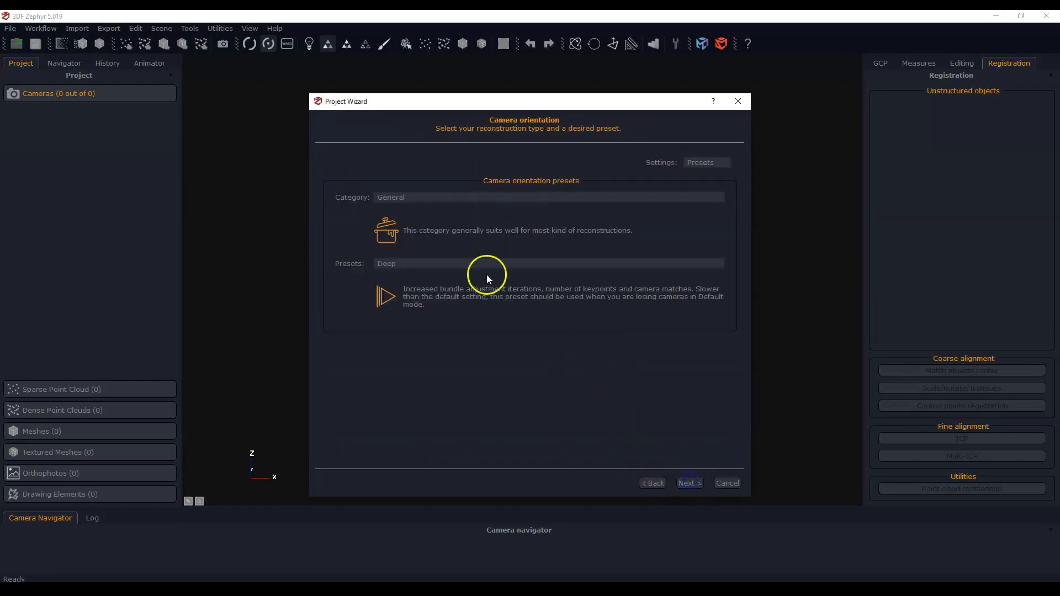
# Set camera orientation to the Close Range category with the Default preset, run the sparse reconstruction and finish the project wizard
pyautogui.click(408, 198)
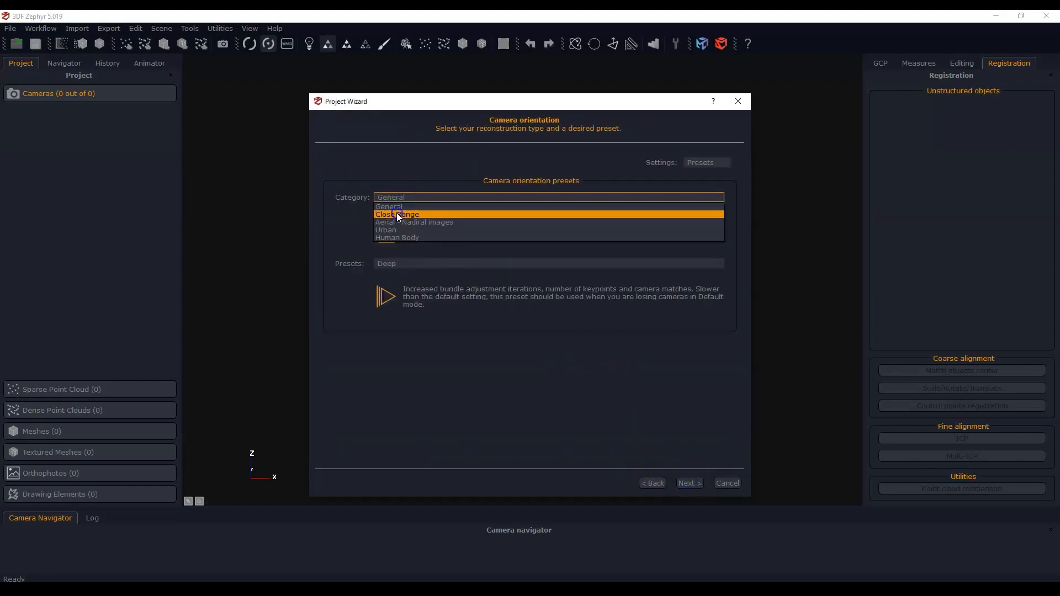
pyautogui.click(397, 213)
pyautogui.click(508, 263)
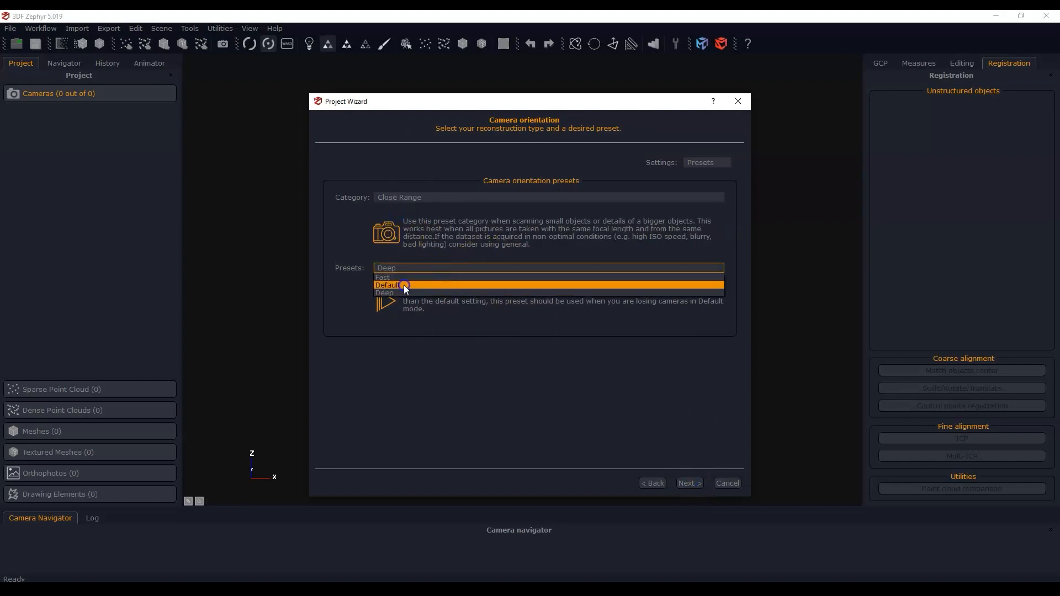
pyautogui.click(403, 285)
pyautogui.click(688, 483)
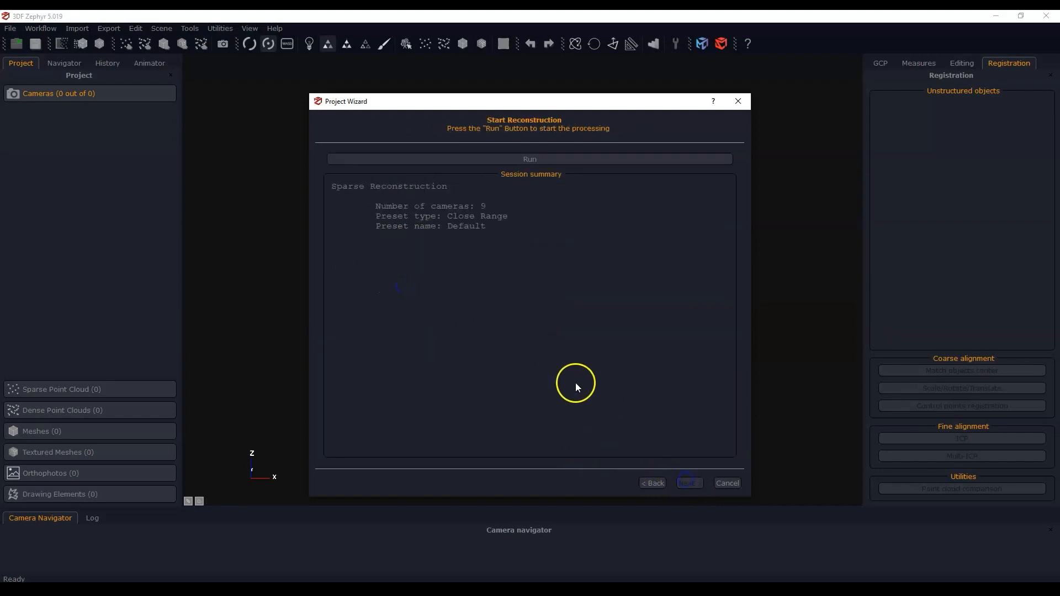
pyautogui.click(482, 164)
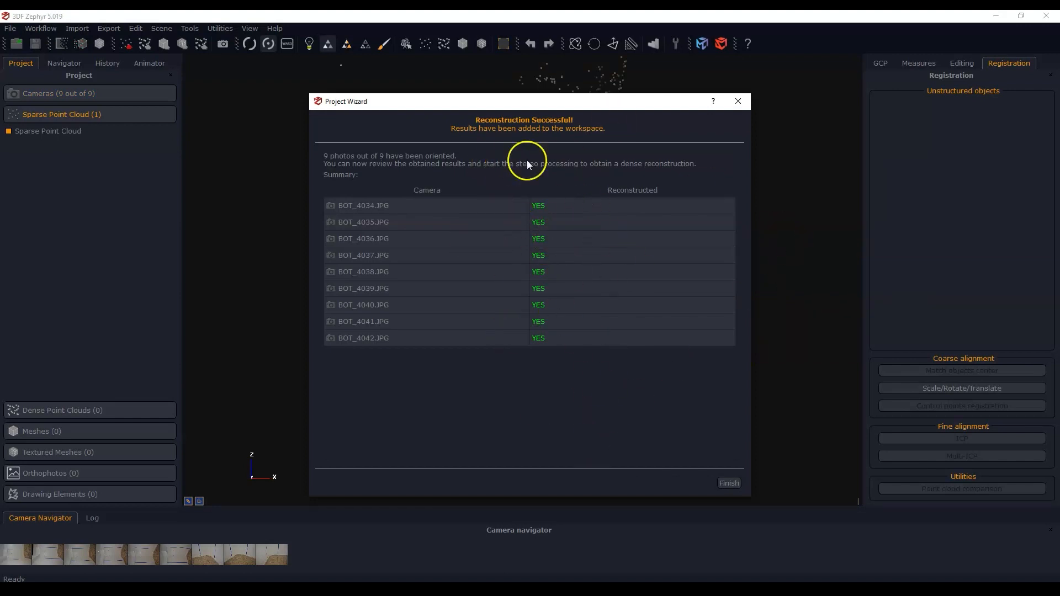
pyautogui.click(728, 483)
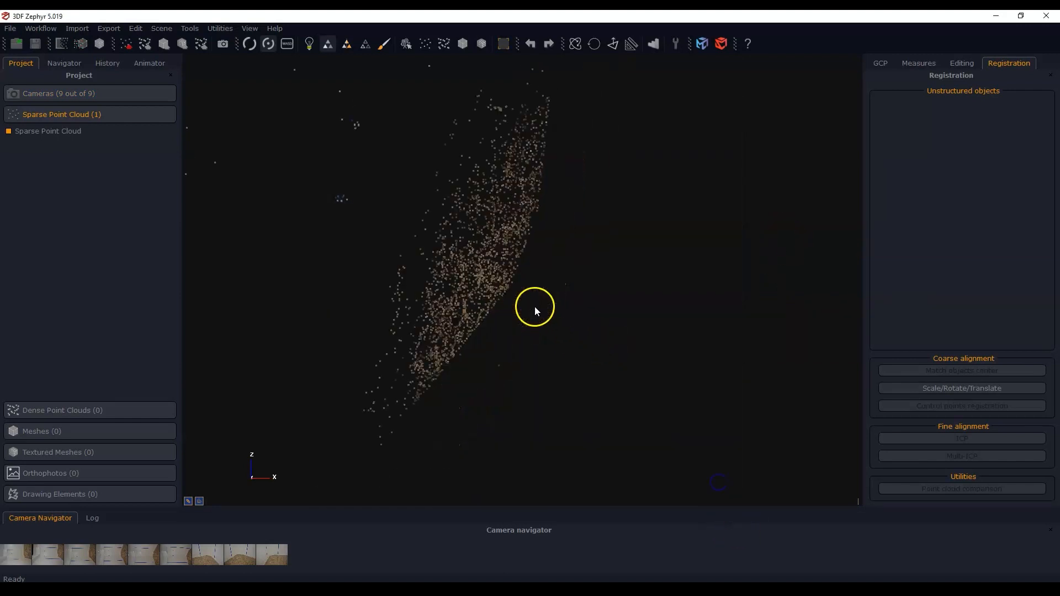
# Define the sparse cloud's up vector with the Triangle tool, using three counter-clockwise points on the floor
pyautogui.moveTo(535, 306); pyautogui.dragTo(508, 355)
pyautogui.moveTo(382, 196); pyautogui.dragTo(370, 224)
pyautogui.moveTo(389, 325); pyautogui.dragTo(321, 220)
pyautogui.moveTo(622, 293); pyautogui.dragTo(515, 315)
pyautogui.click(613, 44)
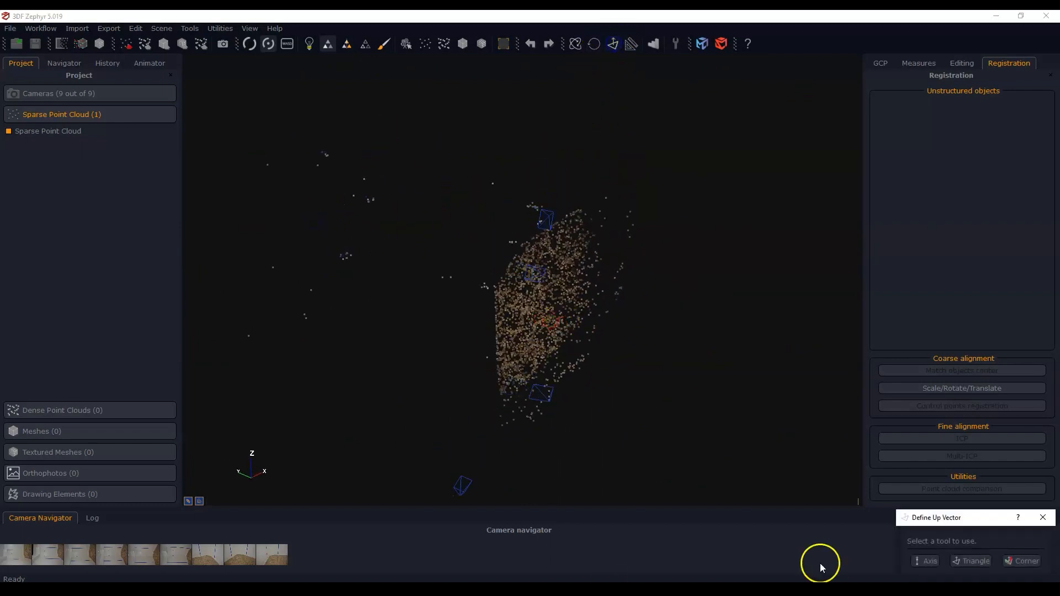
pyautogui.click(966, 561)
pyautogui.click(561, 275)
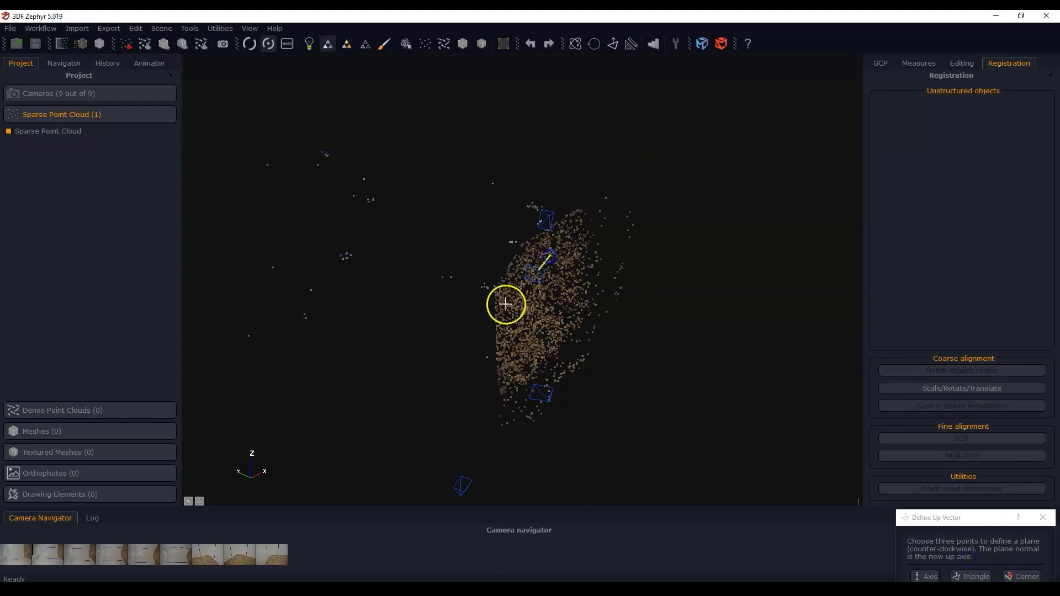
pyautogui.click(504, 335)
pyautogui.click(568, 325)
pyautogui.scroll(-1, 578, 381)
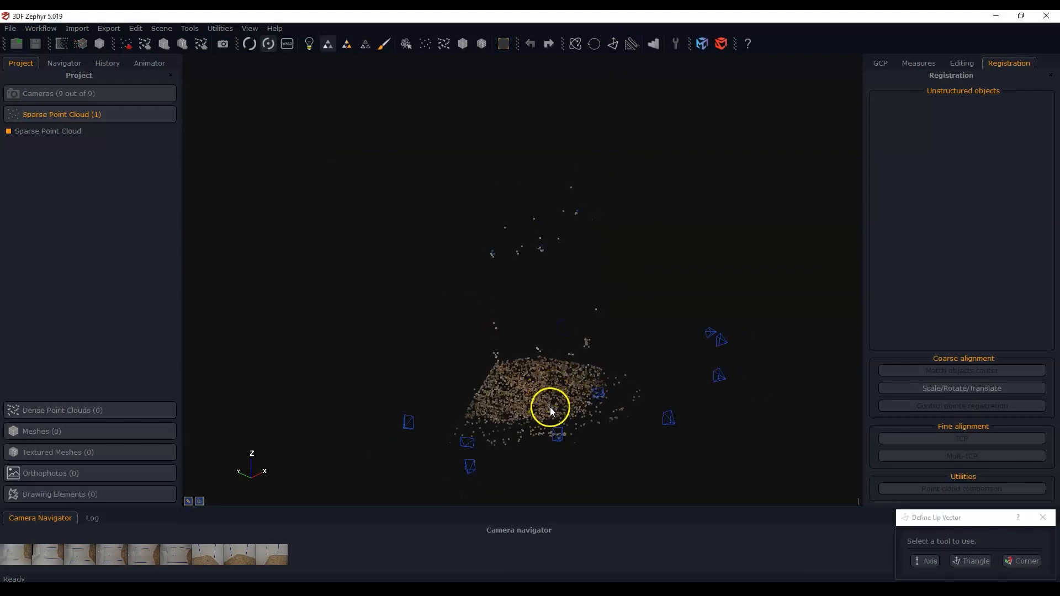
pyautogui.moveTo(550, 408); pyautogui.dragTo(441, 382)
pyautogui.click(1046, 517)
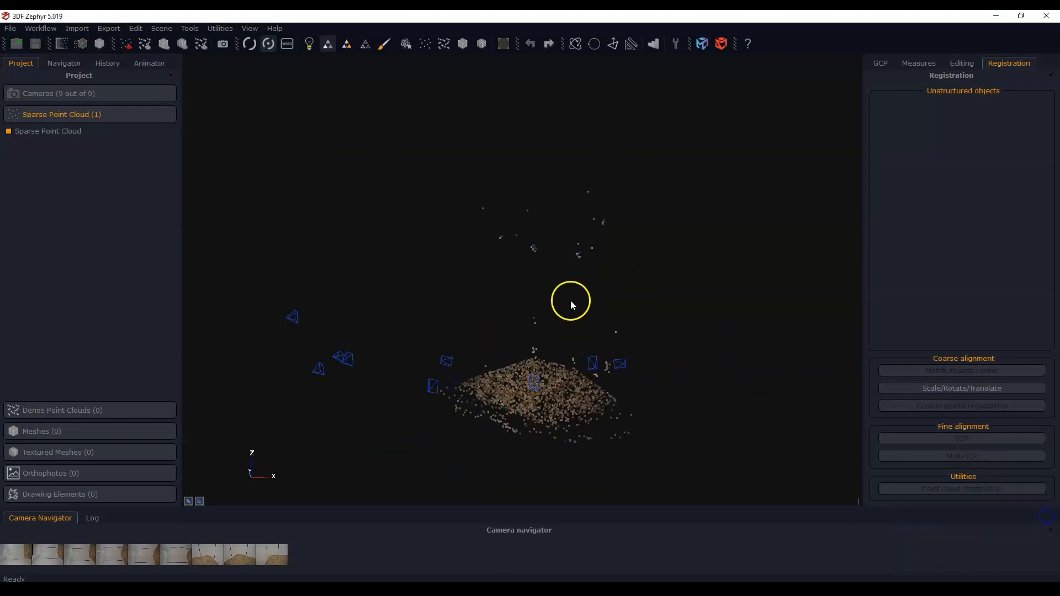
# Reset the reconstruction bounding box and raise its top face above the sparse wall points
pyautogui.scroll(2, 567, 310)
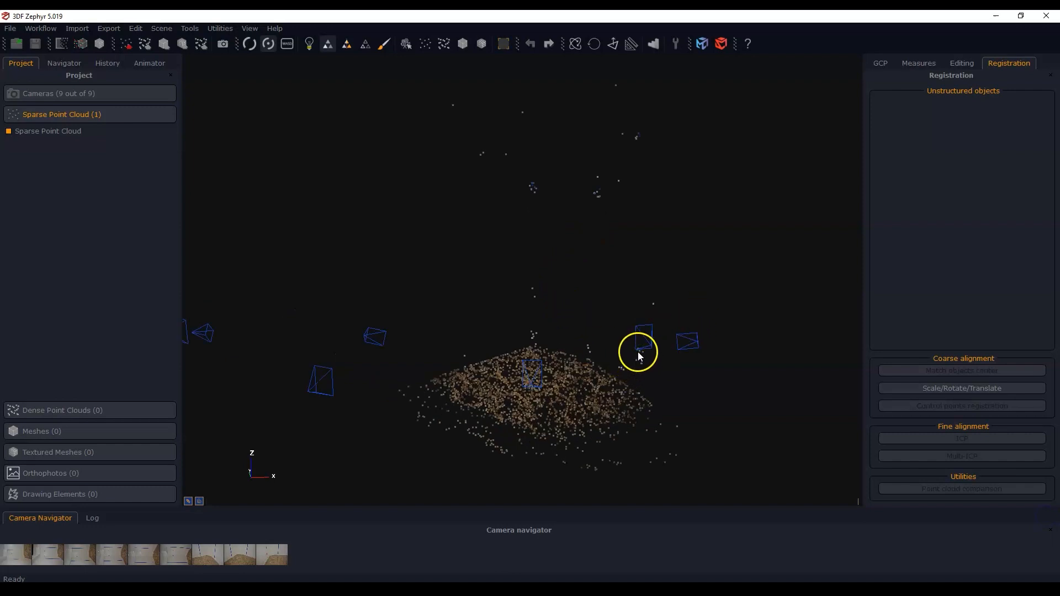
pyautogui.moveTo(538, 421); pyautogui.dragTo(555, 419)
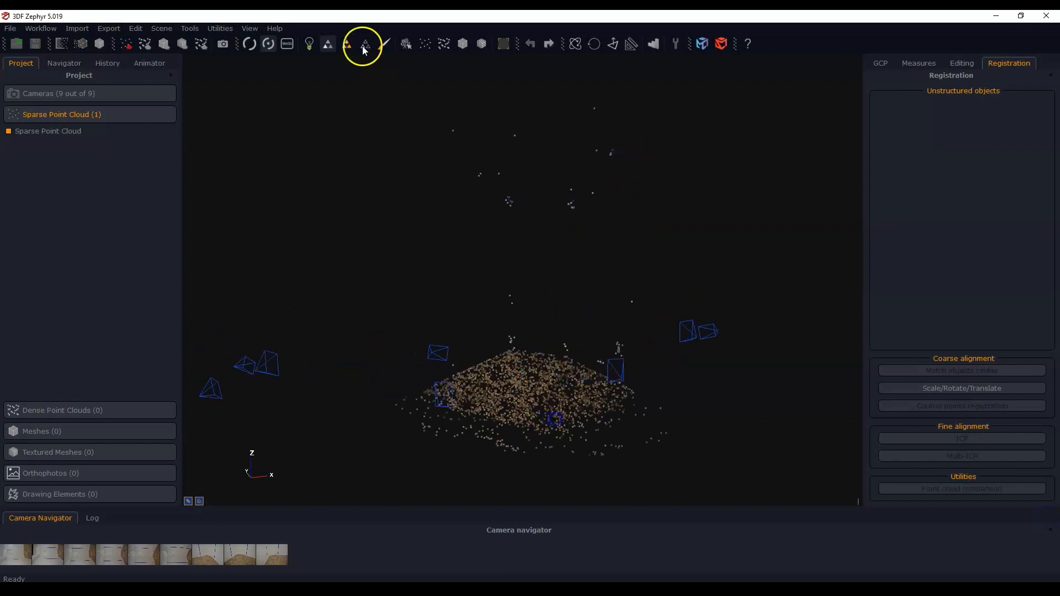
pyautogui.click(504, 49)
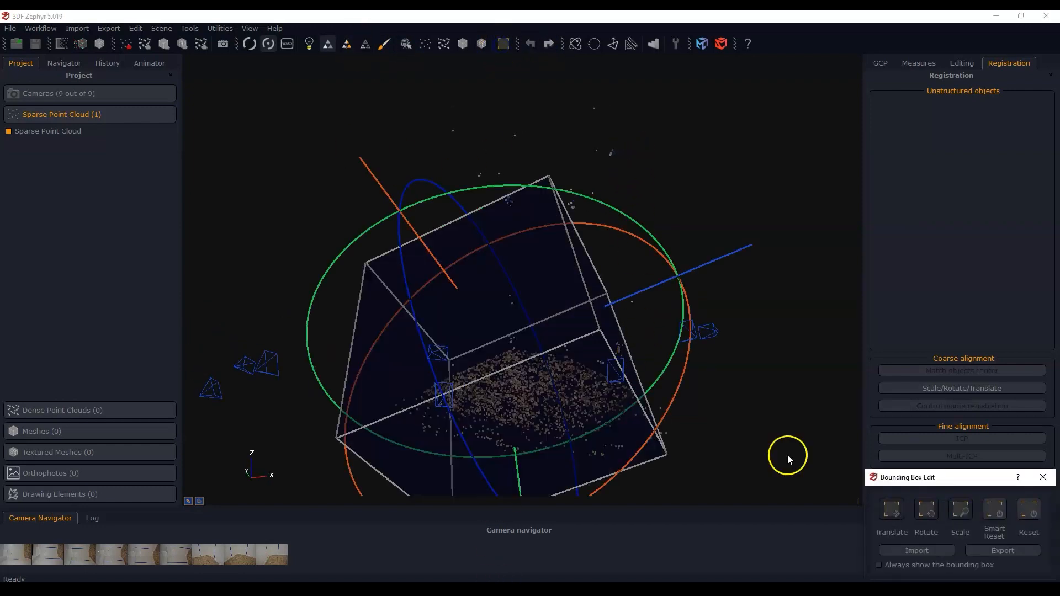
pyautogui.click(1027, 509)
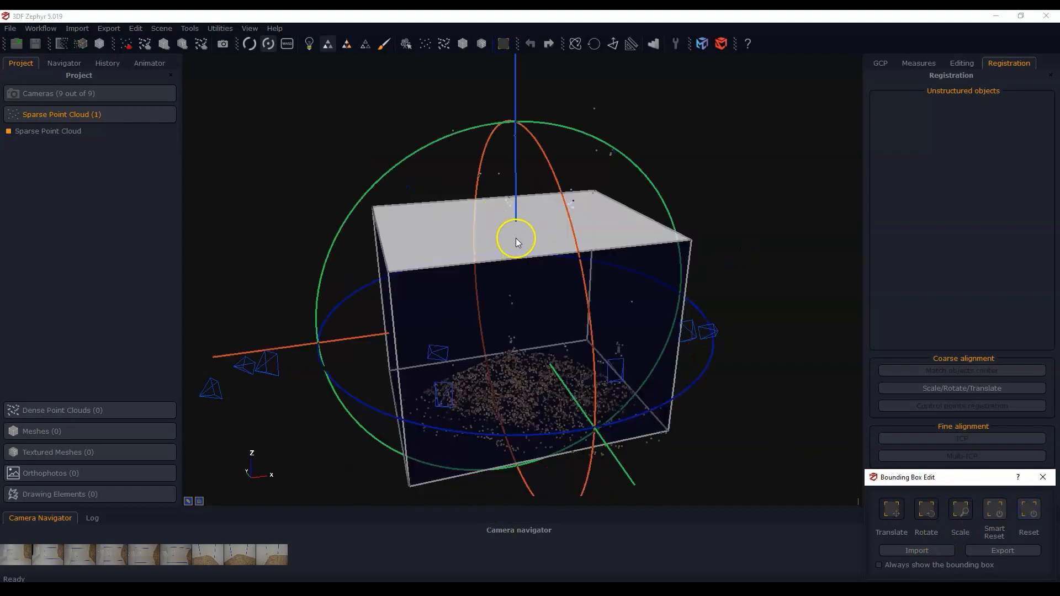
pyautogui.moveTo(516, 239); pyautogui.dragTo(534, 104)
pyautogui.scroll(-4, 684, 426)
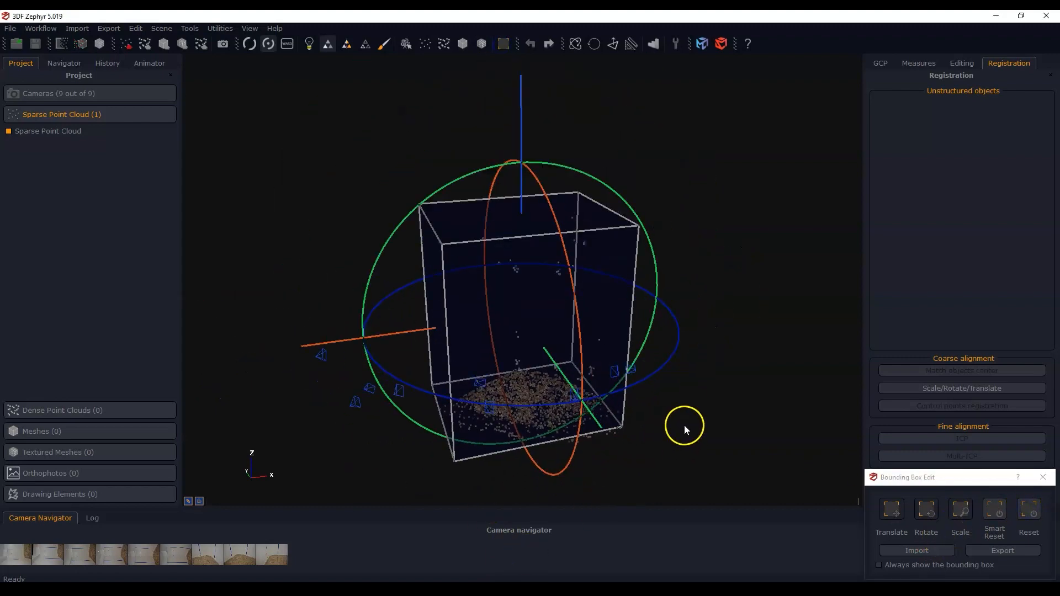
# Rotate the bounding box about its vertical axis so its sides line up with the room's walls
pyautogui.moveTo(685, 429); pyautogui.dragTo(647, 372)
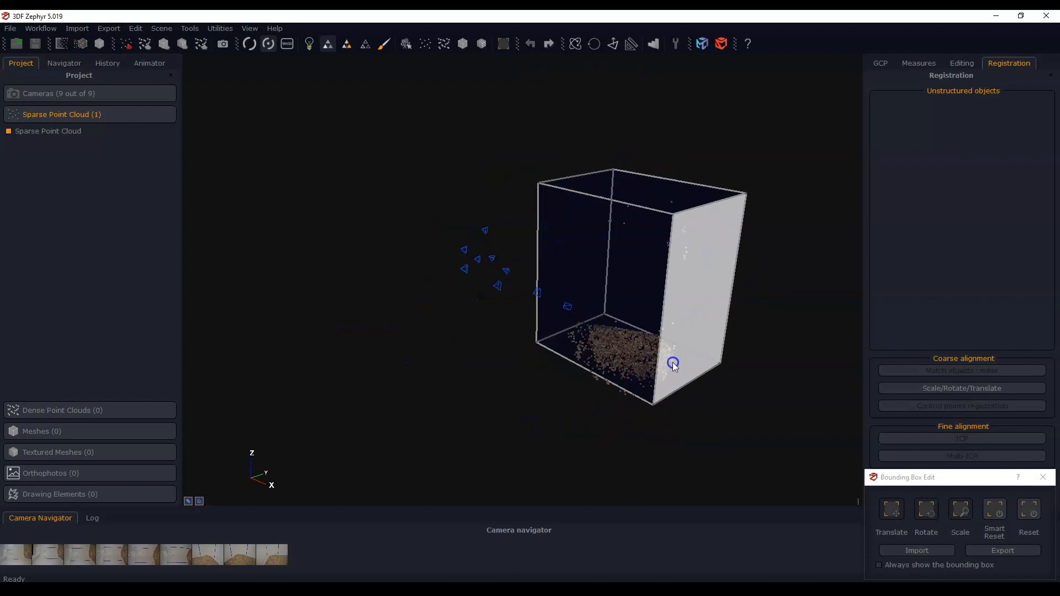
pyautogui.moveTo(386, 300); pyautogui.dragTo(449, 441)
pyautogui.moveTo(385, 183); pyautogui.dragTo(365, 194)
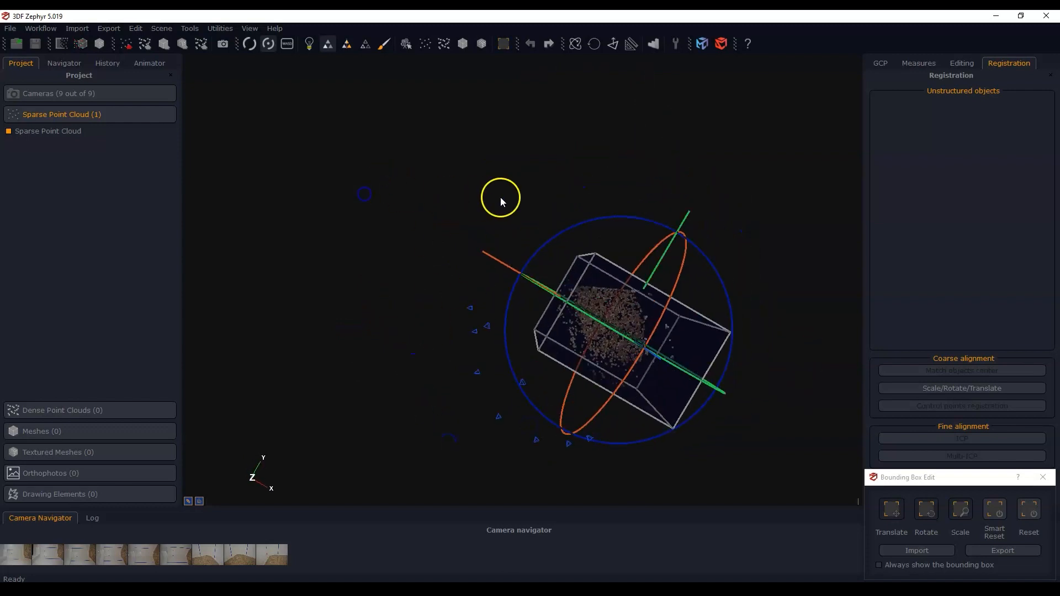
pyautogui.moveTo(587, 224); pyautogui.dragTo(532, 244)
pyautogui.click(582, 224)
pyautogui.moveTo(746, 474); pyautogui.dragTo(676, 369)
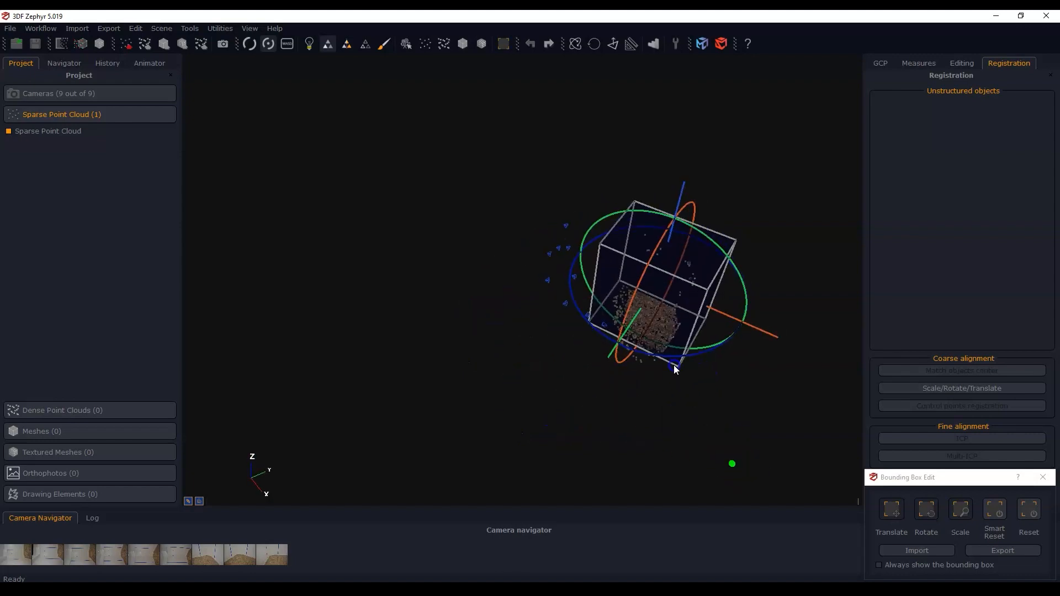
# Adjust the bounding box faces so the box encloses the whole floor and the wall points, and end the box editing
pyautogui.scroll(4, 710, 366)
pyautogui.moveTo(654, 327); pyautogui.dragTo(646, 383, button='middle')
pyautogui.scroll(4, 604, 363)
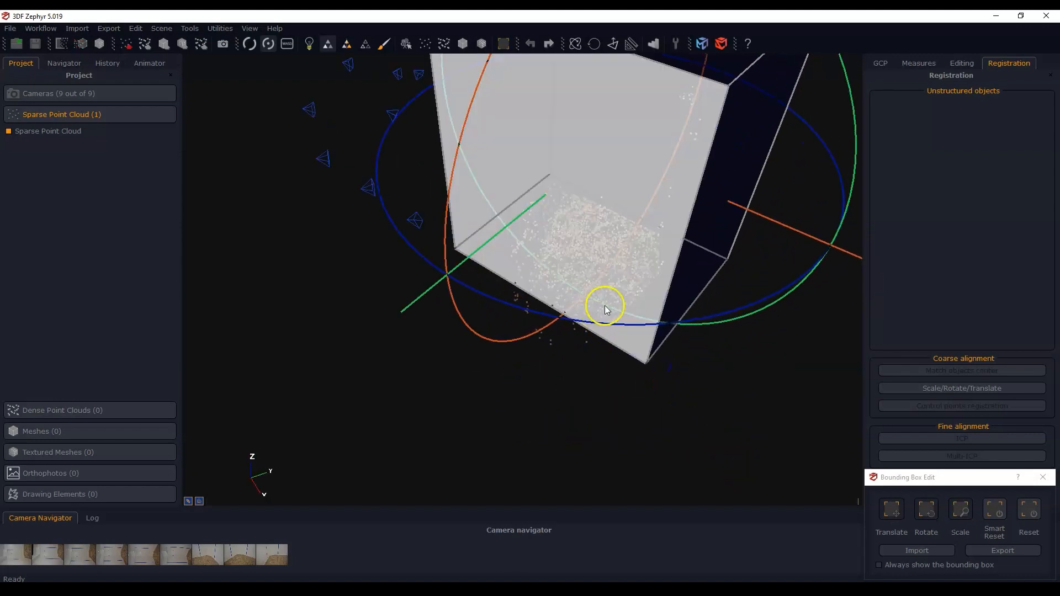
pyautogui.moveTo(605, 306); pyautogui.dragTo(599, 310)
pyautogui.moveTo(685, 301); pyautogui.dragTo(701, 310)
pyautogui.moveTo(460, 419); pyautogui.dragTo(466, 440, button='middle')
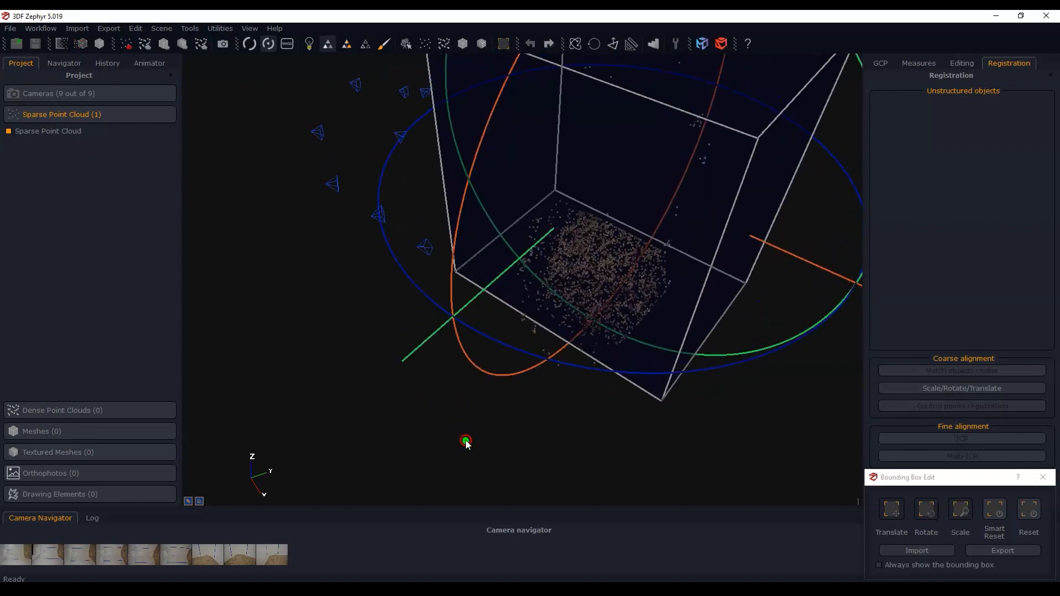
pyautogui.moveTo(466, 441); pyautogui.dragTo(597, 377)
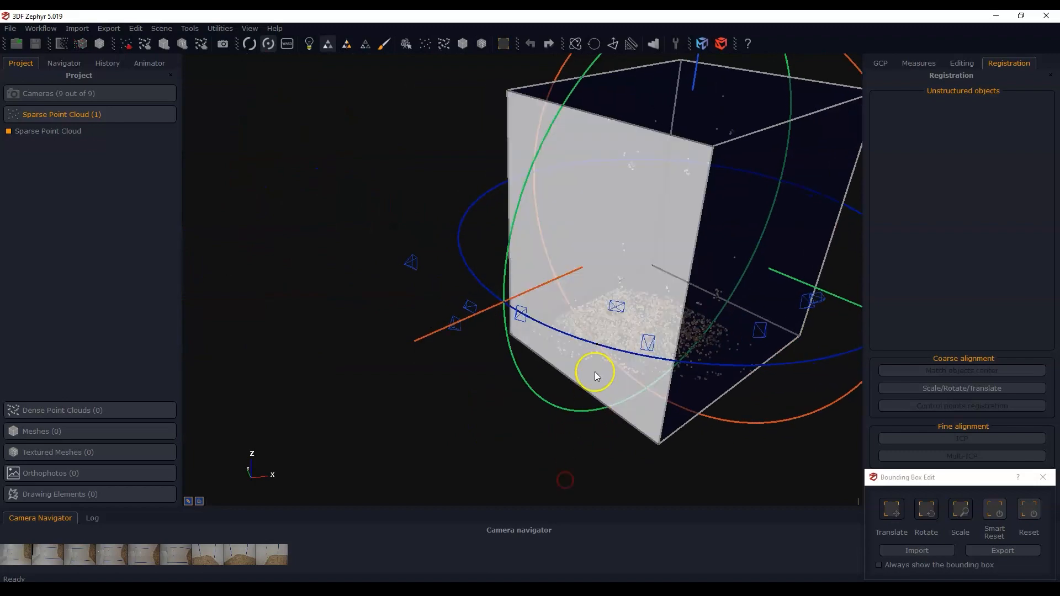
pyautogui.moveTo(675, 123); pyautogui.dragTo(677, 107)
pyautogui.moveTo(398, 493); pyautogui.dragTo(436, 489, button='middle')
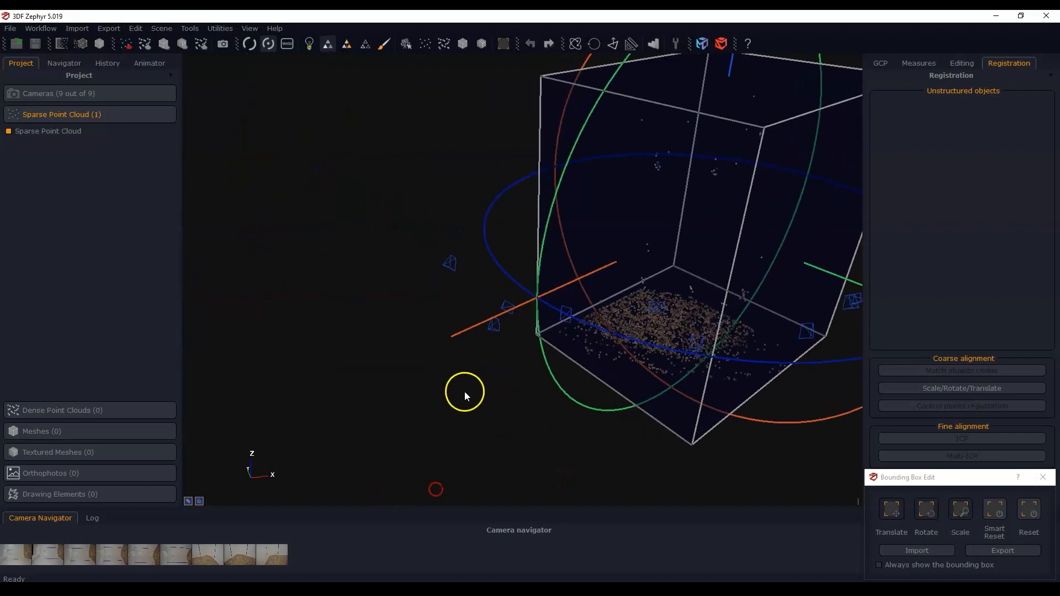
pyautogui.moveTo(466, 393); pyautogui.dragTo(669, 367)
pyautogui.moveTo(326, 281); pyautogui.dragTo(313, 285)
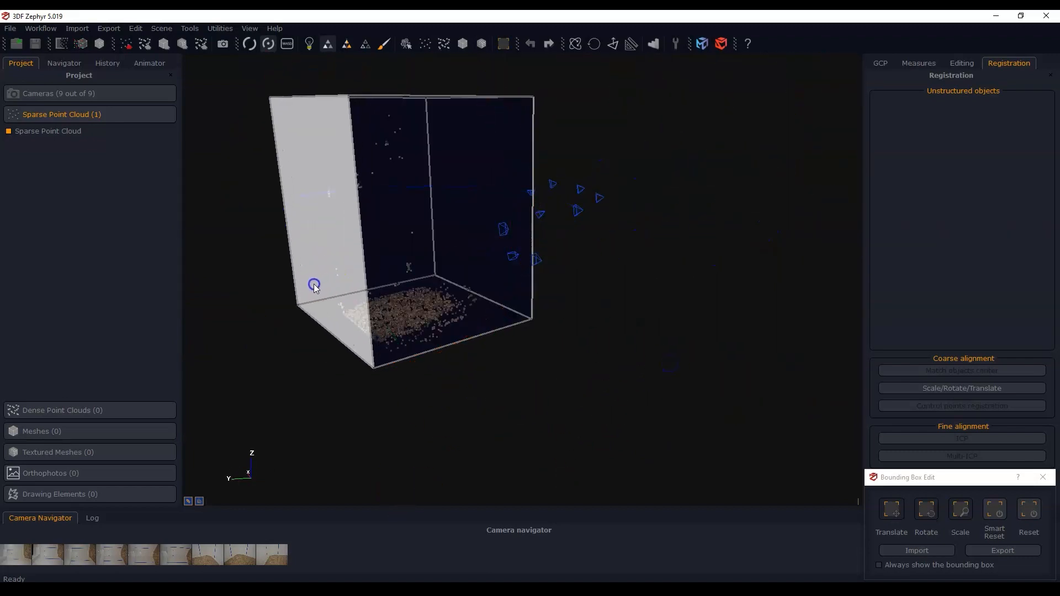
pyautogui.moveTo(514, 386); pyautogui.dragTo(549, 398, button='middle')
pyautogui.moveTo(592, 405); pyautogui.dragTo(471, 405)
pyautogui.moveTo(509, 386); pyautogui.dragTo(426, 448, button='middle')
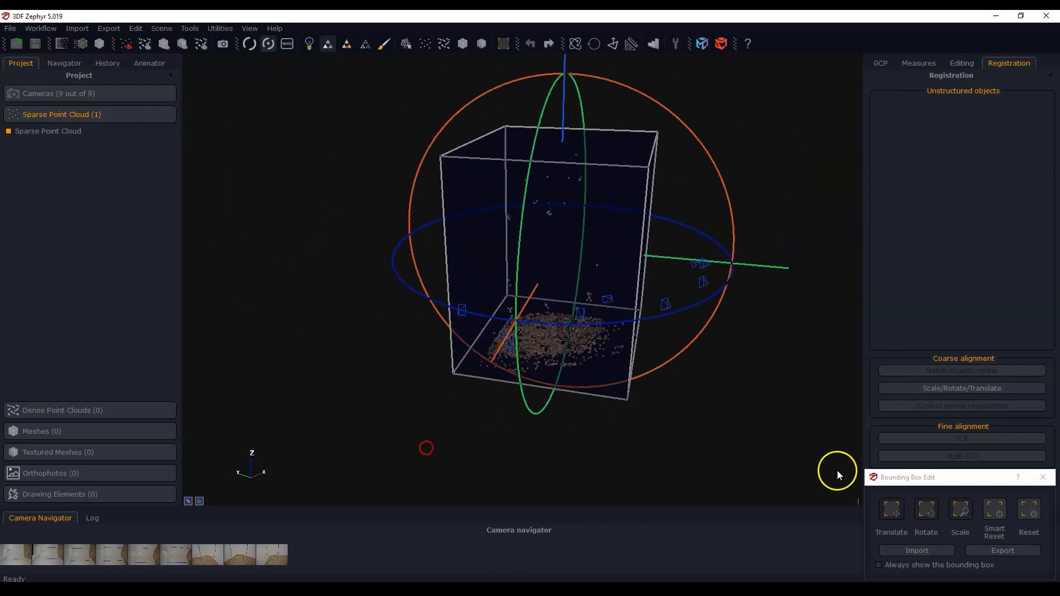
pyautogui.click(1043, 477)
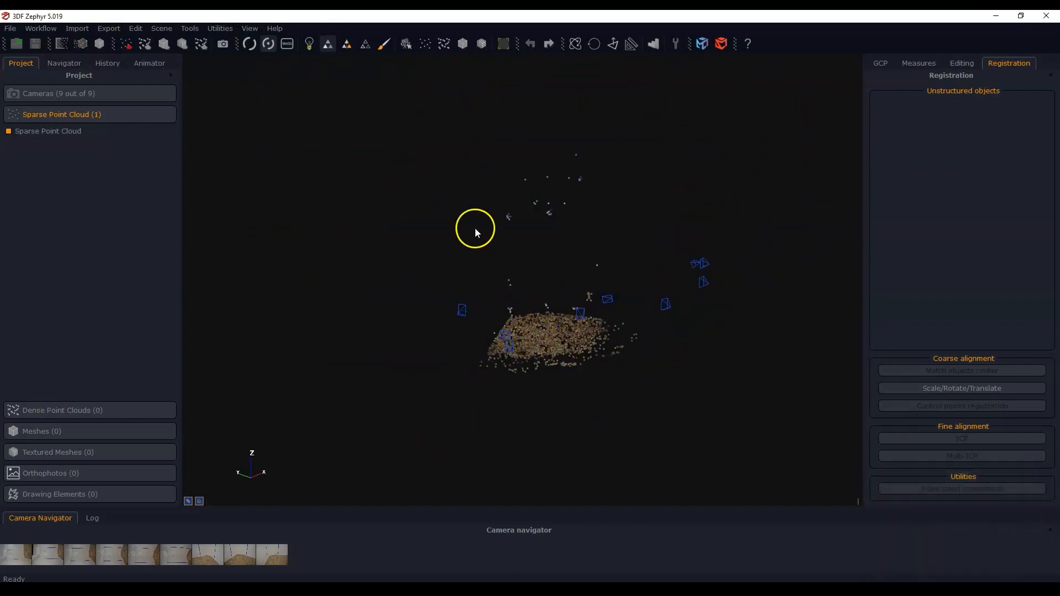
# Generate a dense point cloud from all nine cameras, using the Close Range category and the Default preset
pyautogui.scroll(1, 598, 290)
pyautogui.moveTo(596, 304); pyautogui.dragTo(545, 336, button='middle')
pyautogui.scroll(2, 553, 365)
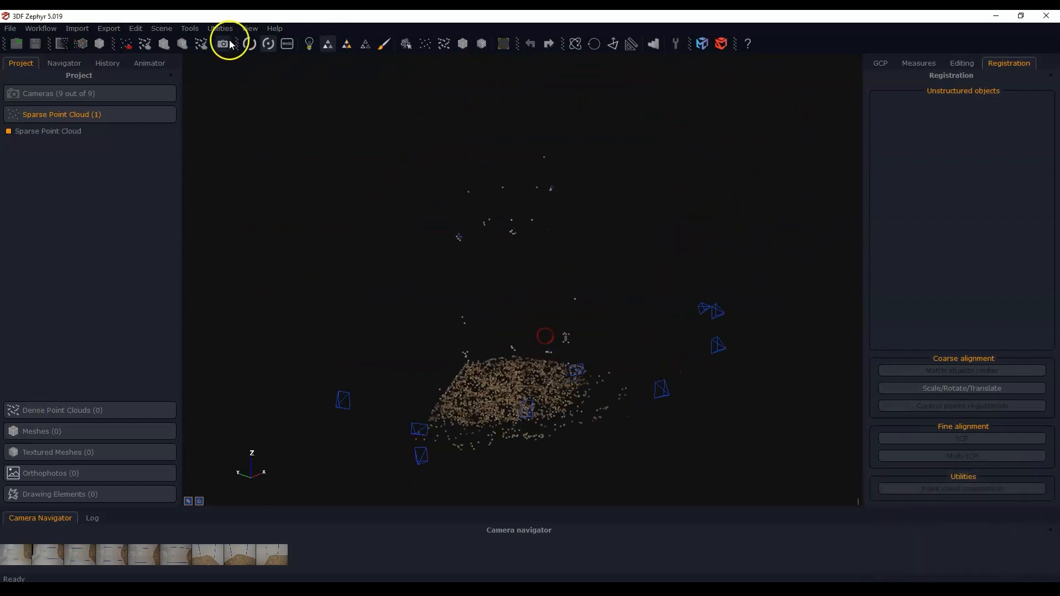
pyautogui.click(41, 28)
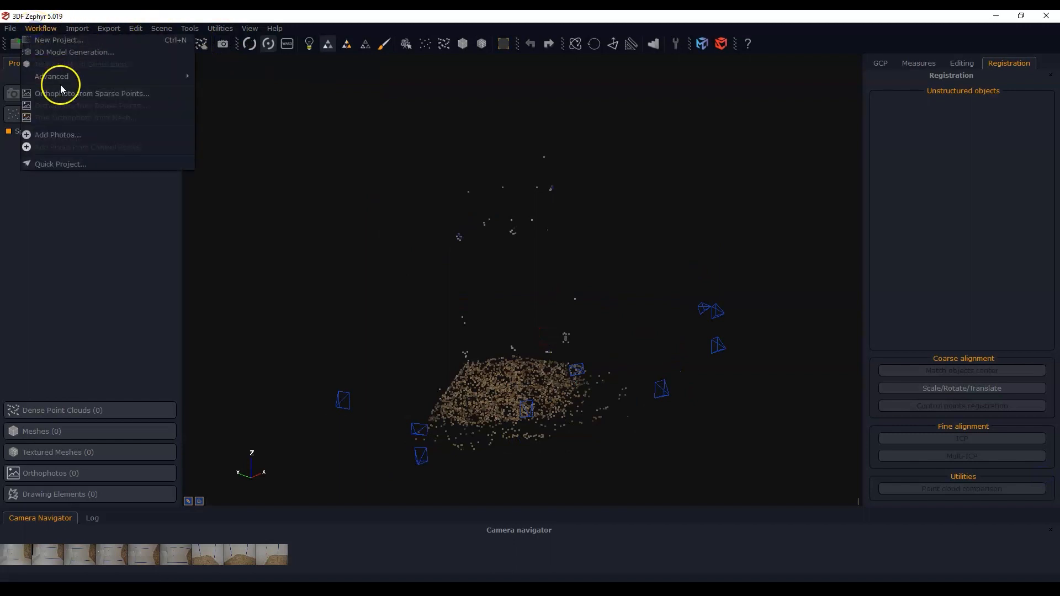
pyautogui.moveTo(101, 78)
pyautogui.click(207, 77)
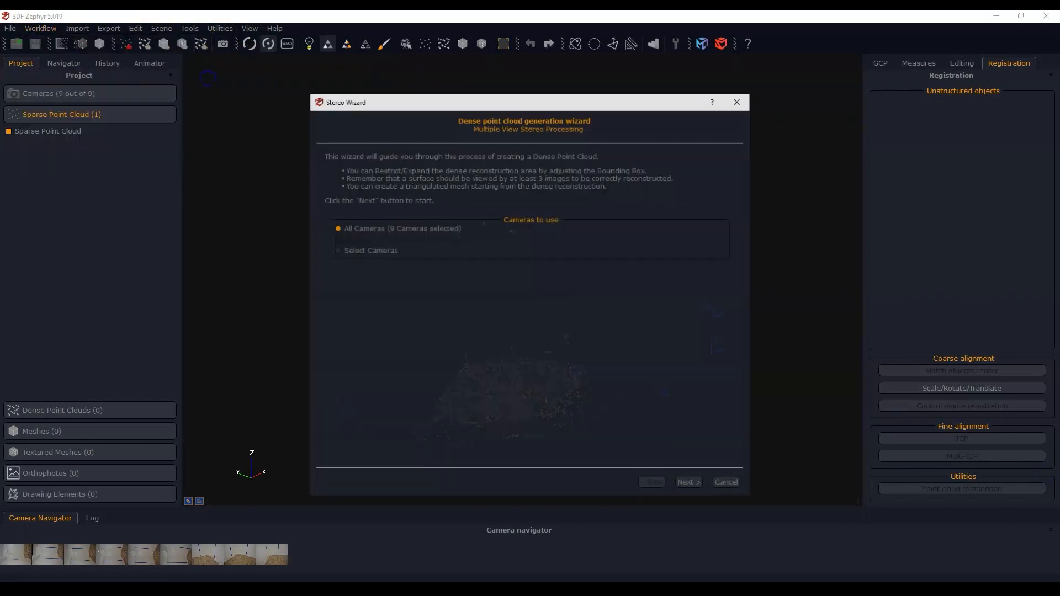
pyautogui.click(688, 482)
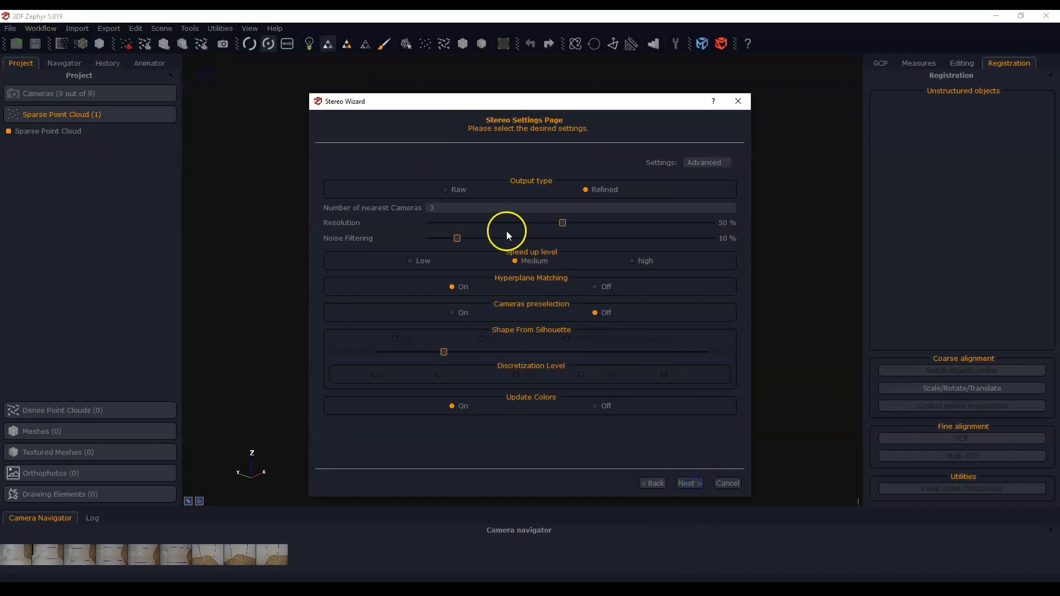
pyautogui.click(707, 164)
pyautogui.click(709, 172)
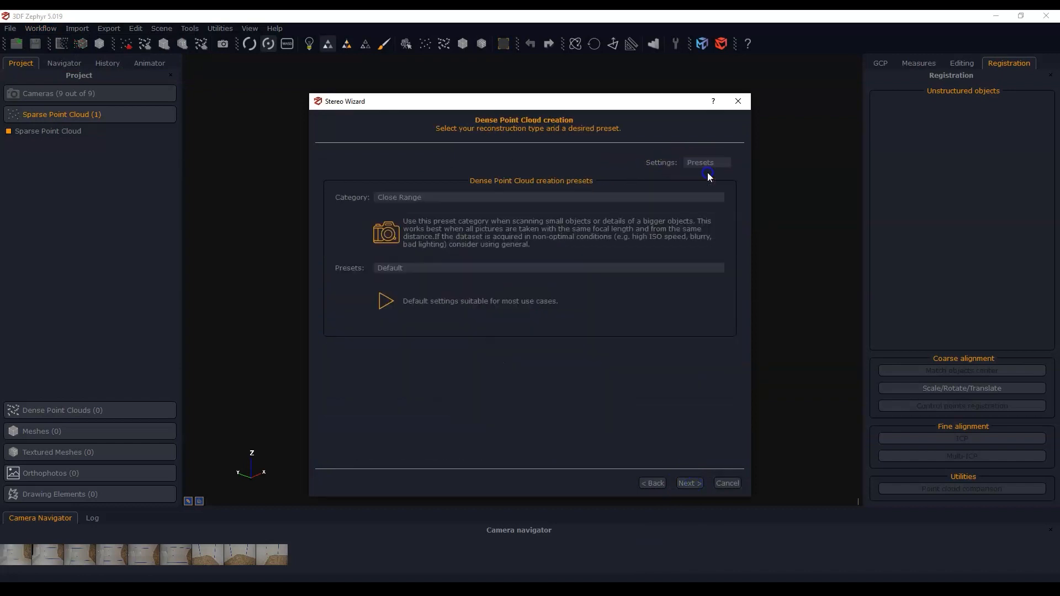
pyautogui.click(687, 484)
pyautogui.click(502, 161)
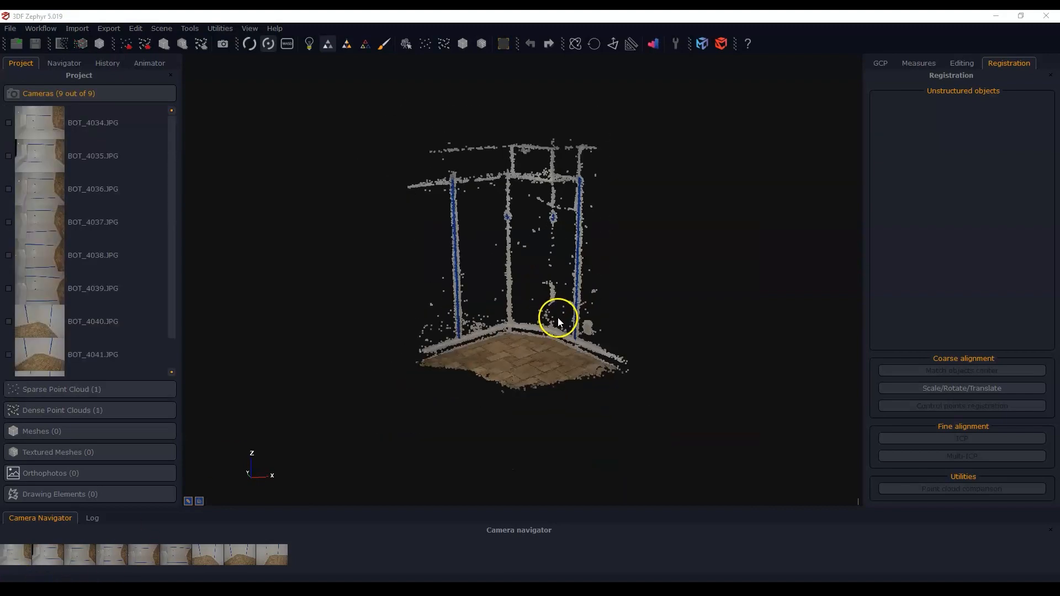
# Inspect the dense point cloud of the room corner for how much of the walls, tape lines and floor it covers
pyautogui.moveTo(558, 317); pyautogui.dragTo(535, 384)
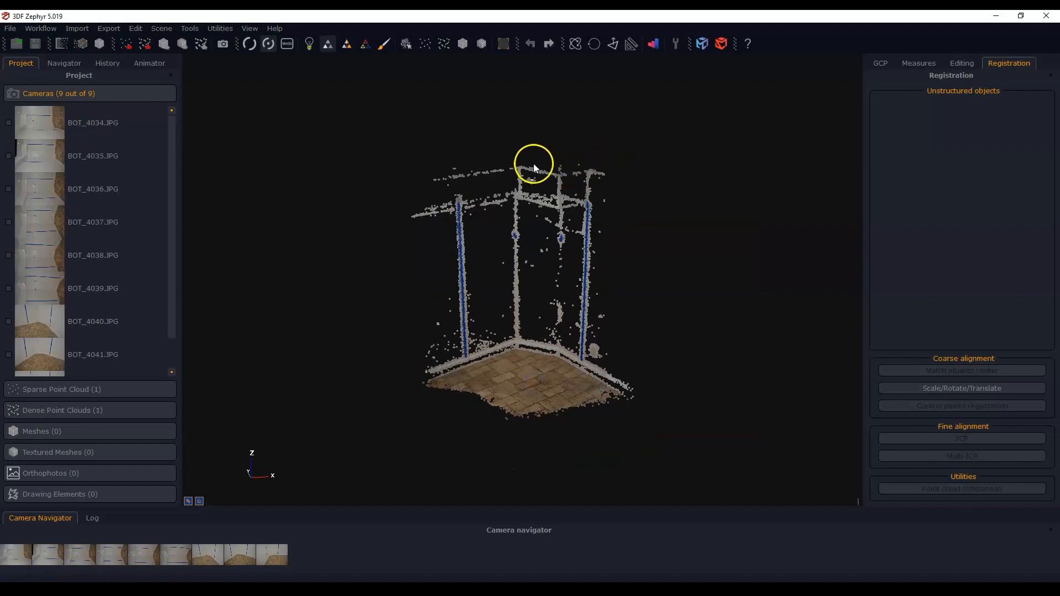
pyautogui.moveTo(530, 193); pyautogui.dragTo(540, 242)
pyautogui.moveTo(542, 333); pyautogui.dragTo(483, 396)
pyautogui.scroll(3, 573, 302)
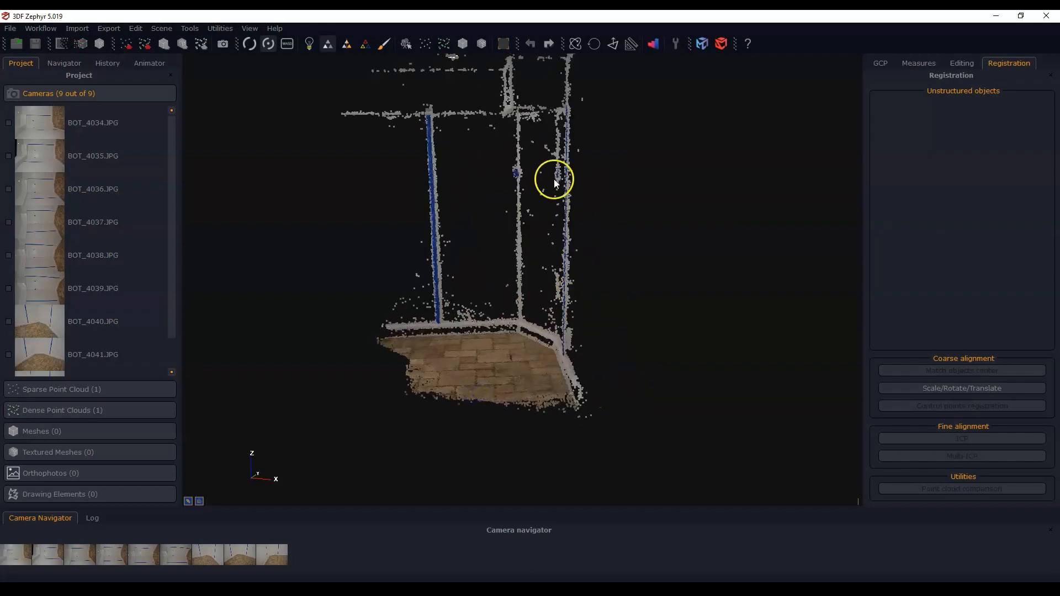
# Examine the floor and baseboard area of the dense point cloud from a distance and close up
pyautogui.scroll(-3, 554, 180)
pyautogui.moveTo(498, 340); pyautogui.dragTo(535, 345, button='middle')
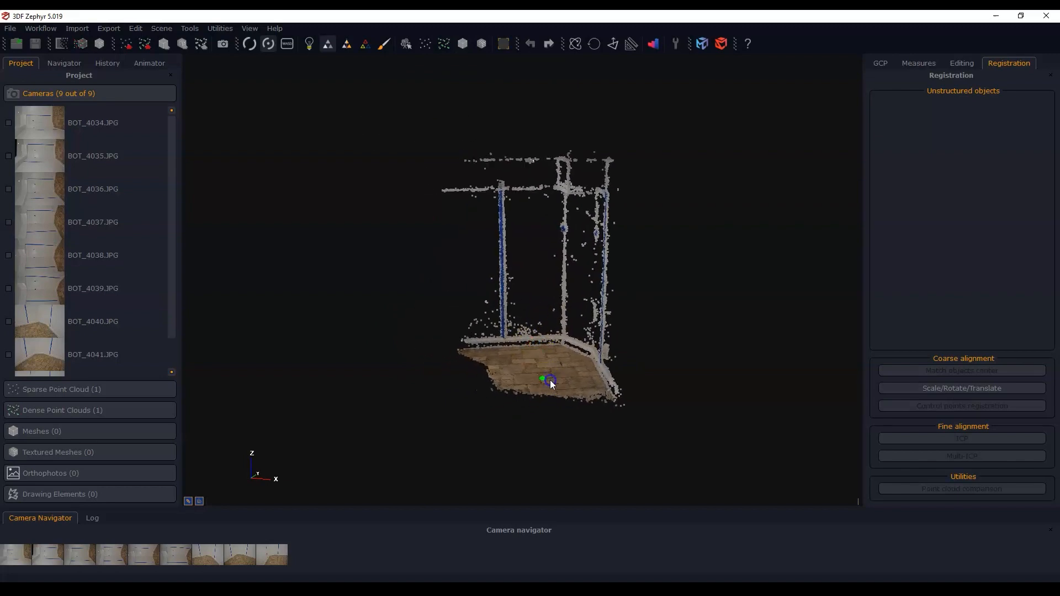
pyautogui.scroll(4, 574, 348)
pyautogui.moveTo(568, 346); pyautogui.dragTo(566, 381, button='middle')
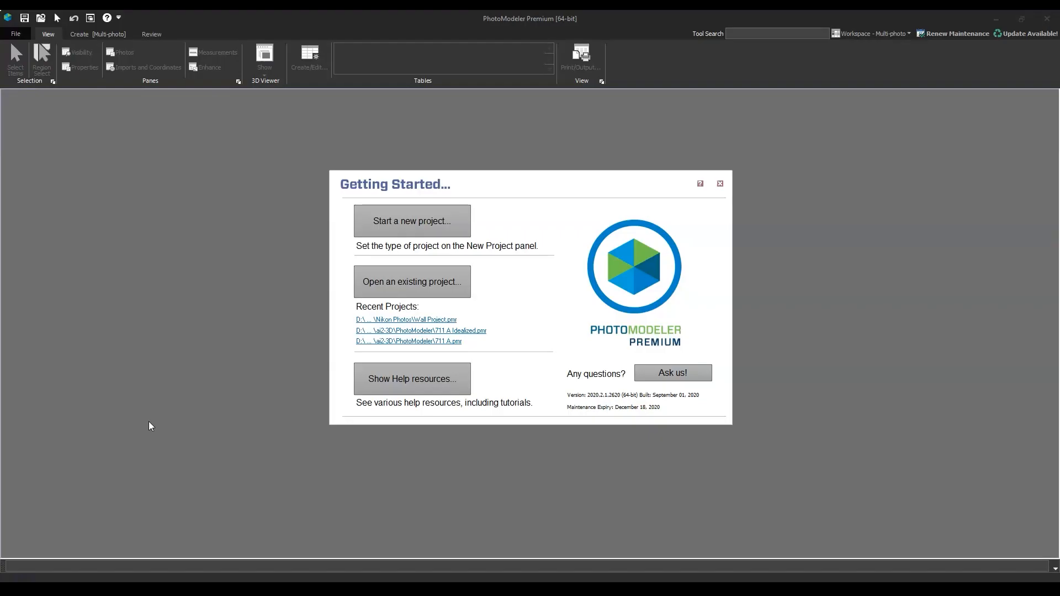
# Switch to PhotoModeler Premium and start a manually marked project with the photos BOT_4035, BOT_4037 and BOT_4039
pyautogui.click(431, 231)
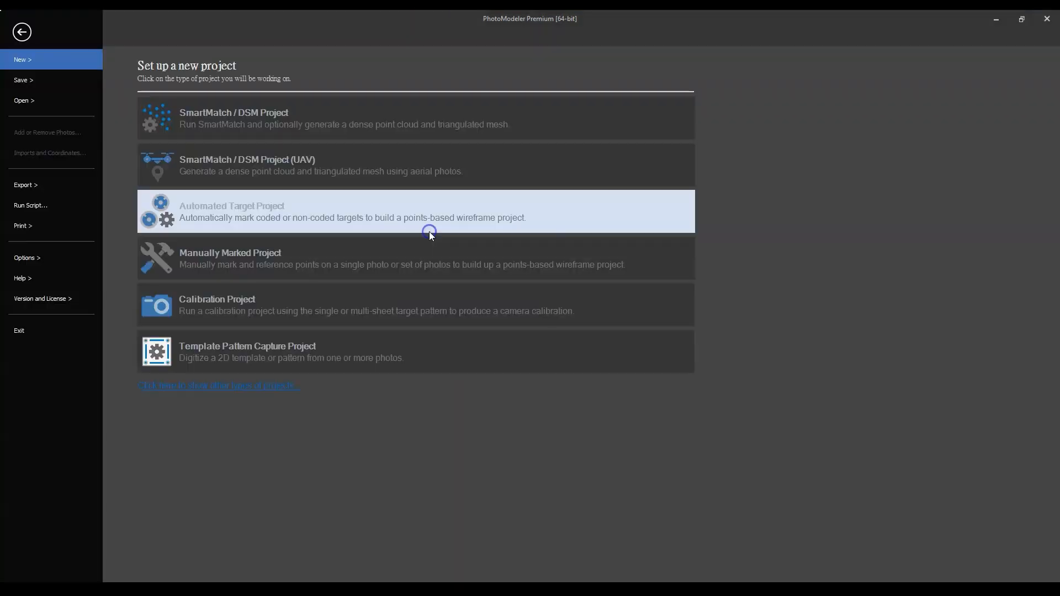
pyautogui.click(282, 260)
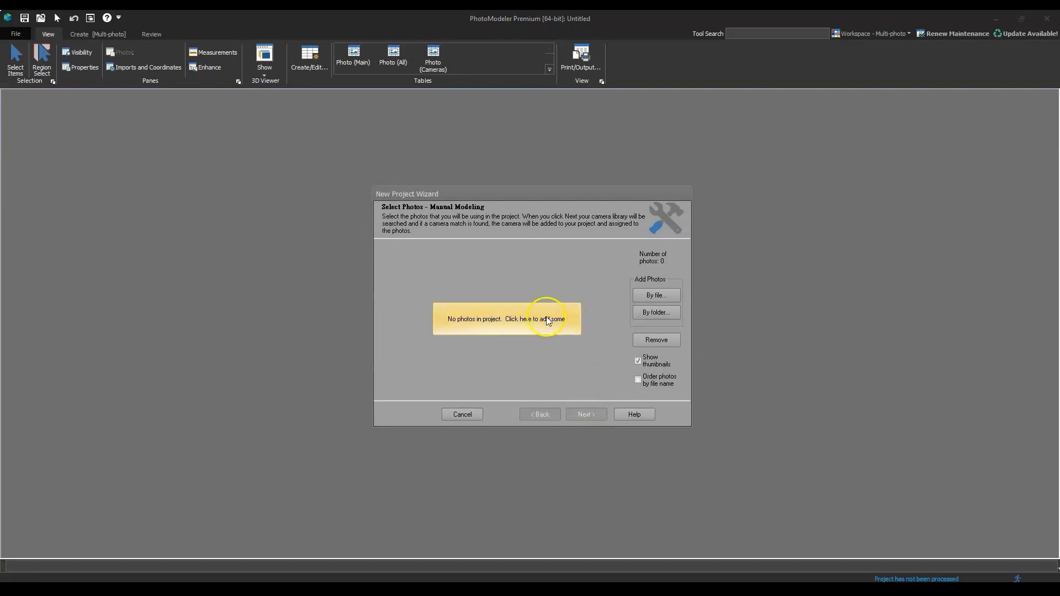
pyautogui.click(531, 326)
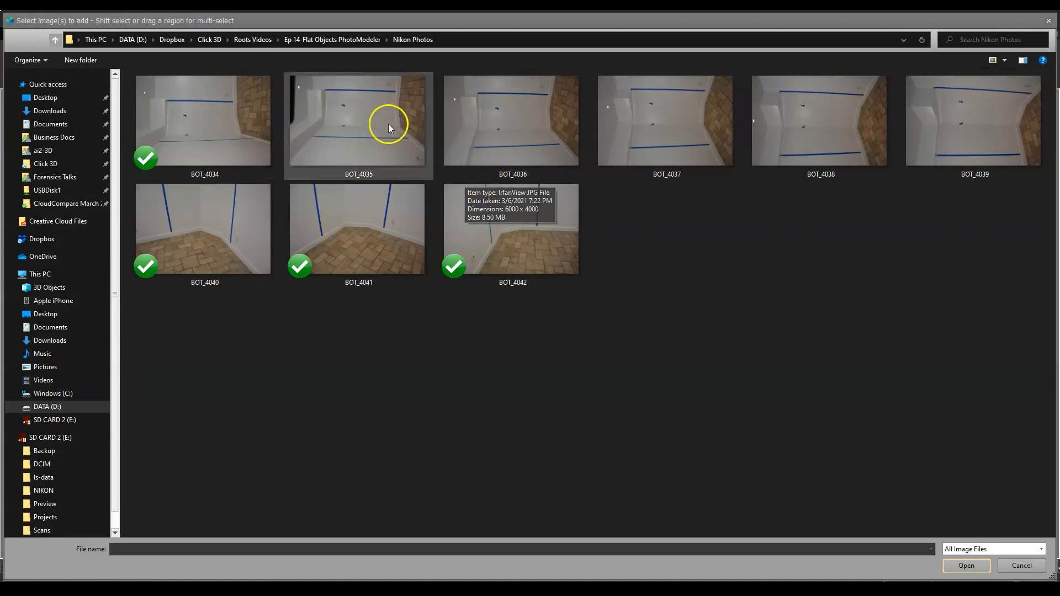
pyautogui.click(368, 120)
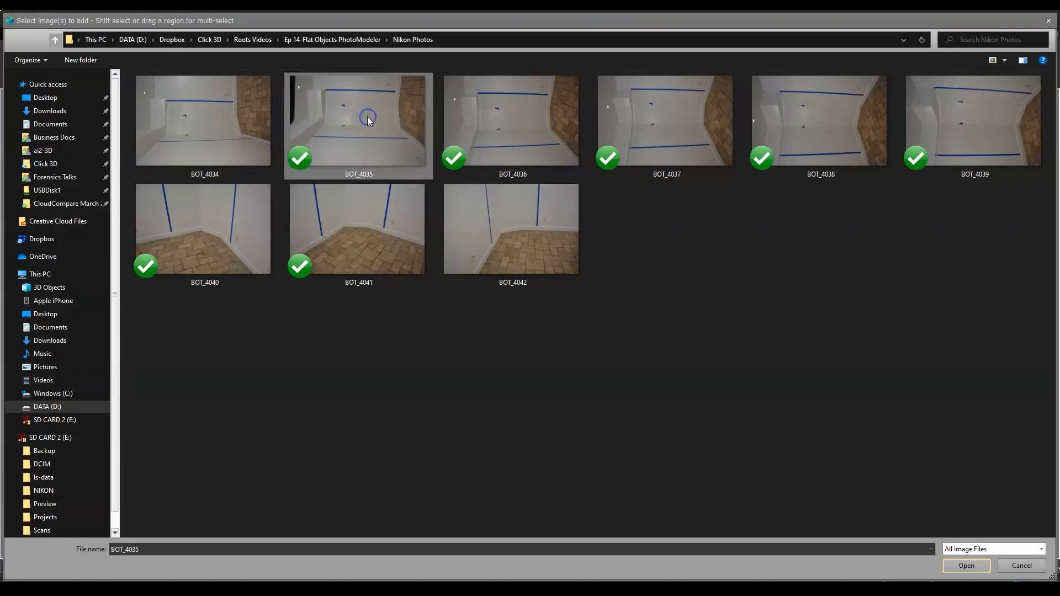
pyautogui.keyDown('ctrl'); pyautogui.click(643, 130); pyautogui.keyUp('ctrl')
pyautogui.keyDown('ctrl'); pyautogui.click(977, 128); pyautogui.keyUp('ctrl')
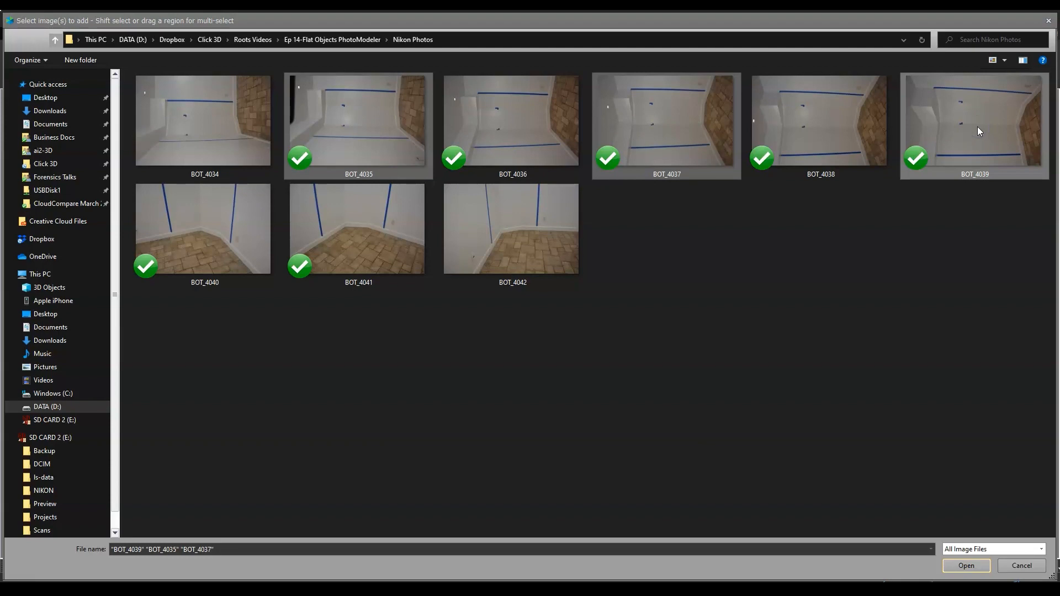
pyautogui.press('Return')
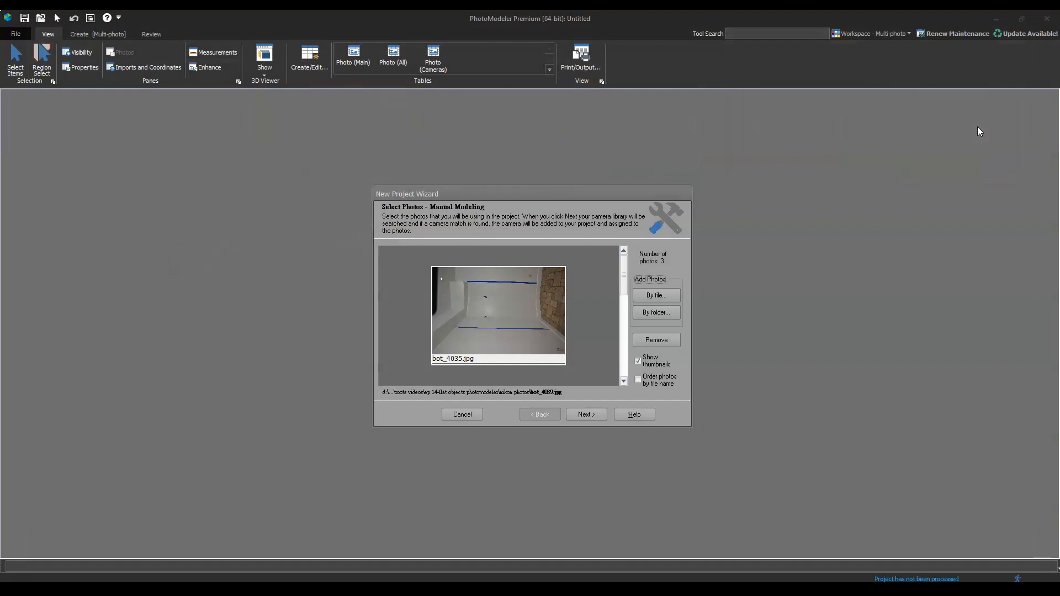
# Set the camera source to an EXIF camera with parameters read from the image header and finish the project setup
pyautogui.click(587, 415)
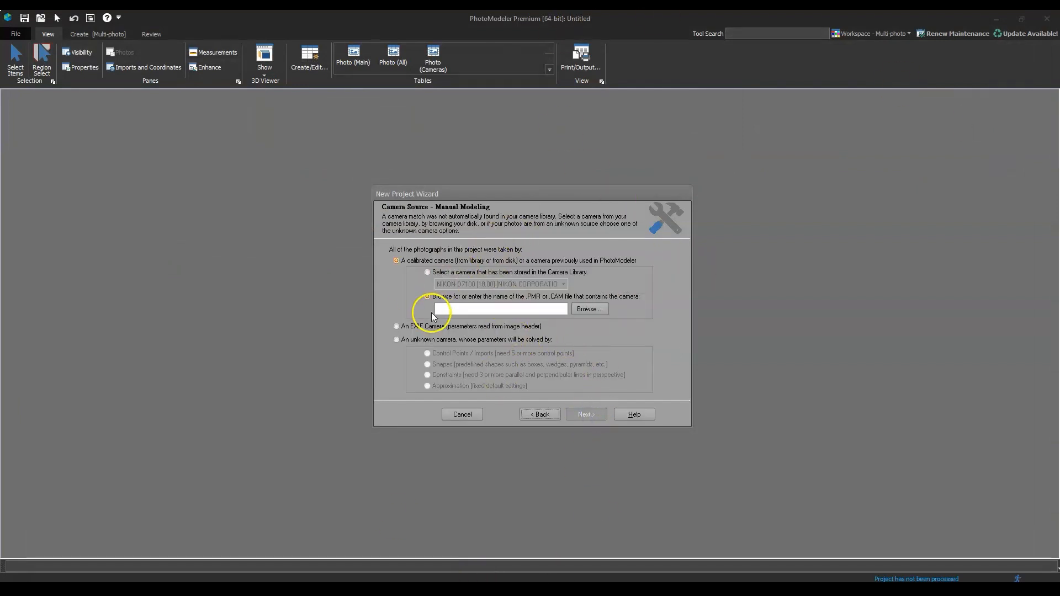
pyautogui.click(396, 326)
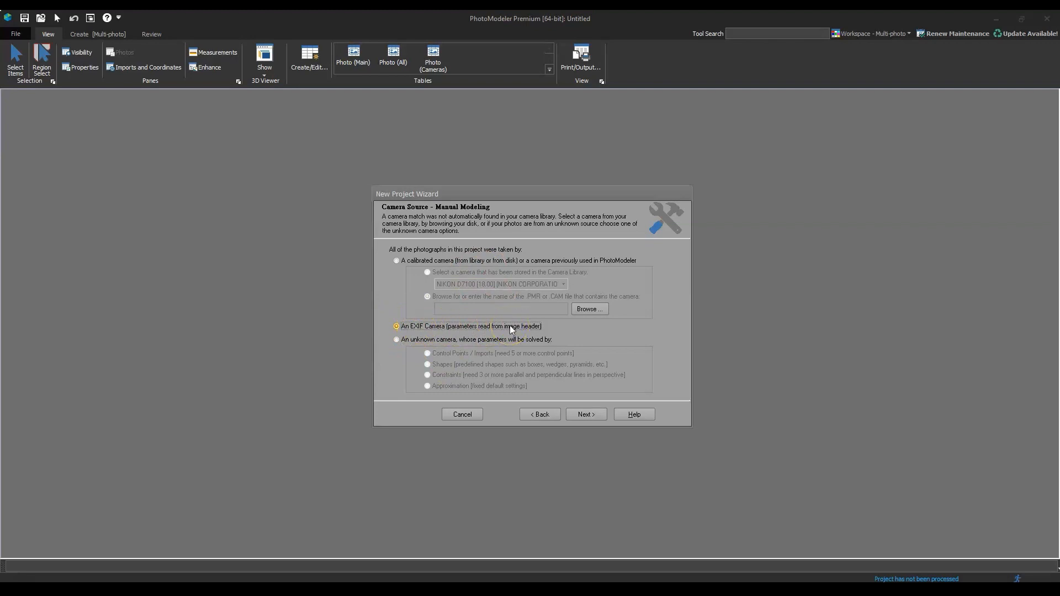
pyautogui.click(587, 415)
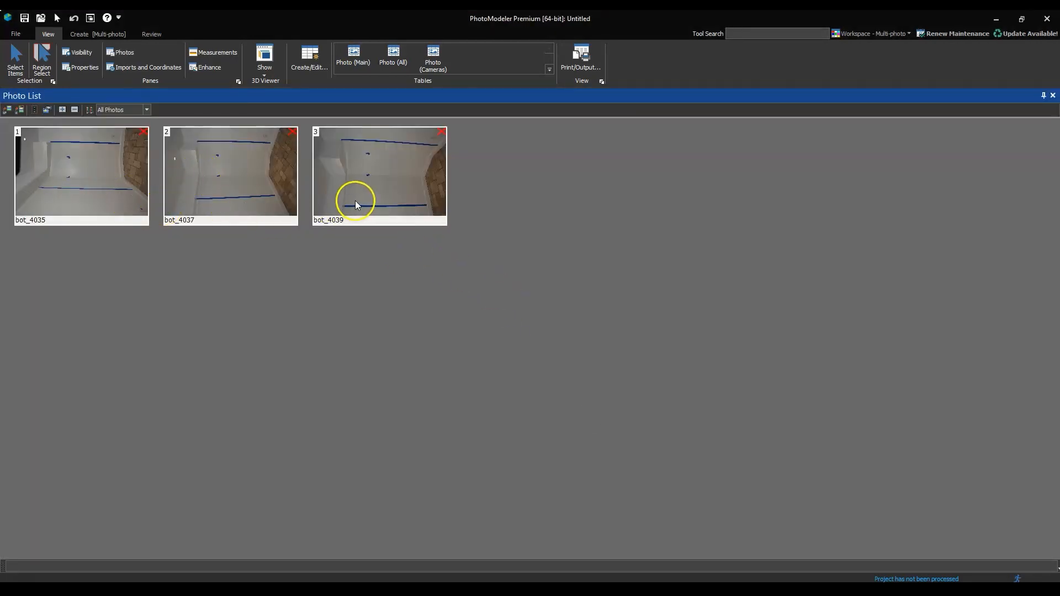
# Open the photos bot_4035, bot_4037 and bot_4039 side by side for marking
pyautogui.doubleClick(79, 185)
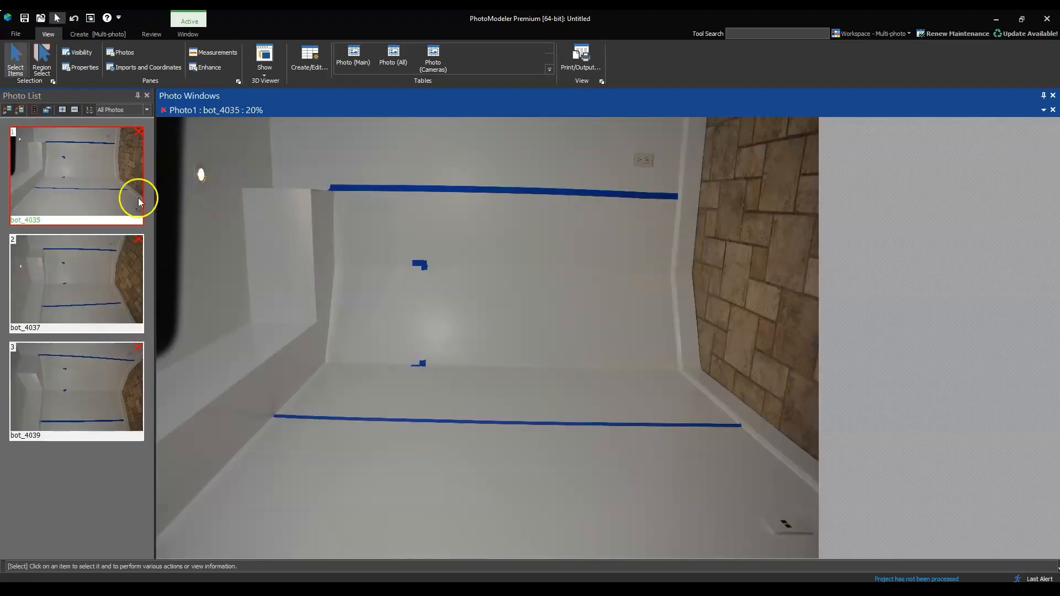
pyautogui.click(100, 278)
pyautogui.doubleClick(101, 277)
pyautogui.doubleClick(107, 370)
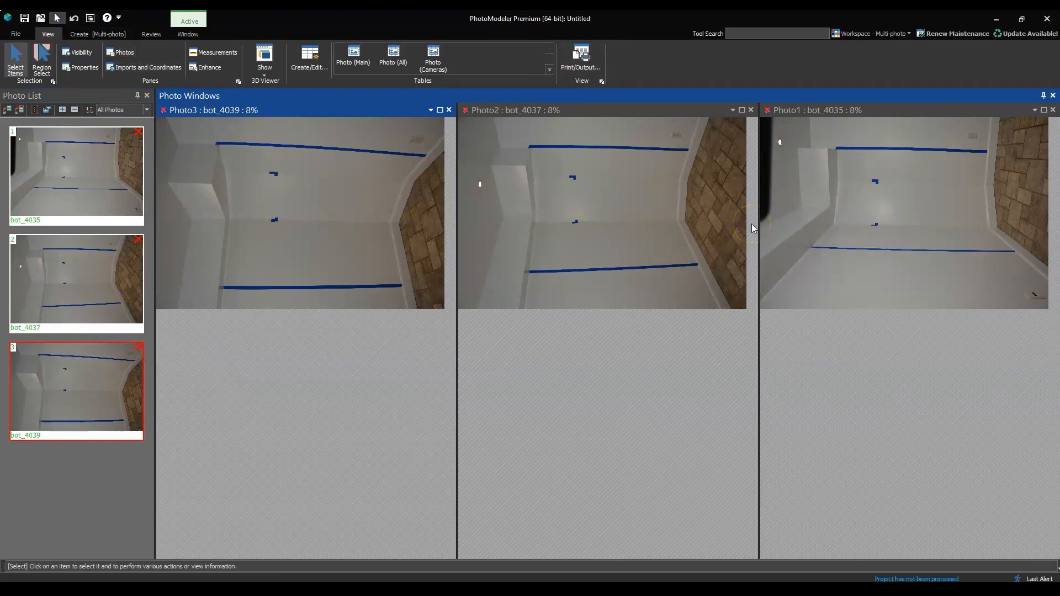
# Rotate all three photos by 90 degrees through their shared properties so the walls stand upright
pyautogui.click(104, 154)
pyautogui.keyDown('shift'); pyautogui.click(104, 421); pyautogui.keyUp('shift')
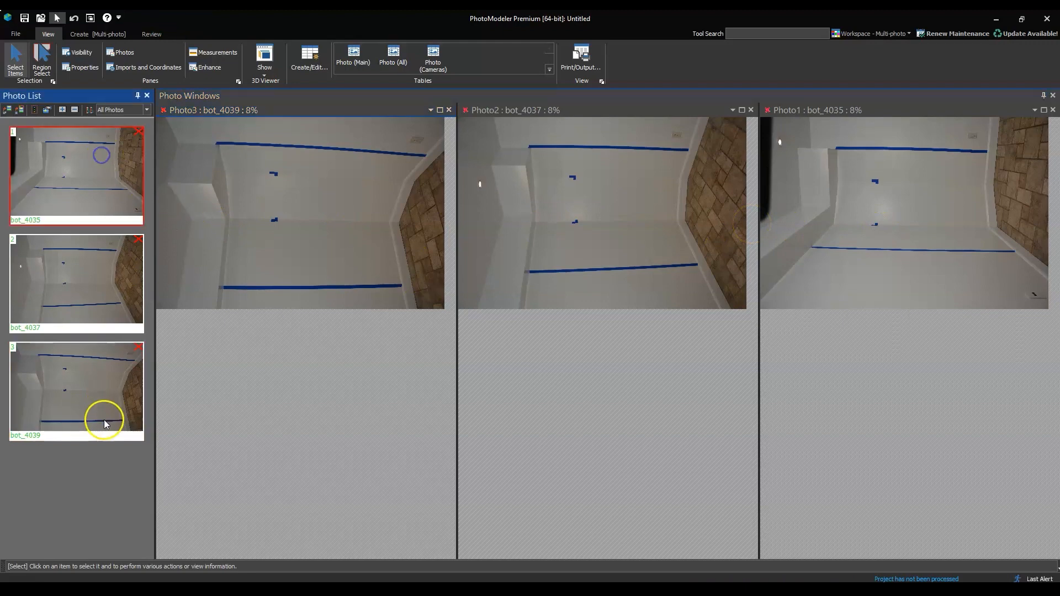
pyautogui.rightClick(80, 267)
pyautogui.click(105, 300)
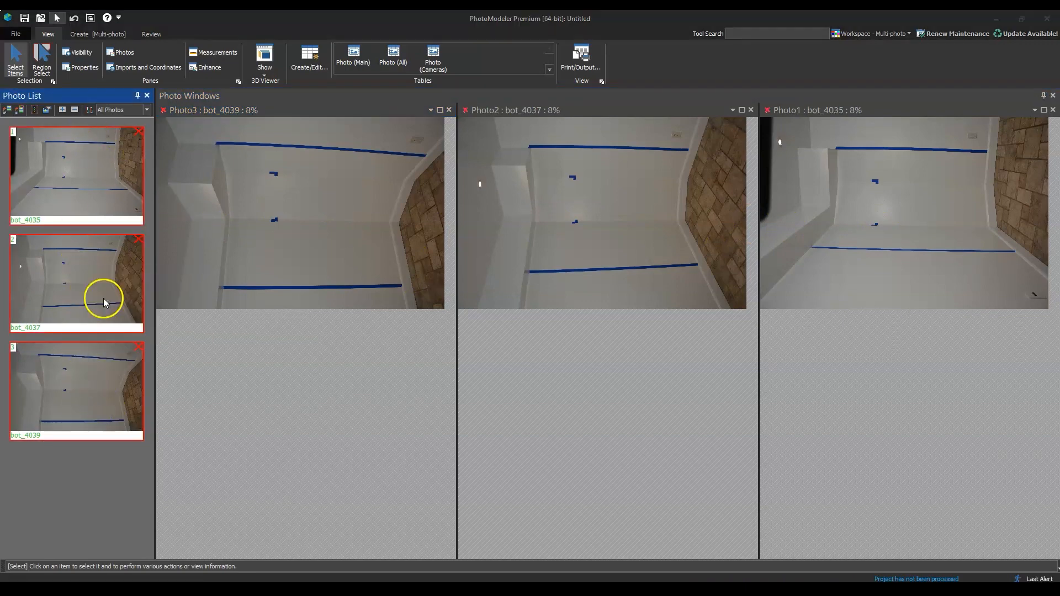
pyautogui.click(543, 253)
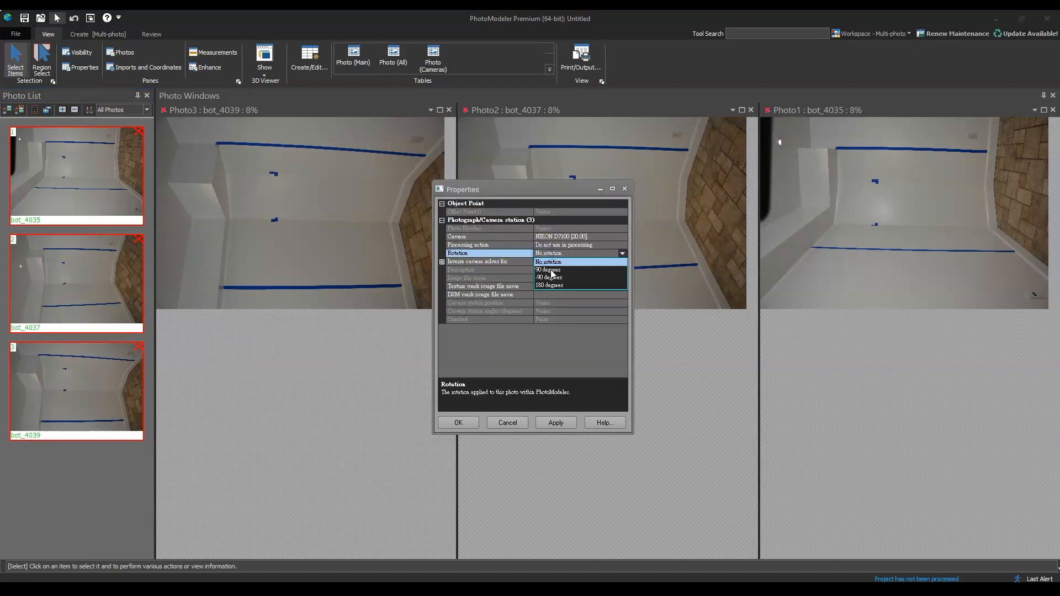
pyautogui.click(550, 270)
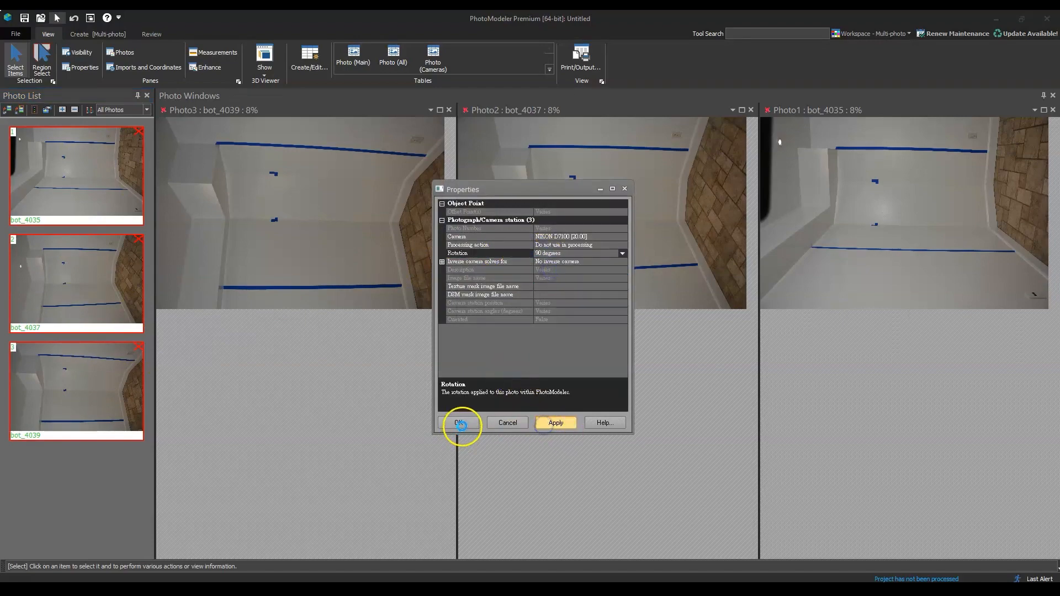
pyautogui.click(463, 423)
# Start a marked line in photo bot_4039 at the upper inner corner of the left blue tape strip
pyautogui.scroll(1, 278, 239)
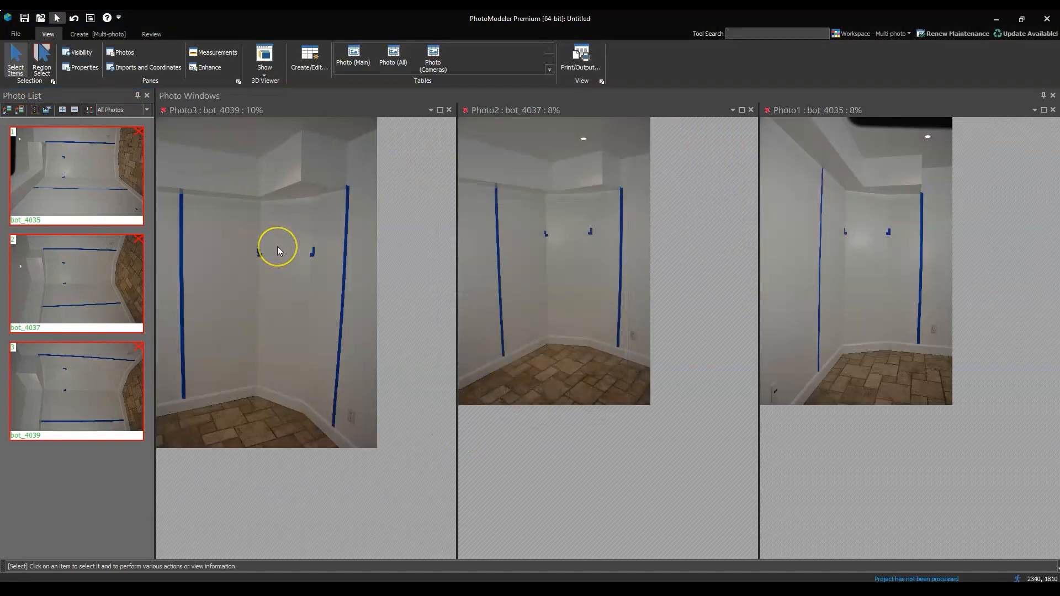
pyautogui.scroll(2, 277, 246)
pyautogui.scroll(1, 587, 283)
pyautogui.scroll(2, 587, 282)
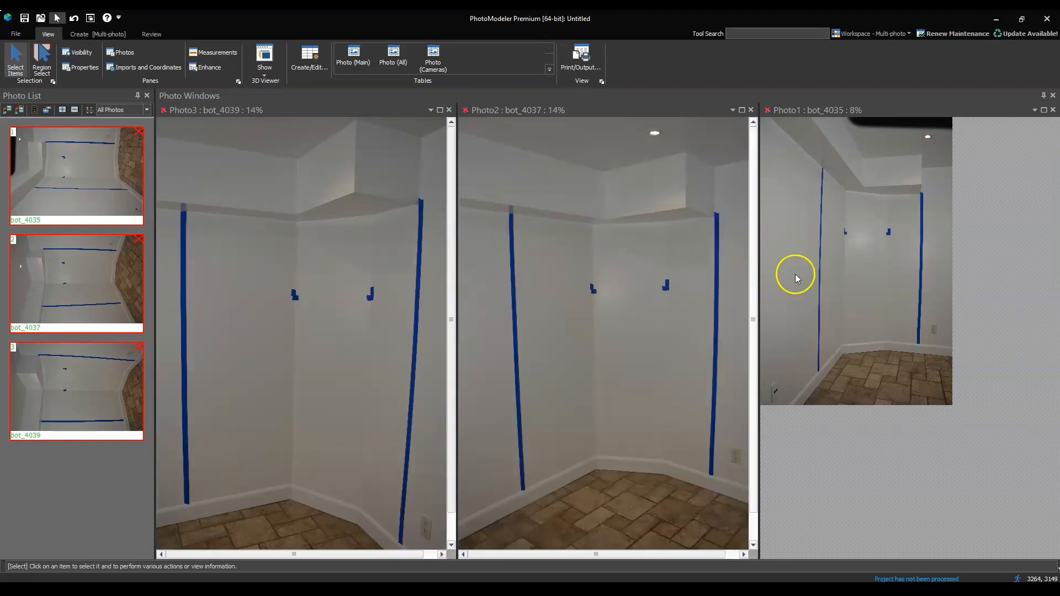
pyautogui.scroll(3, 819, 273)
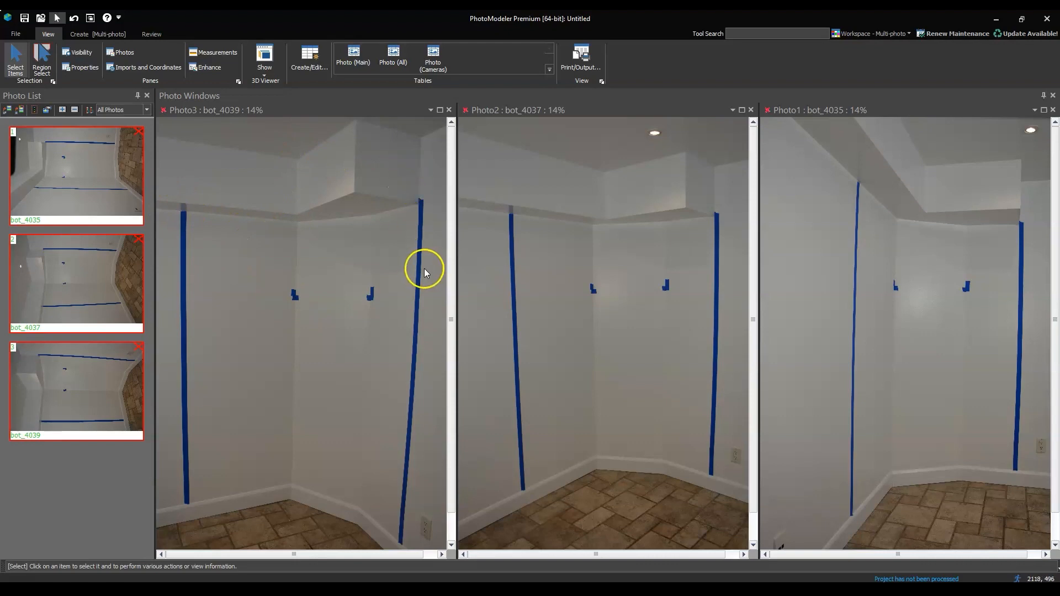
pyautogui.scroll(5, 177, 207)
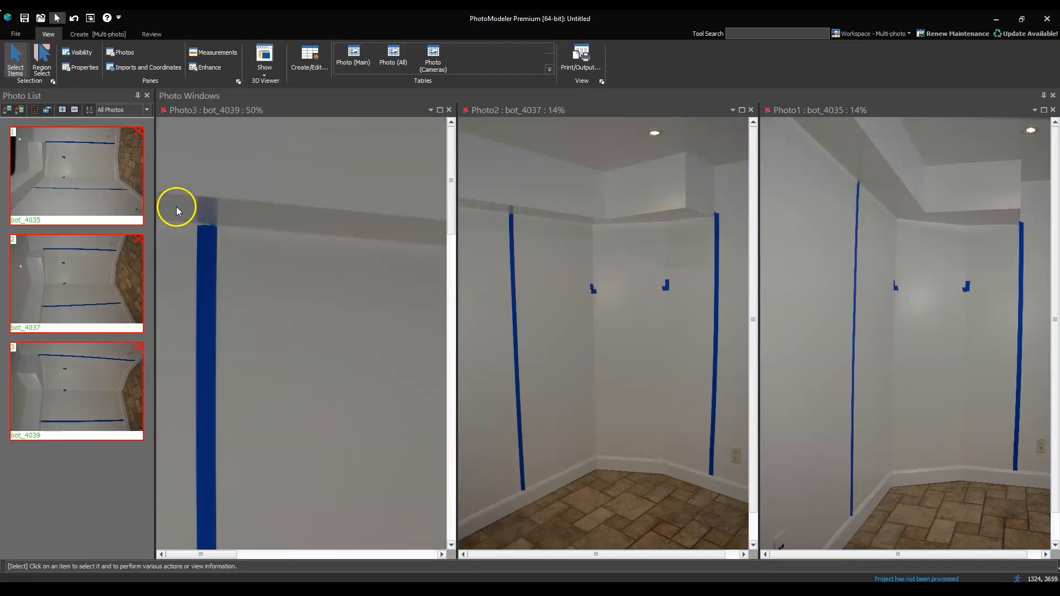
pyautogui.scroll(-2, 289, 293)
pyautogui.scroll(1, 291, 293)
pyautogui.scroll(1, 364, 326)
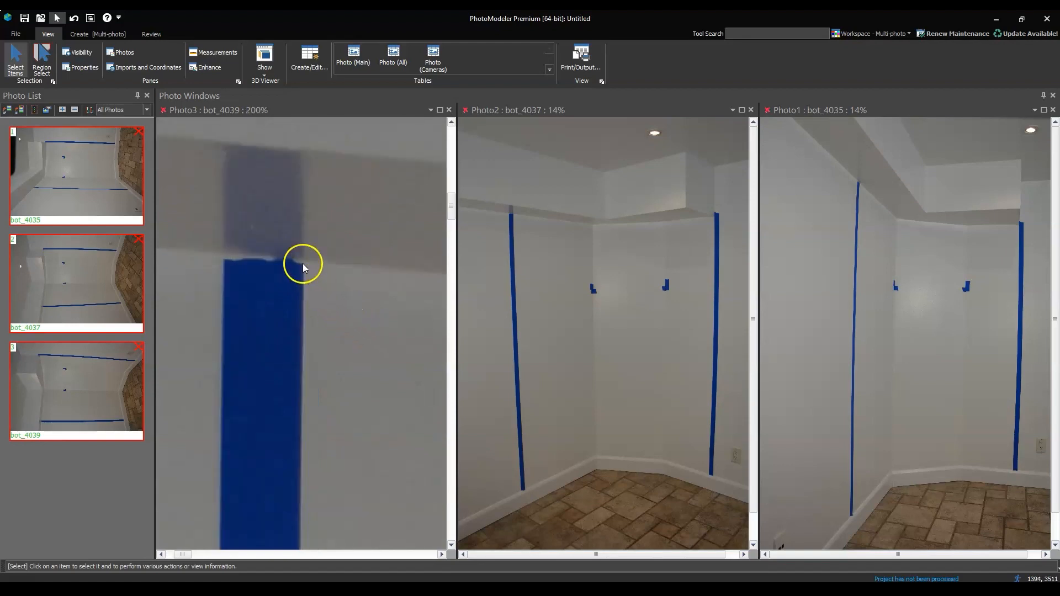
pyautogui.press('l')
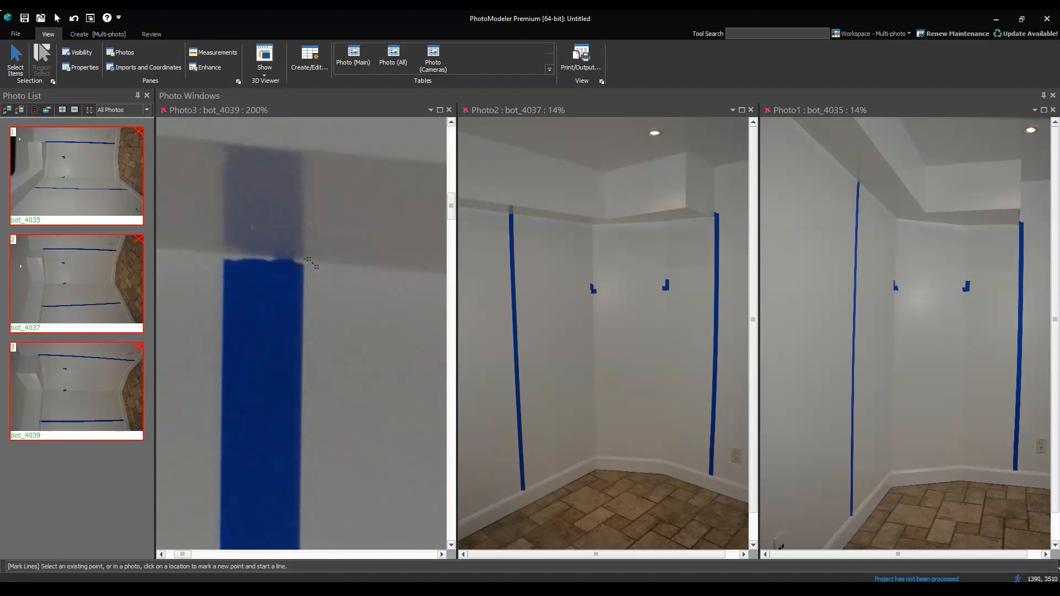
pyautogui.click(304, 258)
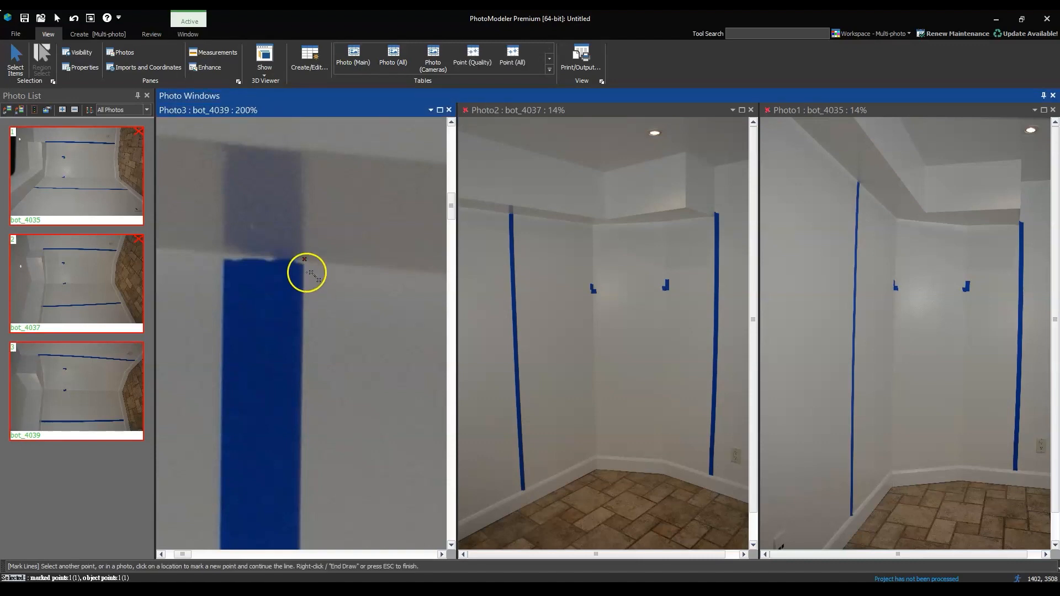
# Continue the line down the left tape's inner edge to its lower end and along the baseboard top to the first wall corner
pyautogui.scroll(-10, 320, 255)
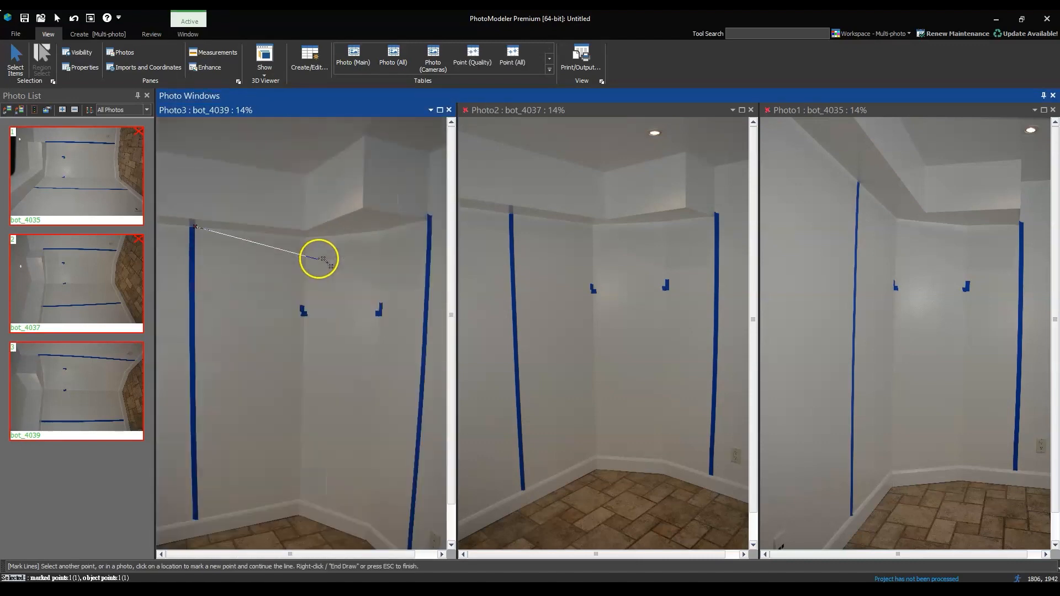
pyautogui.scroll(10, 222, 368)
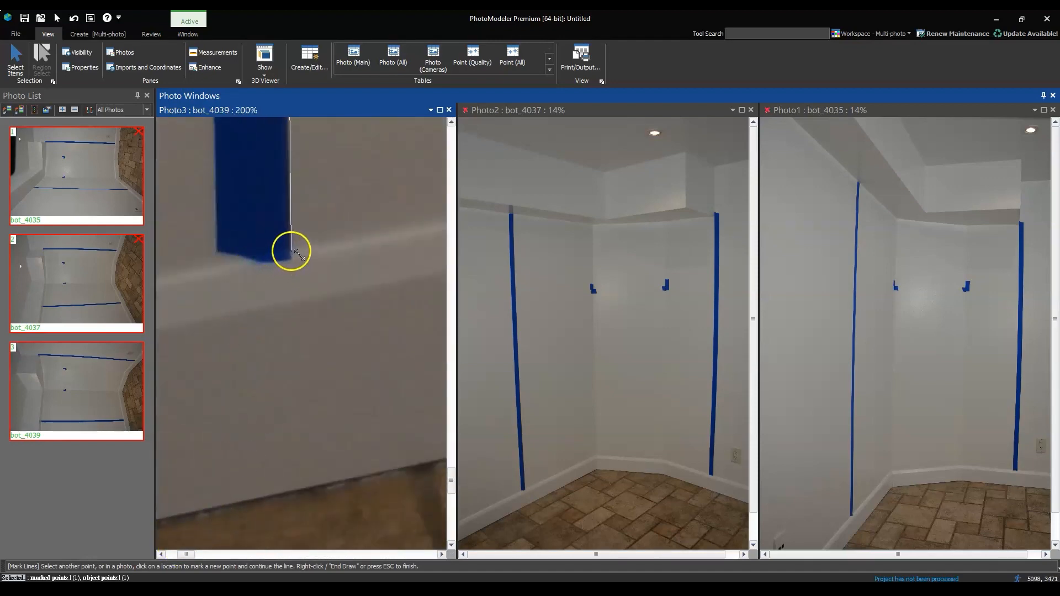
pyautogui.click(290, 253)
pyautogui.scroll(-6, 248, 324)
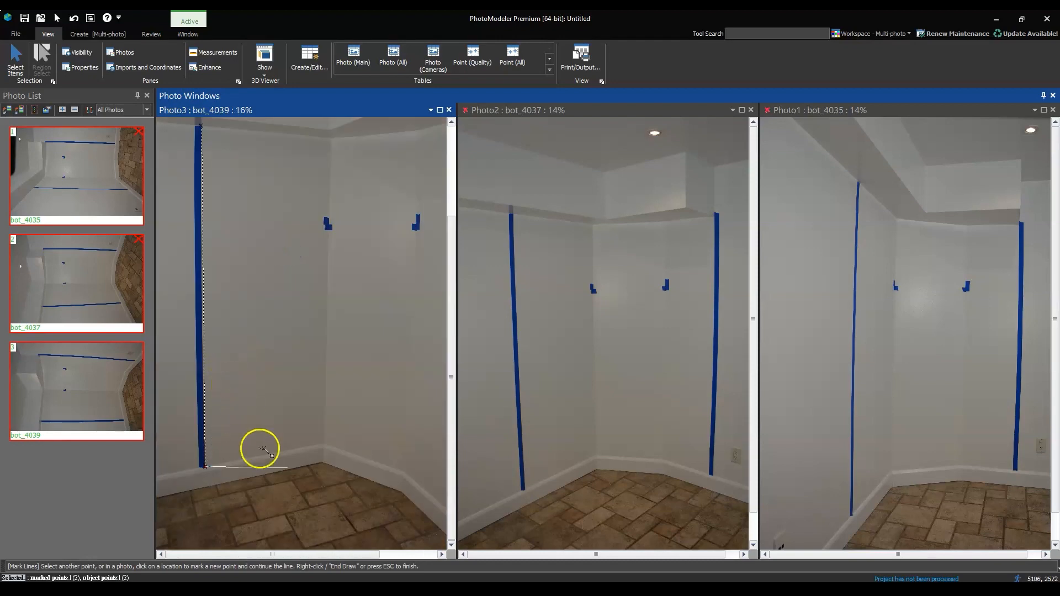
pyautogui.scroll(2, 331, 450)
pyautogui.scroll(1, 319, 419)
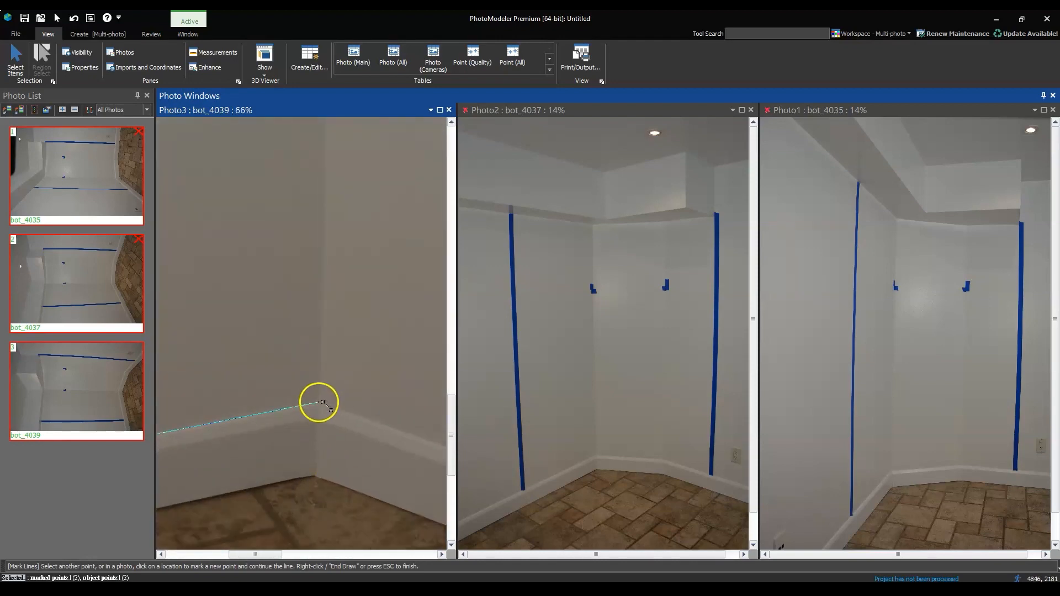
pyautogui.click(322, 403)
# Extend the line along the baseboard's upper edge through the second wall corner to the foot of the right blue tape strip
pyautogui.scroll(-4, 320, 400)
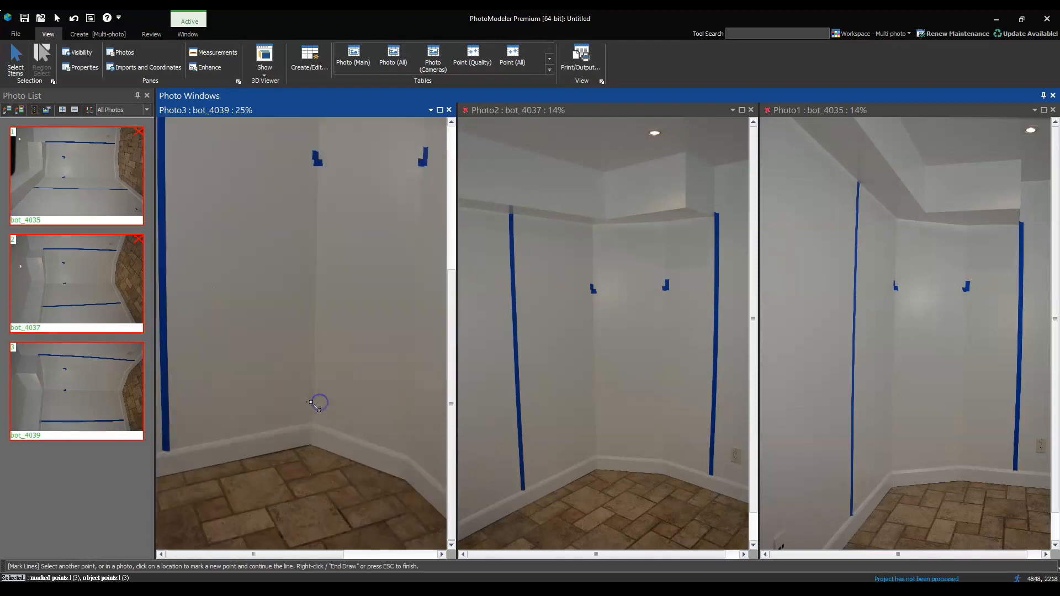
pyautogui.scroll(3, 411, 489)
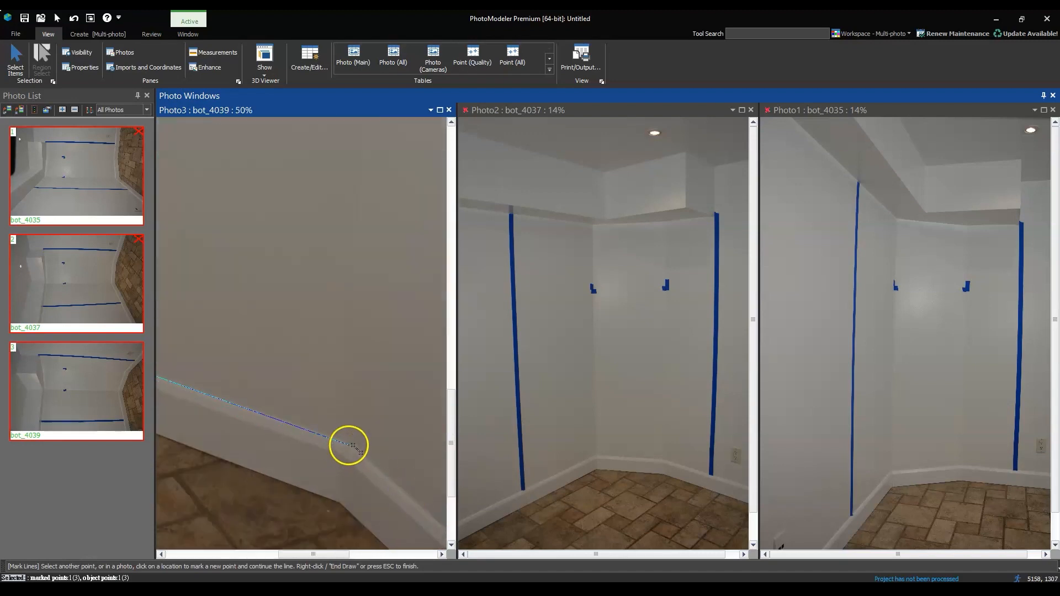
pyautogui.click(354, 445)
pyautogui.scroll(-3, 318, 422)
pyautogui.scroll(3, 365, 513)
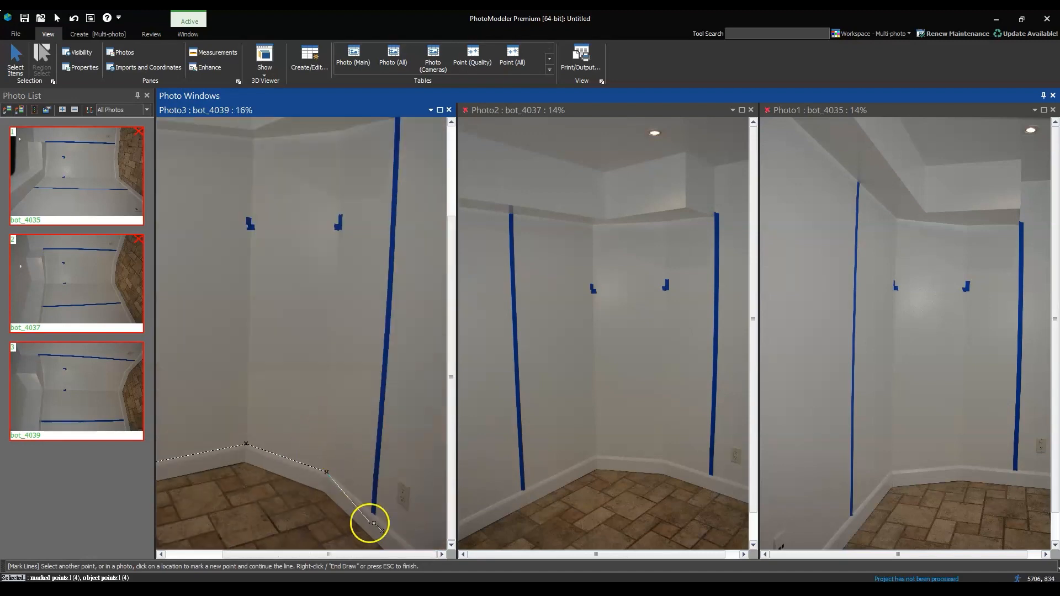
pyautogui.scroll(1, 347, 475)
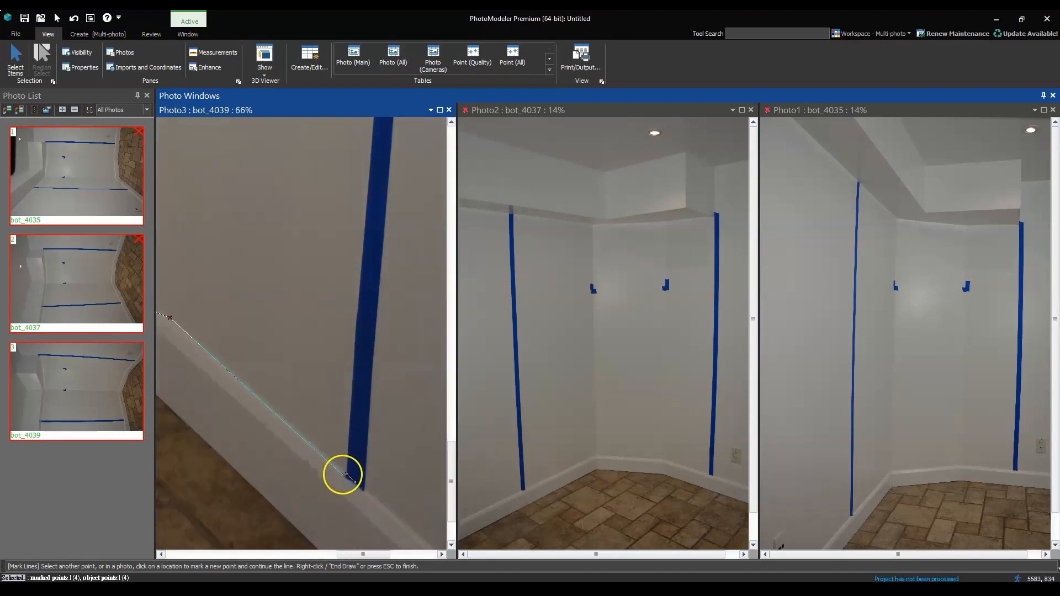
pyautogui.click(350, 476)
# Extend the line up the right tape's inner edge to the point where the wall meets the soffit
pyautogui.scroll(-4, 342, 497)
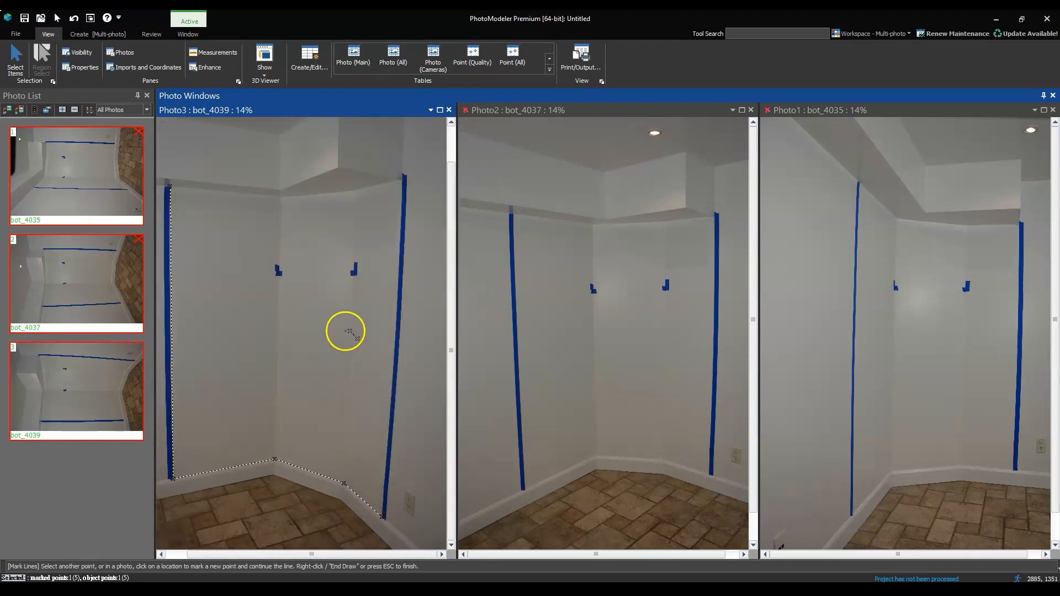
pyautogui.scroll(4, 405, 181)
pyautogui.click(397, 179)
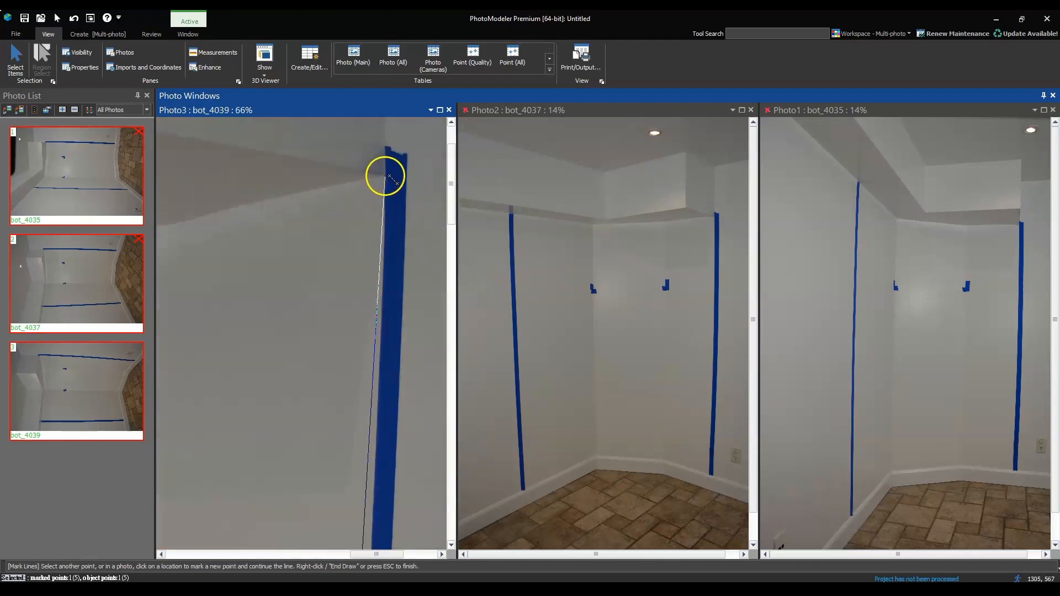
pyautogui.scroll(-2, 389, 175)
pyautogui.scroll(-1, 292, 240)
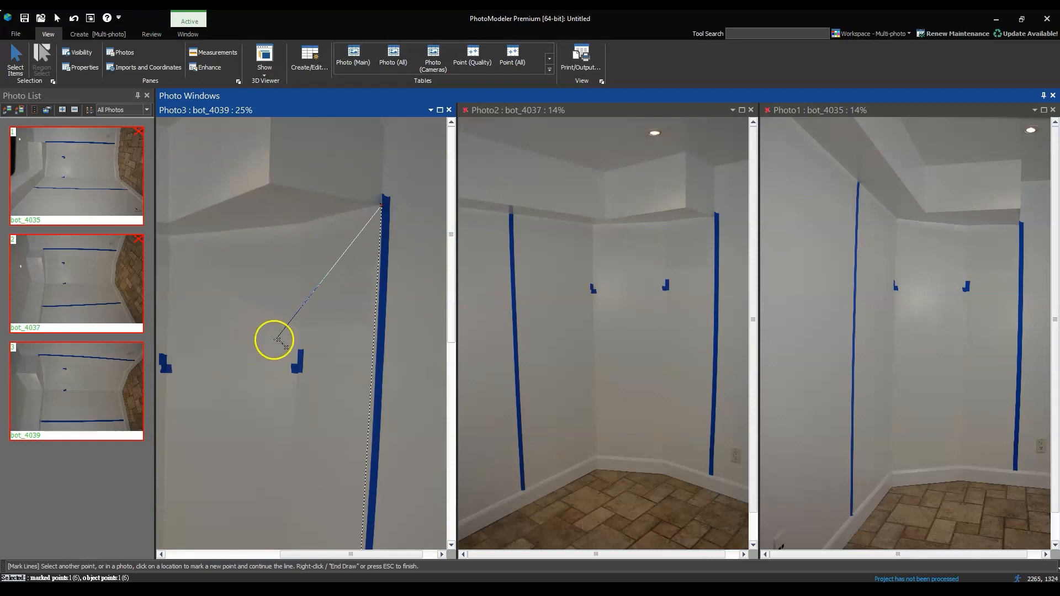
# Continue the line along the wall-soffit joint through both wall corners to its starting point at the left tape, and finish it
pyautogui.scroll(2, 298, 232)
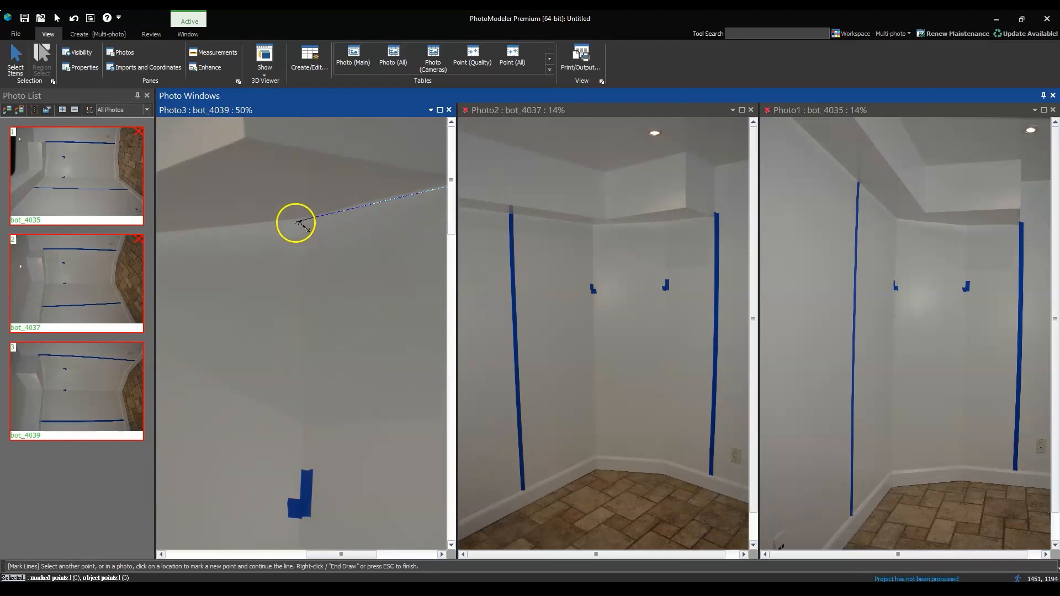
pyautogui.scroll(-3, 293, 222)
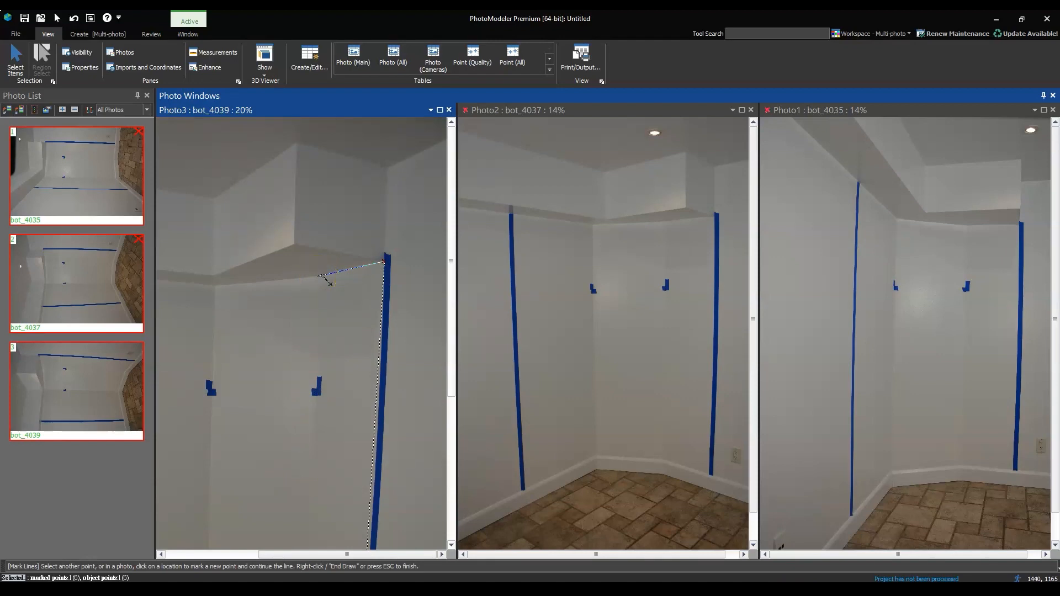
pyautogui.click(220, 286)
pyautogui.scroll(-2, 304, 325)
pyautogui.click(170, 228)
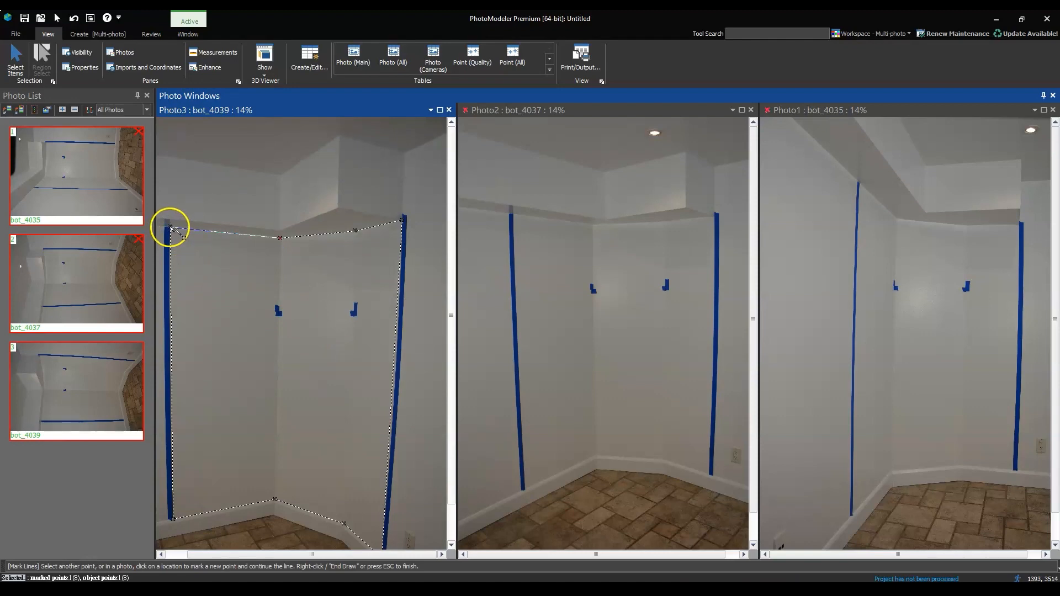
pyautogui.rightClick(171, 232)
pyautogui.click(182, 237)
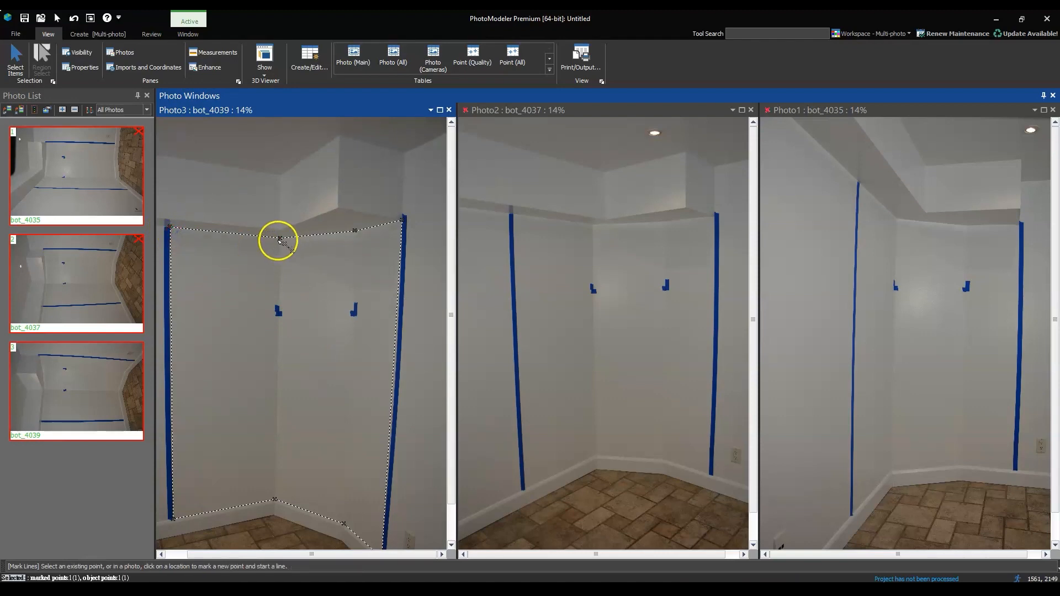
# Mark the first wall corner with a line between its upper point and its baseboard point
pyautogui.click(280, 239)
pyautogui.click(275, 501)
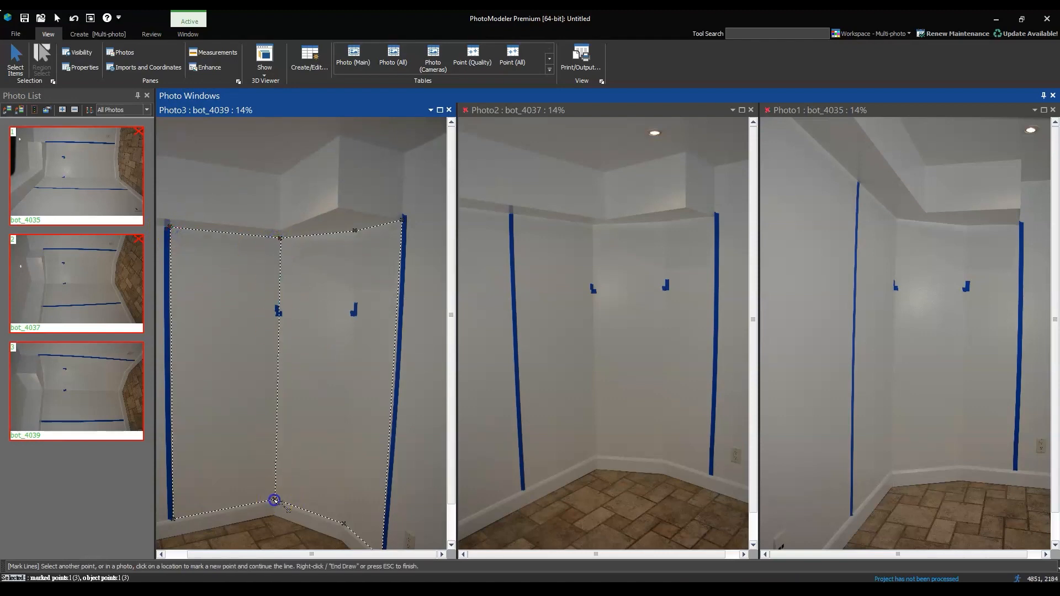
pyautogui.rightClick(296, 501)
pyautogui.click(301, 502)
# Mark the second wall corner with a line from its baseboard point up to its soffit point
pyautogui.click(343, 523)
pyautogui.click(354, 231)
pyautogui.rightClick(364, 237)
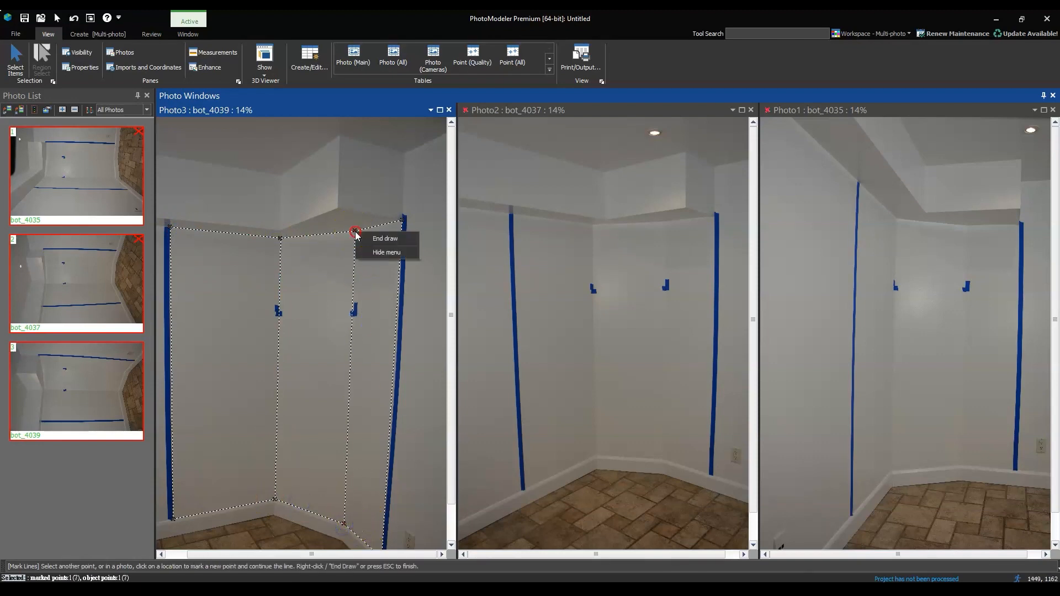
pyautogui.click(367, 240)
# Shift the upper point of the second wall corner slightly to the right so its line follows the real corner edge
pyautogui.scroll(6, 360, 274)
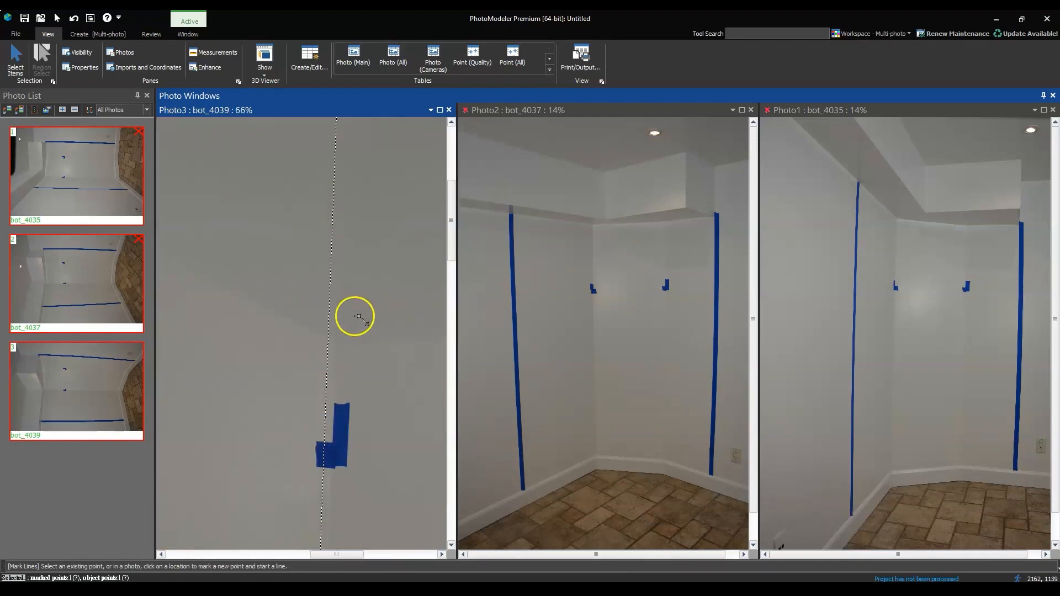
pyautogui.scroll(-3, 334, 319)
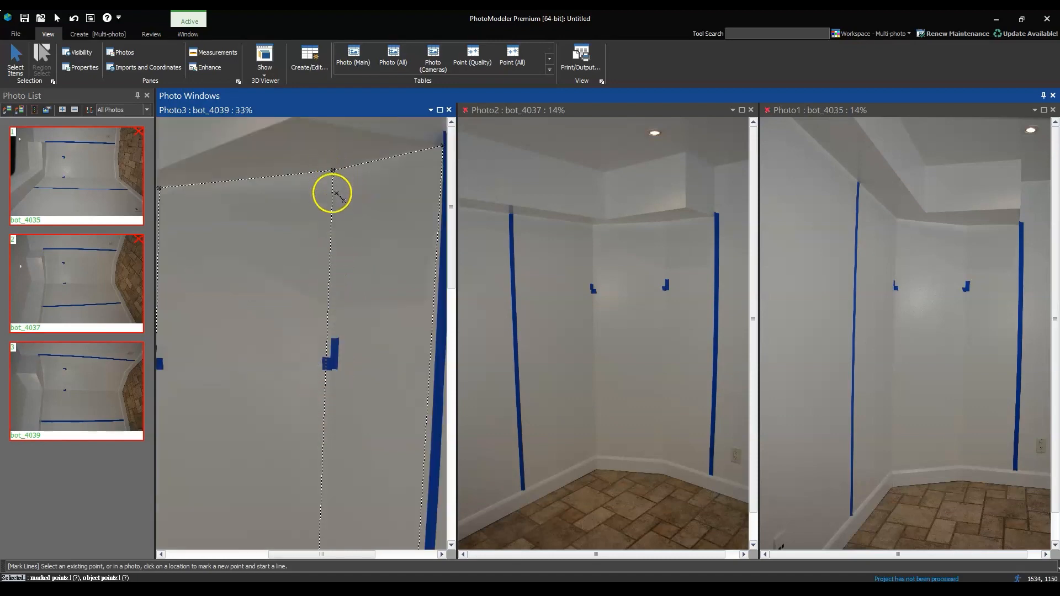
pyautogui.press('Escape')
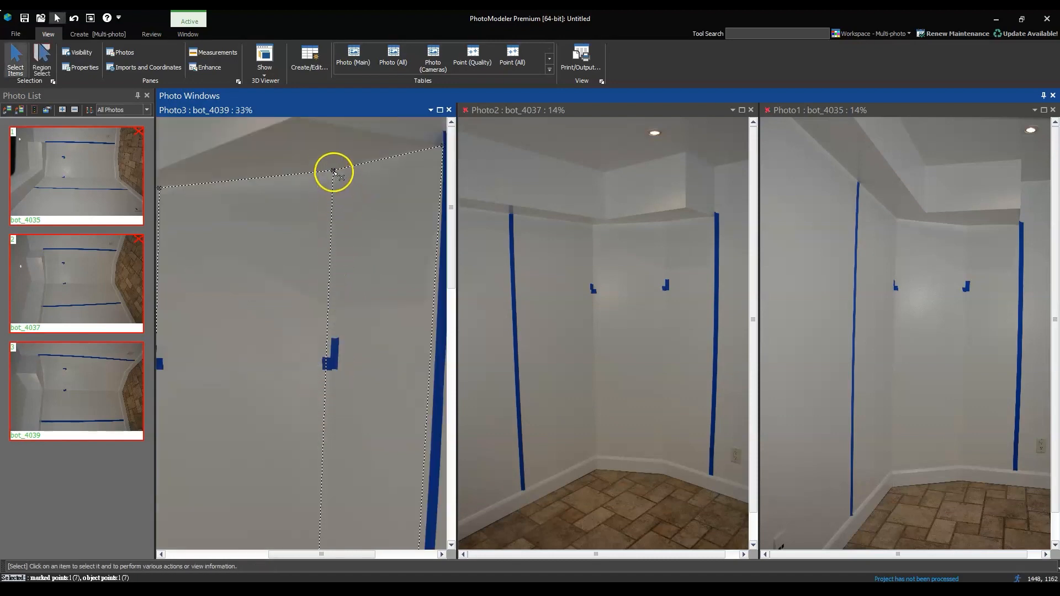
pyautogui.moveTo(334, 172); pyautogui.dragTo(342, 177)
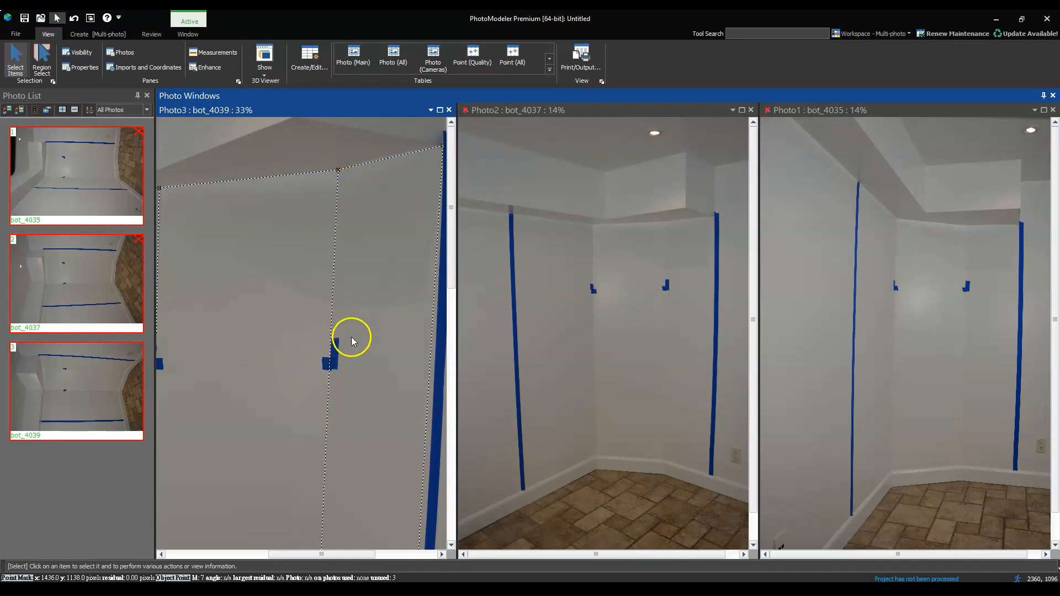
# Fine-tune the upper point of the first wall corner and check its line against the small tape marker and corner edge
pyautogui.scroll(3, 227, 339)
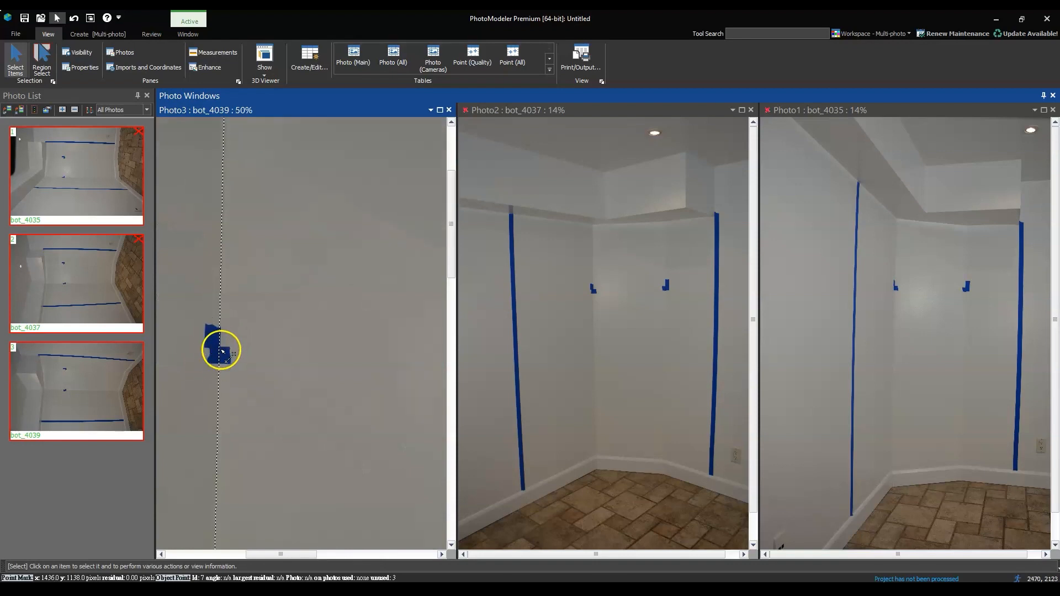
pyautogui.scroll(4, 221, 339)
pyautogui.scroll(-2, 225, 391)
pyautogui.scroll(-6, 227, 166)
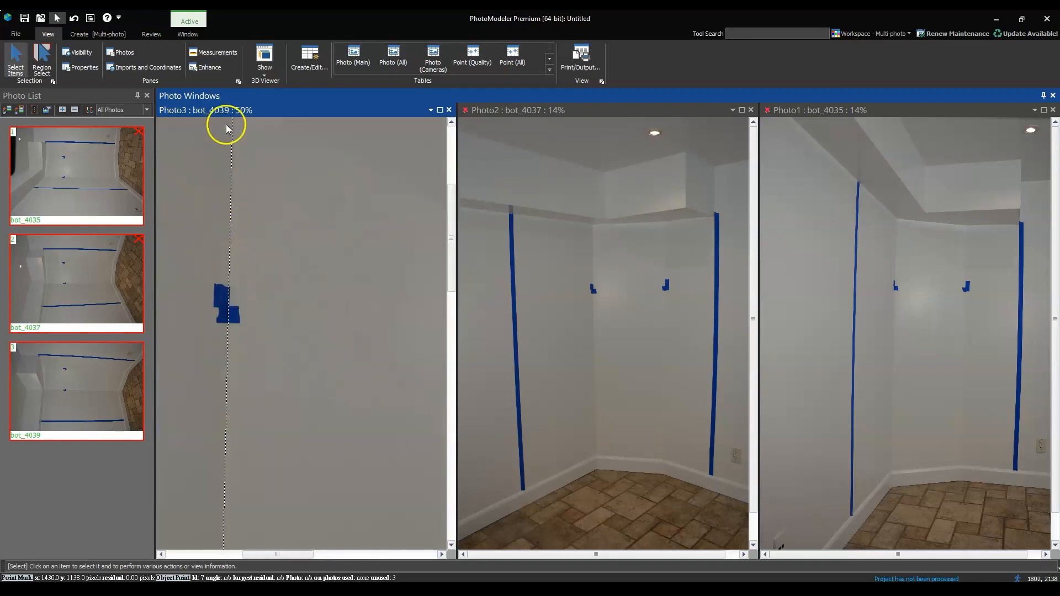
pyautogui.scroll(6, 251, 208)
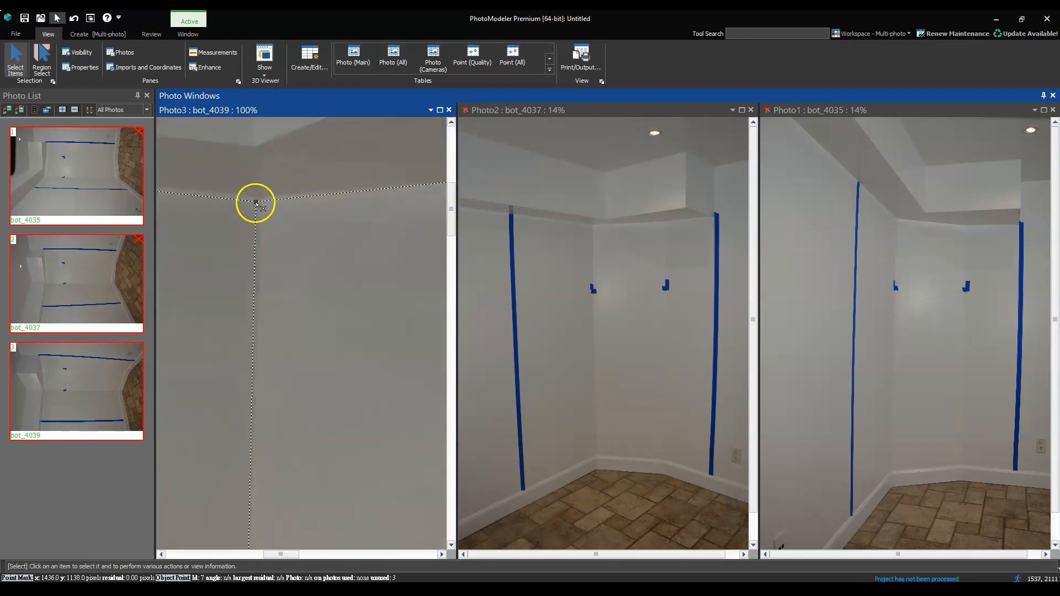
pyautogui.click(258, 200)
pyautogui.scroll(-4, 264, 204)
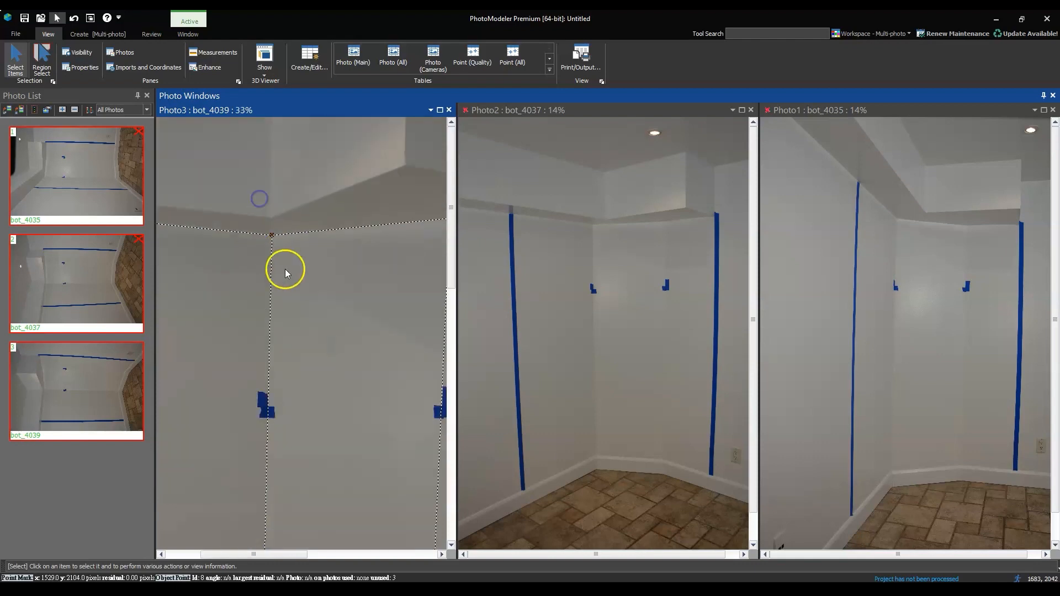
pyautogui.scroll(6, 270, 454)
pyautogui.scroll(-6, 255, 207)
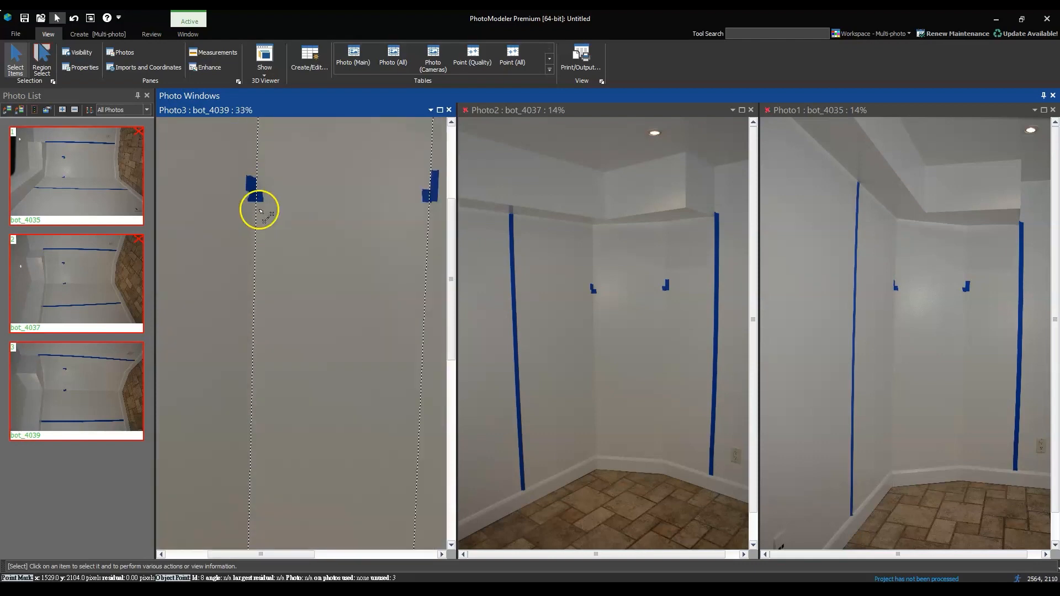
pyautogui.scroll(-1, 341, 335)
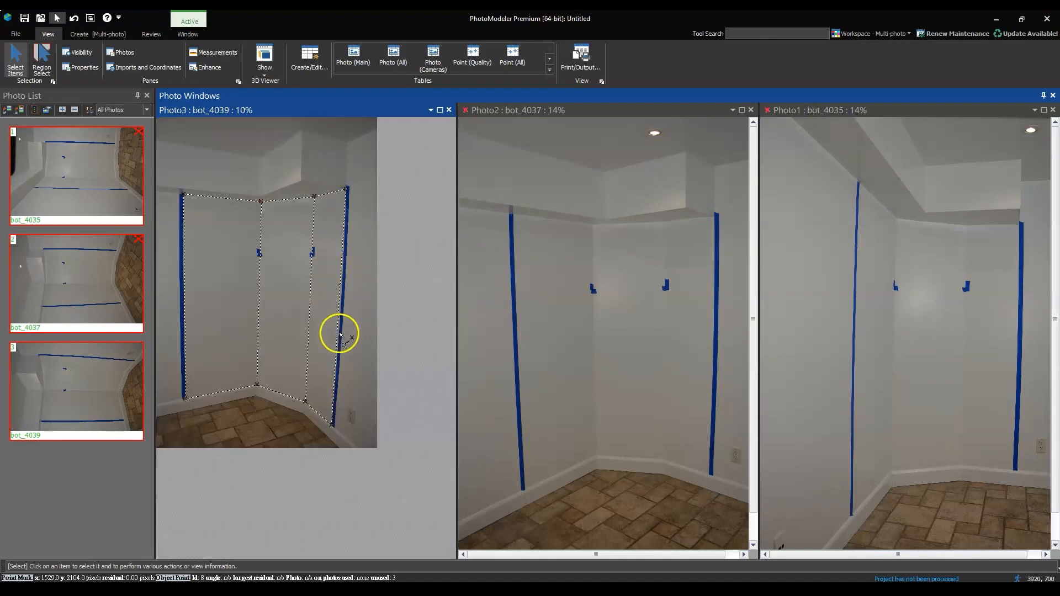
# Mark a line from the right tape's upper point up to the ceiling, around the soffit's ceiling edge and down its inner corner
pyautogui.scroll(2, 348, 128)
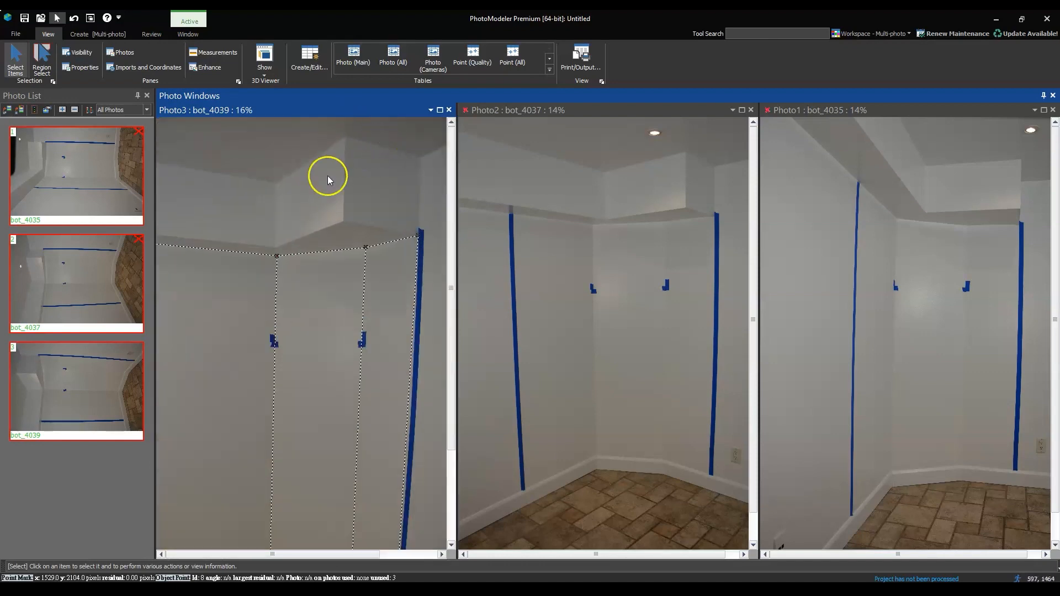
pyautogui.scroll(-1, 331, 165)
pyautogui.scroll(1, 381, 130)
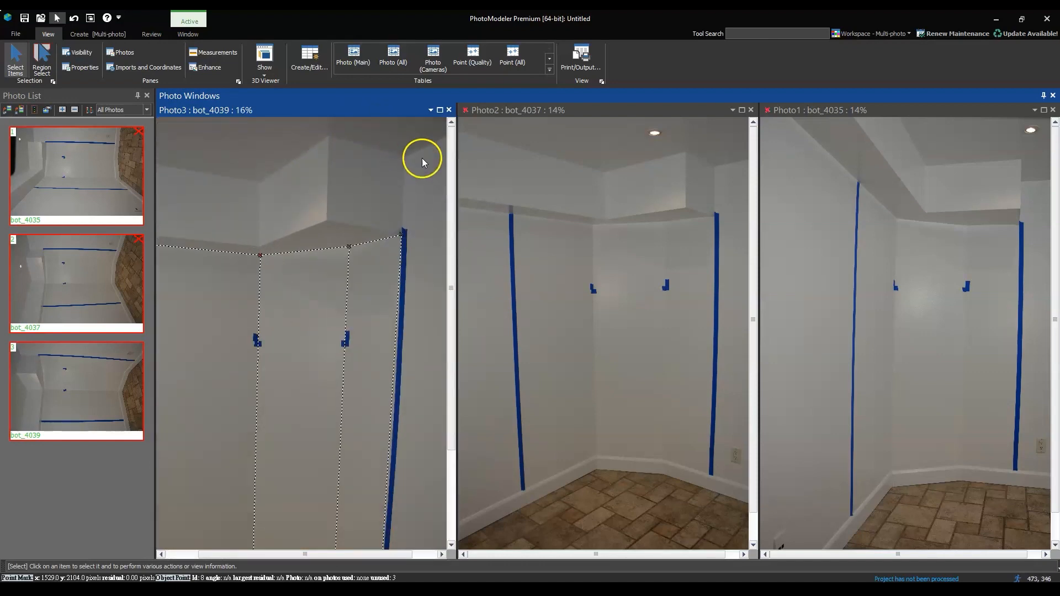
pyautogui.press('l')
pyautogui.click(402, 235)
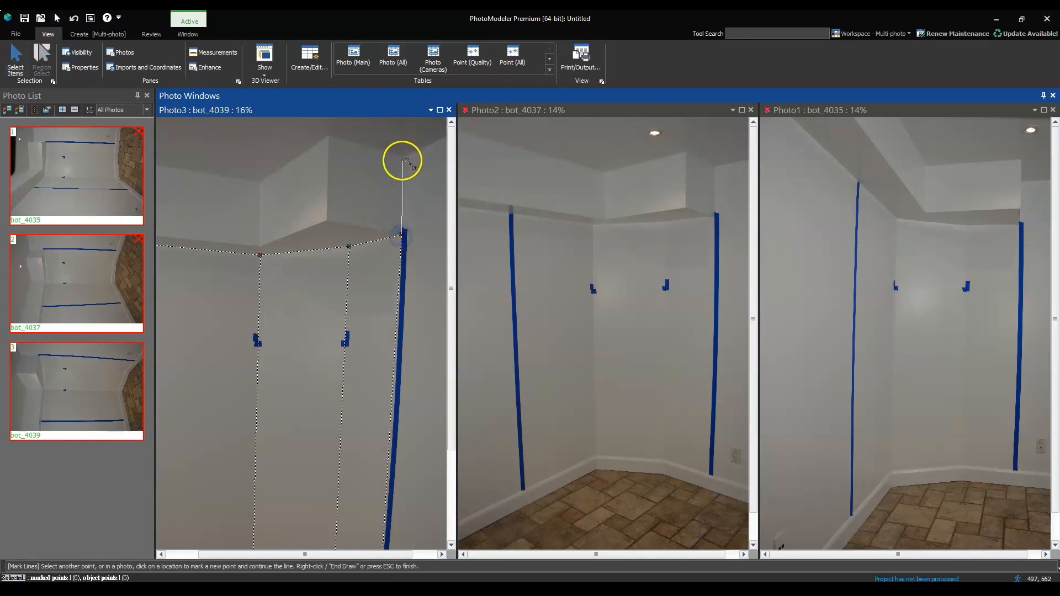
pyautogui.scroll(2, 402, 161)
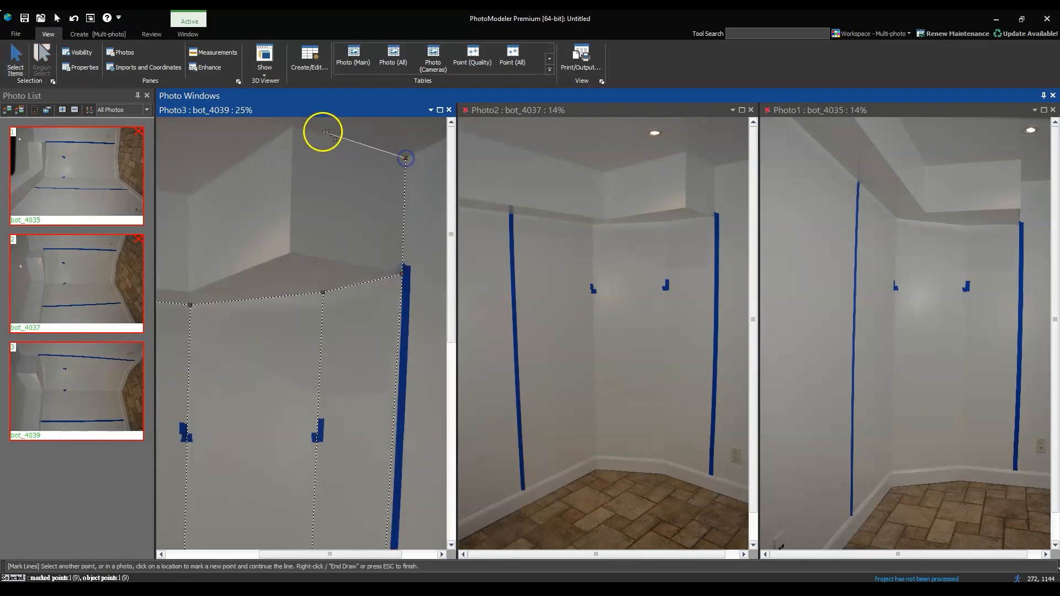
pyautogui.click(293, 126)
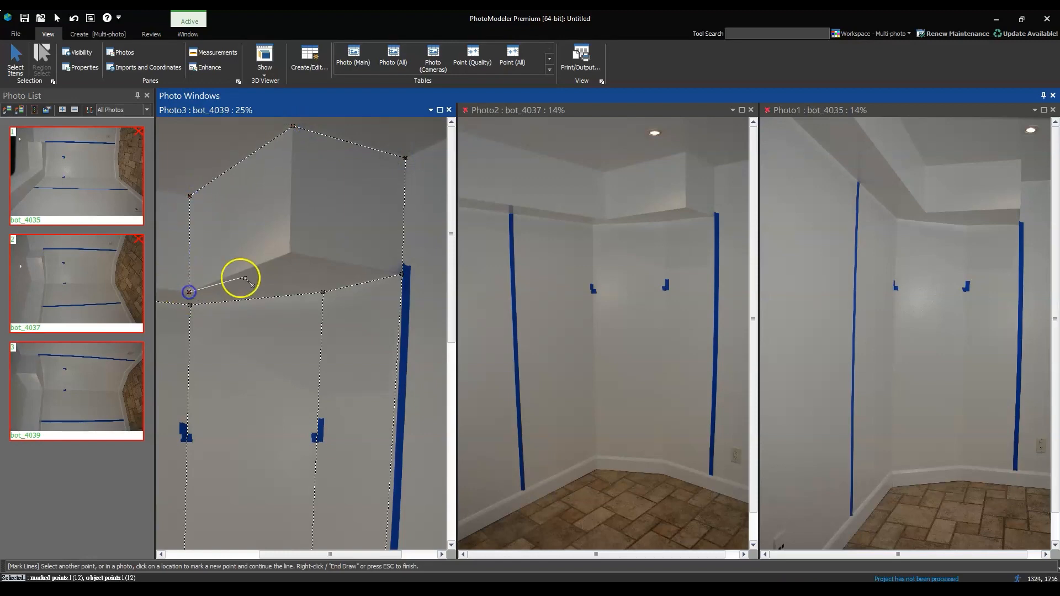
# Continue the line along the soffit's lower edge through its outer corner back to the right tape's upper point, and finish it
pyautogui.click(289, 254)
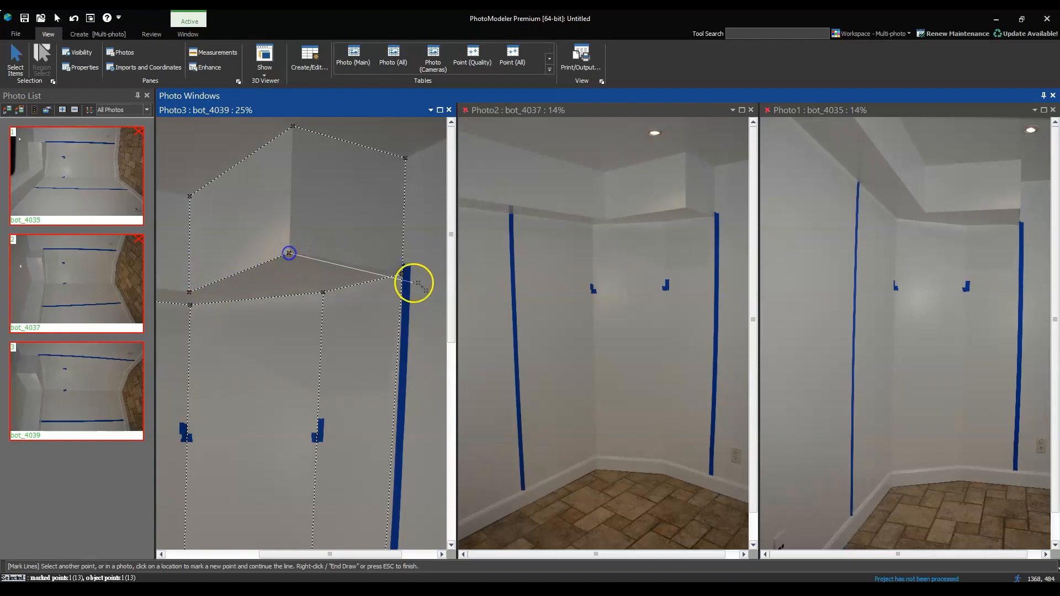
pyautogui.click(403, 274)
pyautogui.rightClick(404, 279)
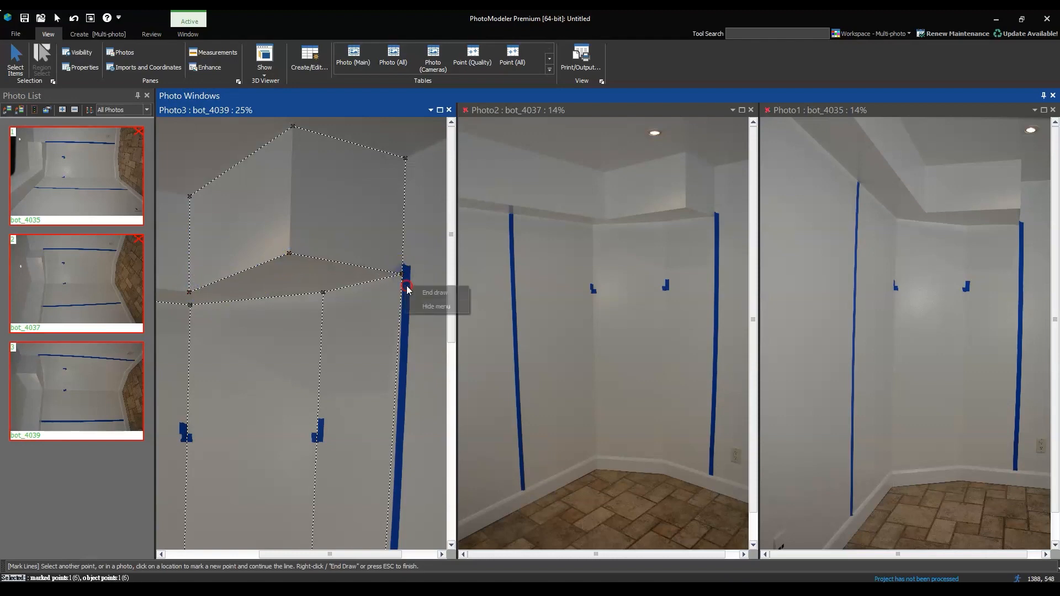
pyautogui.click(413, 289)
# Mark the soffit's outer vertical edge with a line from its ceiling point to its lower corner point
pyautogui.click(293, 127)
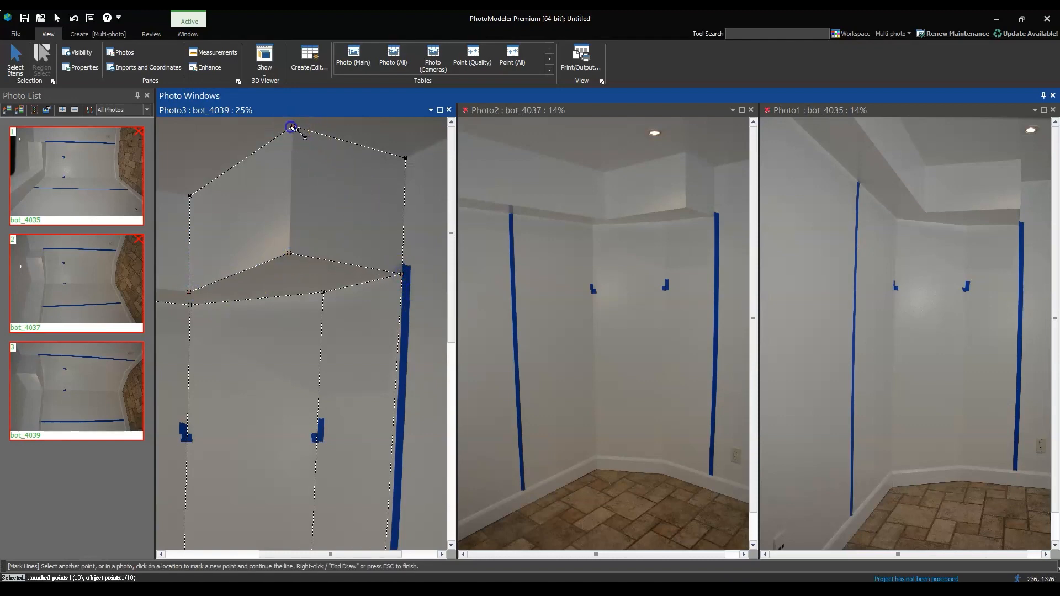
pyautogui.click(289, 254)
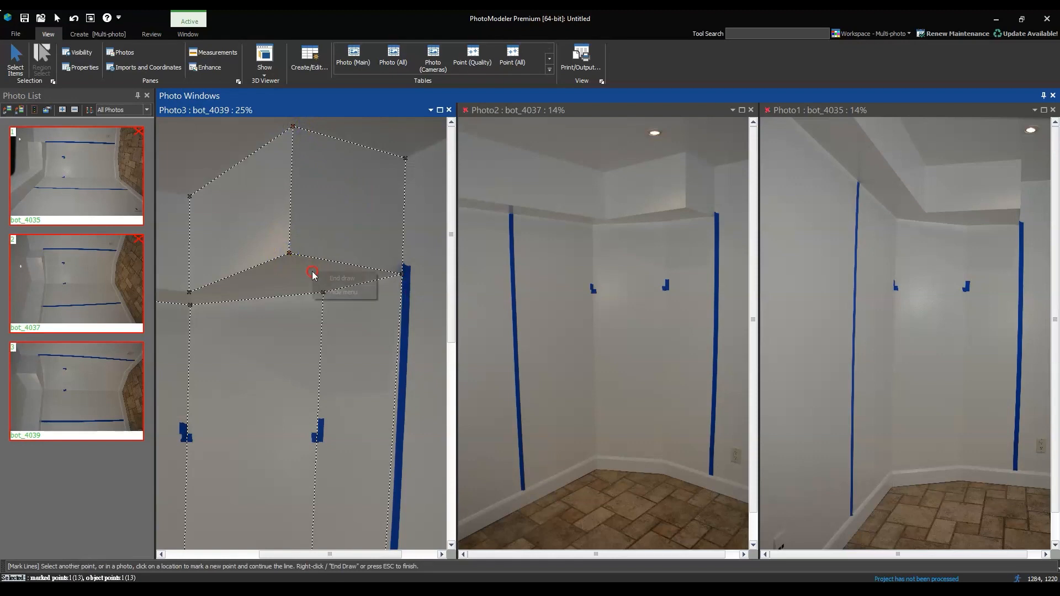
pyautogui.rightClick(316, 276)
pyautogui.click(327, 288)
# Join the soffit's lower inner point to the upper point of the first wall corner with a short line
pyautogui.scroll(-2, 428, 323)
pyautogui.scroll(1, 431, 329)
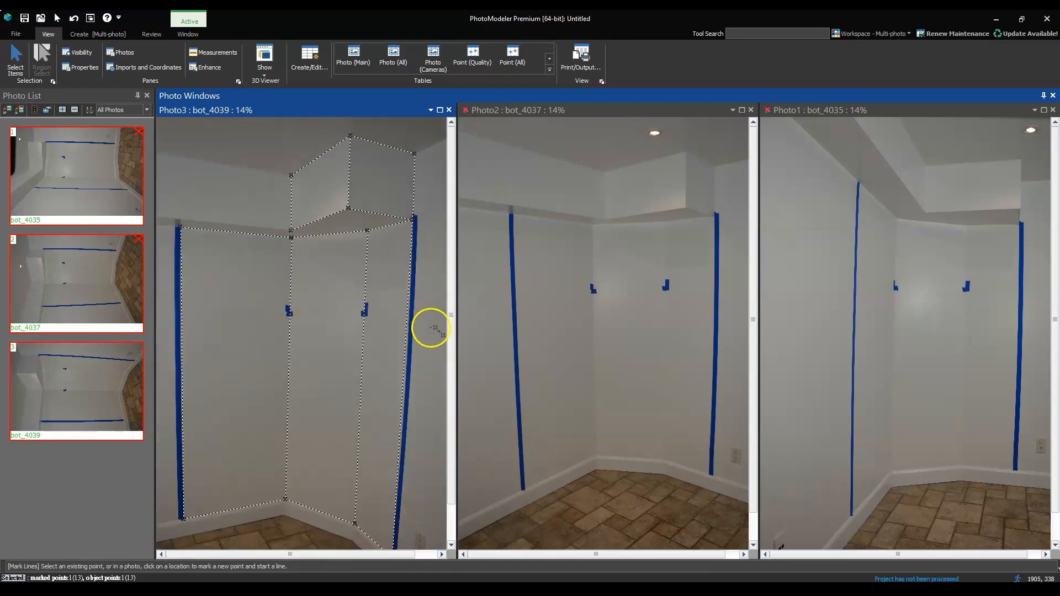
pyautogui.scroll(3, 284, 217)
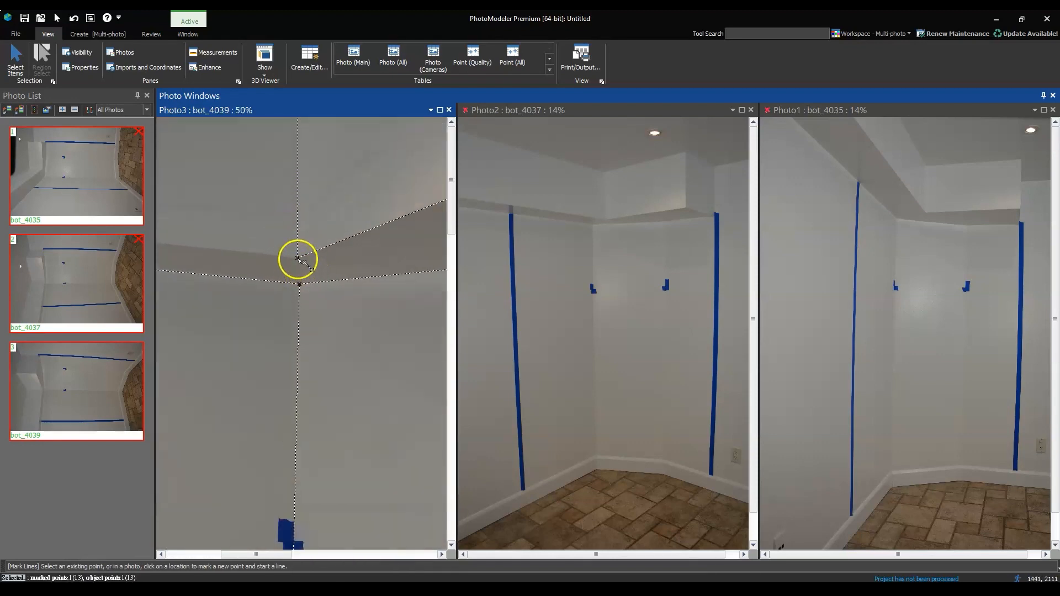
pyautogui.click(300, 284)
pyautogui.rightClick(300, 284)
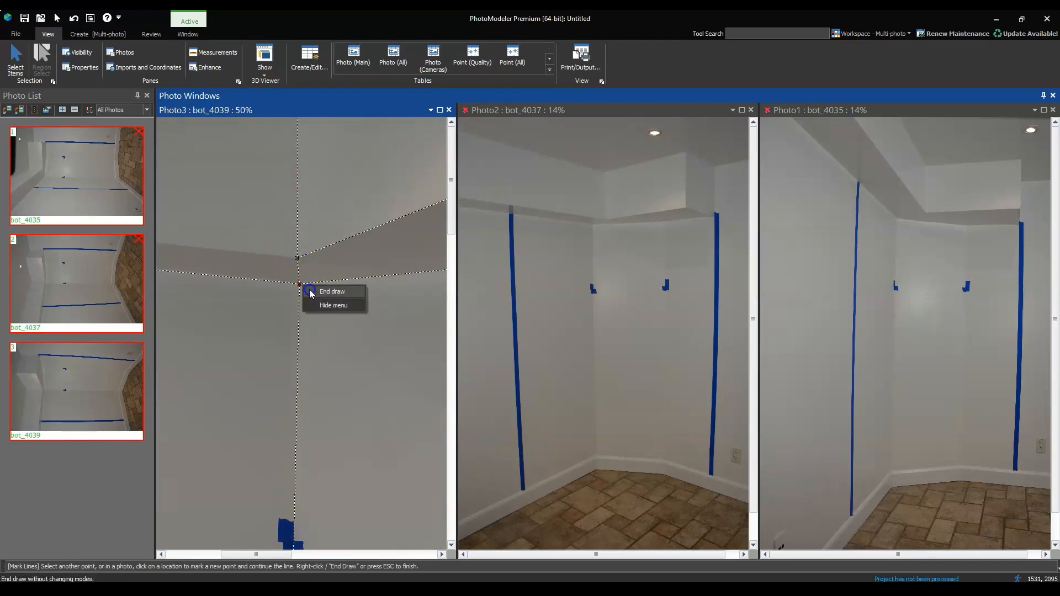
pyautogui.click(311, 297)
pyautogui.scroll(-3, 350, 246)
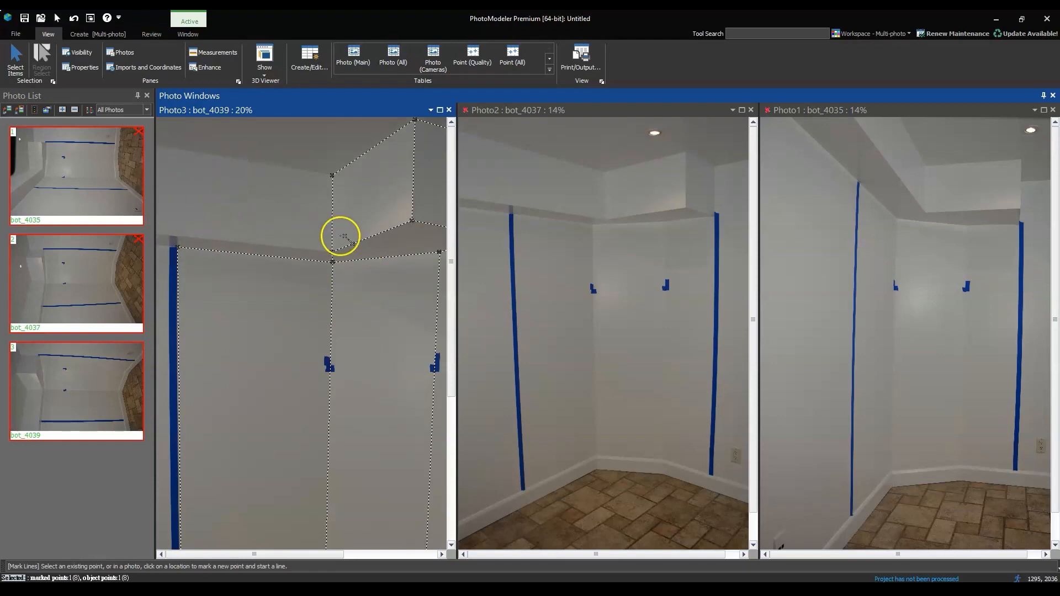
# Examine the marked outline in photo bot_4039, especially where the left tape's foot meets the baseboard
pyautogui.scroll(-1, 253, 241)
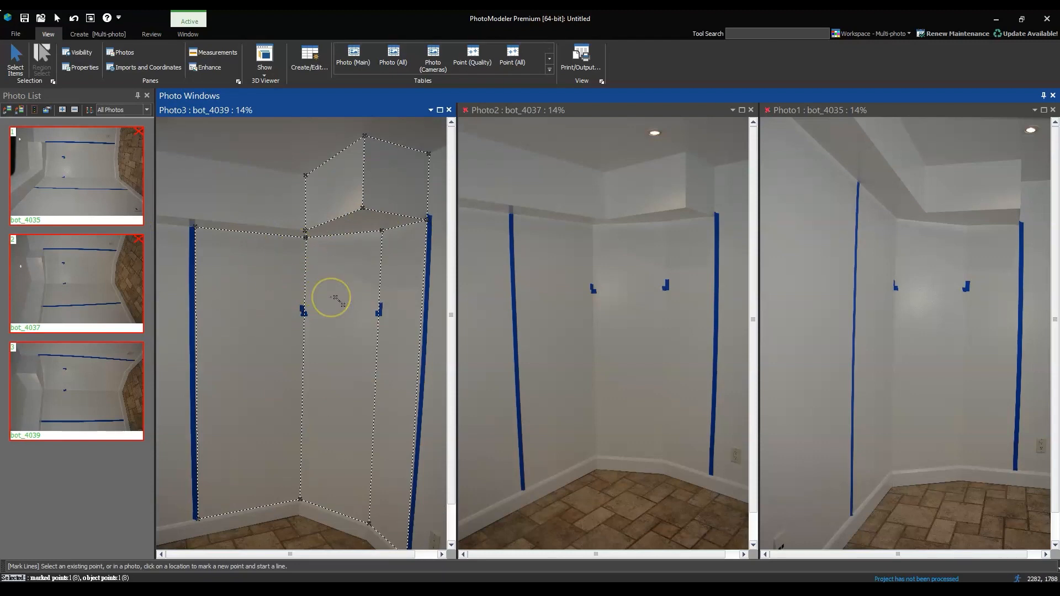
pyautogui.scroll(-1, 339, 286)
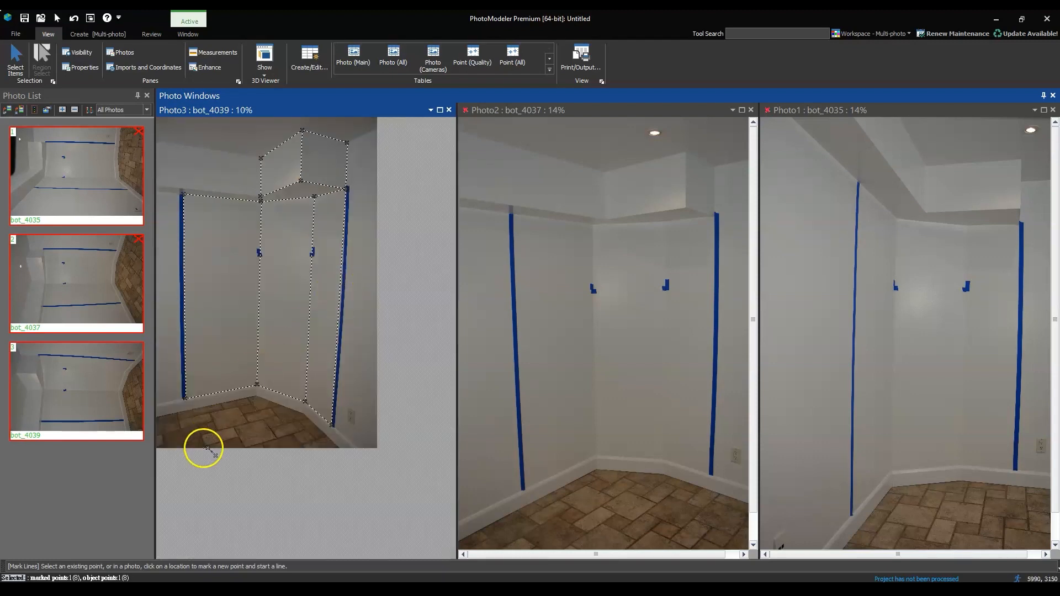
pyautogui.scroll(1, 203, 448)
pyautogui.scroll(3, 200, 467)
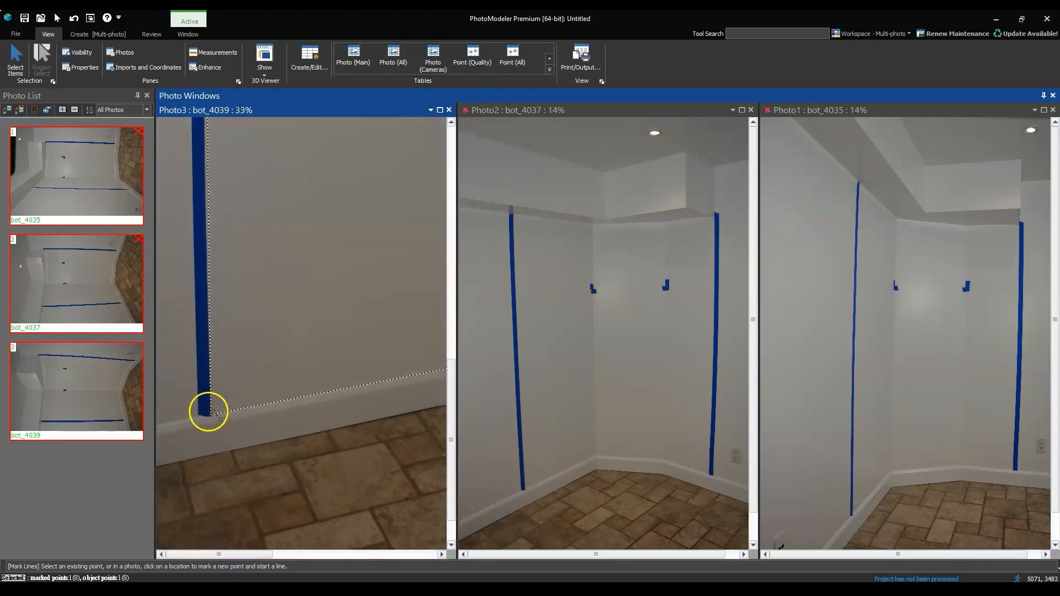
pyautogui.scroll(2, 218, 452)
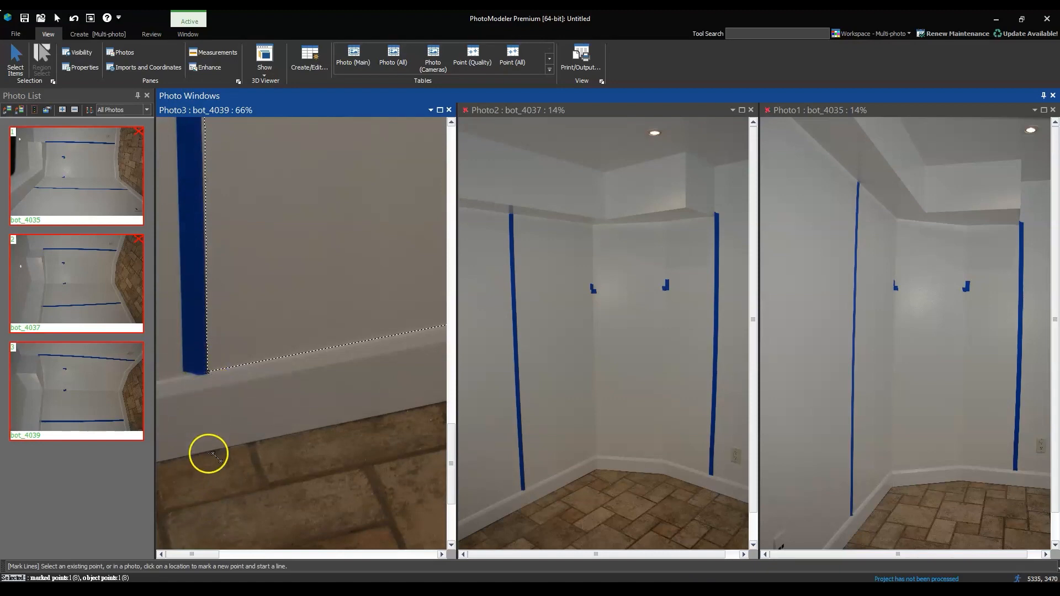
pyautogui.scroll(-1, 265, 434)
pyautogui.scroll(-1, 266, 436)
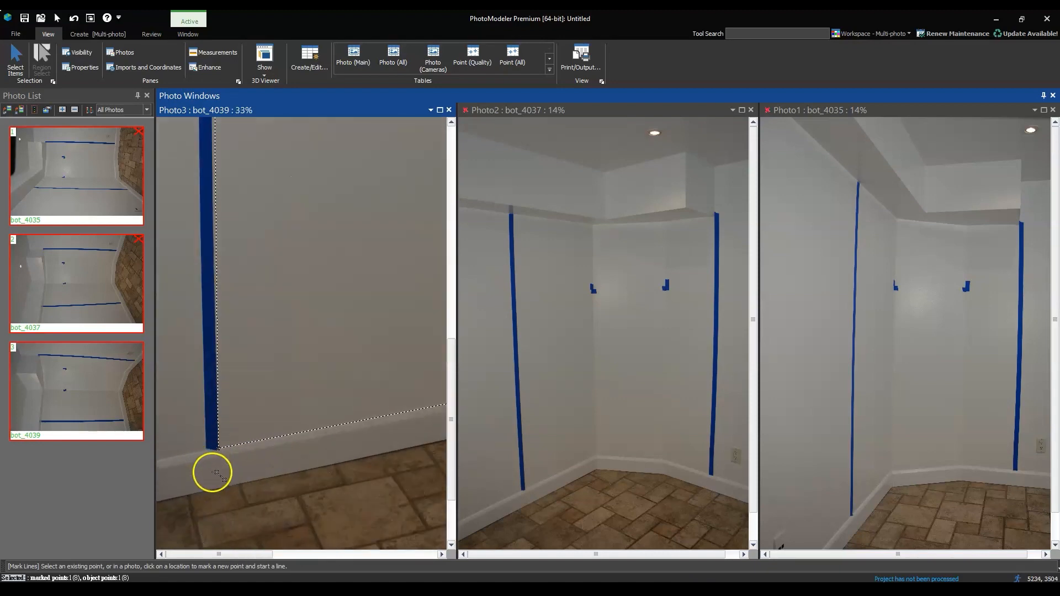
pyautogui.scroll(5, 178, 504)
pyautogui.scroll(-5, 246, 462)
pyautogui.scroll(-2, 324, 422)
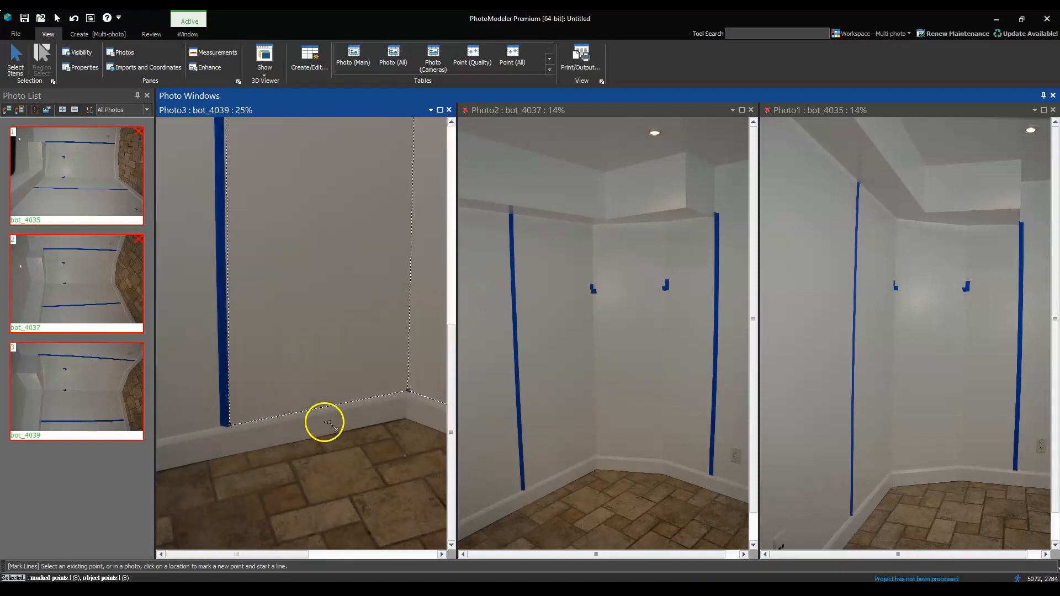
# Start a line in photo bot_4039 at the baseboard's floor edge below the left tape and run it to the first wall corner
pyautogui.scroll(4, 208, 473)
pyautogui.scroll(1, 209, 473)
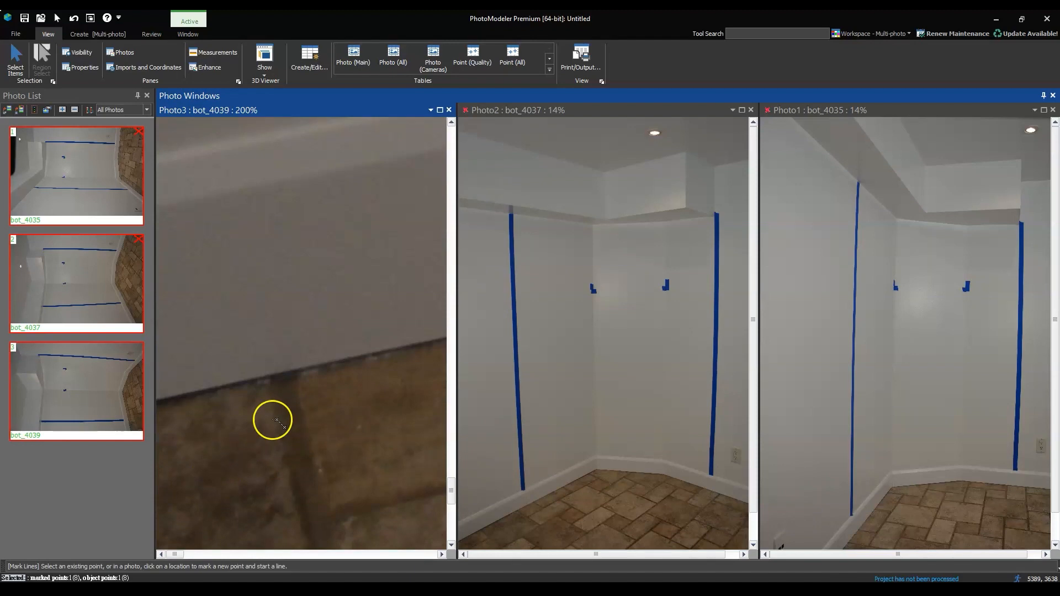
pyautogui.click(296, 374)
pyautogui.scroll(-3, 261, 391)
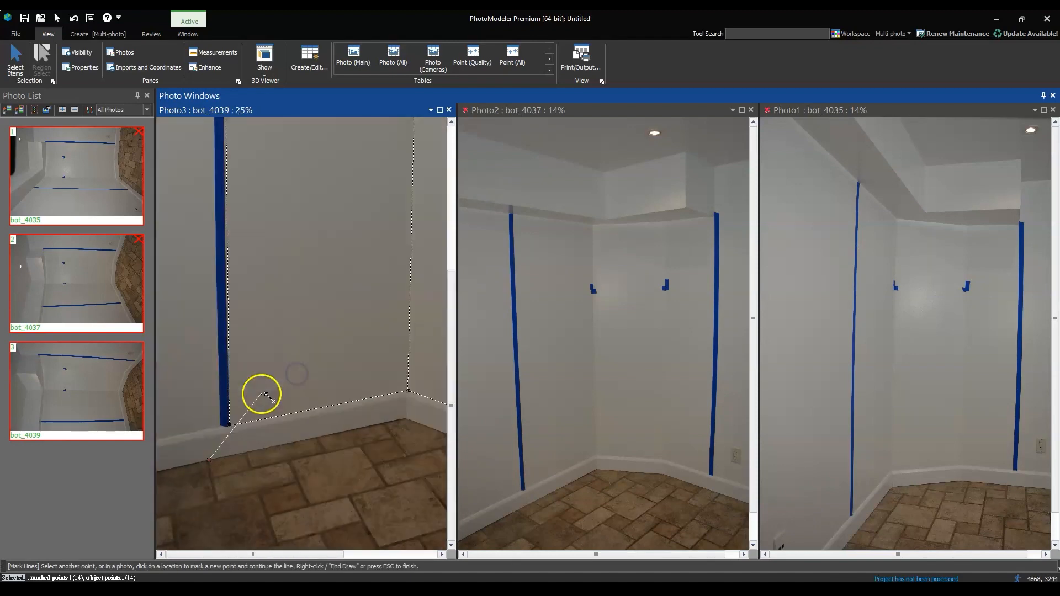
pyautogui.scroll(3, 356, 445)
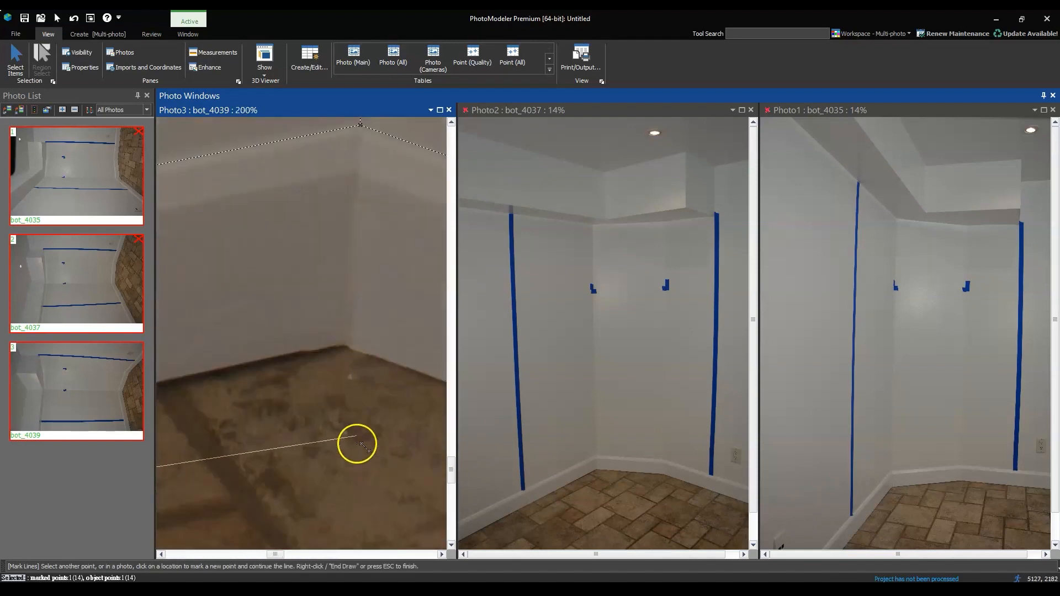
pyautogui.click(349, 346)
pyautogui.scroll(-3, 324, 350)
pyautogui.scroll(-1, 407, 513)
# Continue the line along the baseboard's floor edge through the second wall corner to the spot below the right tape
pyautogui.scroll(3, 403, 497)
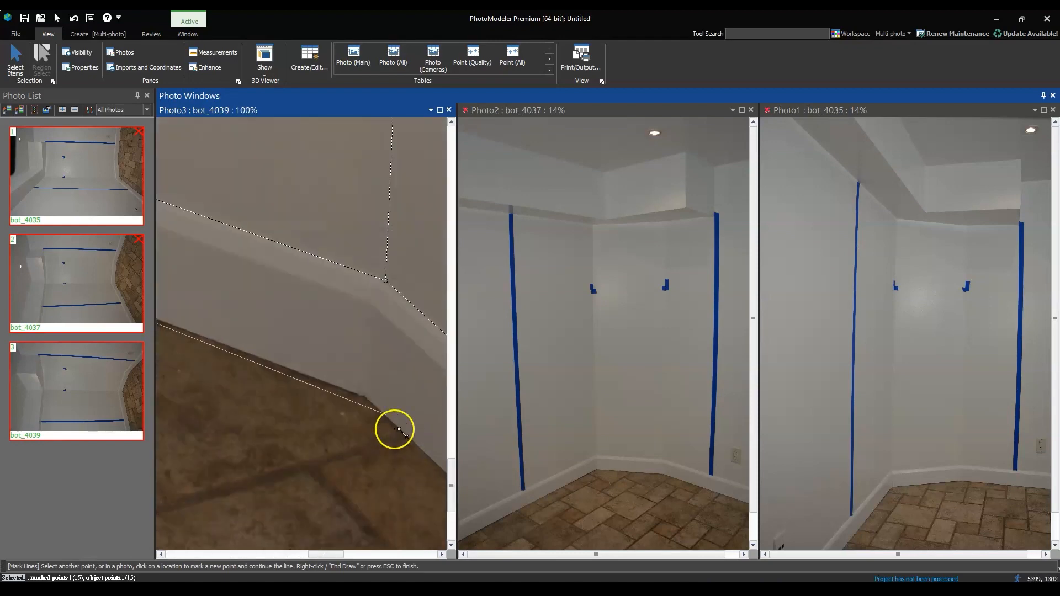
pyautogui.click(363, 396)
pyautogui.scroll(-3, 343, 389)
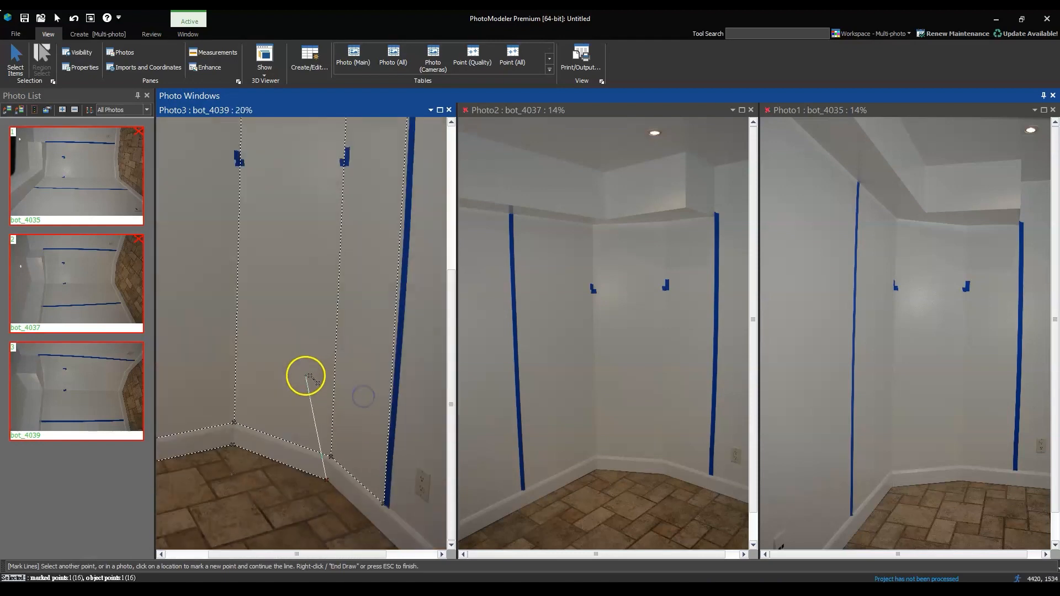
pyautogui.scroll(3, 369, 542)
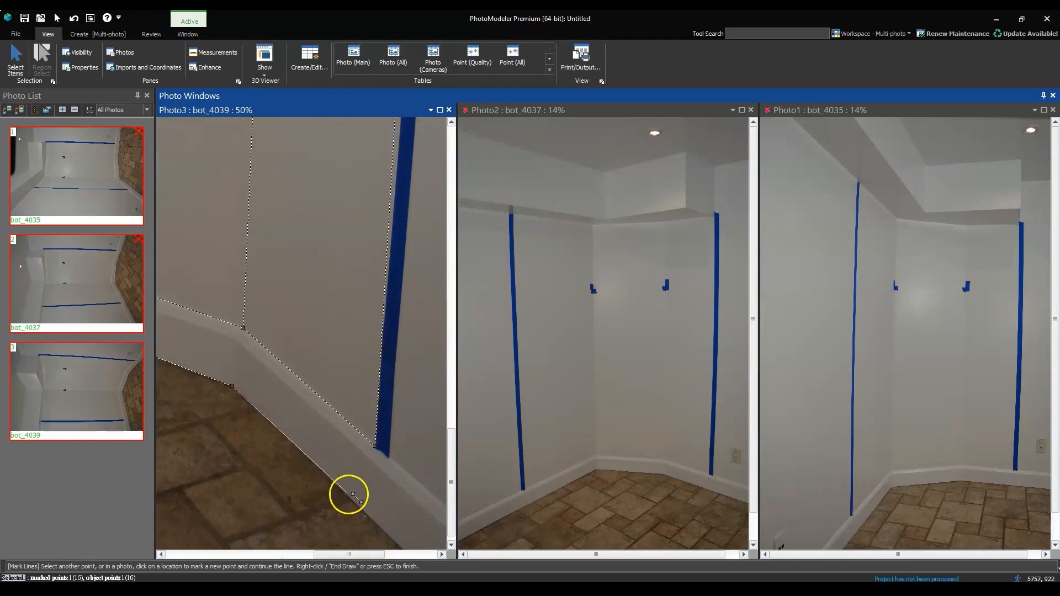
pyautogui.scroll(2, 350, 494)
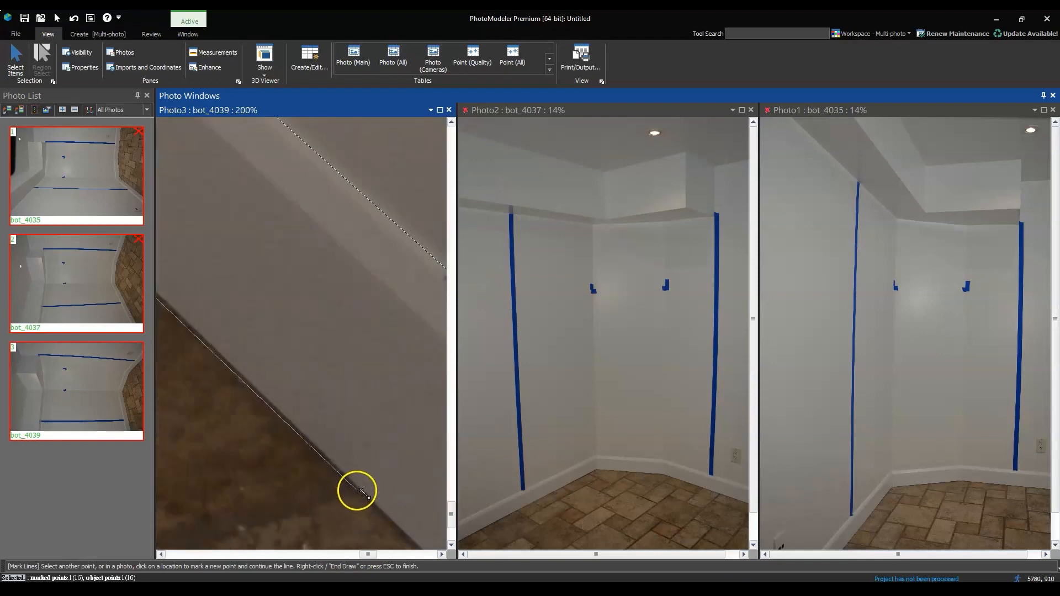
pyautogui.scroll(-3, 380, 472)
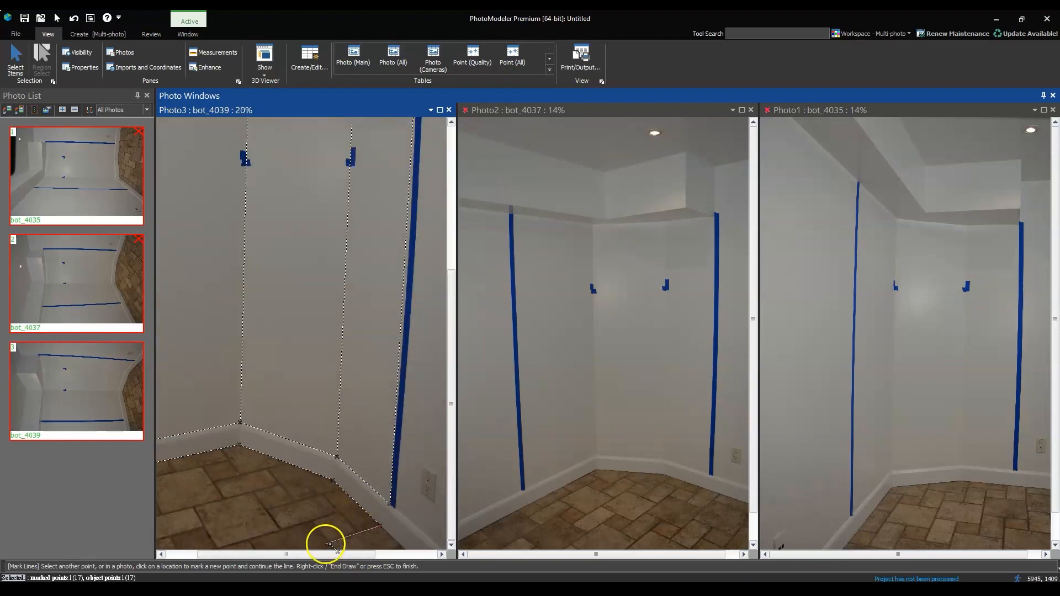
# Close the baseboard line across the floor back to its starting point below the left tape, and finish it
pyautogui.scroll(1, 329, 545)
pyautogui.scroll(-1, 390, 507)
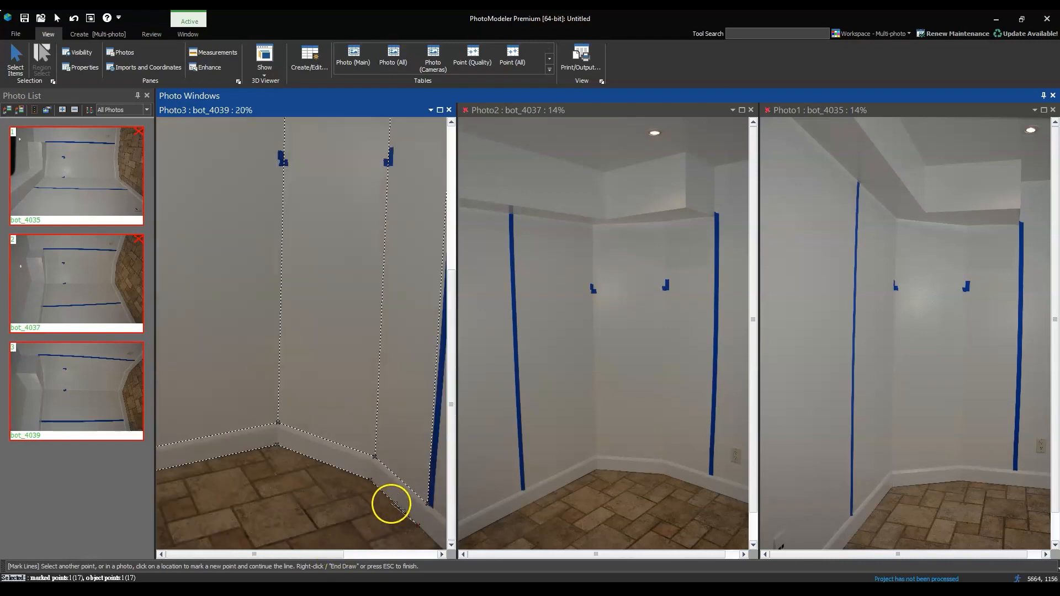
pyautogui.scroll(-1, 366, 424)
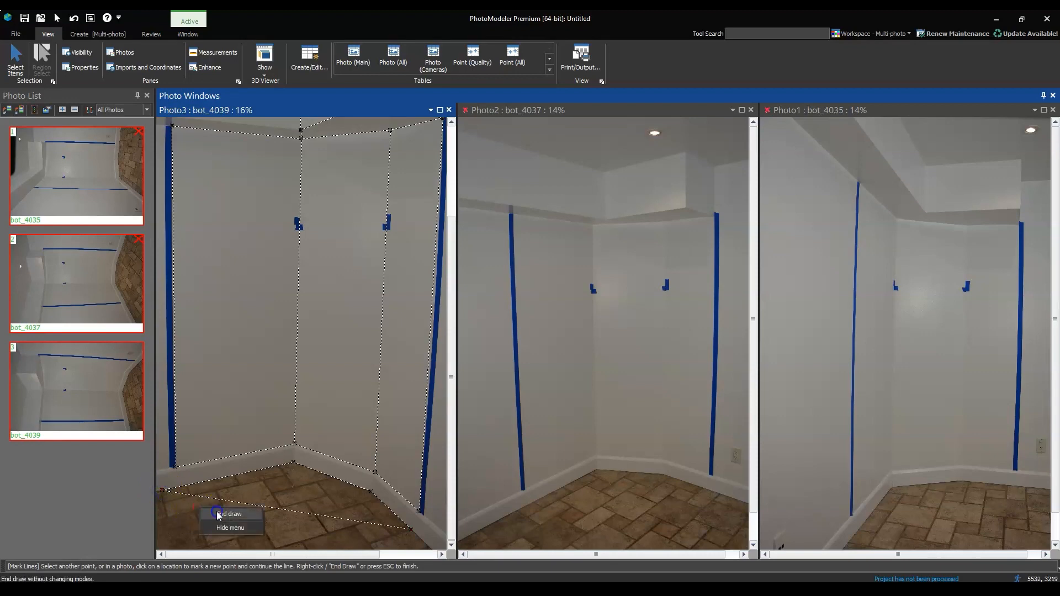
pyautogui.click(223, 514)
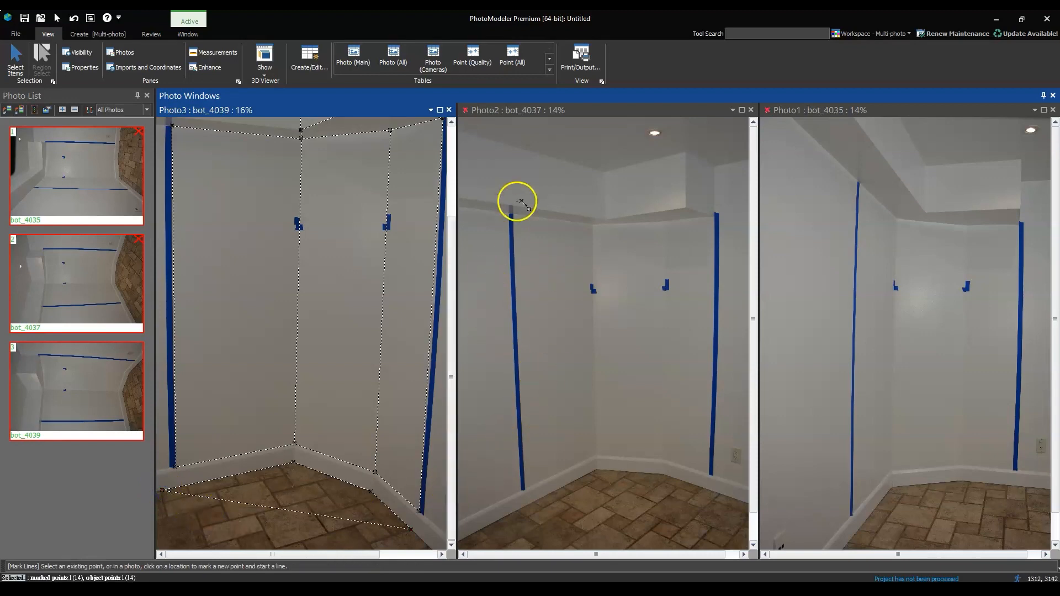
pyautogui.scroll(-2, 532, 298)
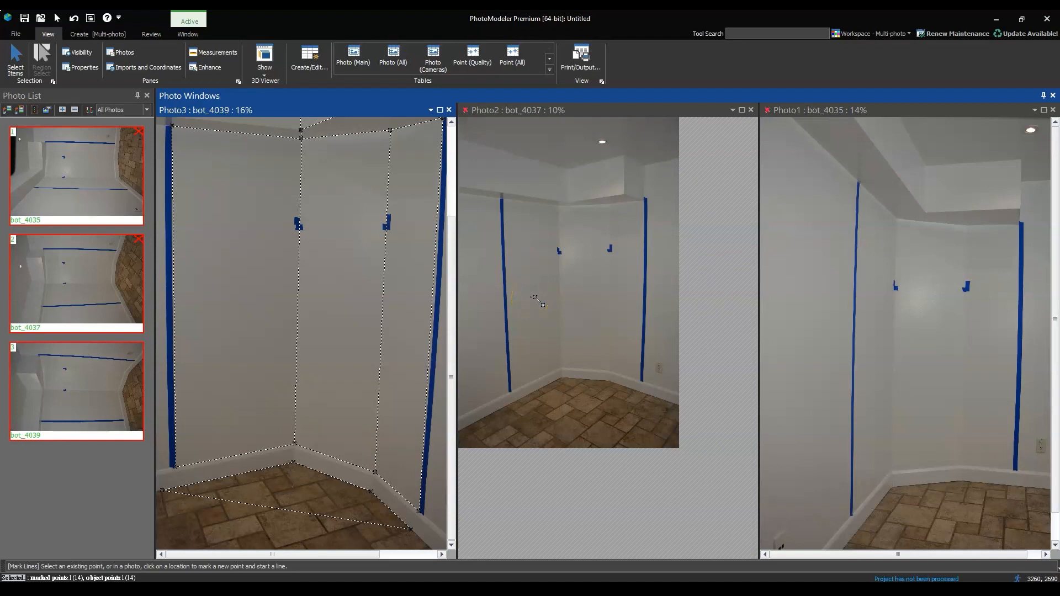
pyautogui.scroll(2, 536, 300)
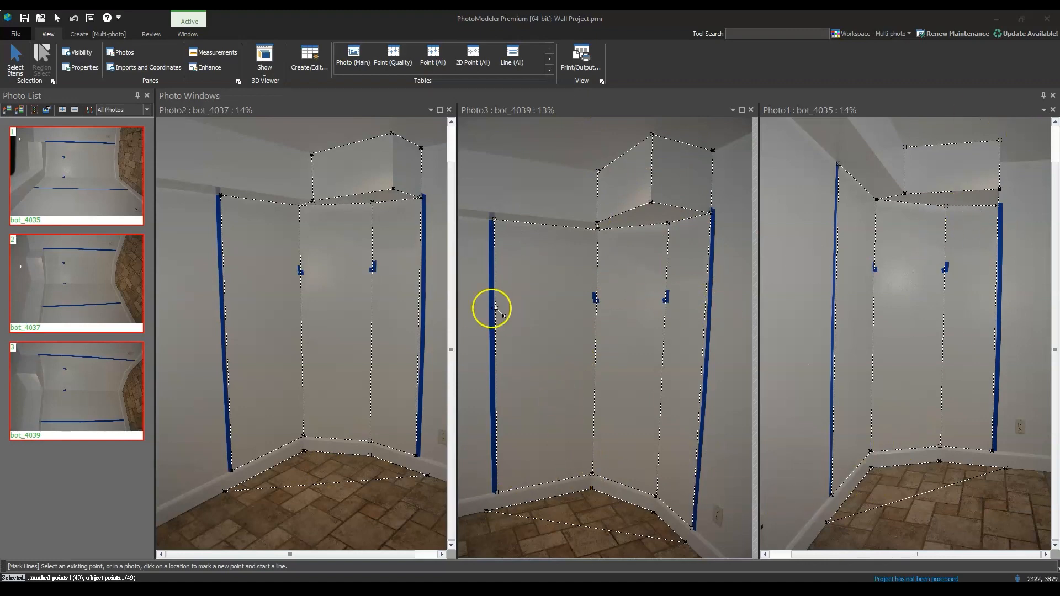
# Show the point IDs on the photos
pyautogui.click(80, 52)
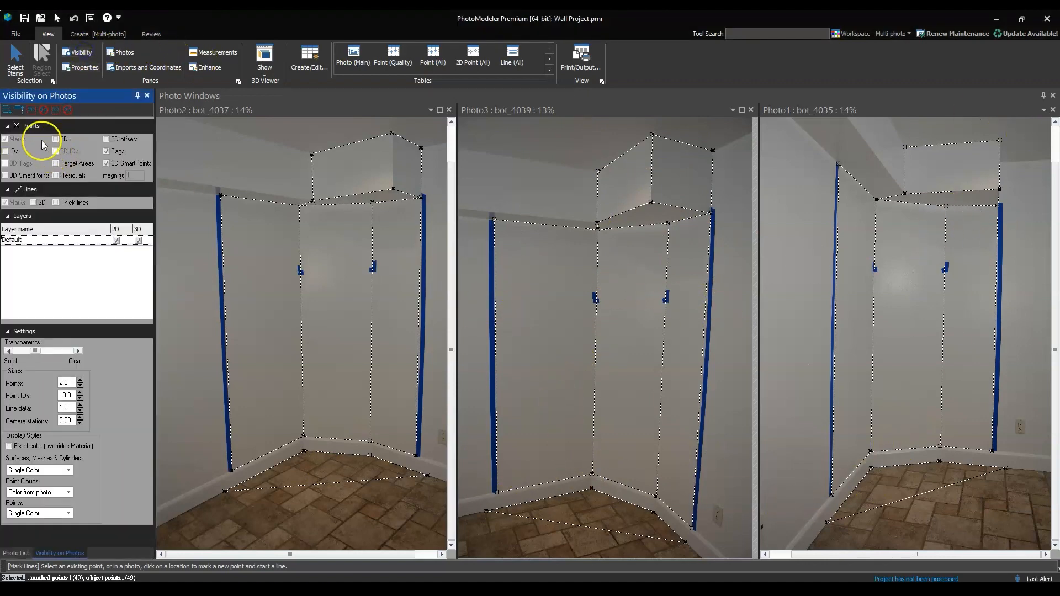
pyautogui.click(5, 155)
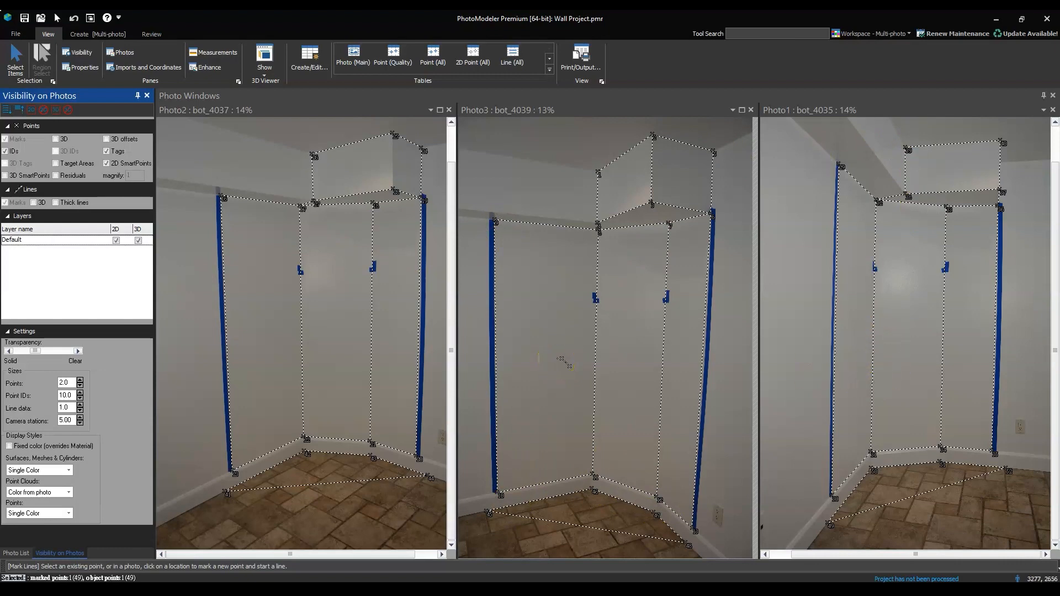
# Start referencing with bot_4037 as source and match the left tape's upper point in bot_4039 and bot_4035
pyautogui.press('r')
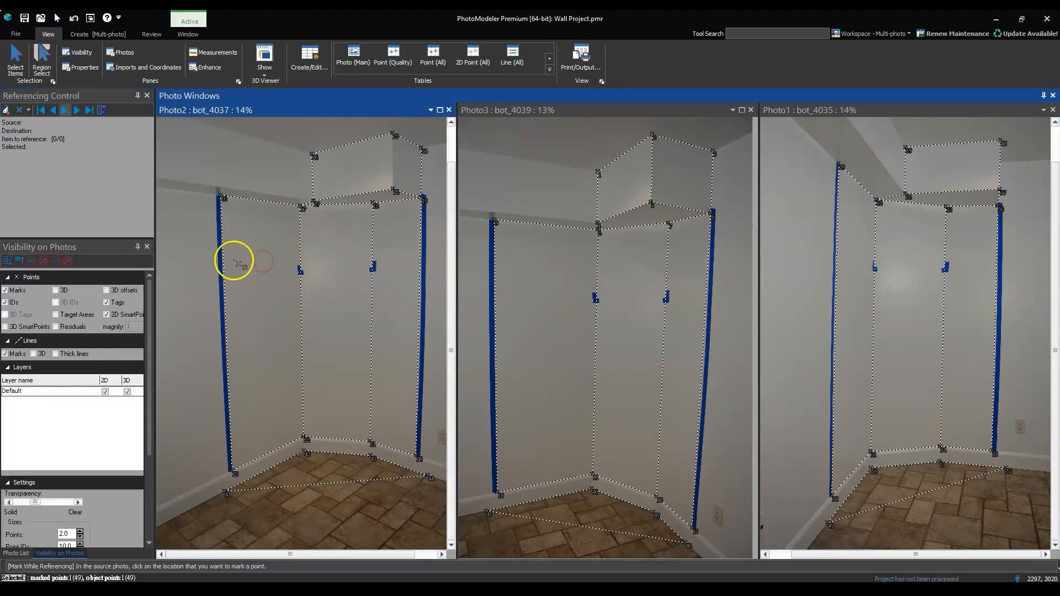
pyautogui.click(223, 196)
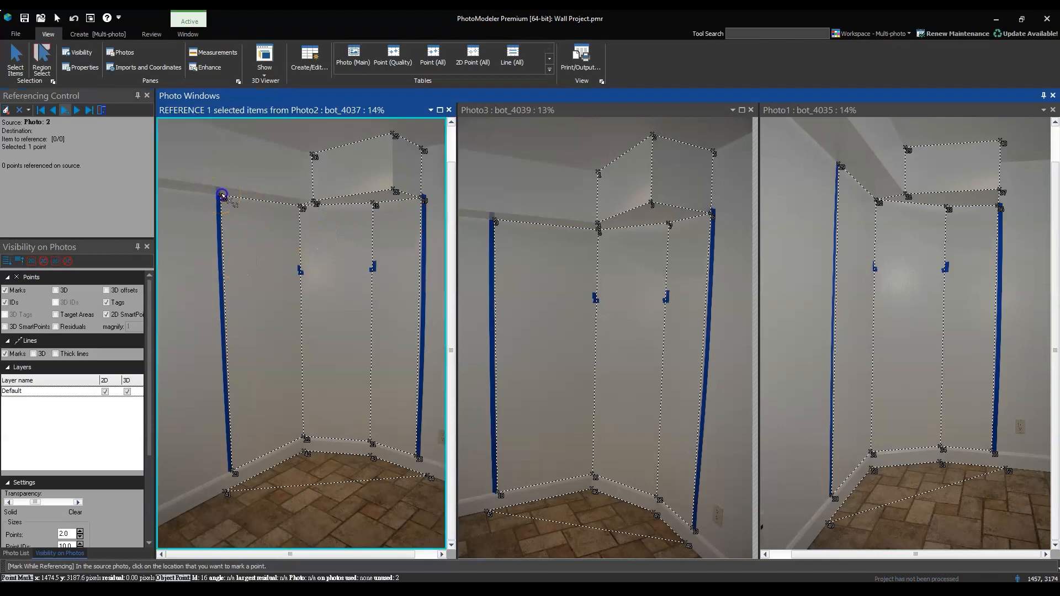
pyautogui.click(495, 221)
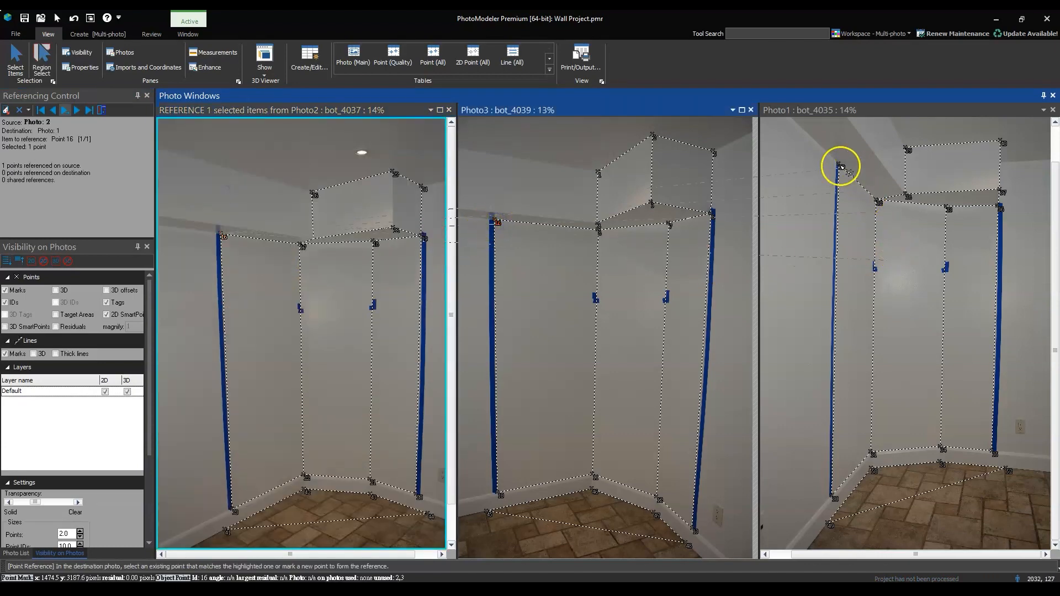
pyautogui.click(841, 165)
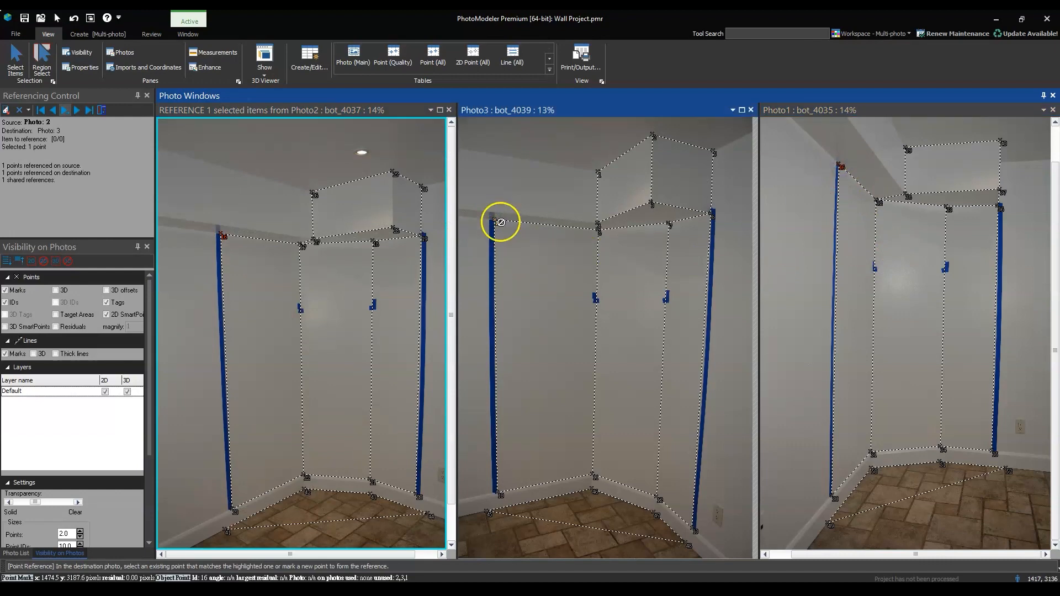
# Reference the left tape's lower point from bot_4037 to the matching points in bot_4039 and bot_4035
pyautogui.click(224, 236)
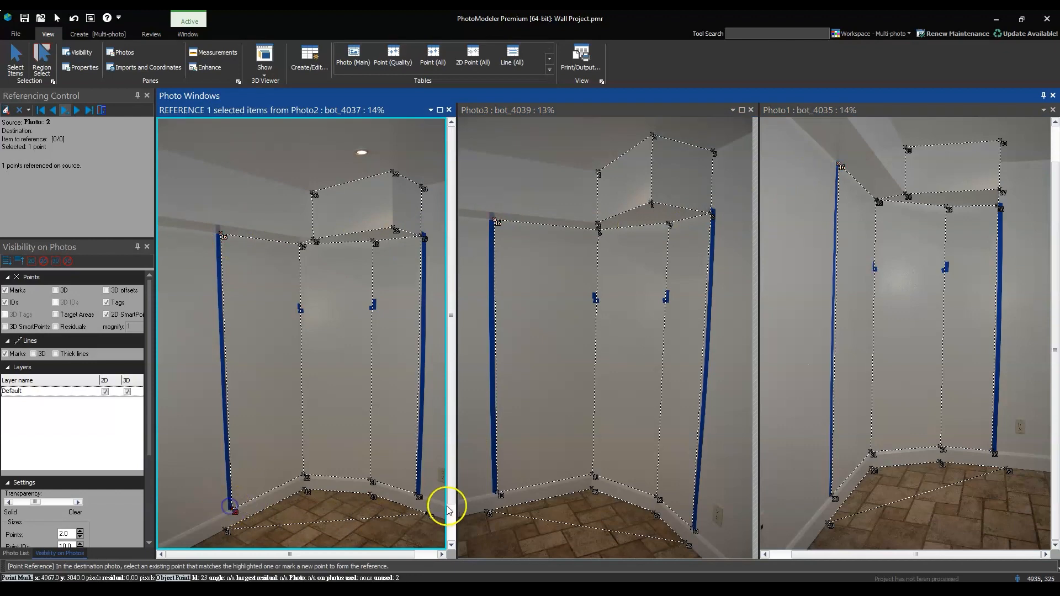
pyautogui.scroll(-1, 448, 509)
pyautogui.click(498, 493)
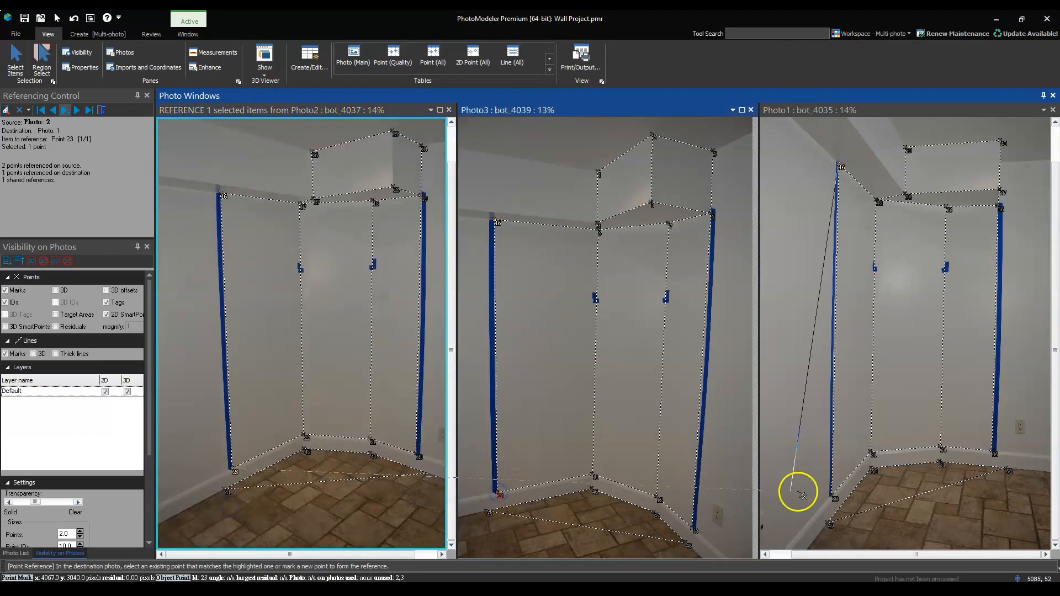
pyautogui.click(833, 495)
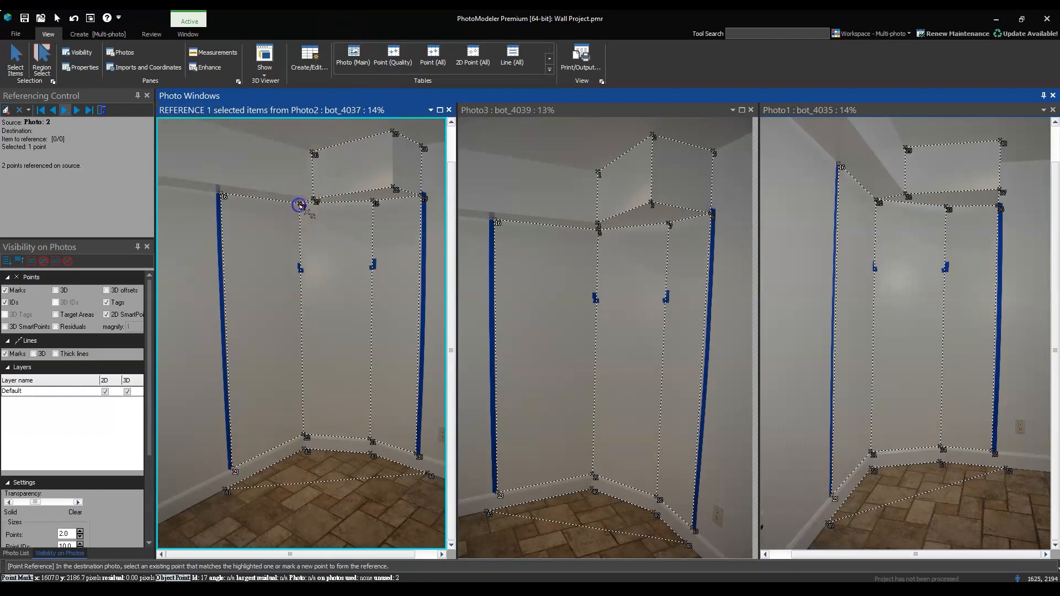
# Reference the first wall corner's upper point from bot_4037 to the matching points in bot_4039 and bot_4035
pyautogui.click(599, 230)
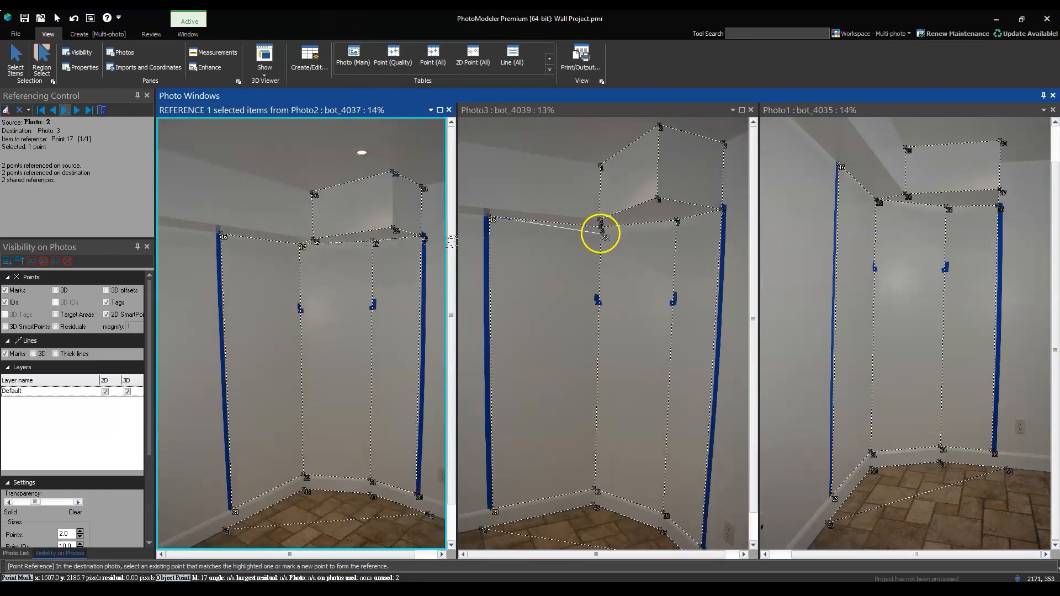
pyautogui.scroll(2, 606, 237)
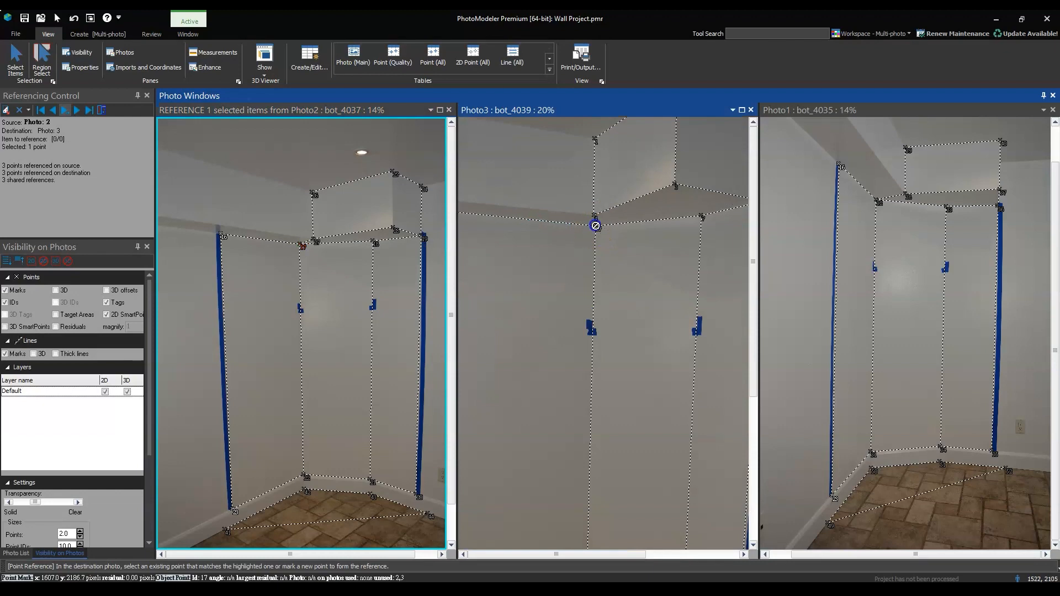
pyautogui.scroll(4, 884, 214)
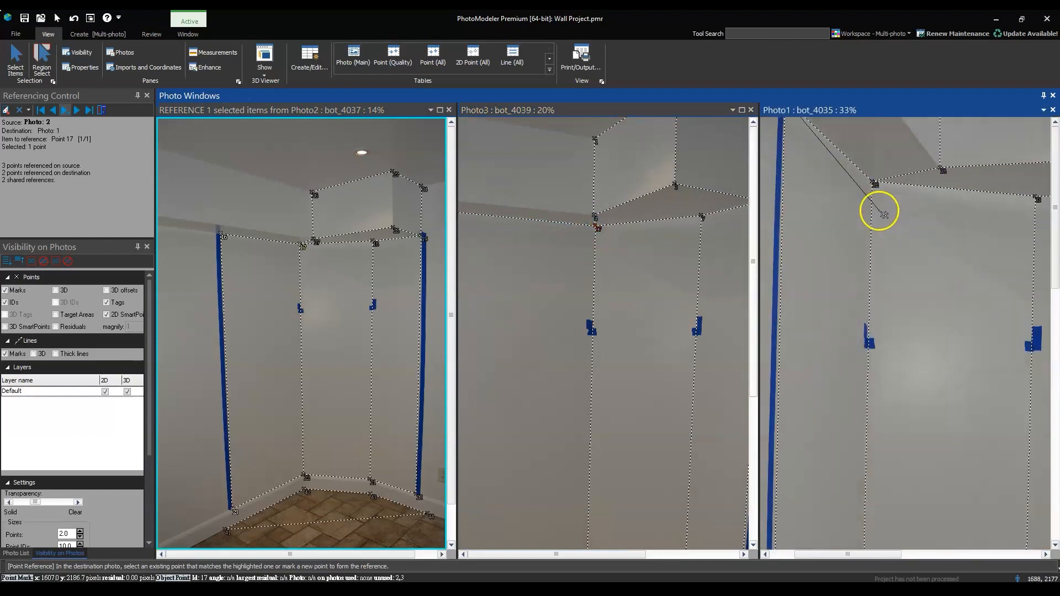
pyautogui.click(876, 184)
# Reference the second wall corner's upper point from bot_4037 to the matching points in bot_4039 and bot_4035
pyautogui.scroll(-4, 874, 231)
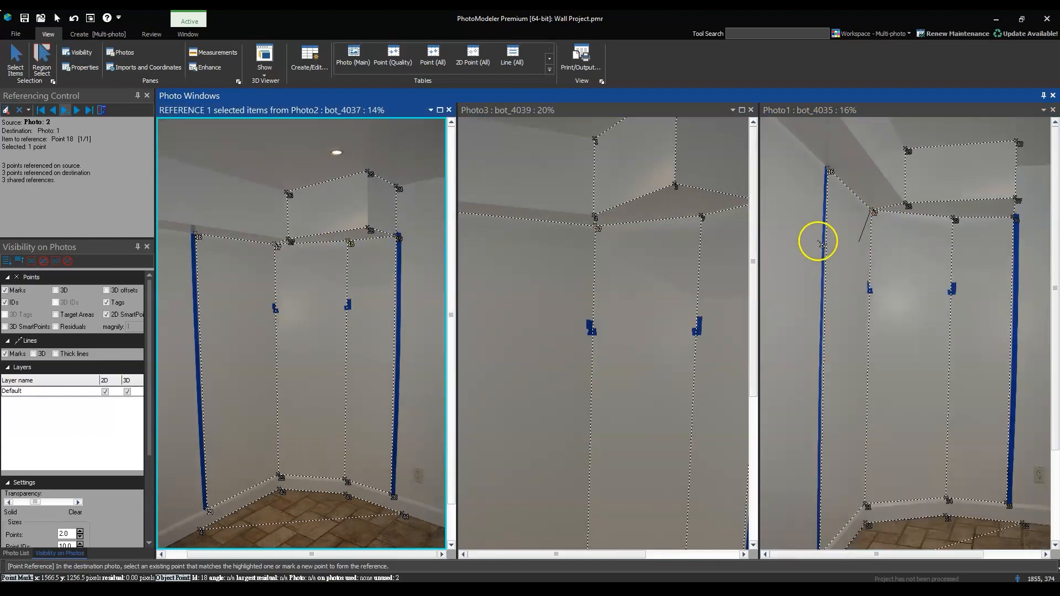
pyautogui.click(700, 217)
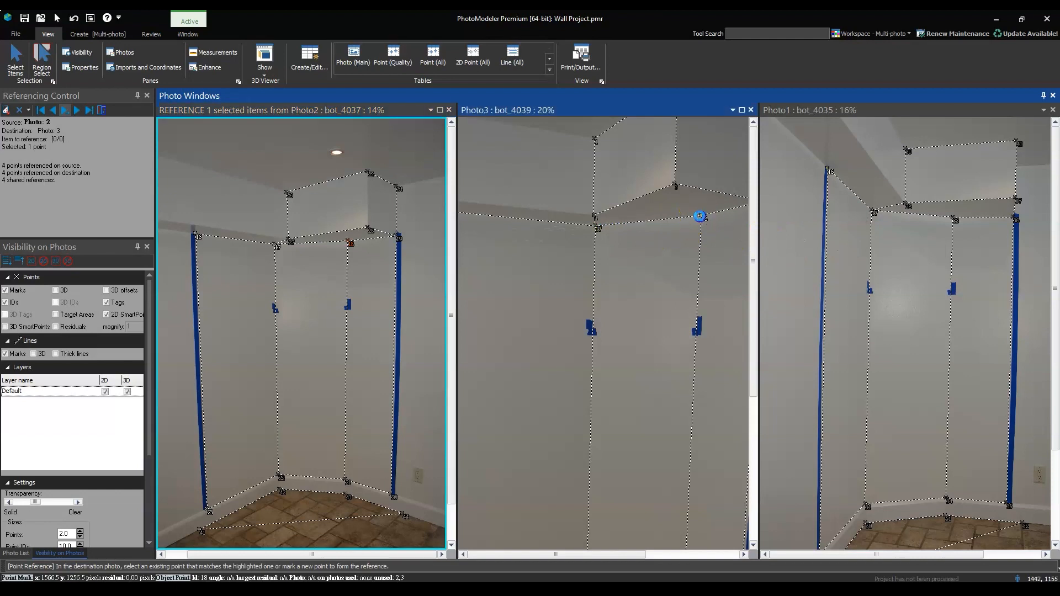
pyautogui.click(953, 220)
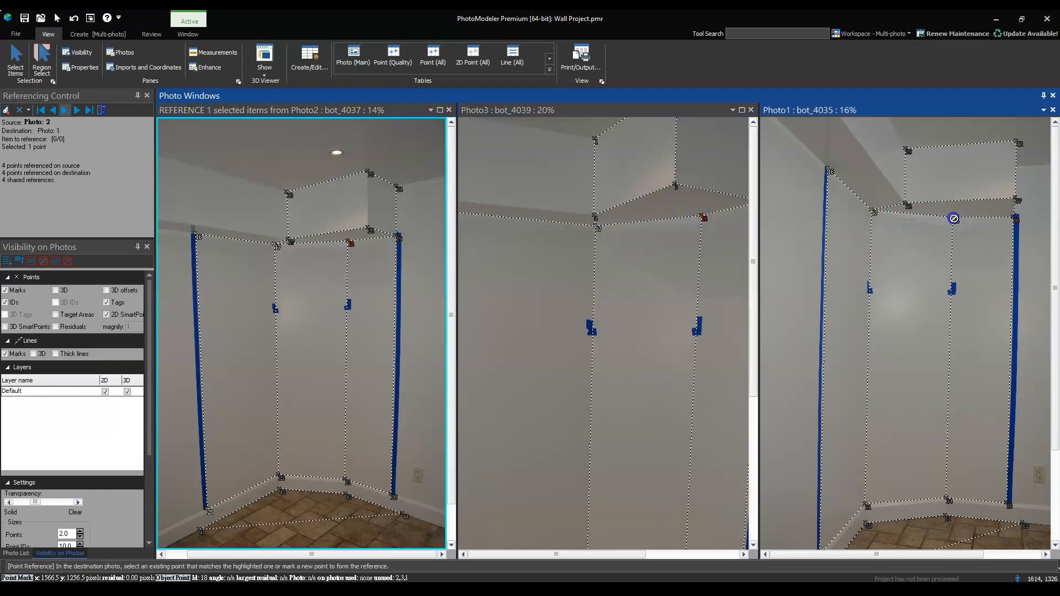
# Reference the right tape's upper point from bot_4037 to the matching points in bot_4035 and bot_4039
pyautogui.click(399, 239)
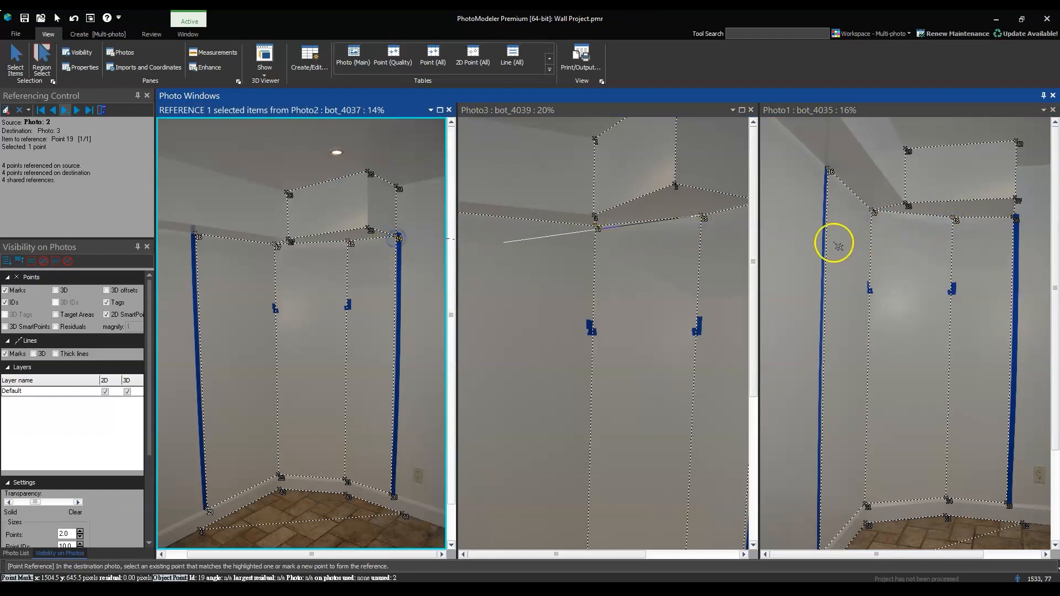
pyautogui.click(1014, 218)
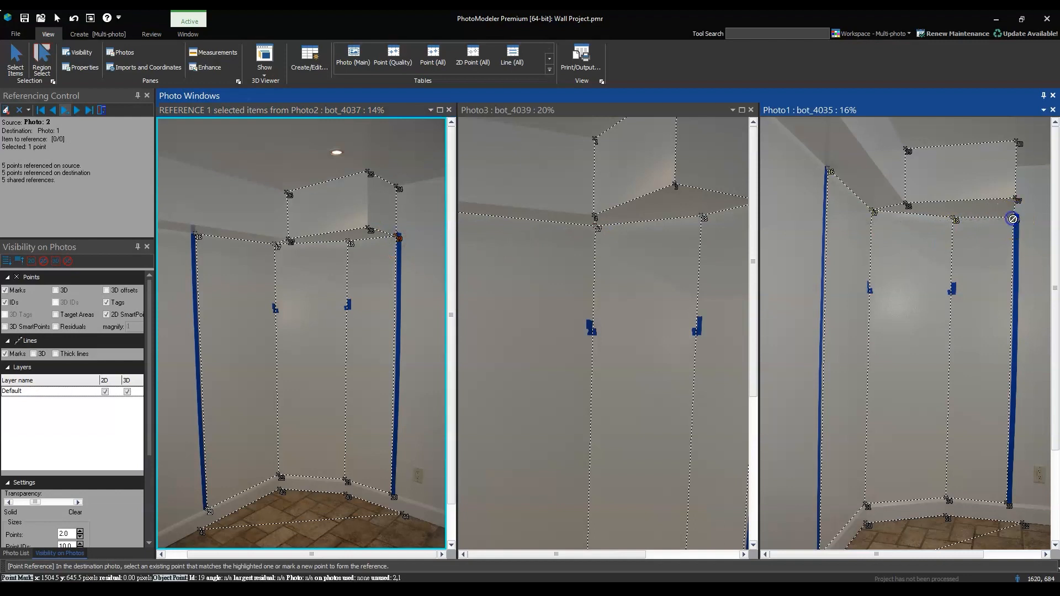
pyautogui.scroll(-3, 265, 310)
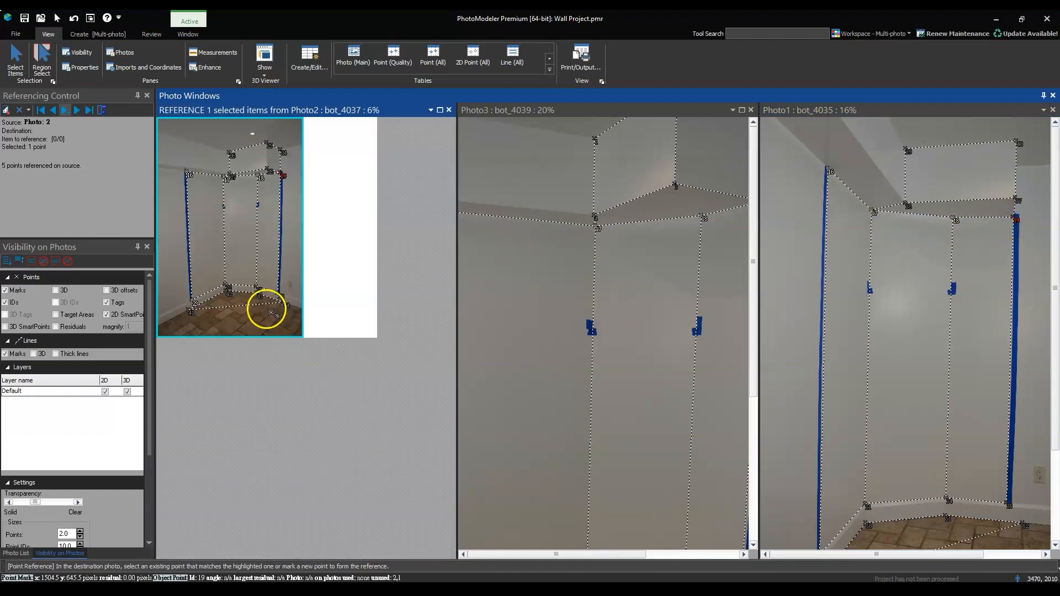
pyautogui.scroll(-2, 665, 278)
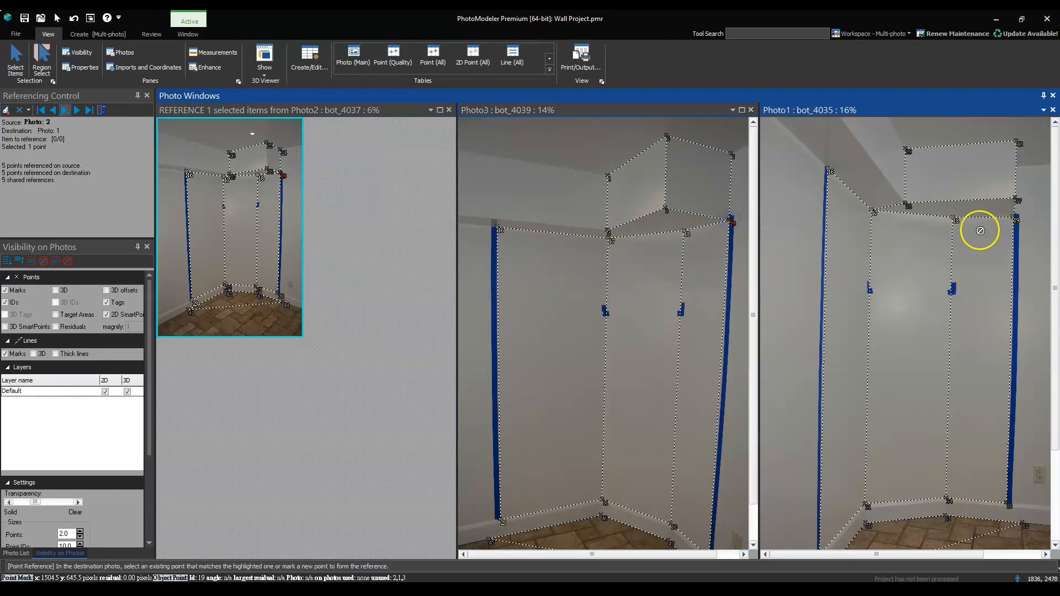
# Reference the soffit's inner ceiling point from bot_4037 to the matching points in bot_4039 and bot_4035
pyautogui.scroll(3, 226, 135)
pyautogui.scroll(5, 322, 184)
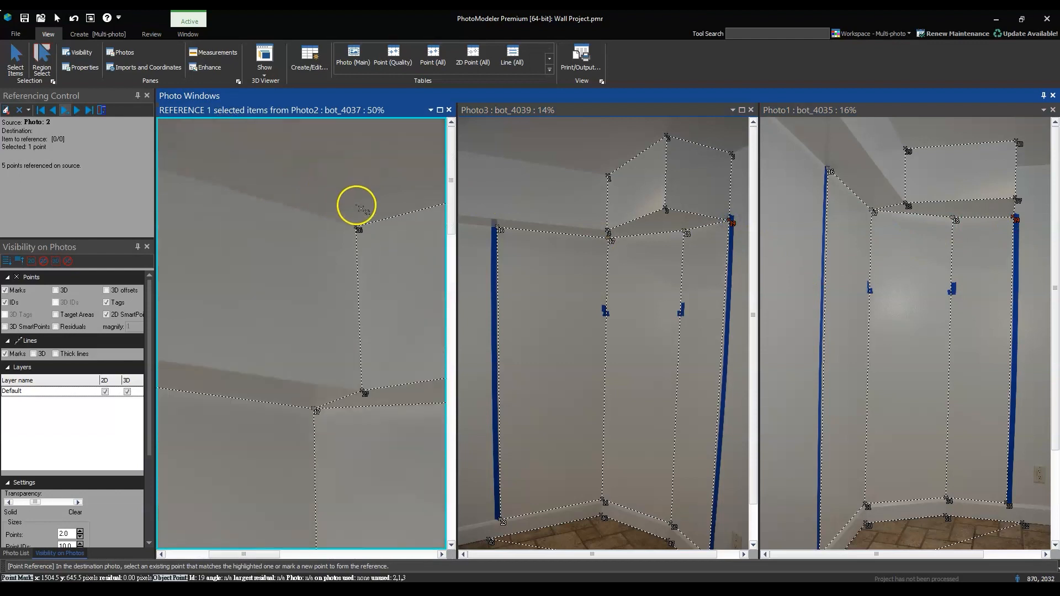
pyautogui.click(358, 237)
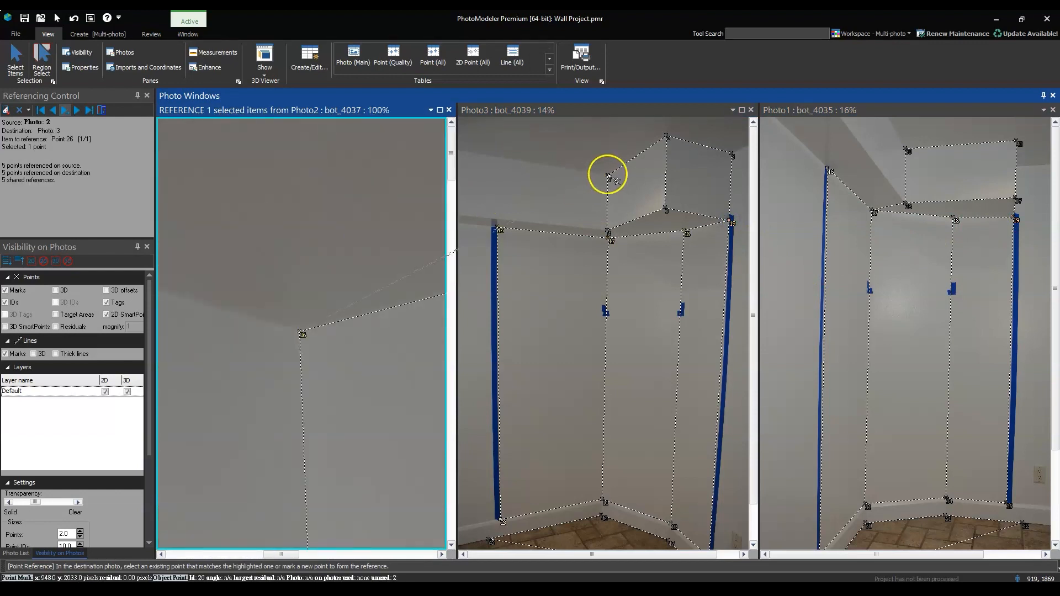
pyautogui.click(642, 182)
pyautogui.click(905, 149)
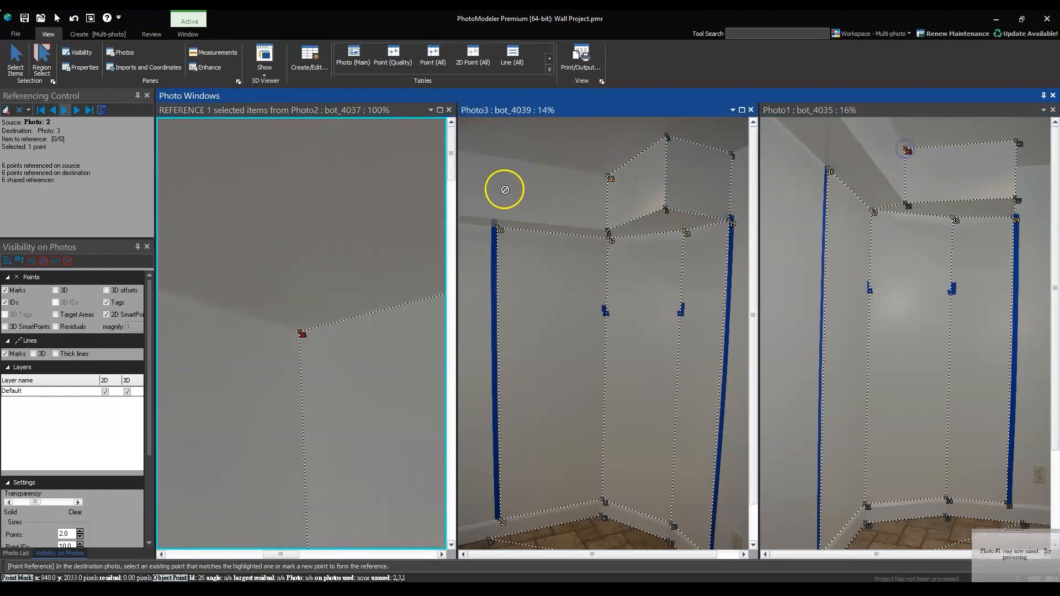
# Reference the soffit's outer ceiling corner point from bot_4037 to the matching points in bot_4039 and bot_4035
pyautogui.scroll(-4, 282, 294)
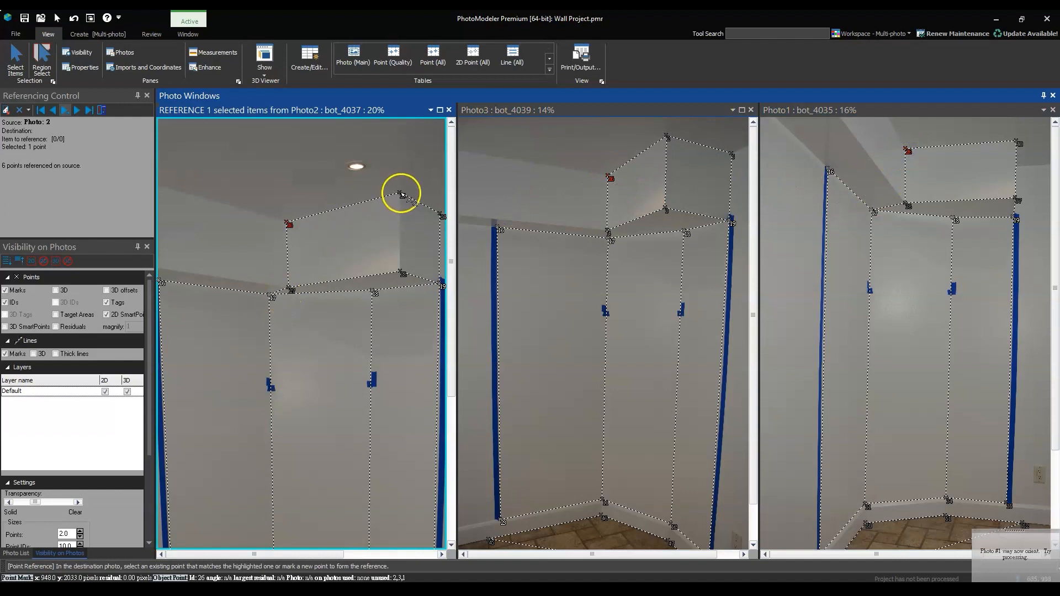
pyautogui.click(401, 194)
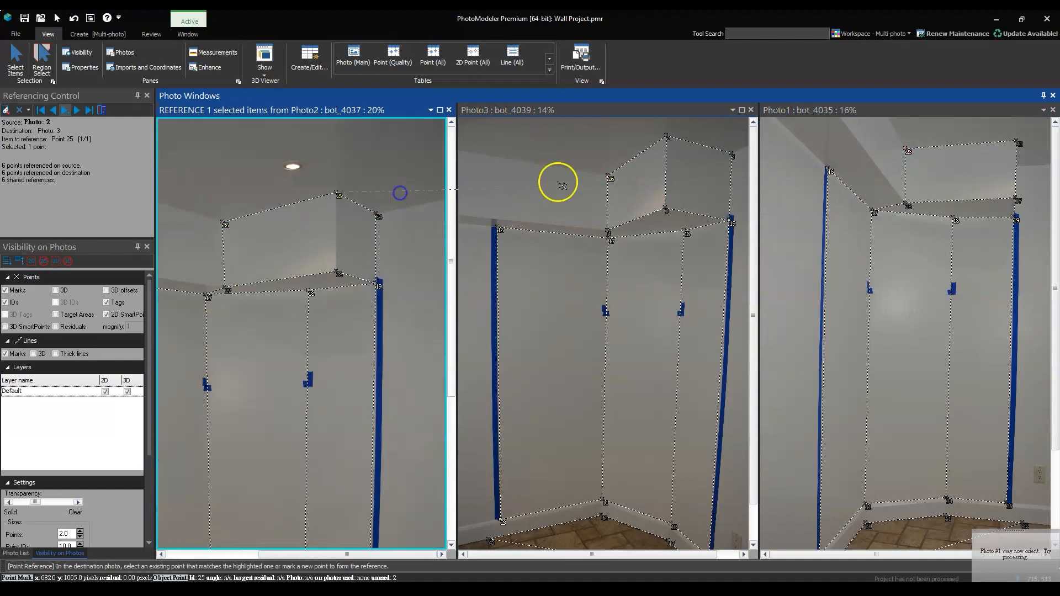
pyautogui.click(695, 139)
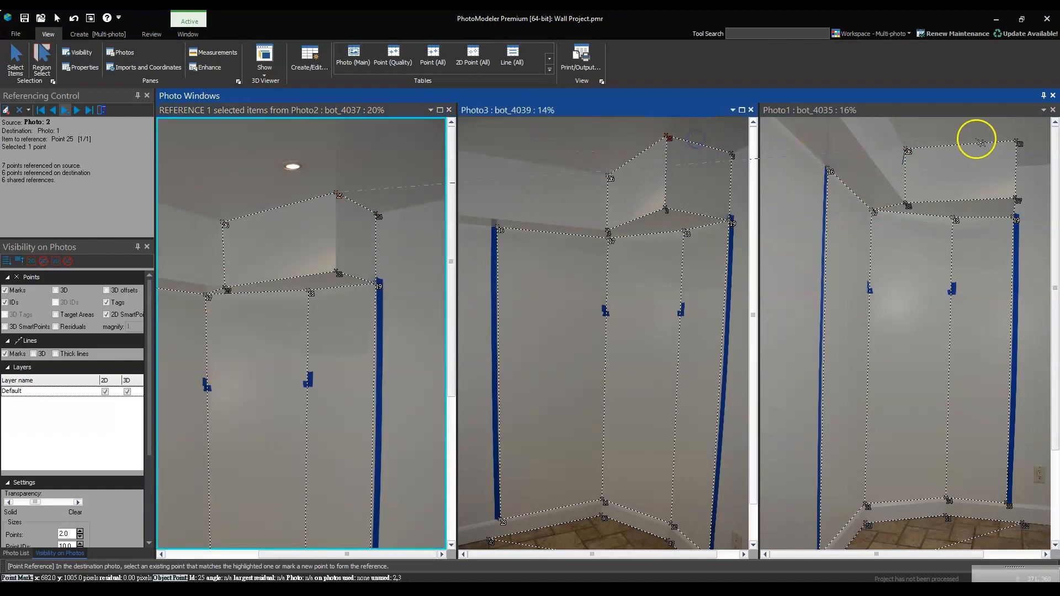
pyautogui.click(1019, 143)
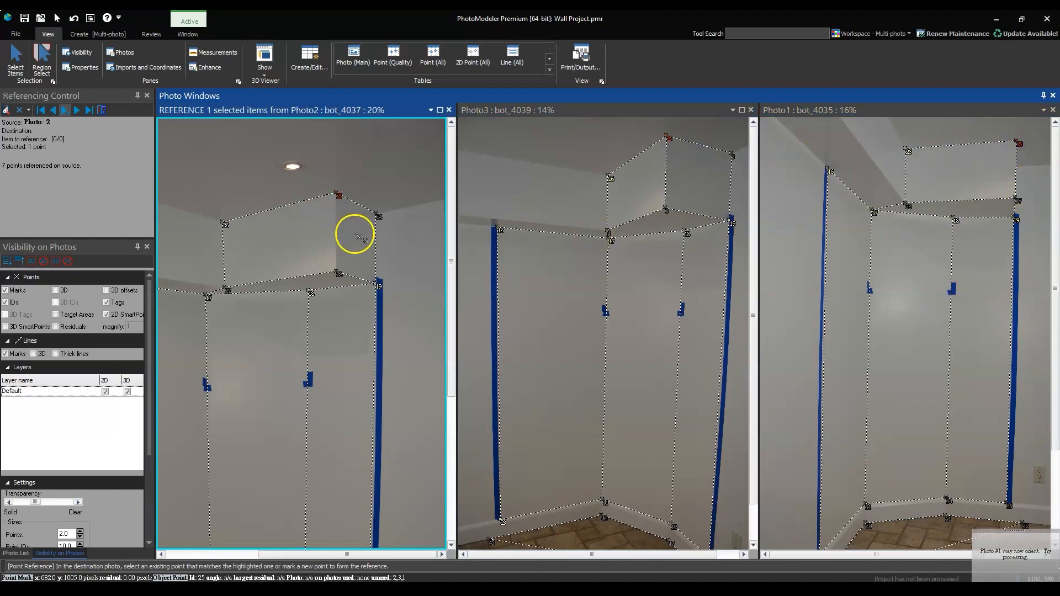
# Reference the soffit's ceiling point at the right wall from bot_4037 to the matching point in bot_4039
pyautogui.click(377, 216)
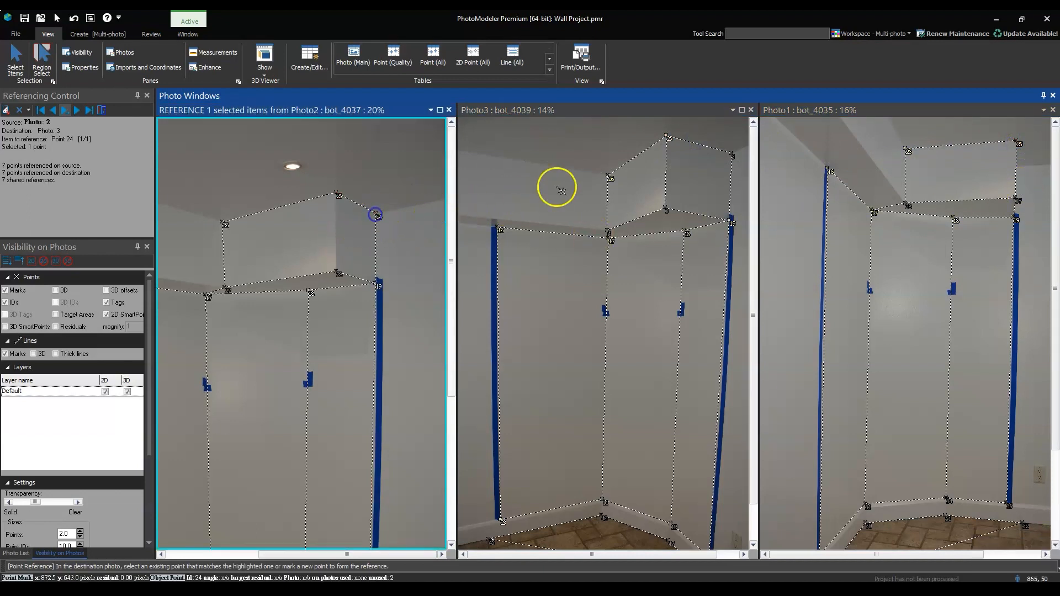
pyautogui.click(733, 157)
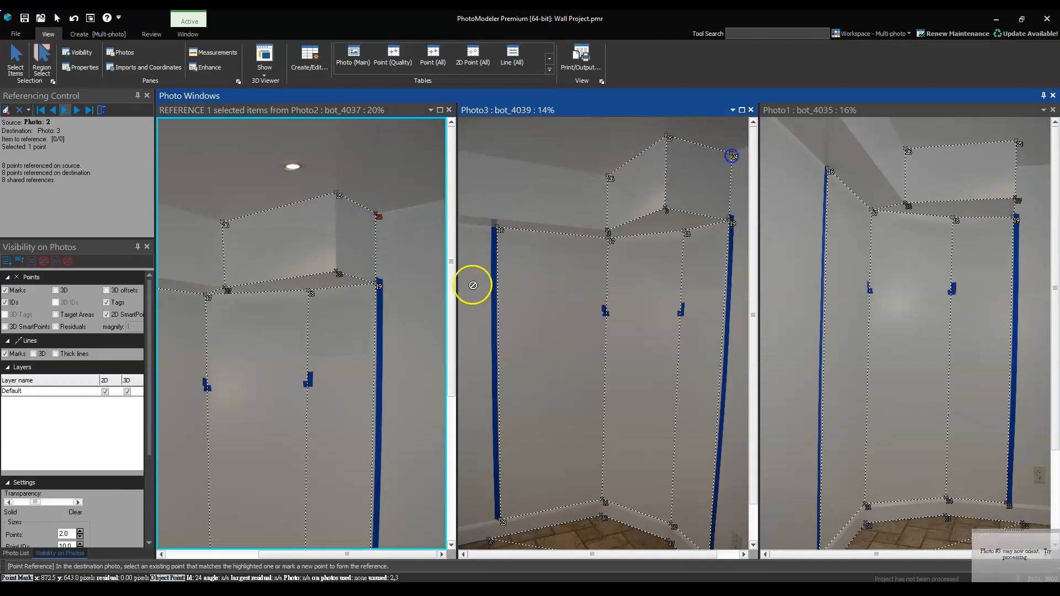
pyautogui.click(377, 285)
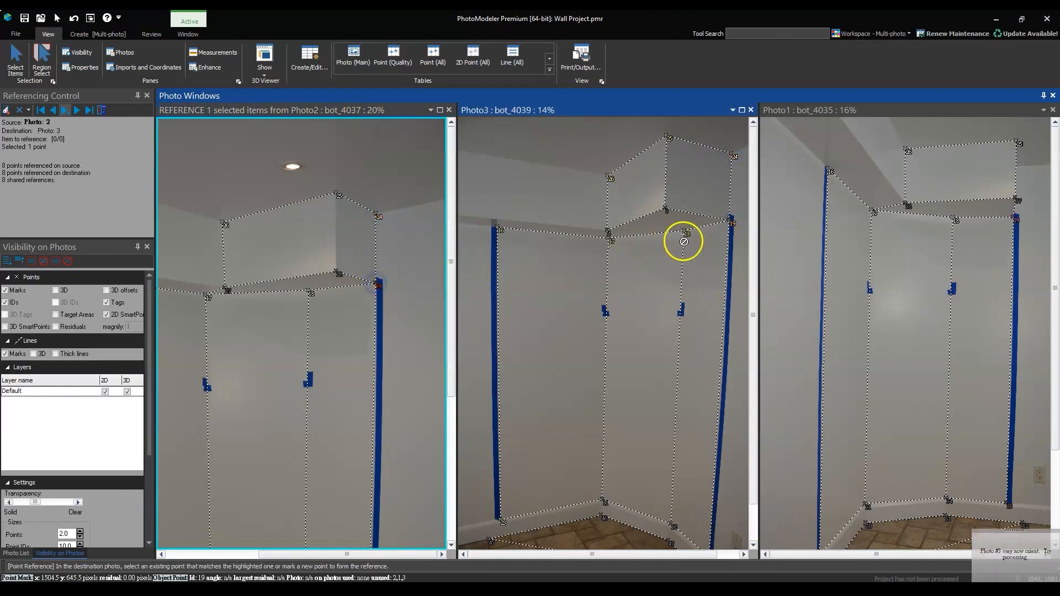
pyautogui.click(1016, 220)
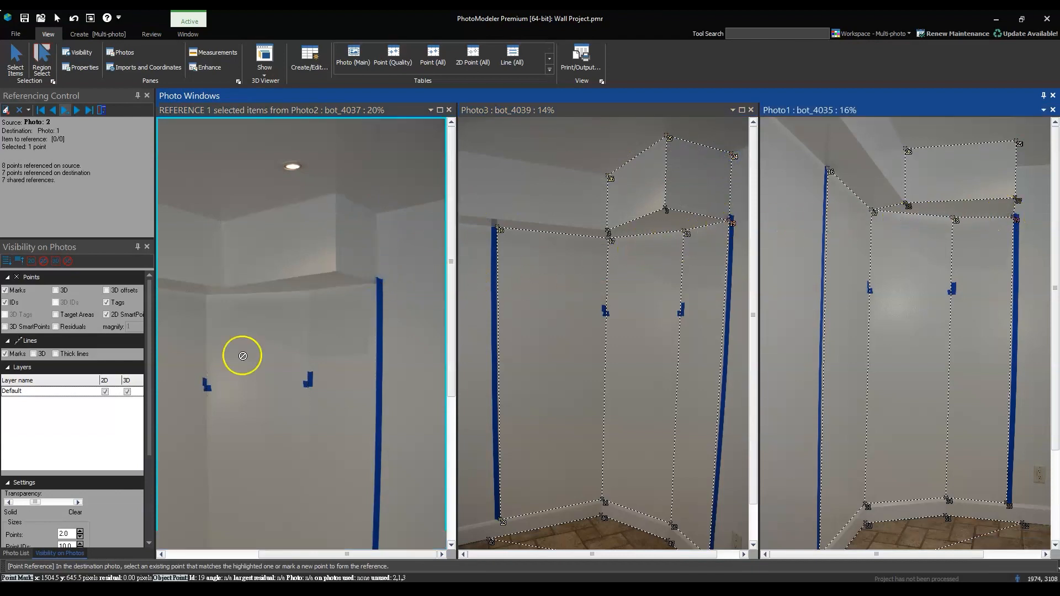
# Reference the soffit's outer lower corner point from bot_4037 to the matching points in bot_4039 and bot_4035
pyautogui.click(336, 273)
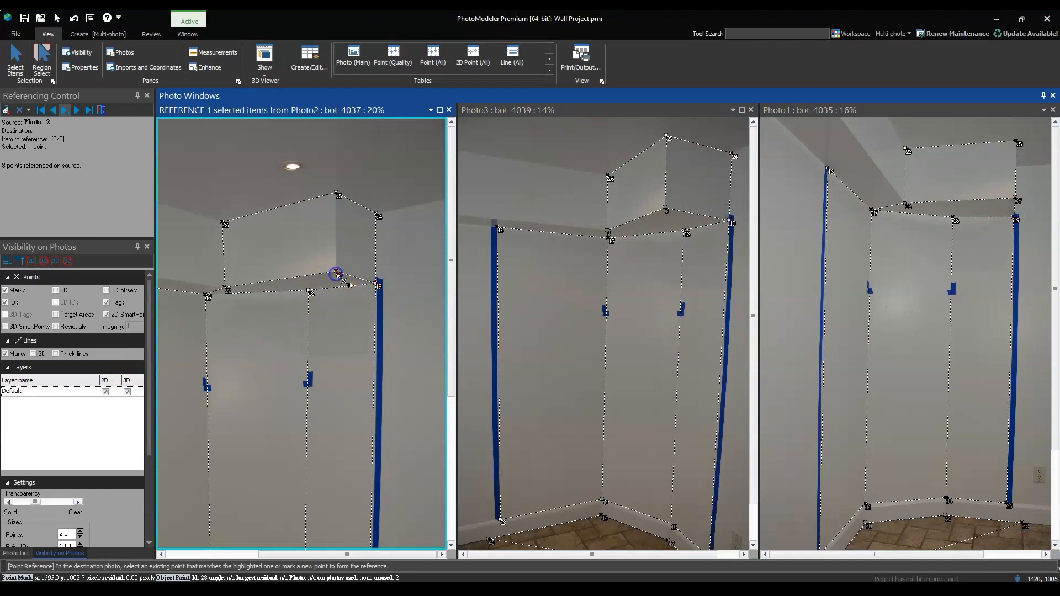
pyautogui.click(666, 209)
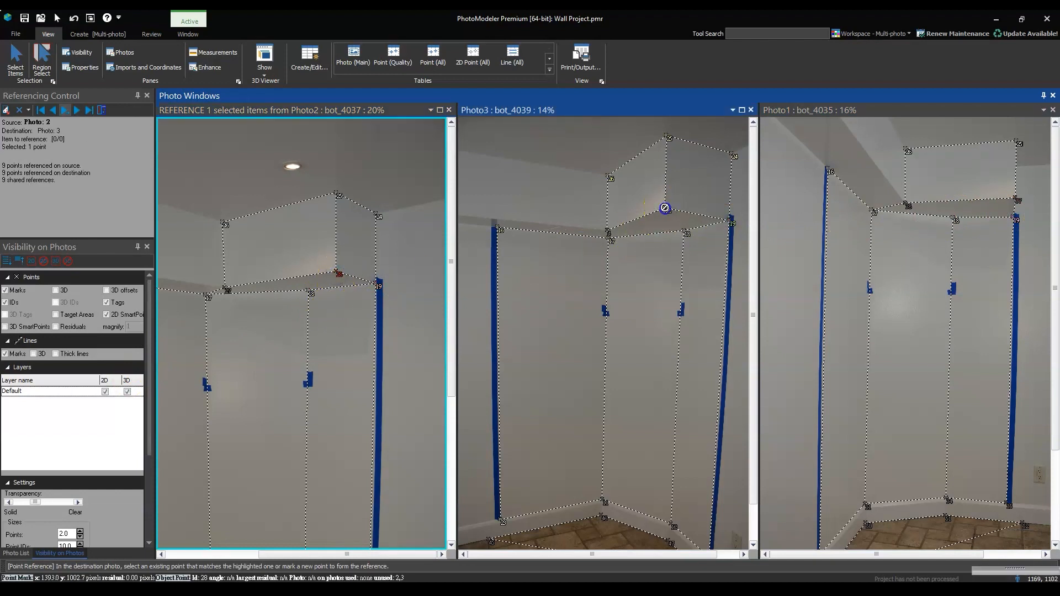
pyautogui.click(1016, 197)
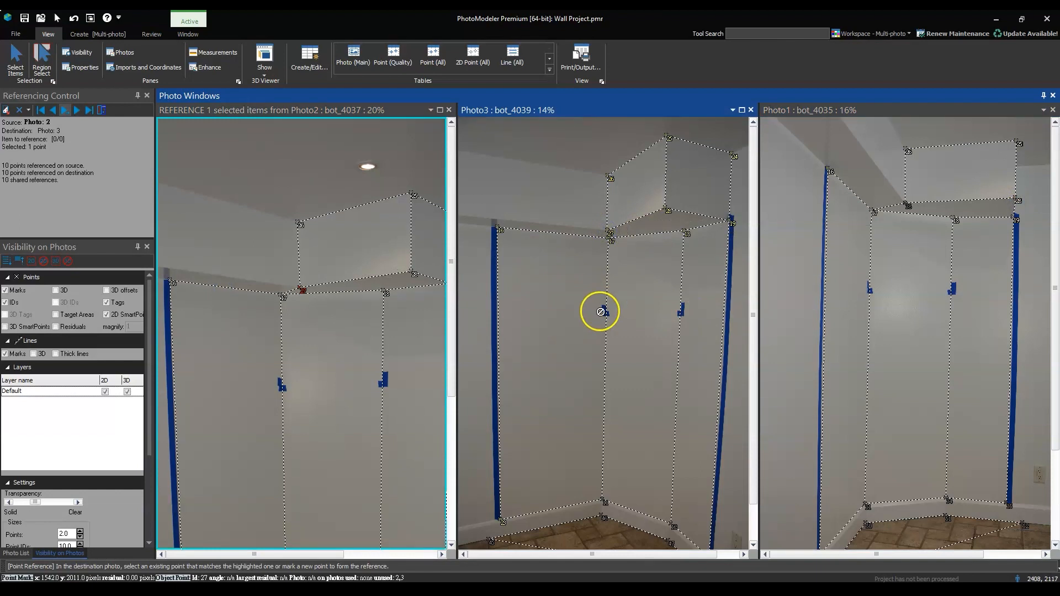
# Reference the first wall corner's point at the baseboard top from bot_4037 to the matching points in bot_4039 and bot_4035
pyautogui.scroll(-2, 662, 310)
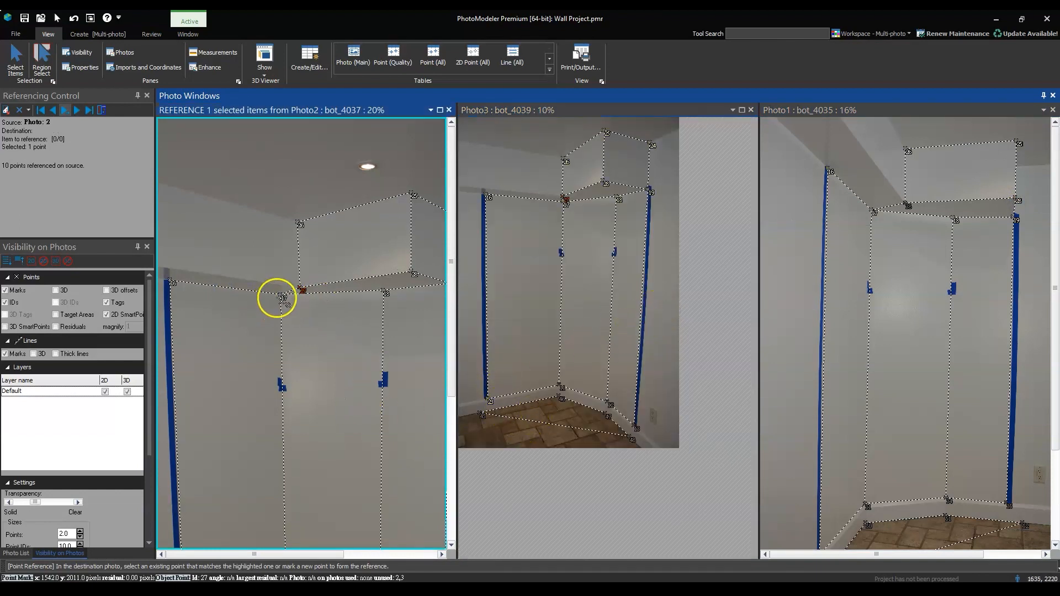
pyautogui.scroll(-2, 389, 298)
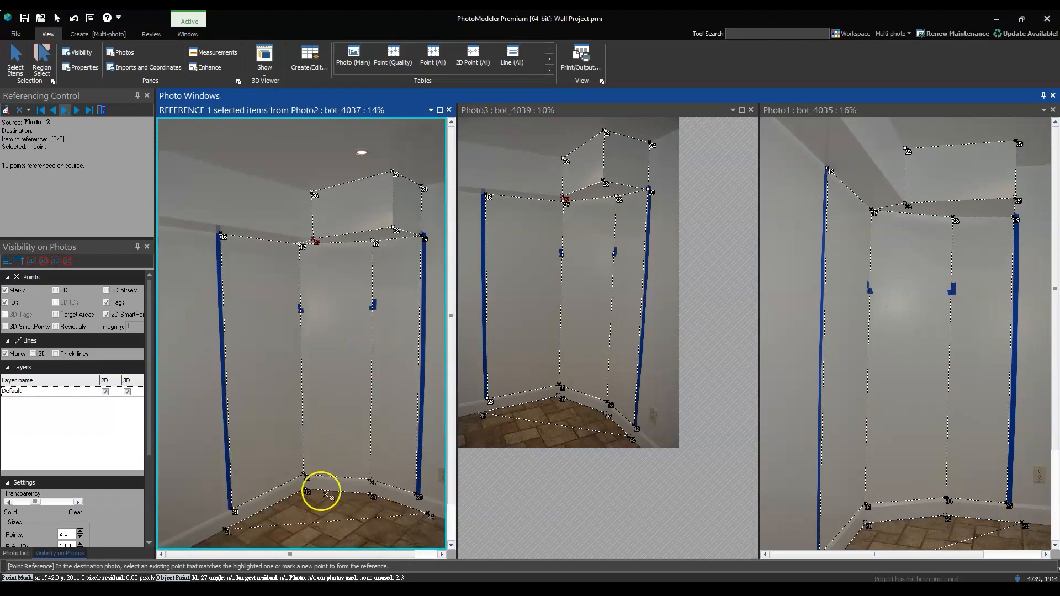
pyautogui.scroll(3, 320, 497)
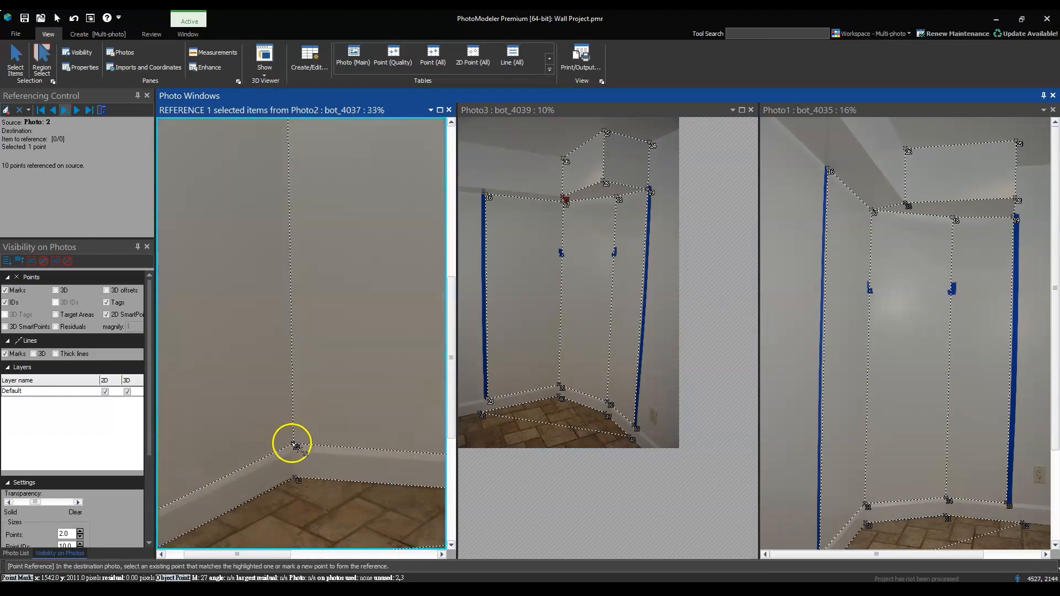
pyautogui.click(296, 446)
pyautogui.click(560, 383)
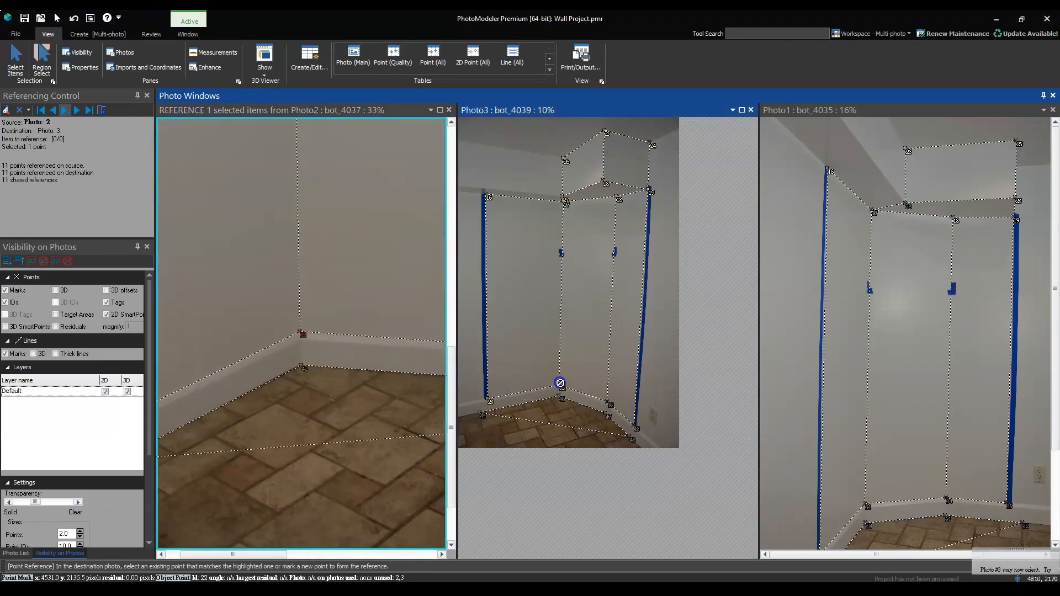
pyautogui.click(865, 503)
# Reference the second wall corner's point at the baseboard top from bot_4037 to the matching points in bot_4039 and bot_4035
pyautogui.scroll(-2, 256, 371)
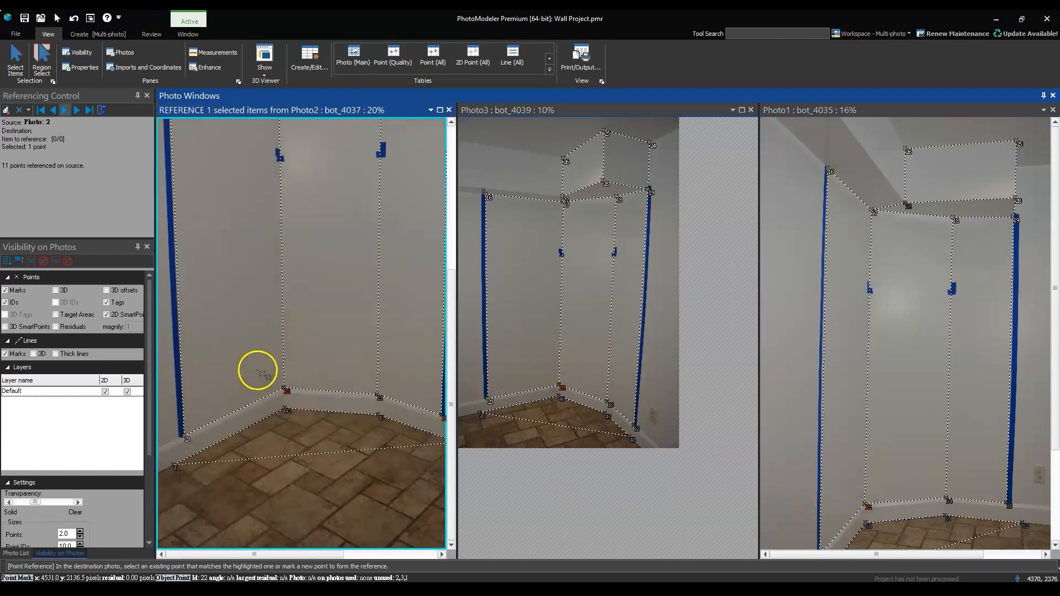
pyautogui.click(378, 395)
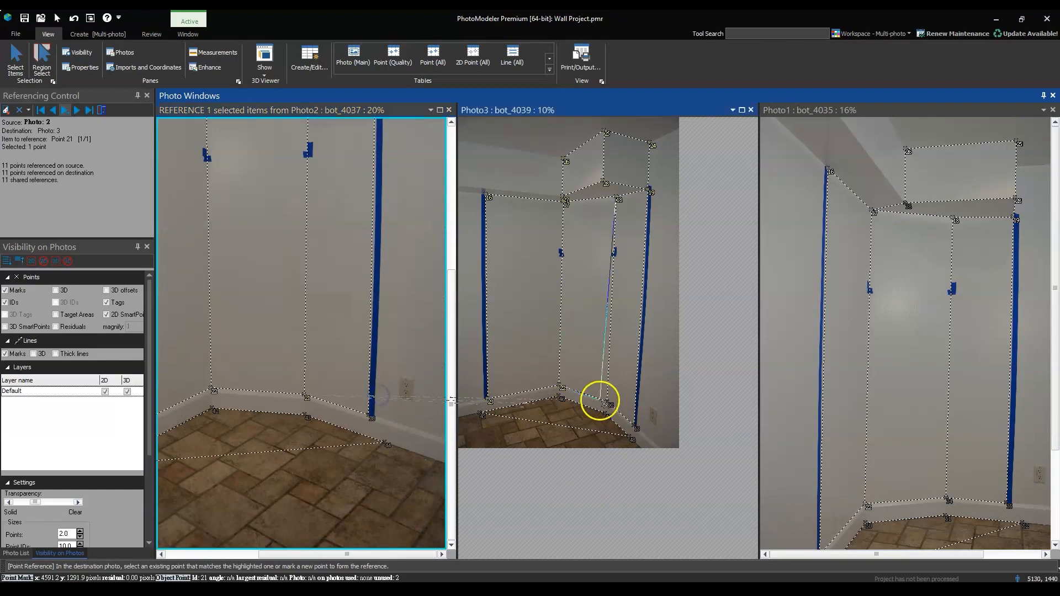
pyautogui.click(610, 404)
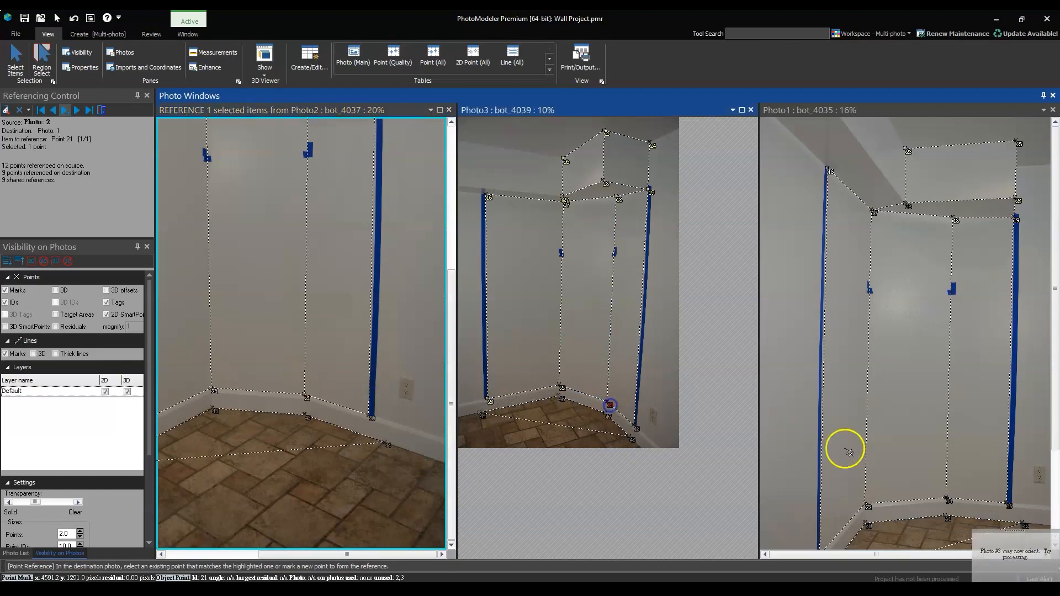
pyautogui.click(944, 498)
# Reference the right tape's lower point from bot_4037 to the matching points in bot_4039 and bot_4035
pyautogui.scroll(-1, 324, 398)
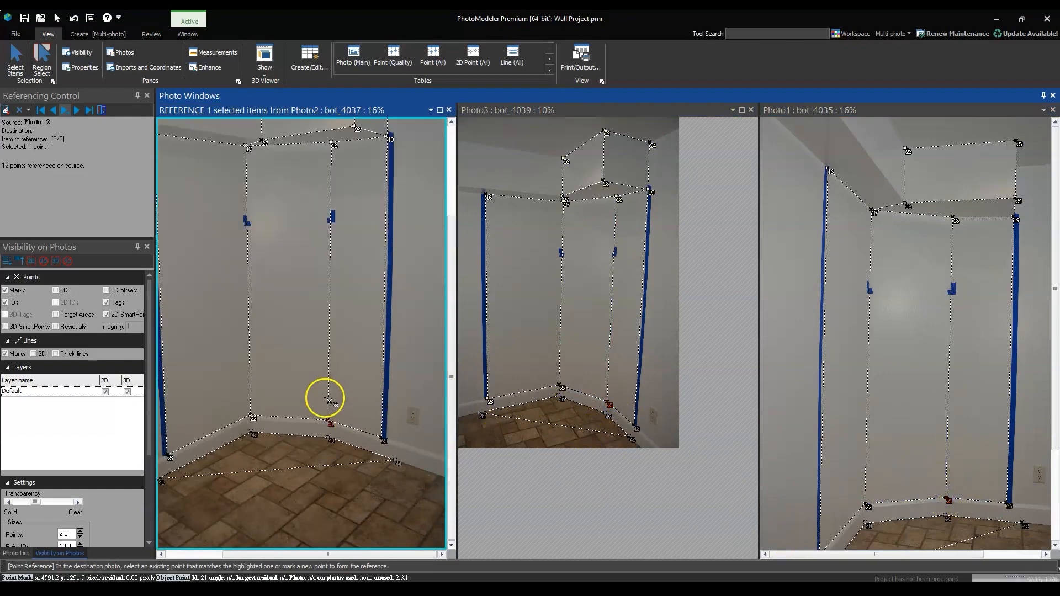
pyautogui.click(382, 440)
pyautogui.click(633, 426)
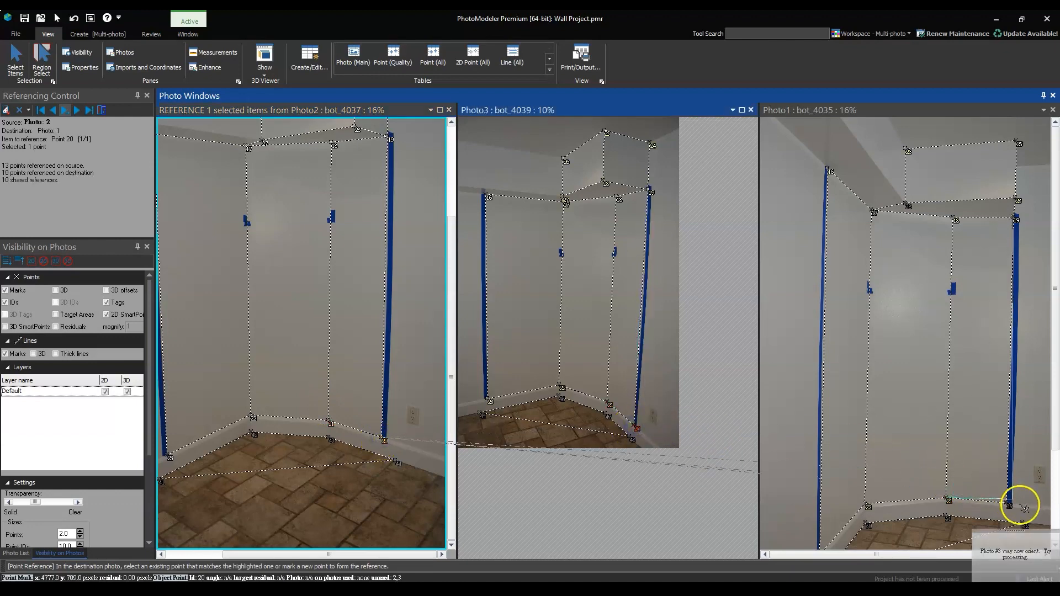
pyautogui.click(1007, 504)
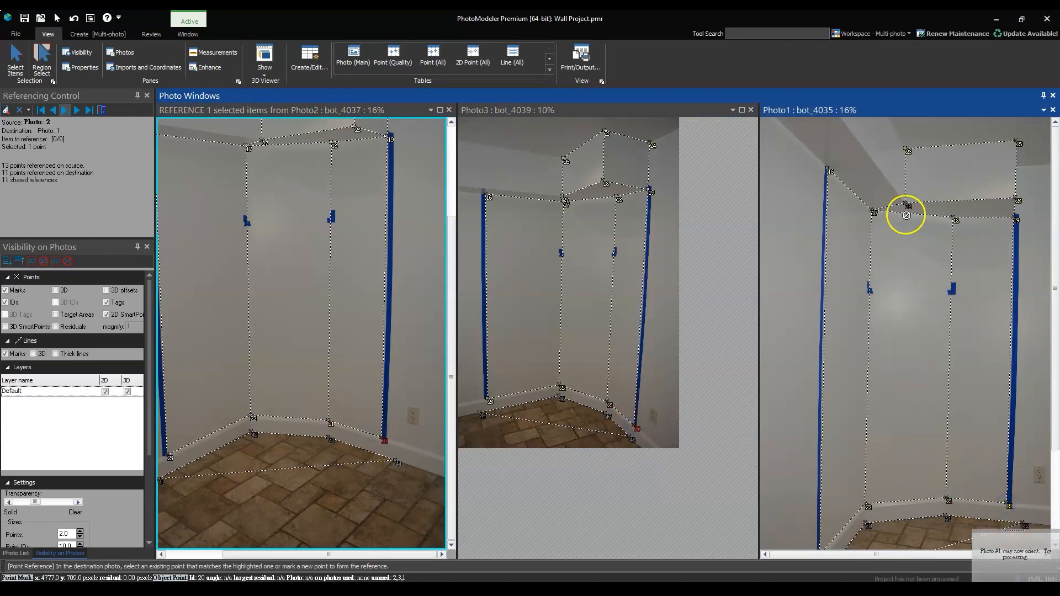
# Reference the soffit's inner lower point from bot_4037 to bot_4035, and the floor point below the left tape to bot_4039 and bot_4035
pyautogui.click(263, 139)
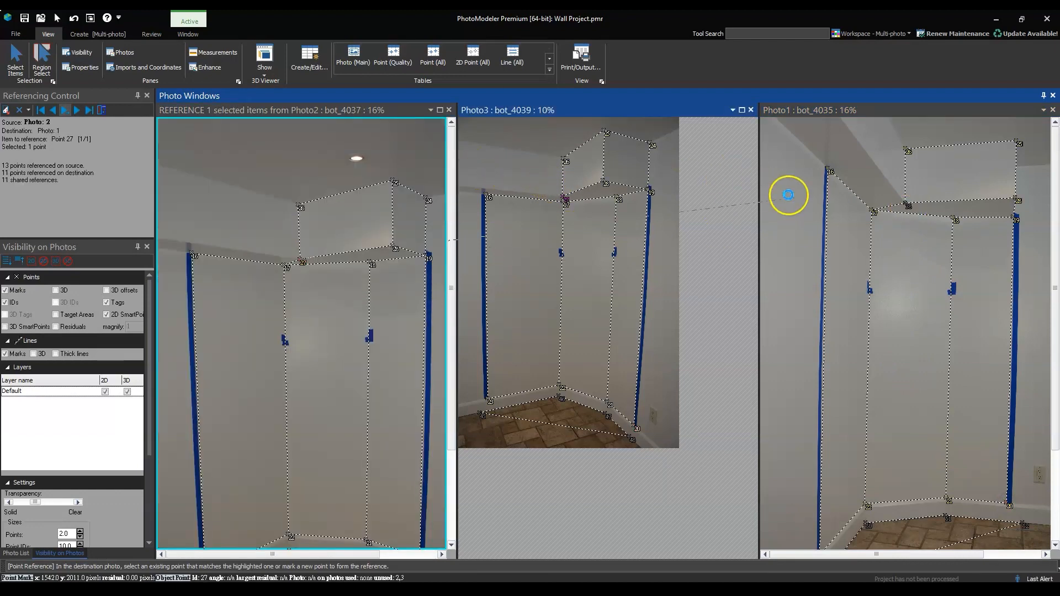
pyautogui.click(903, 205)
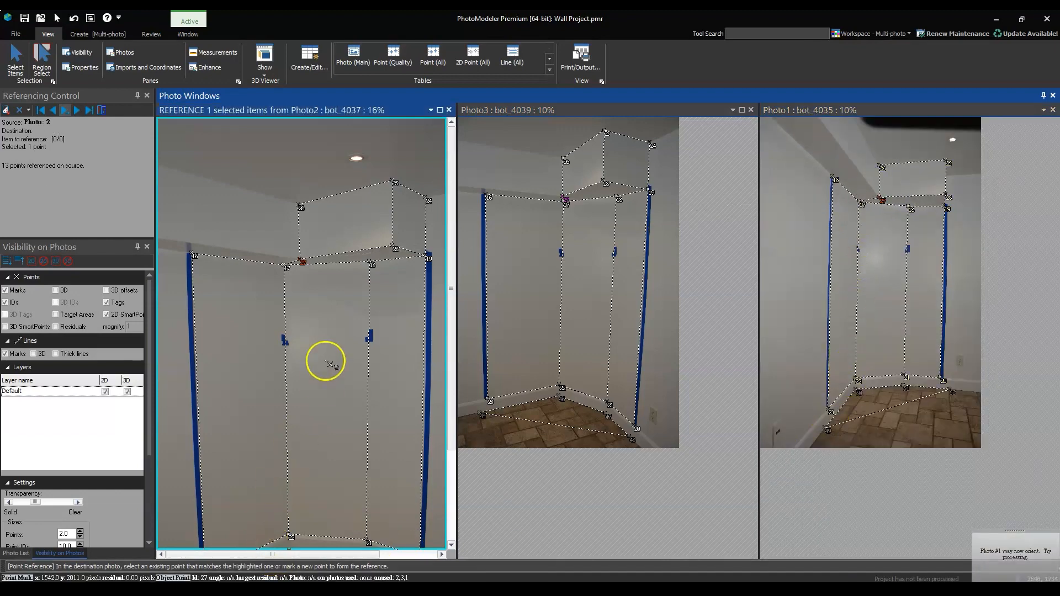
pyautogui.scroll(-1, 325, 360)
pyautogui.scroll(-2, 324, 359)
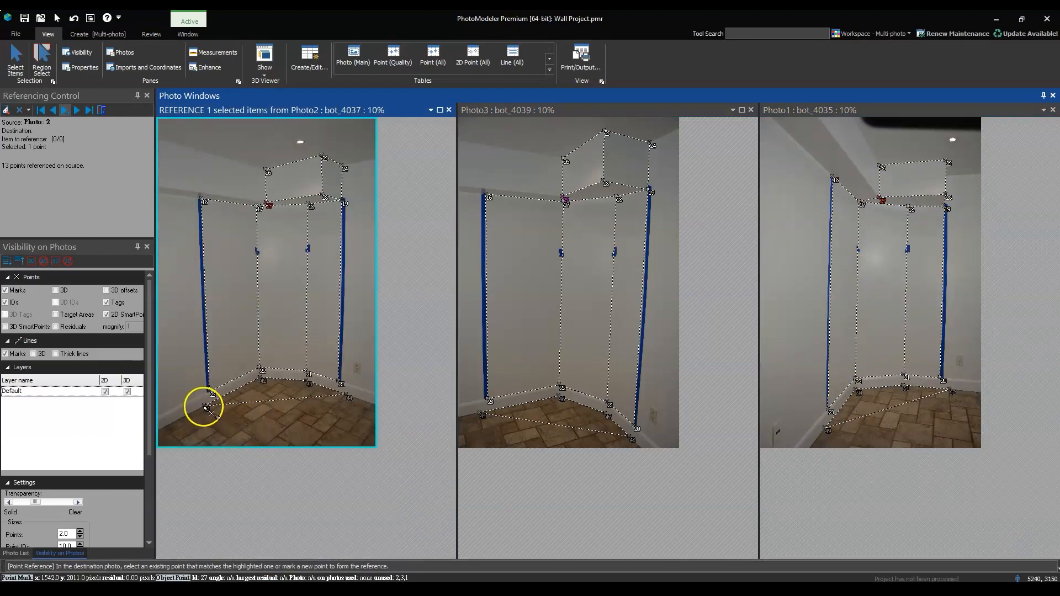
pyautogui.click(483, 414)
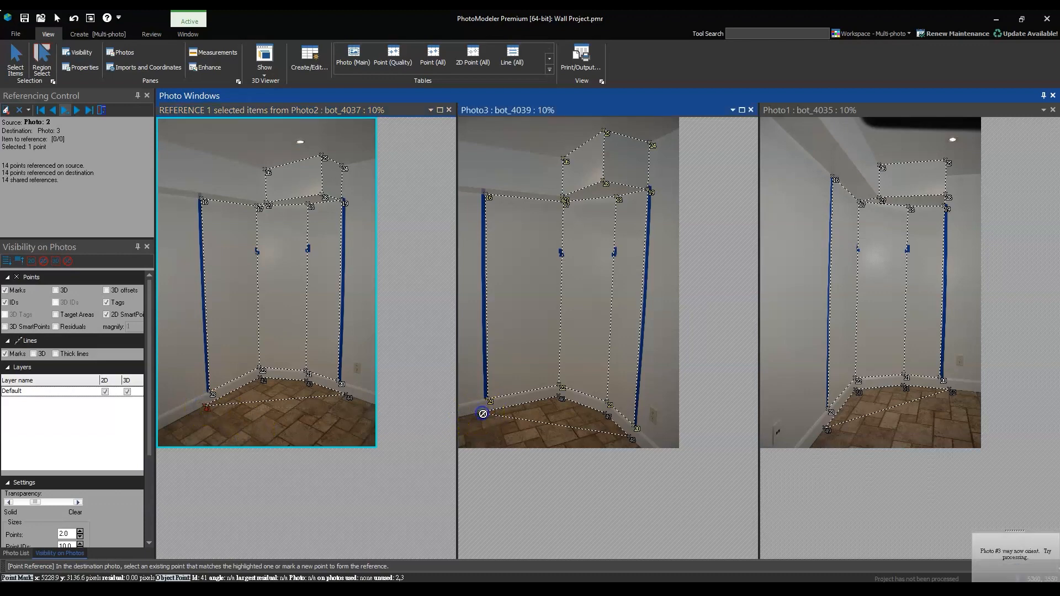
pyautogui.click(827, 429)
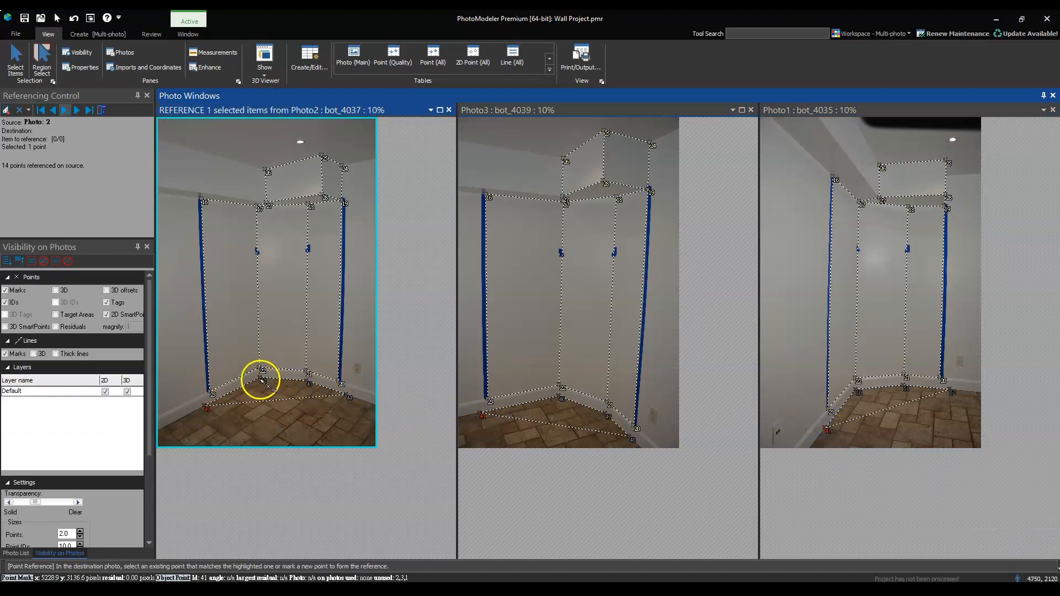
# Reference the floor points of the first and second wall corners from bot_4037 to the matching points in bot_4039 and bot_4035
pyautogui.click(560, 399)
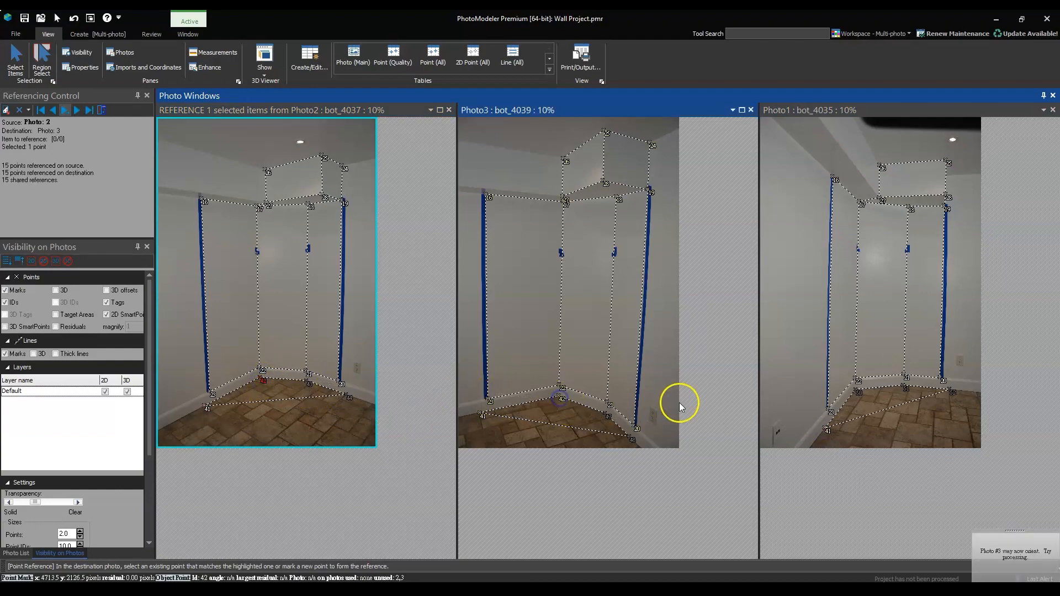
pyautogui.click(854, 393)
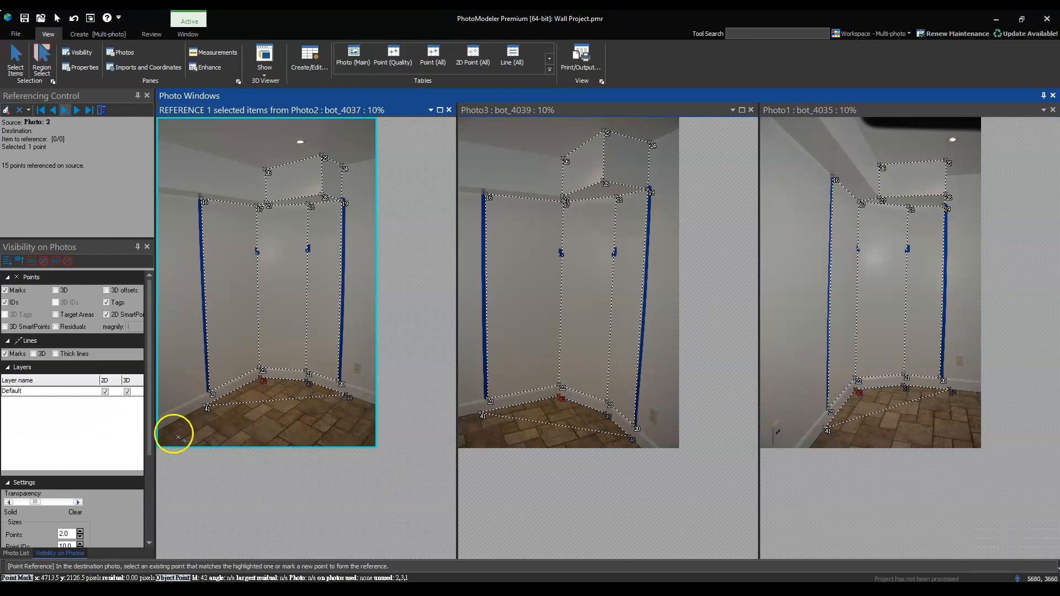
pyautogui.click(306, 383)
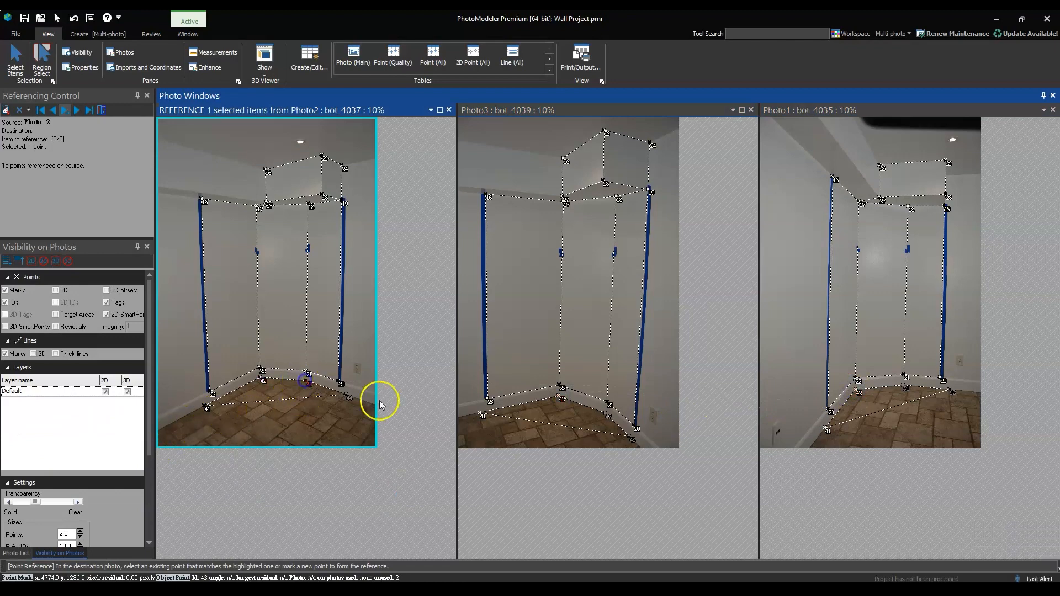
pyautogui.click(608, 415)
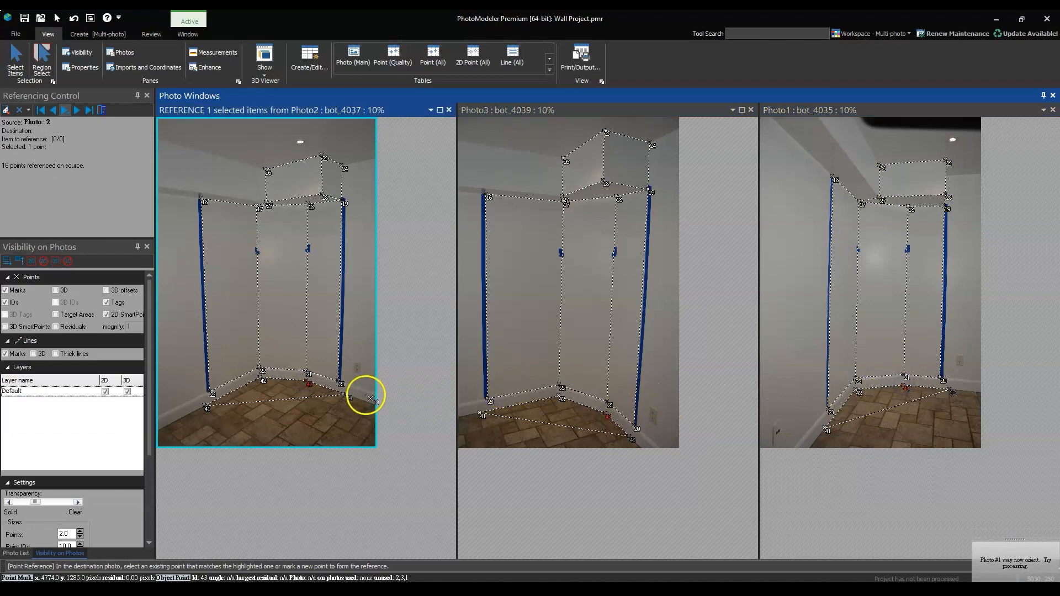
# Reference the floor point by the right tape from bot_4037 to the matching points in bot_4039 and bot_4035
pyautogui.click(346, 395)
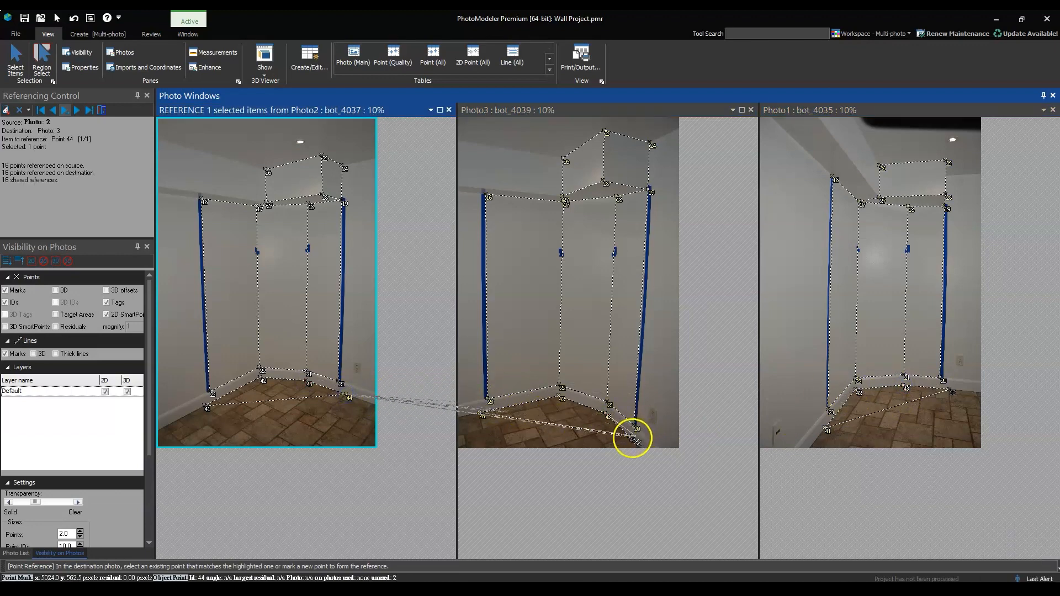
pyautogui.click(631, 438)
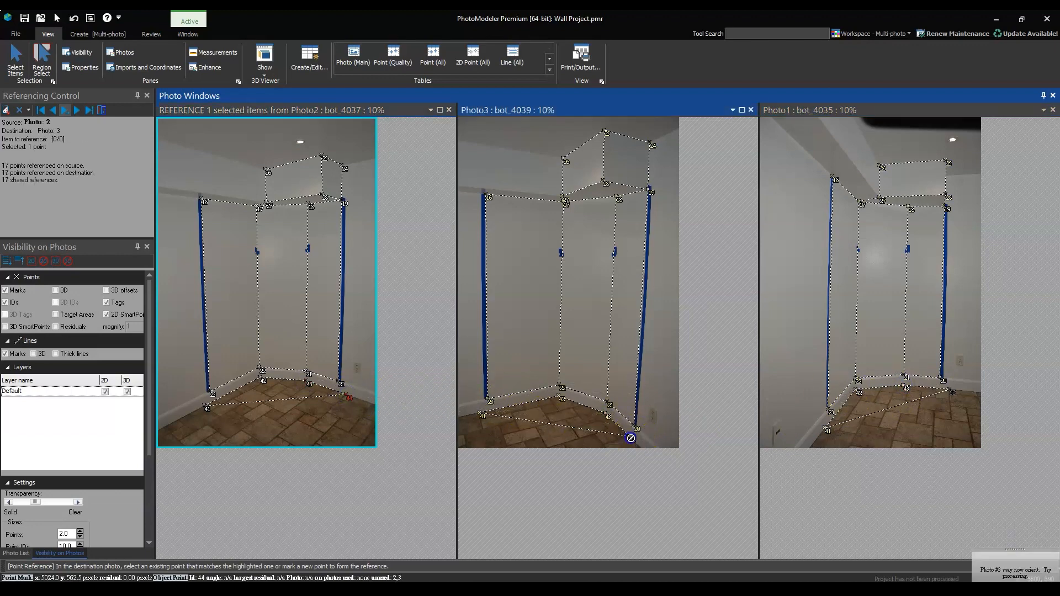
pyautogui.click(947, 390)
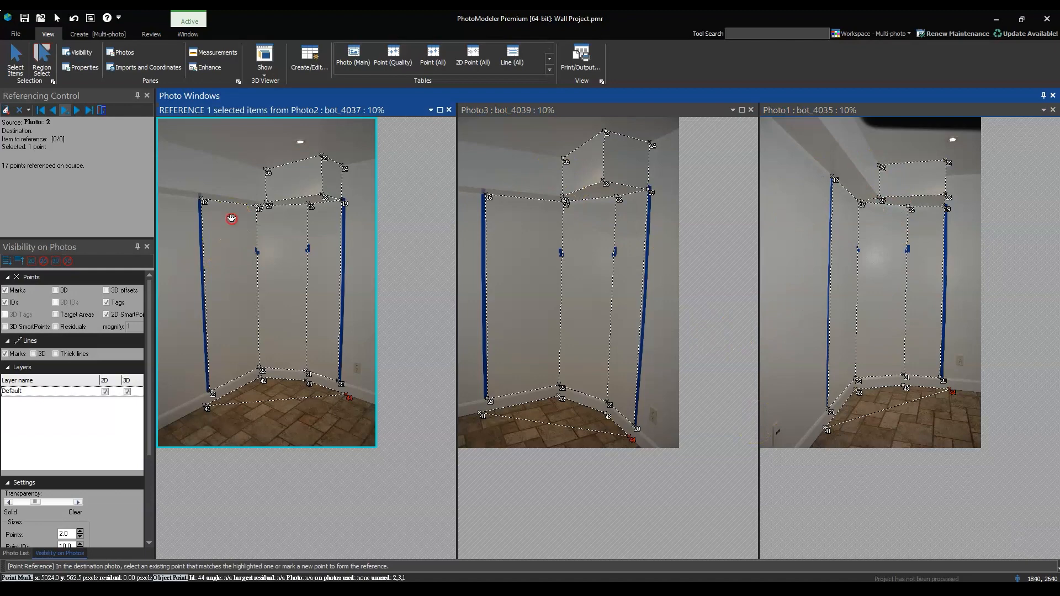
# Process the referenced project with orientation of unoriented photos and optimization
pyautogui.click(557, 221)
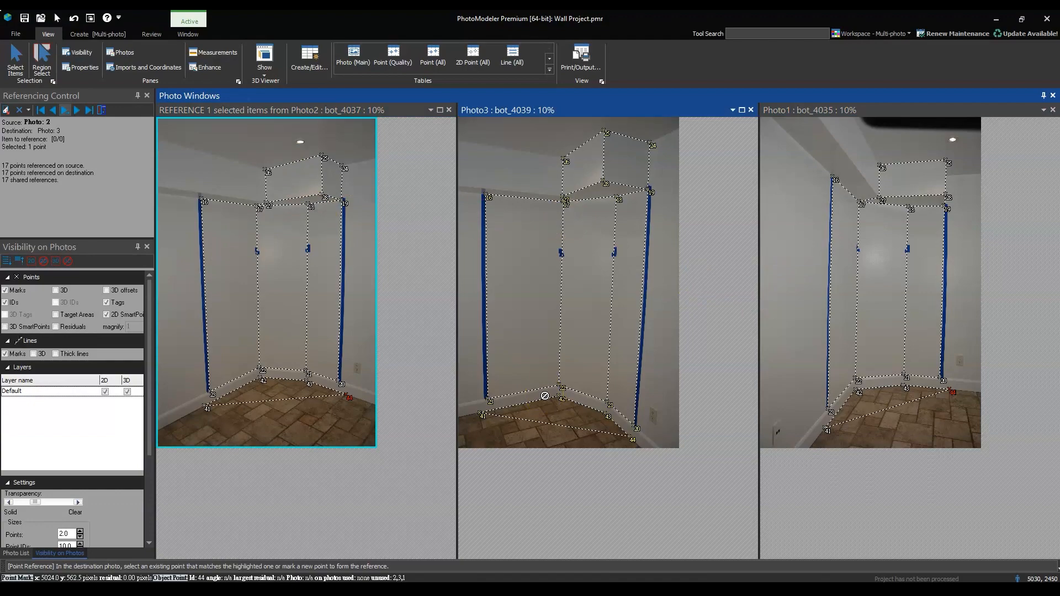
pyautogui.press('F5')
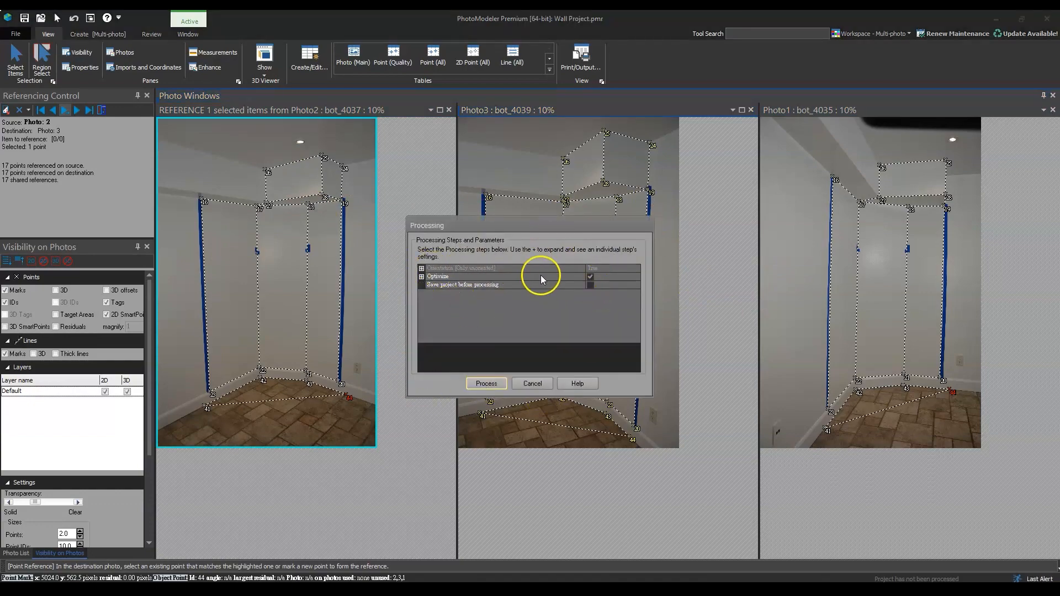
pyautogui.click(486, 384)
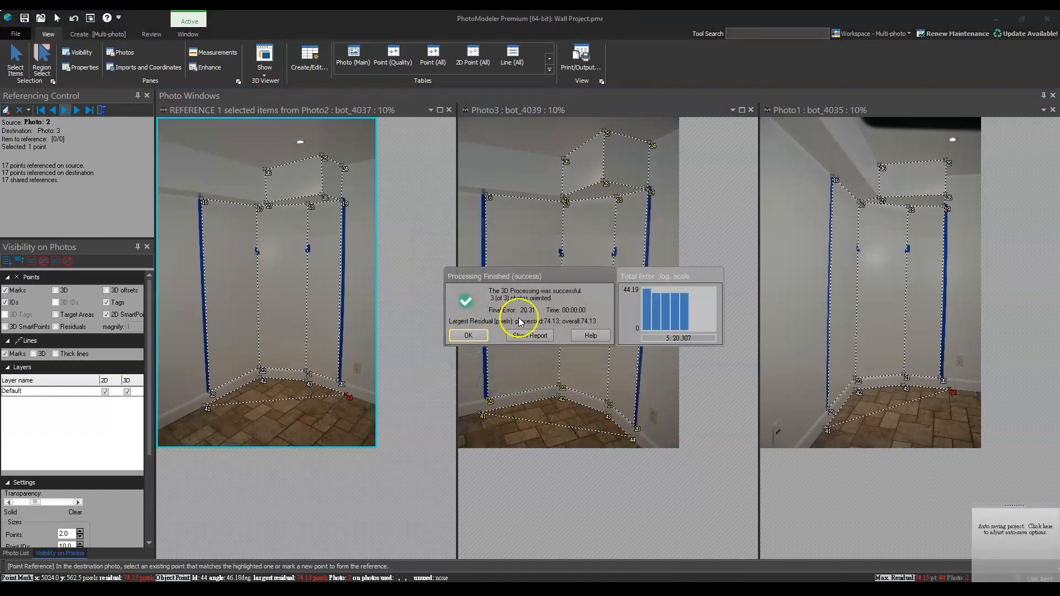
pyautogui.click(470, 335)
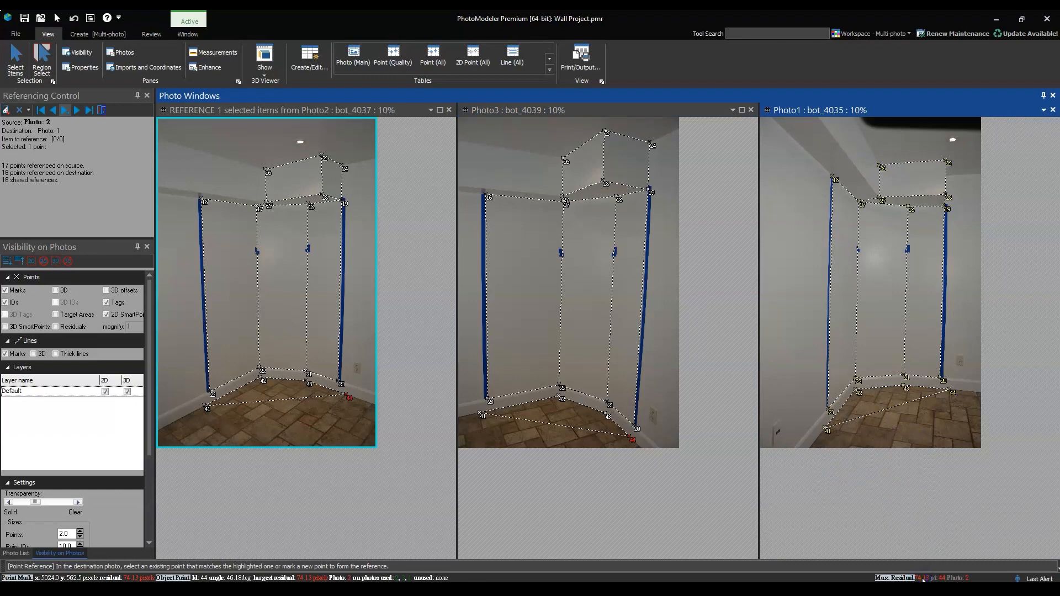
# Compare the placement of the floor point by the right tape in bot_4037, bot_4039 and bot_4035, and end referencing
pyautogui.click(955, 393)
pyautogui.scroll(2, 350, 417)
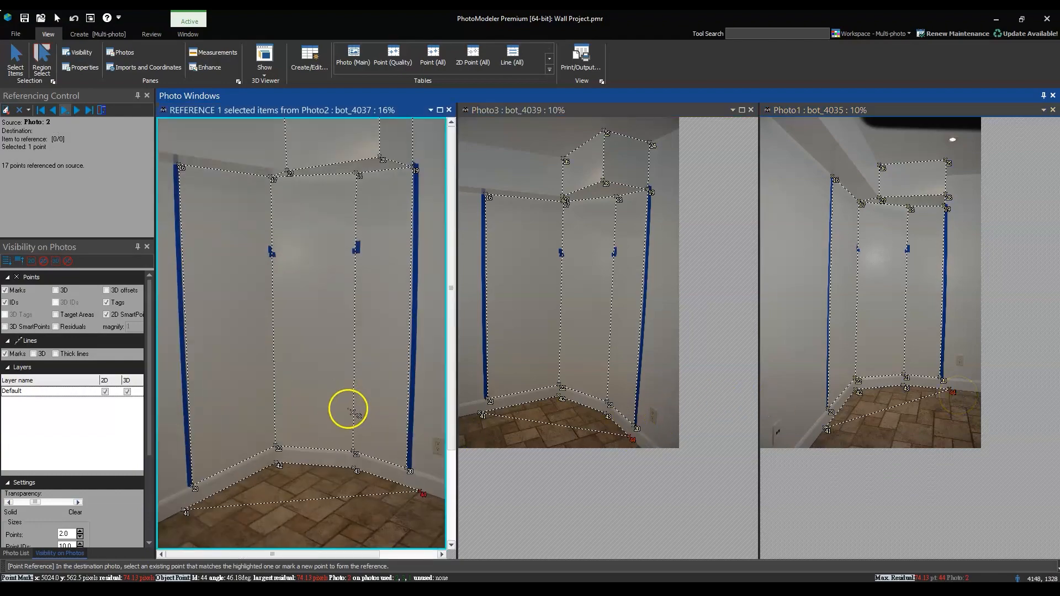
pyautogui.scroll(5, 421, 500)
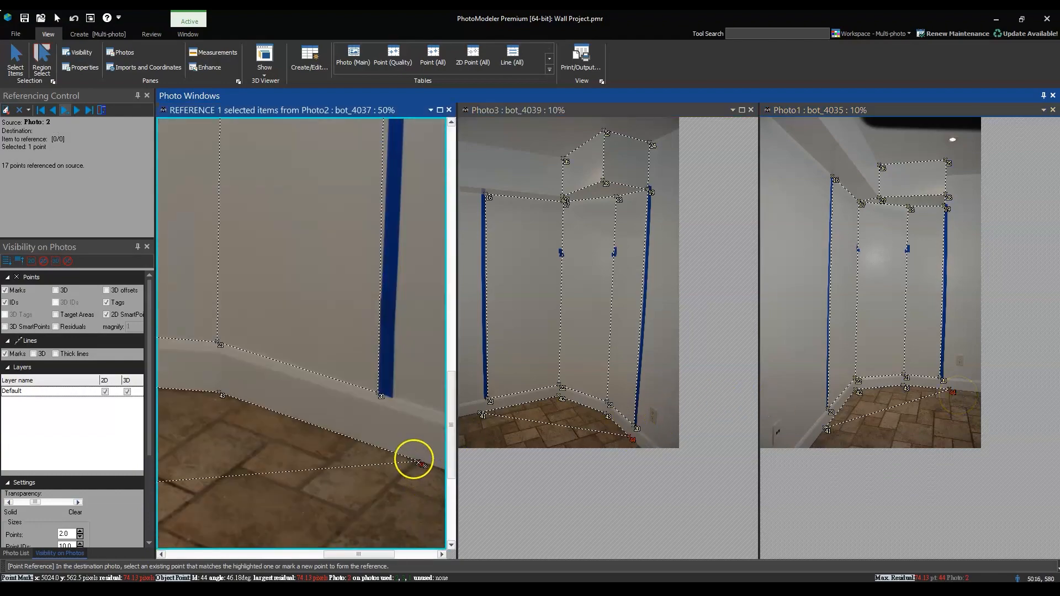
pyautogui.scroll(3, 421, 476)
pyautogui.scroll(-3, 353, 379)
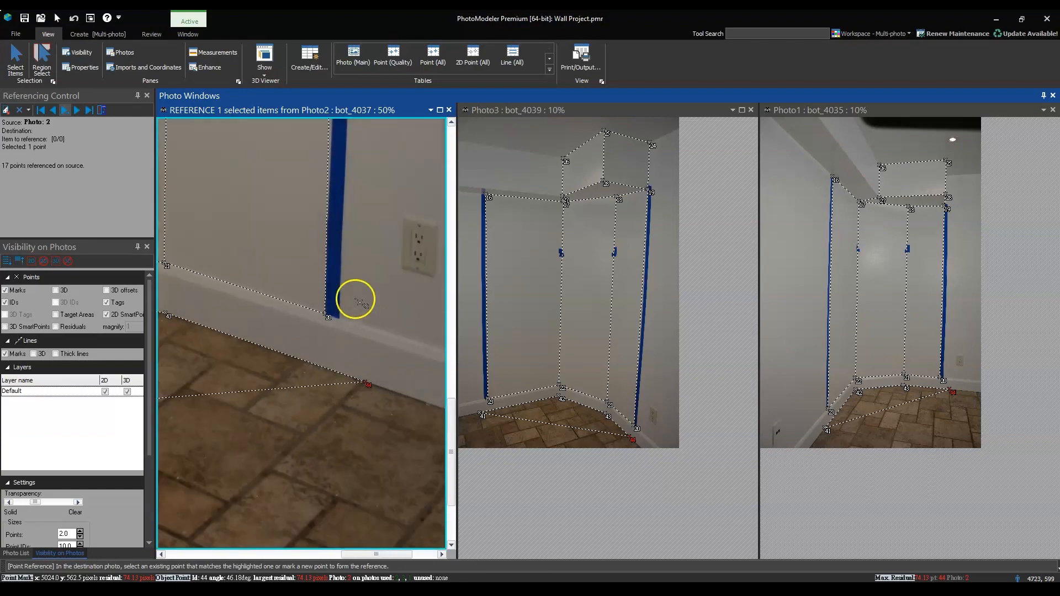
pyautogui.scroll(2, 646, 433)
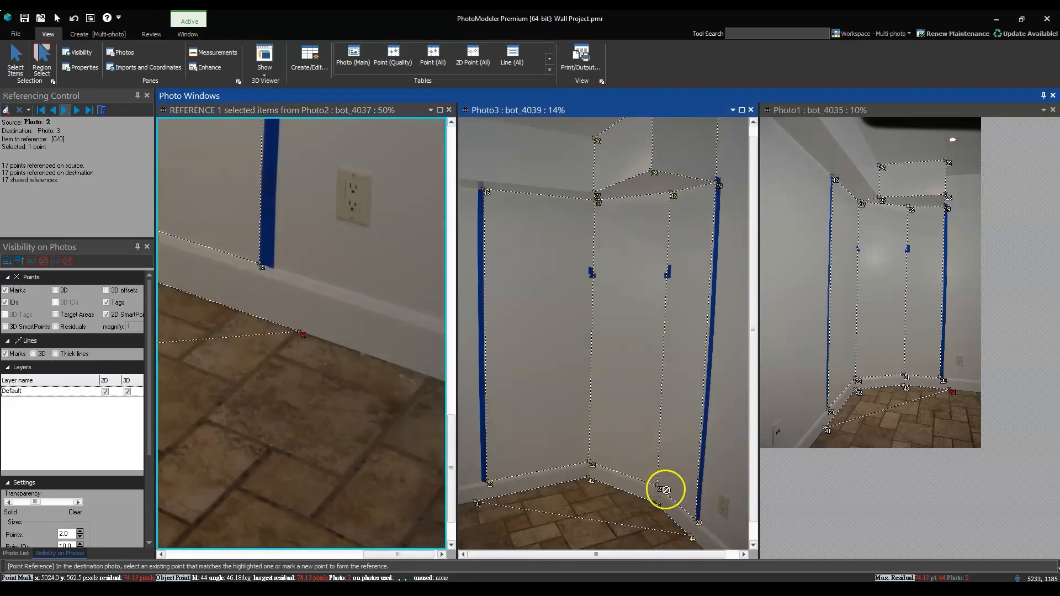
pyautogui.scroll(10, 692, 538)
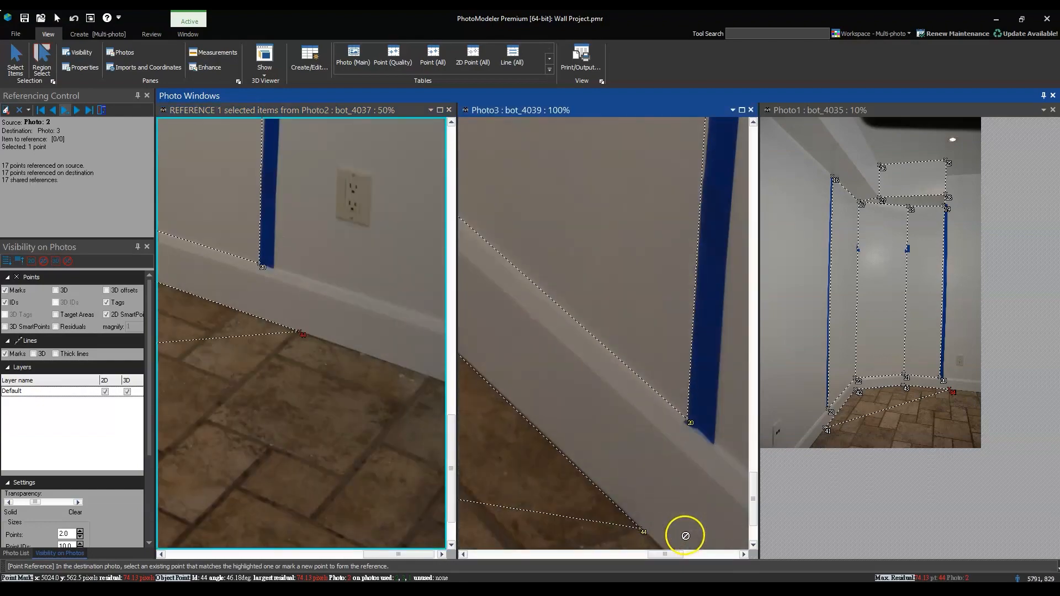
pyautogui.scroll(-3, 685, 535)
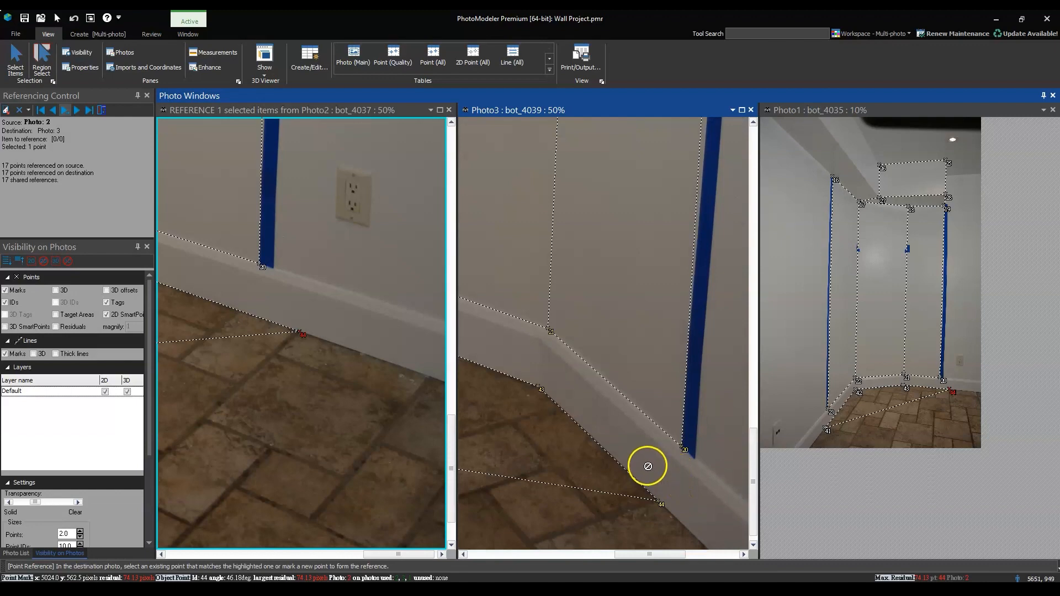
pyautogui.scroll(-2, 648, 467)
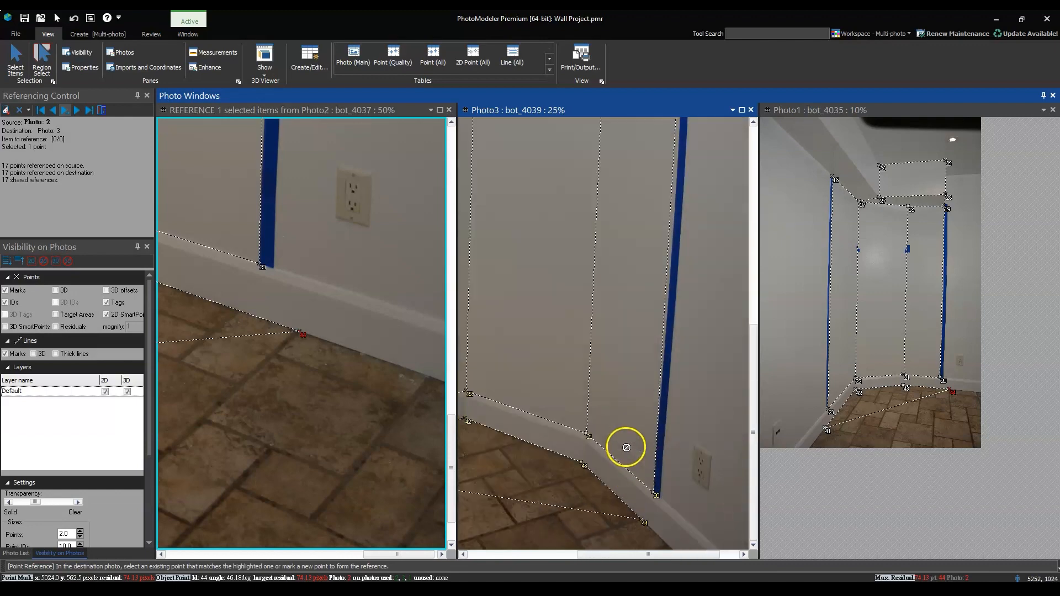
pyautogui.click(642, 522)
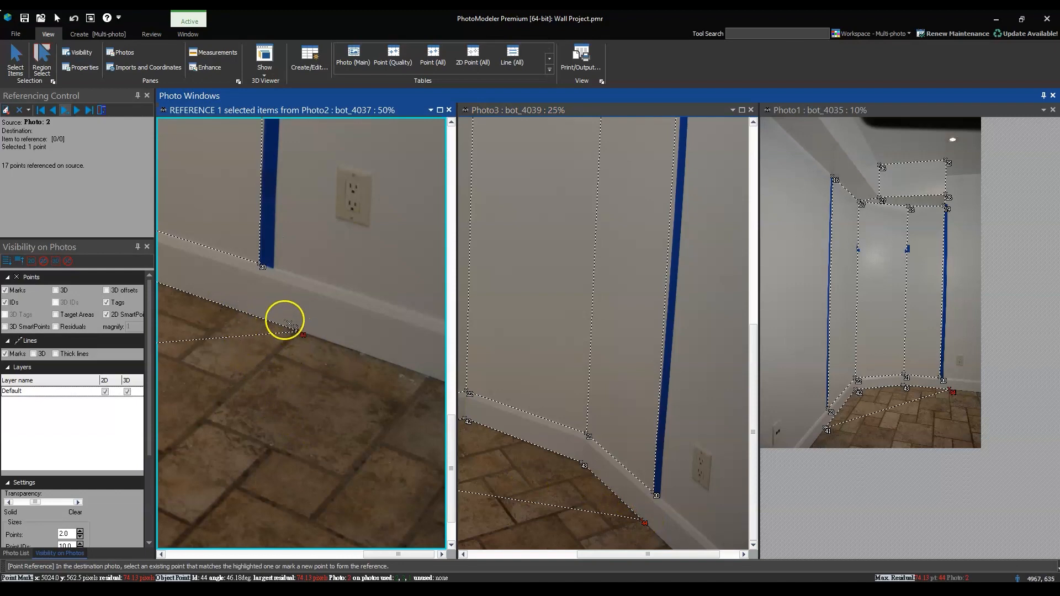
pyautogui.scroll(2, 249, 315)
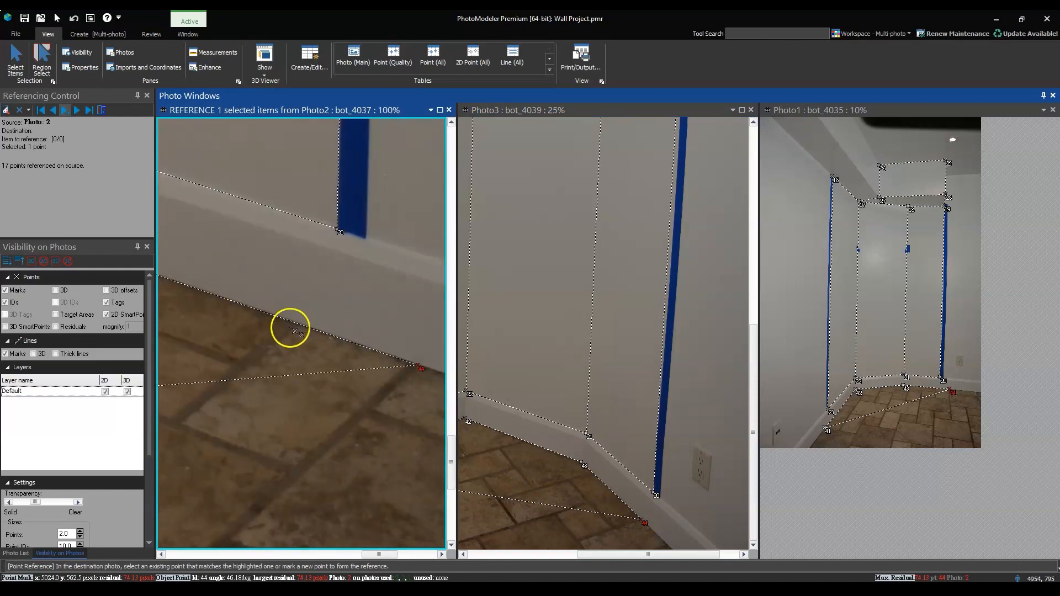
pyautogui.scroll(-1, 295, 331)
pyautogui.press('Escape')
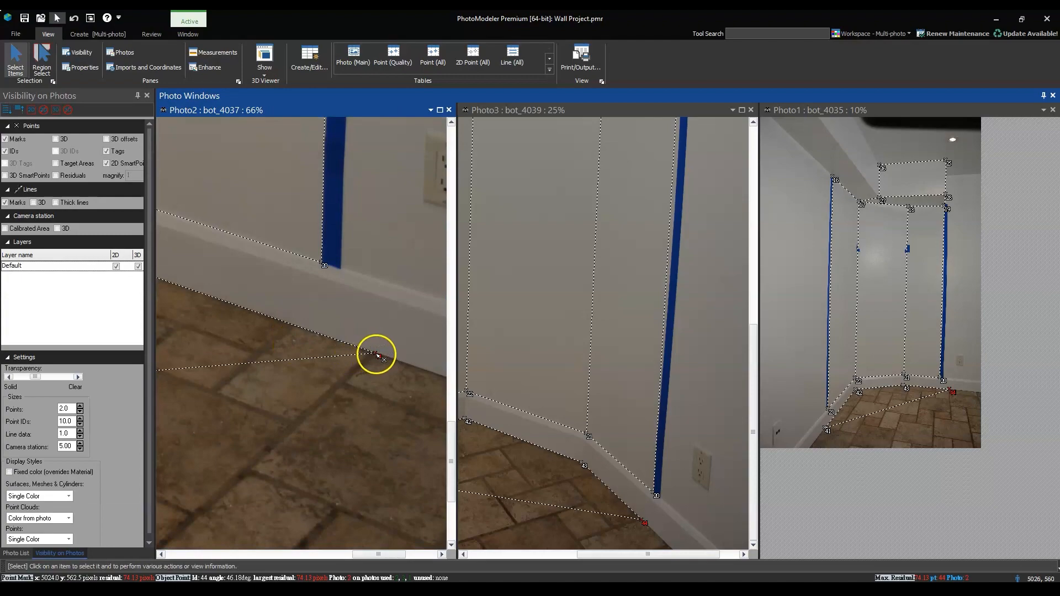
# Move the floor point by the right tape along the baseboard edge in bot_4037 and bot_4035 to match its location in bot_4039
pyautogui.scroll(1, 966, 403)
pyautogui.scroll(4, 1005, 475)
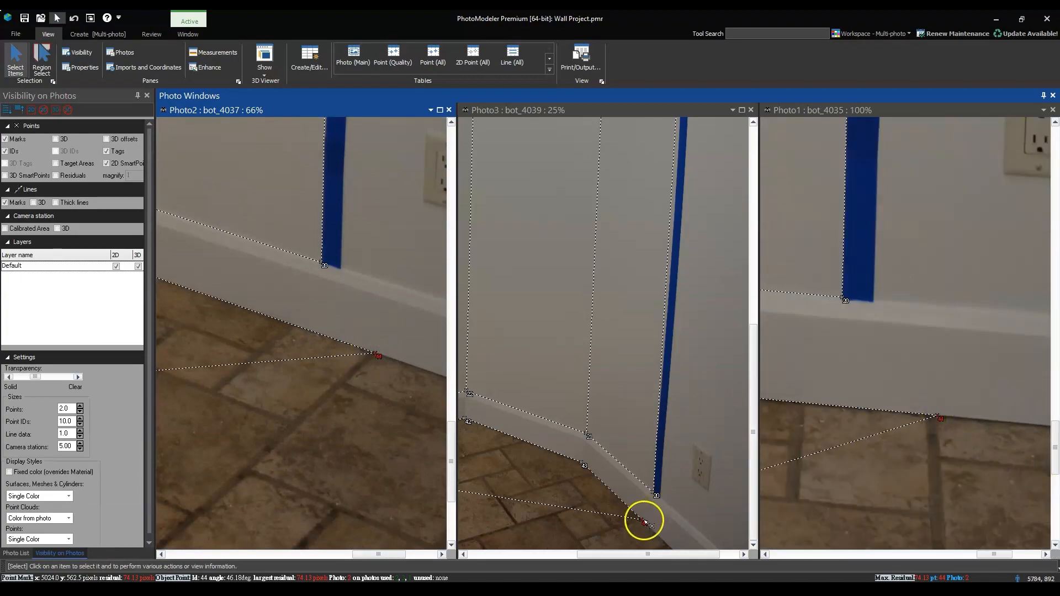
pyautogui.moveTo(647, 525)
pyautogui.moveTo(378, 356); pyautogui.dragTo(320, 329)
pyautogui.scroll(4, 295, 327)
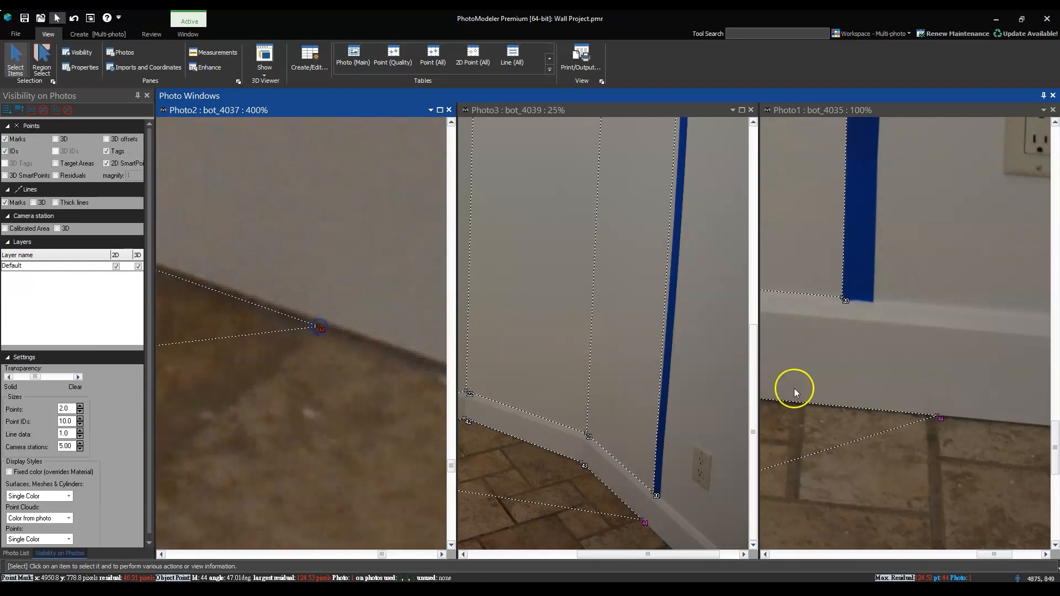
pyautogui.moveTo(930, 419); pyautogui.dragTo(811, 409)
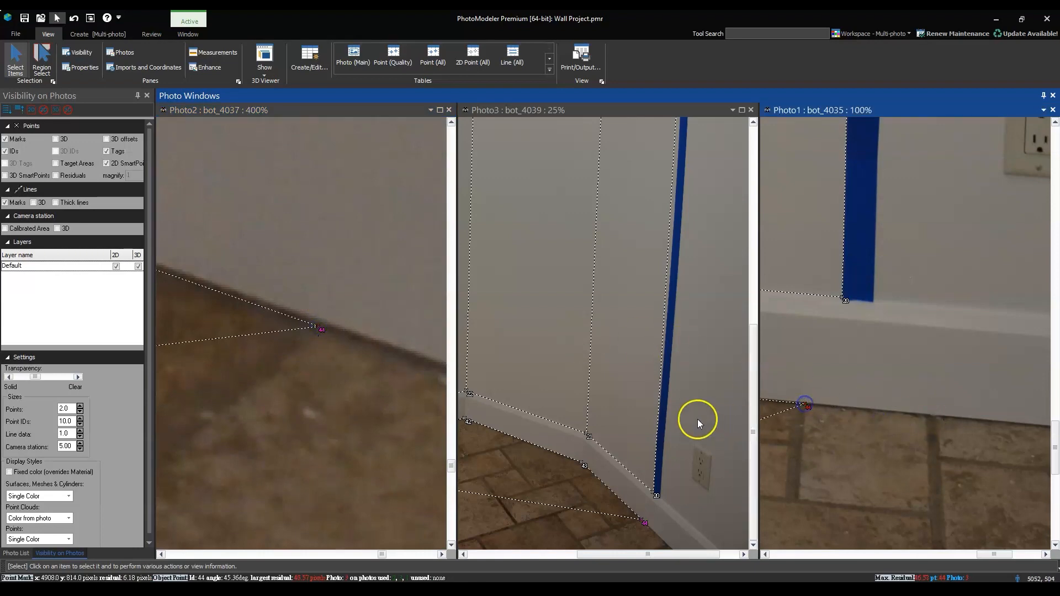
# Reprocess the project with only optimization enabled after correcting the right floor point
pyautogui.press('F5')
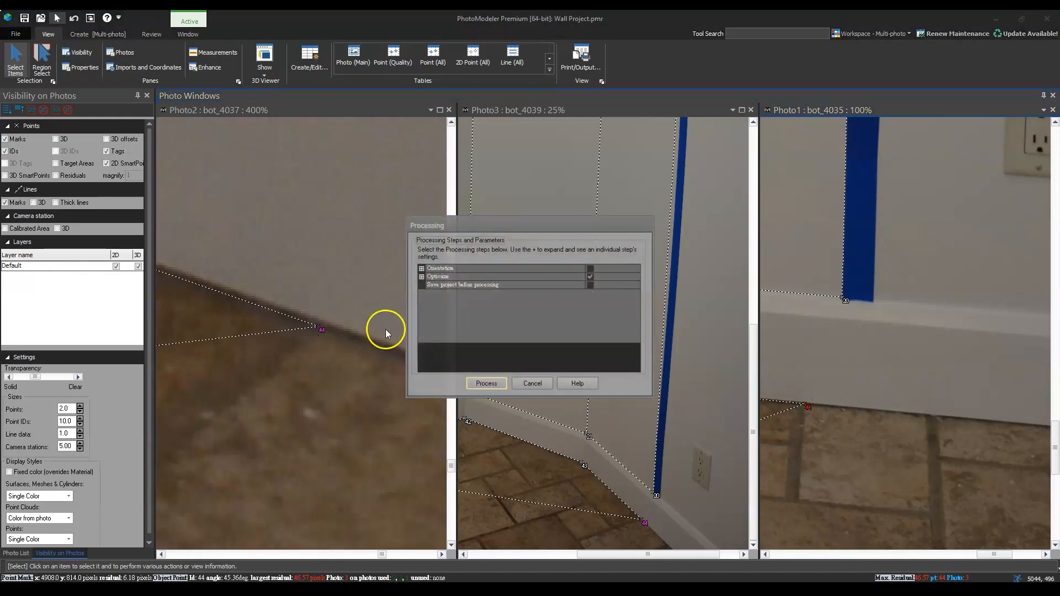
pyautogui.click(481, 382)
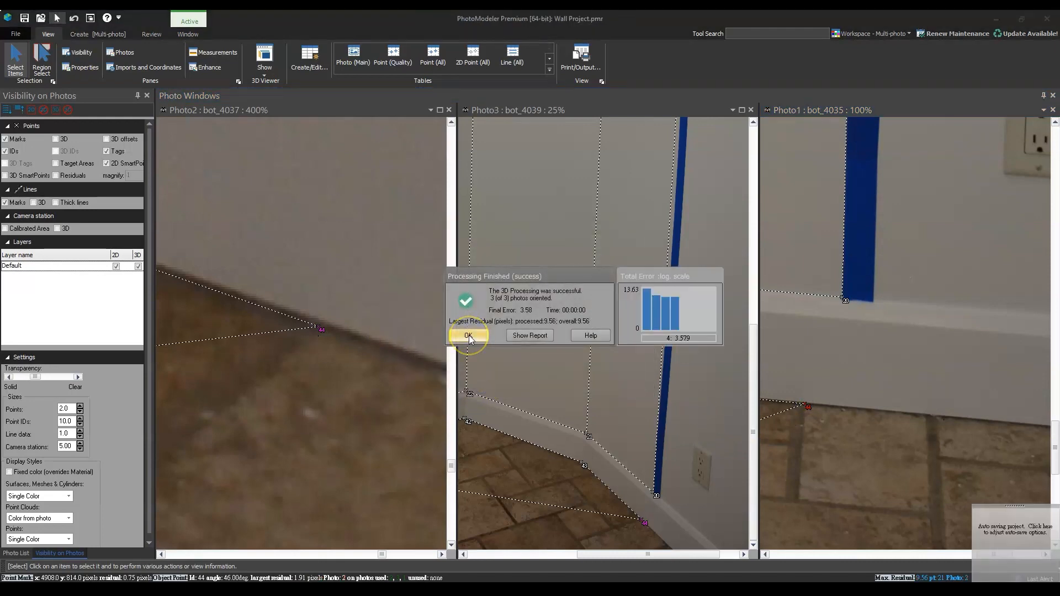
pyautogui.click(469, 336)
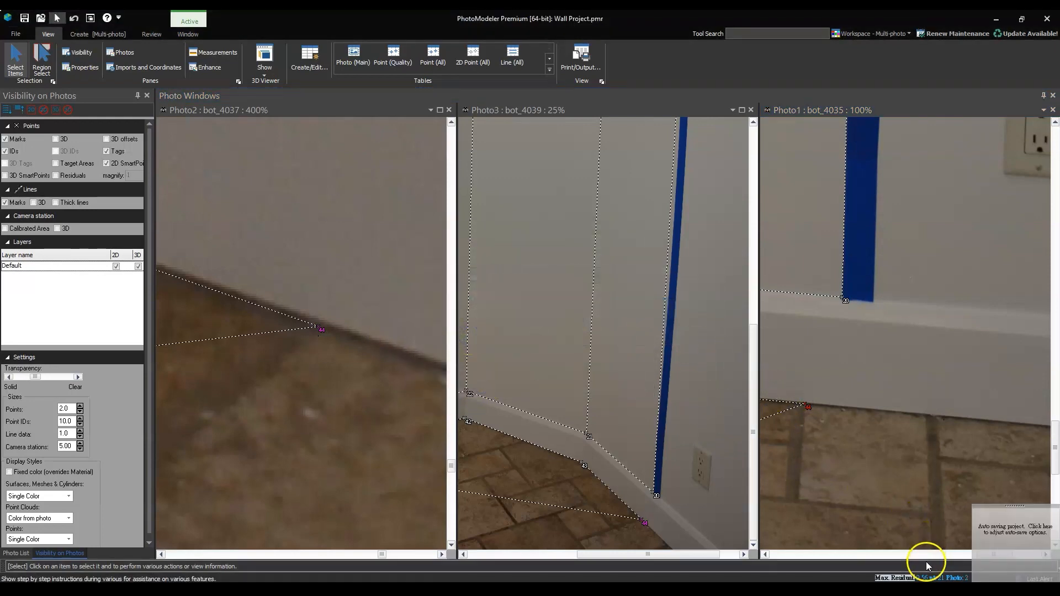
# Select the point with the largest residual and shift its bot_4037 mark slightly right onto the second wall corner at the baseboard's upper edge
pyautogui.click(929, 578)
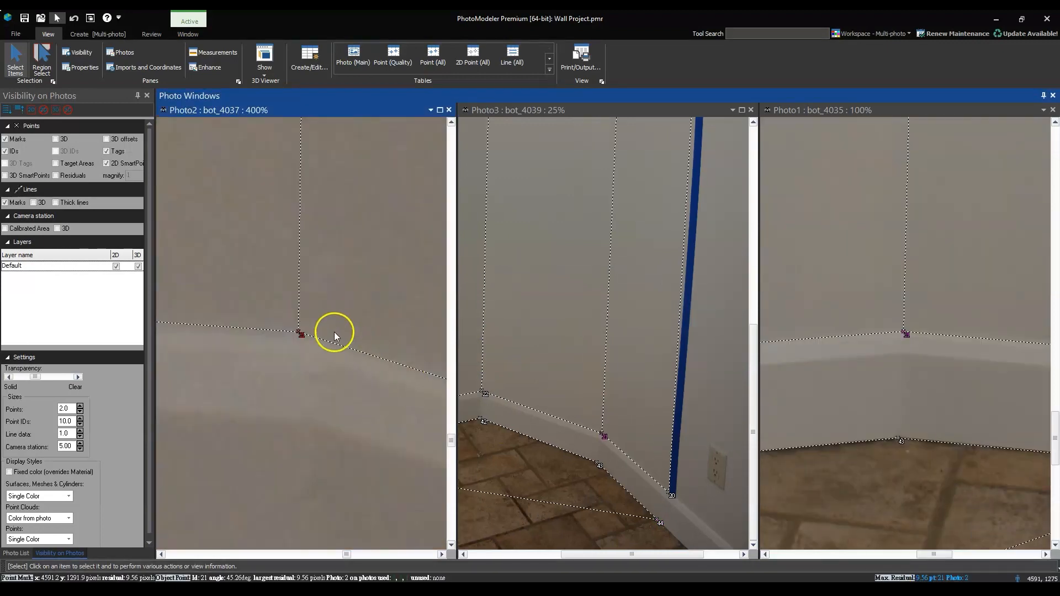
pyautogui.scroll(-6, 333, 333)
pyautogui.scroll(-1, 554, 397)
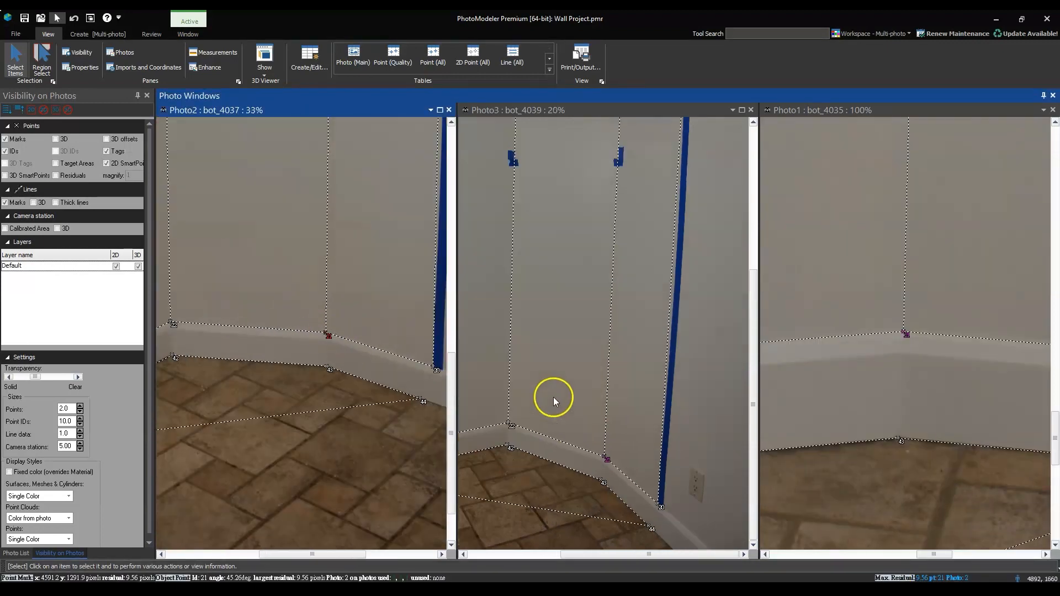
pyautogui.scroll(-3, 554, 397)
pyautogui.scroll(-8, 807, 390)
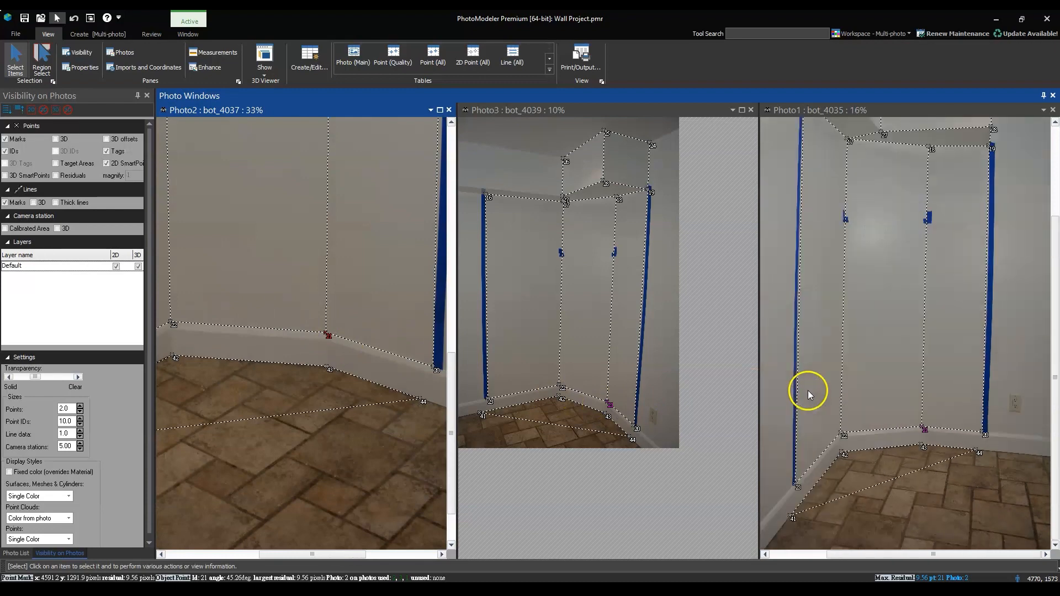
pyautogui.scroll(-2, 316, 353)
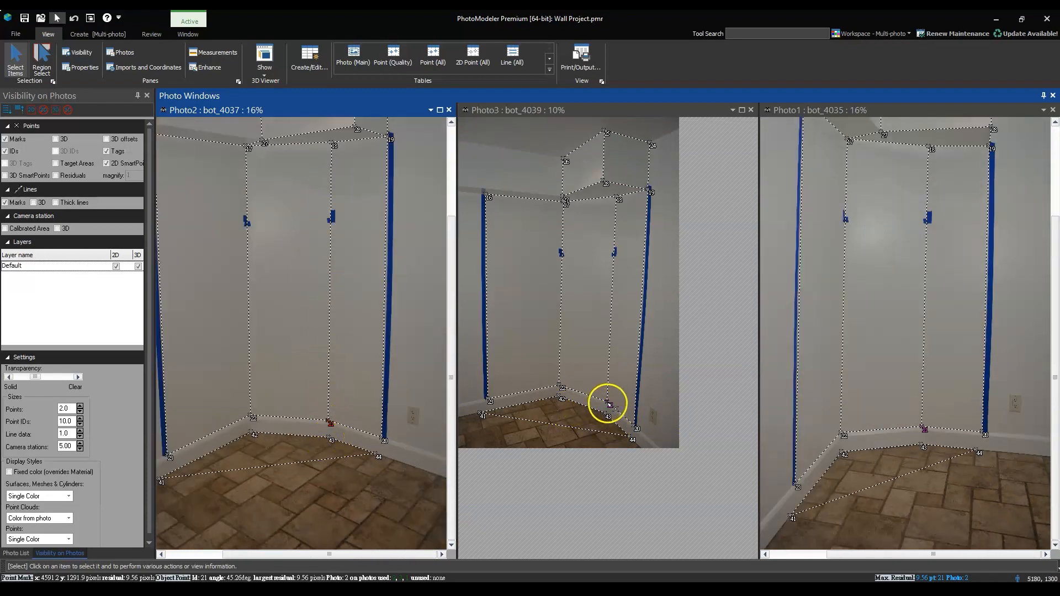
pyautogui.scroll(6, 339, 426)
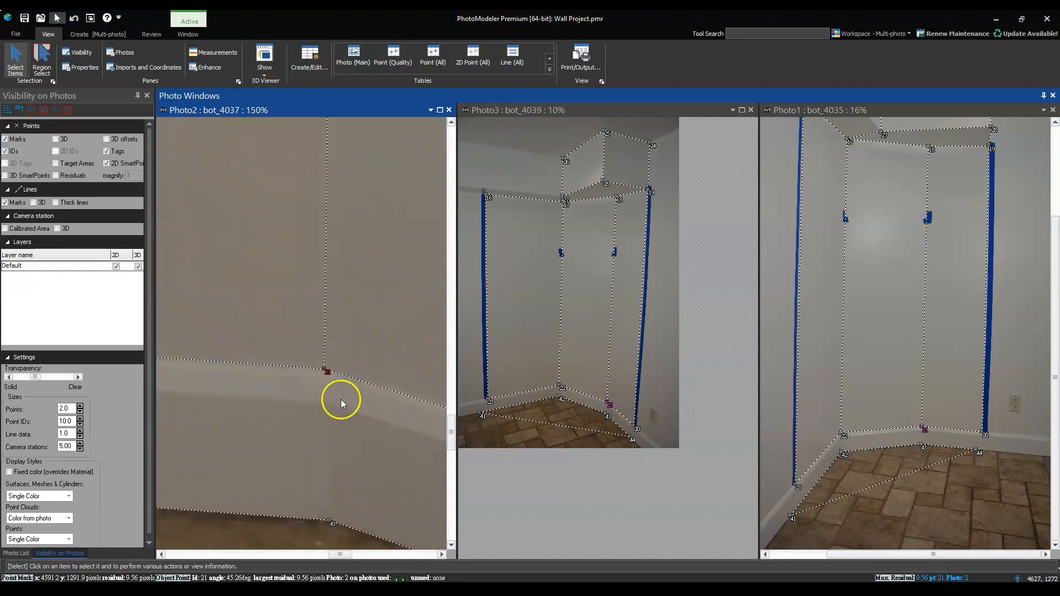
pyautogui.scroll(8, 606, 422)
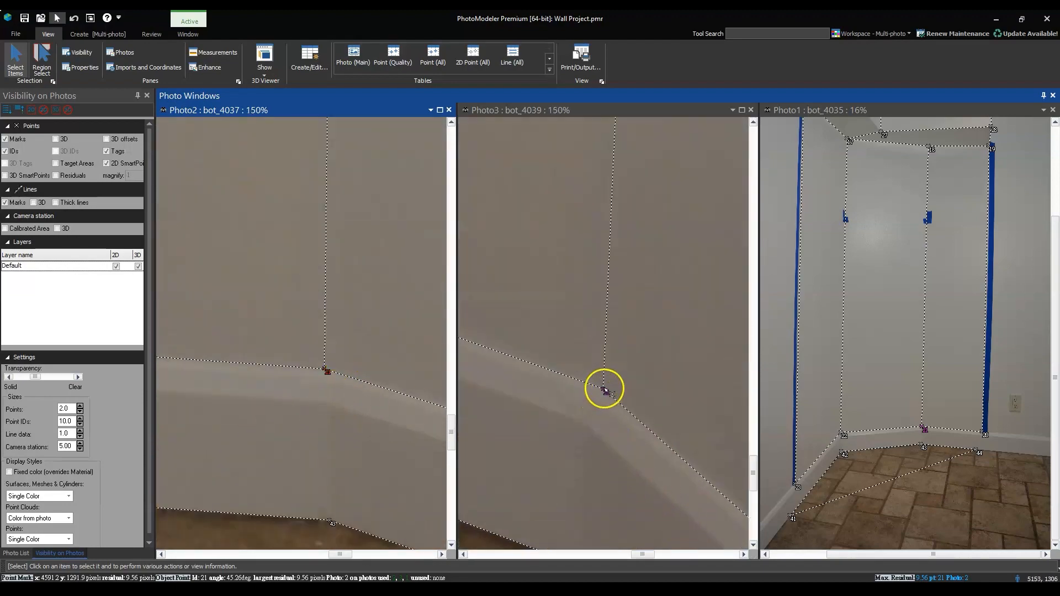
pyautogui.moveTo(325, 371); pyautogui.dragTo(336, 371)
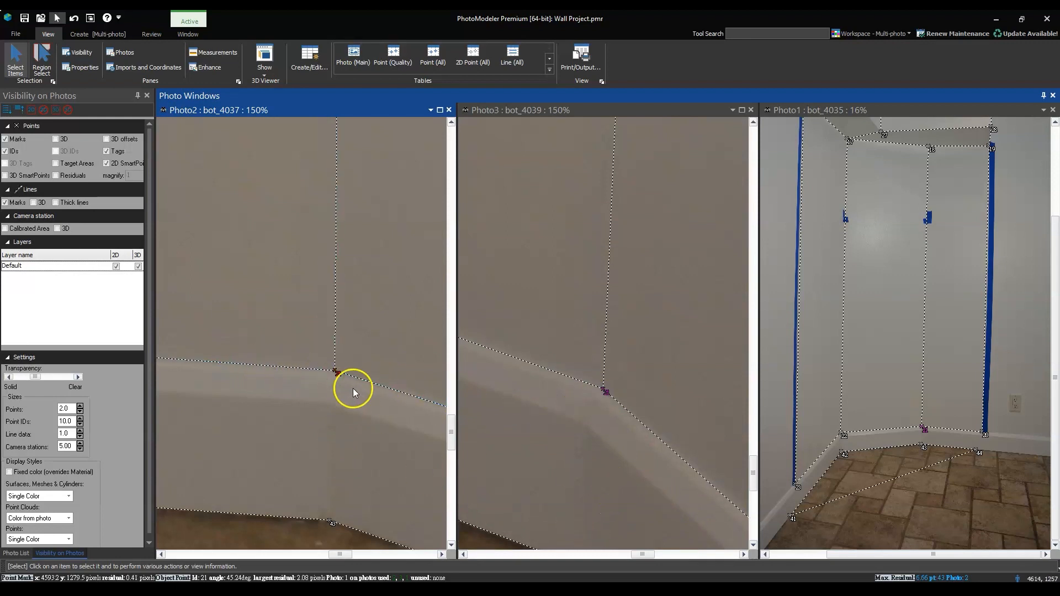
# Run the optimization processing again with the adjusted baseboard corner point
pyautogui.scroll(-2, 353, 389)
pyautogui.press('F5')
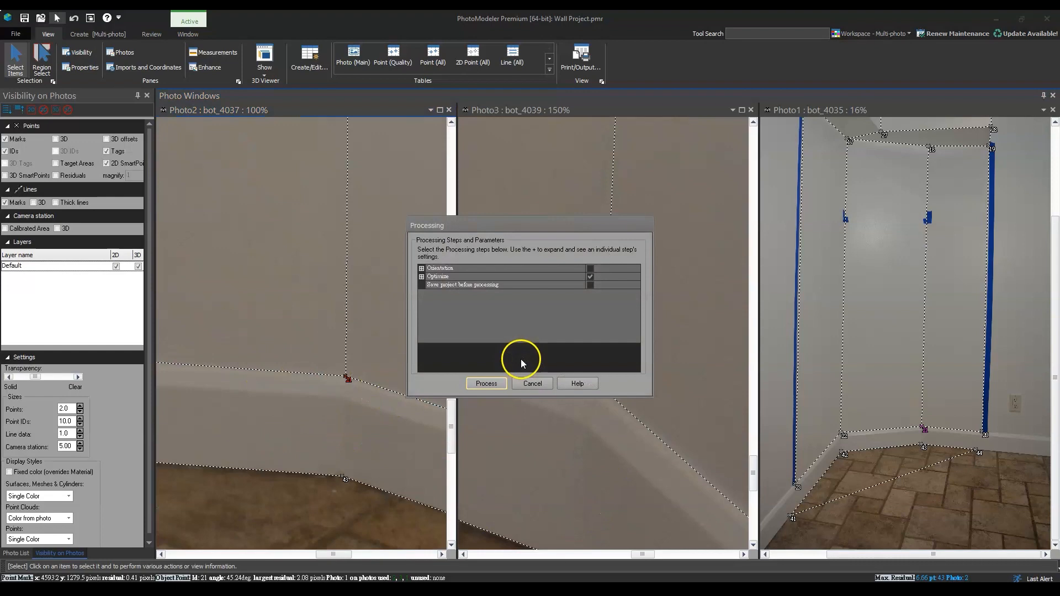
pyautogui.click(487, 384)
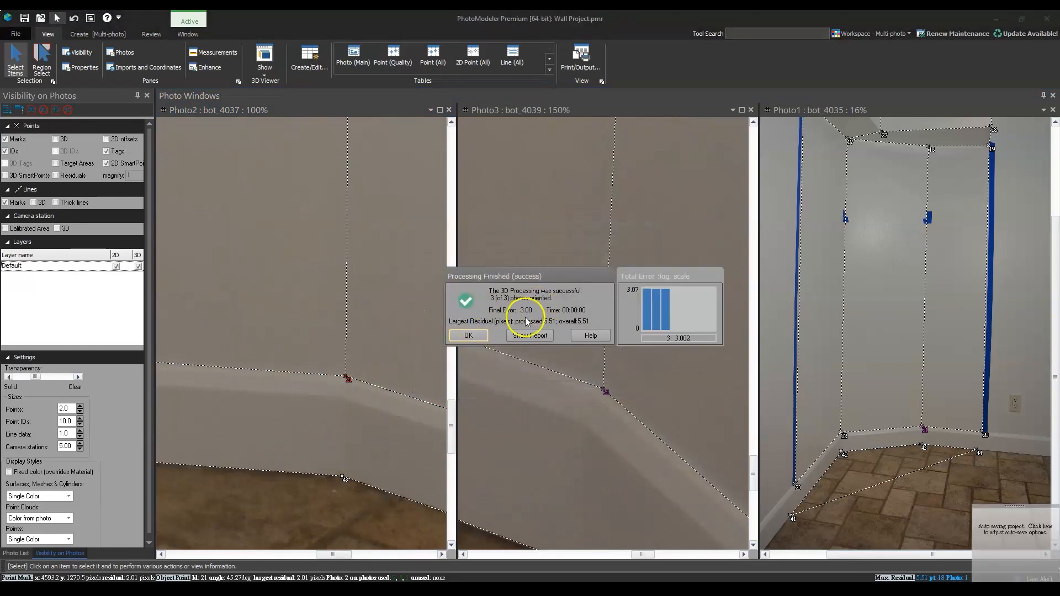
pyautogui.click(458, 335)
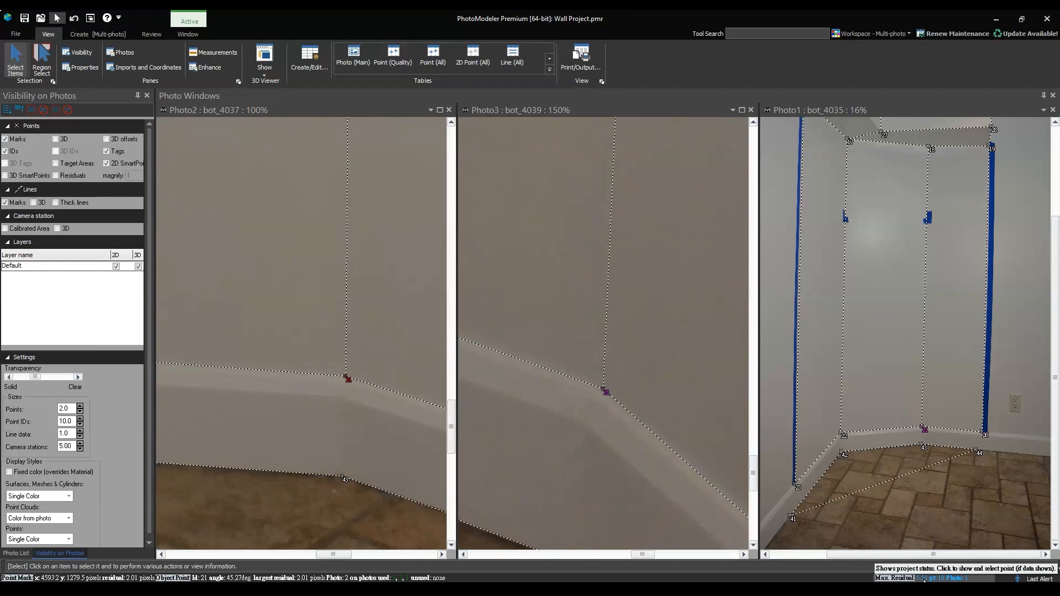
# Review the complete marked wall and soffit outline in bot_4037, bot_4039 and bot_4035
pyautogui.scroll(-8, 403, 386)
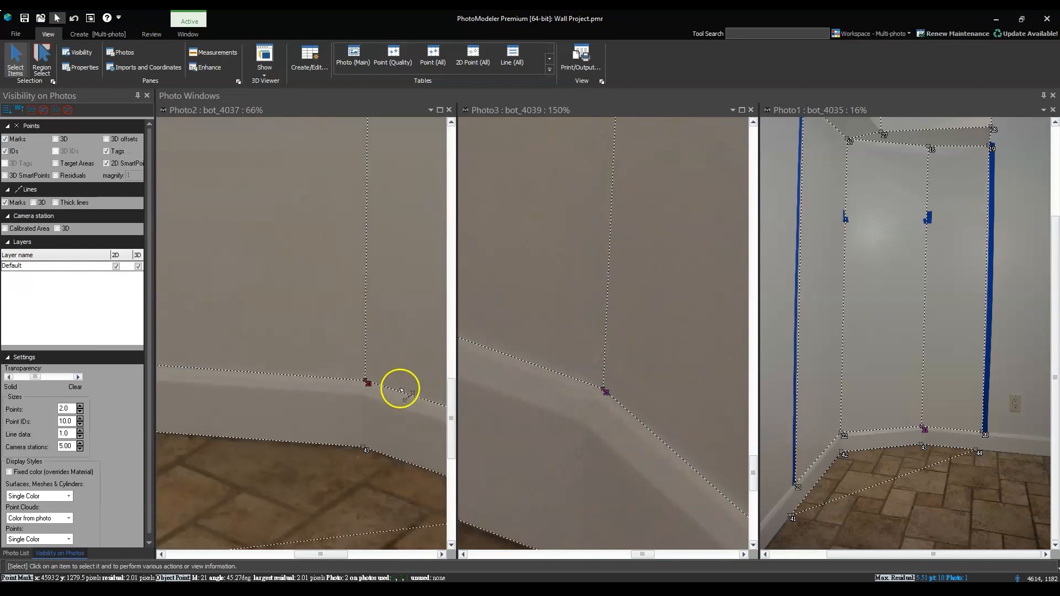
pyautogui.scroll(6, 330, 325)
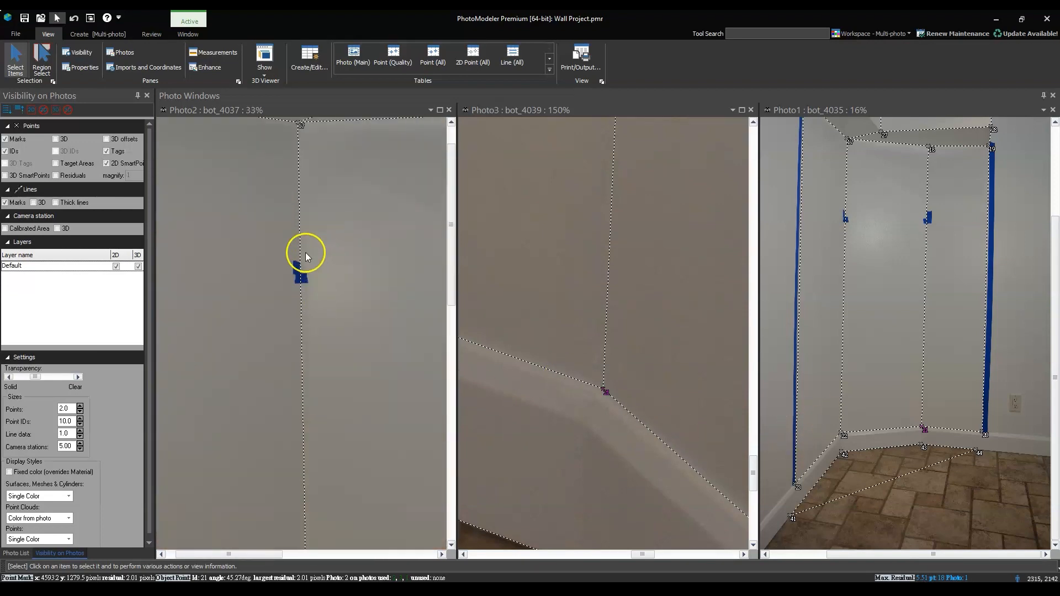
pyautogui.scroll(-4, 293, 272)
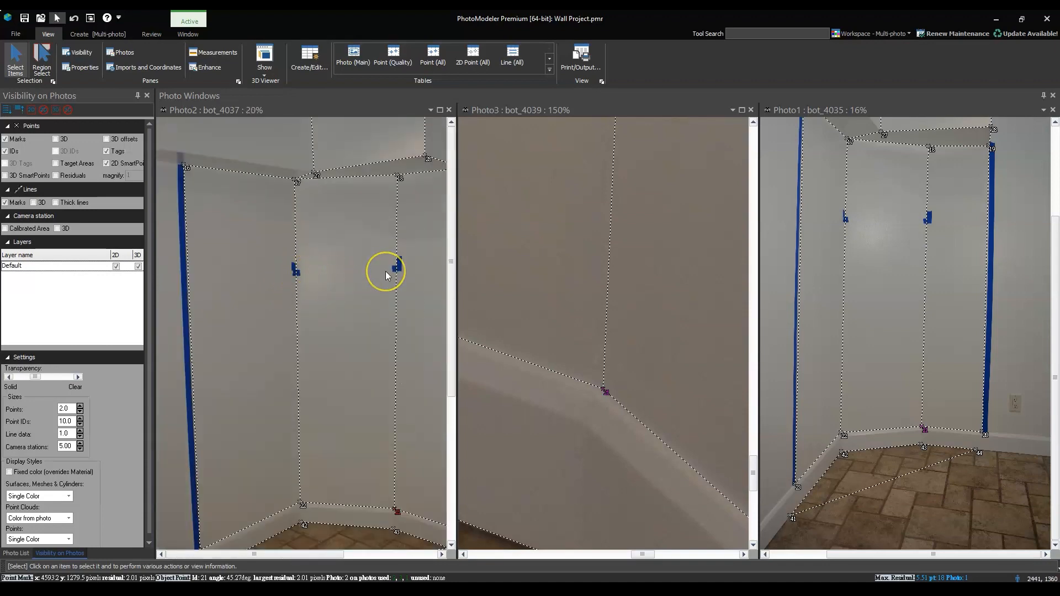
pyautogui.scroll(-3, 385, 271)
pyautogui.scroll(-2, 638, 325)
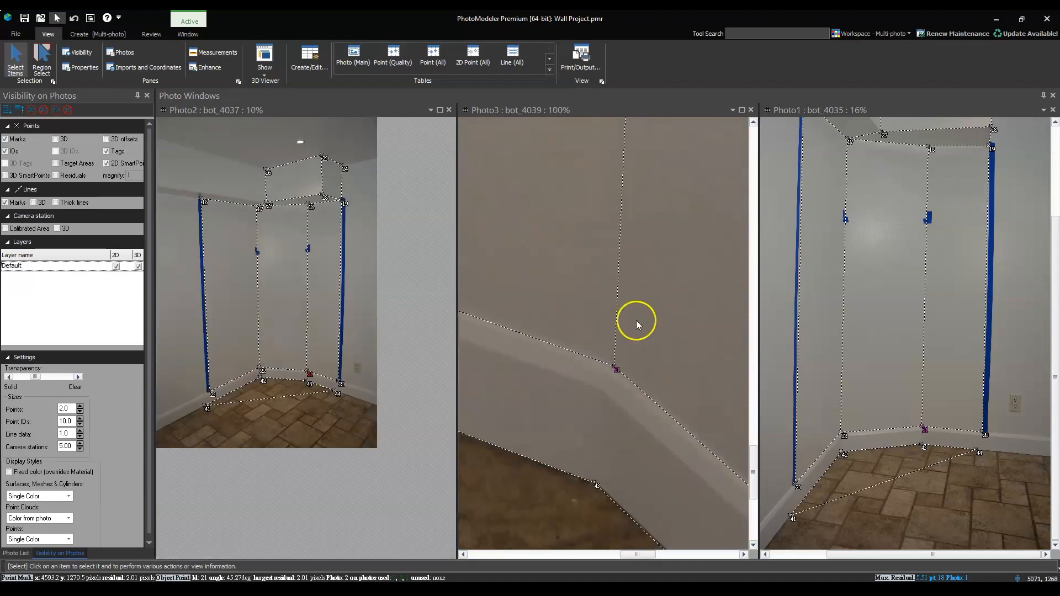
pyautogui.scroll(-6, 638, 325)
pyautogui.scroll(-1, 804, 326)
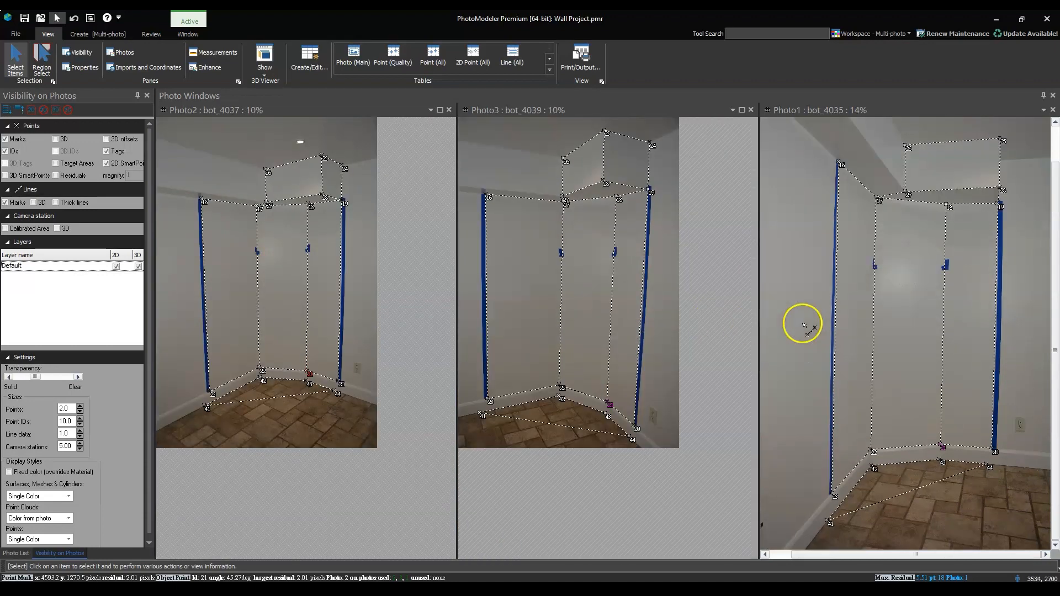
# Dock the 3D view, hide the photo windows, widen the 3D view, and rotate the wall and soffit wireframe upright for inspection
pyautogui.scroll(-2, 803, 323)
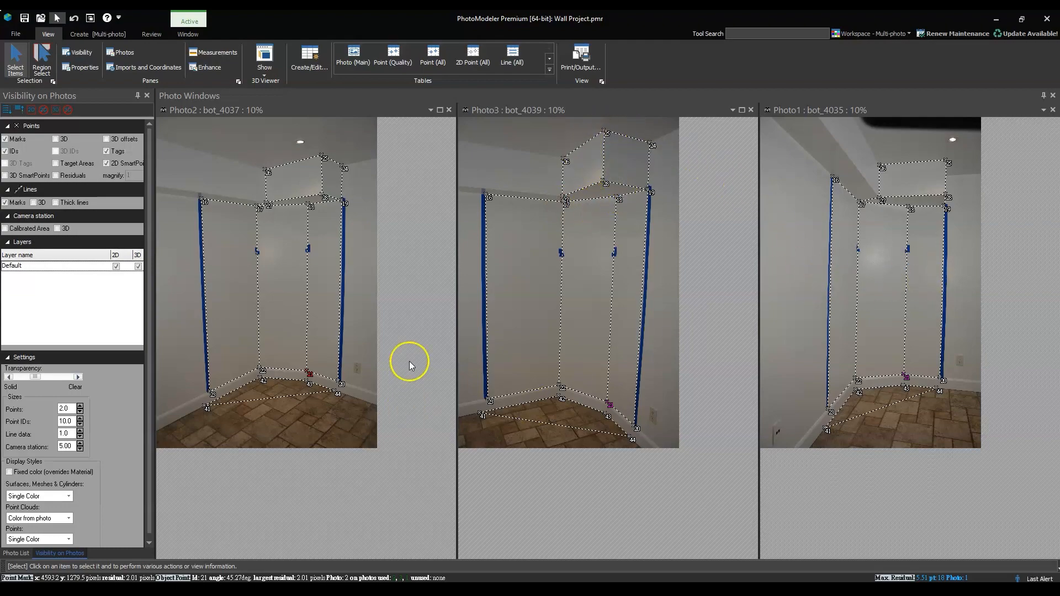
pyautogui.press('m')
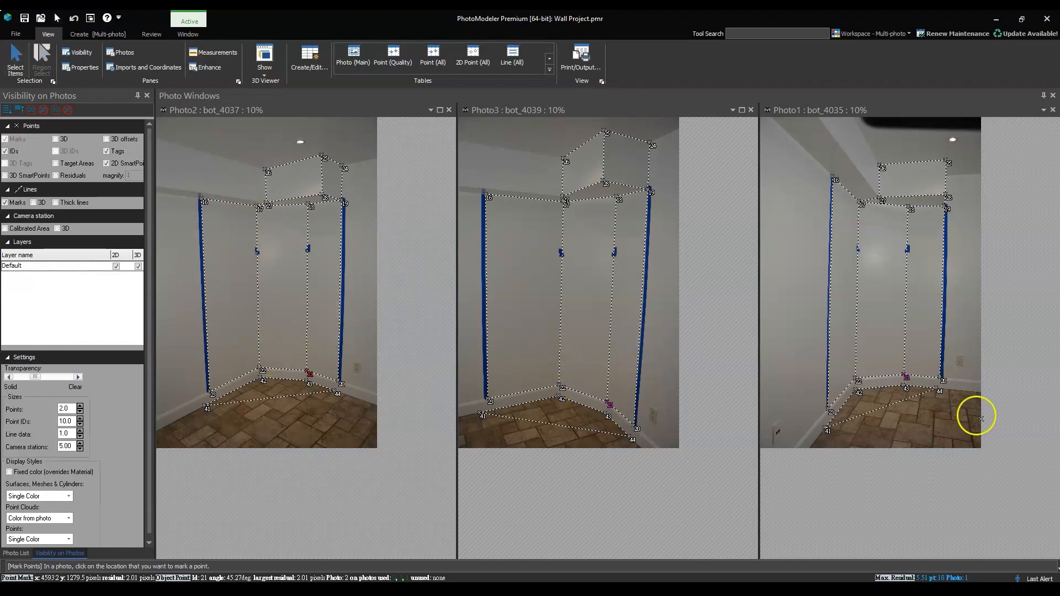
pyautogui.moveTo(342, 96); pyautogui.dragTo(1044, 325)
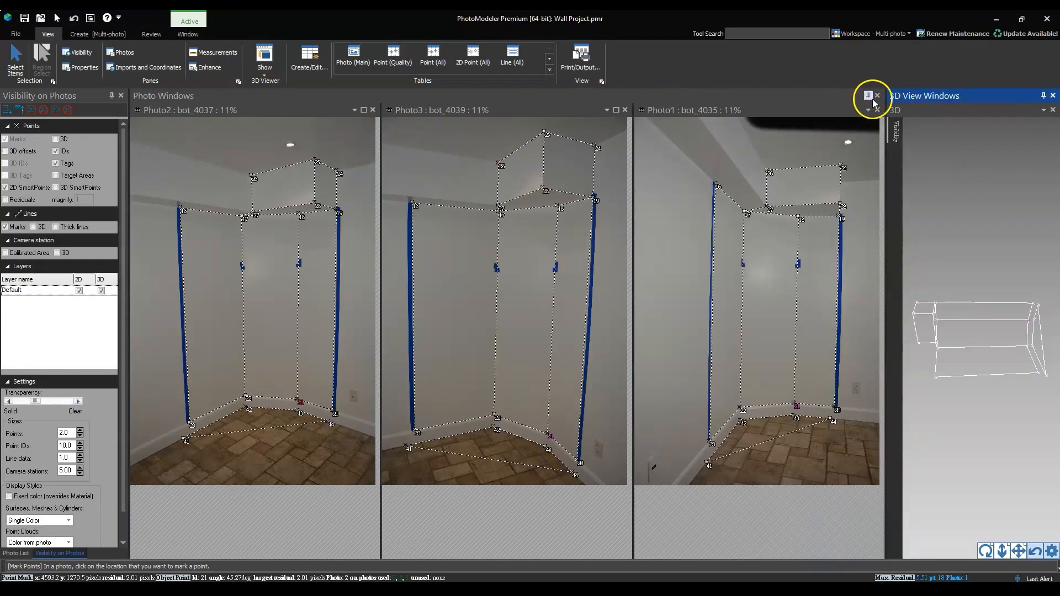
pyautogui.click(876, 96)
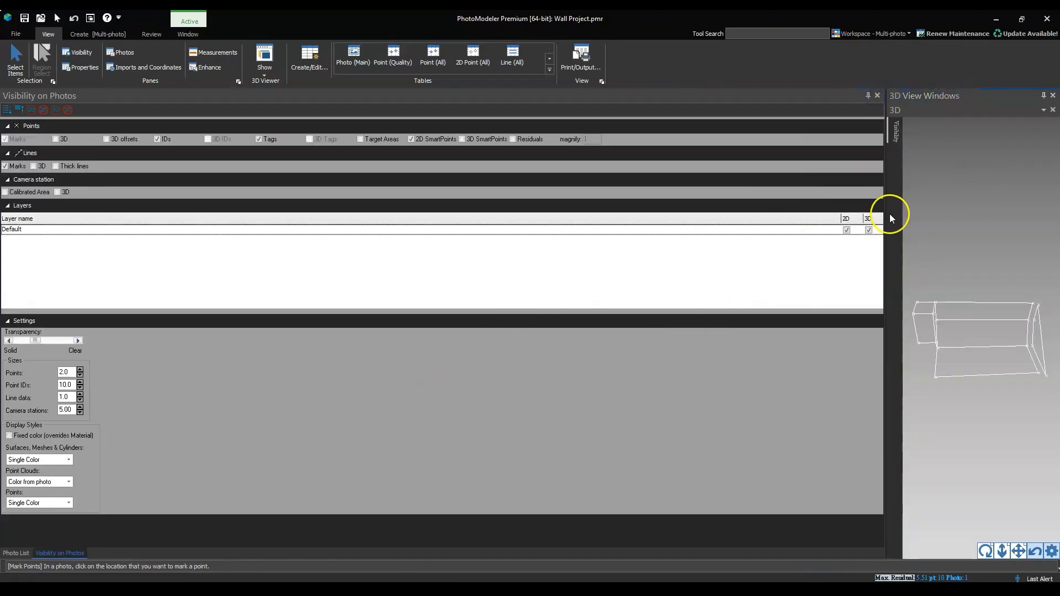
pyautogui.moveTo(890, 214); pyautogui.dragTo(143, 243)
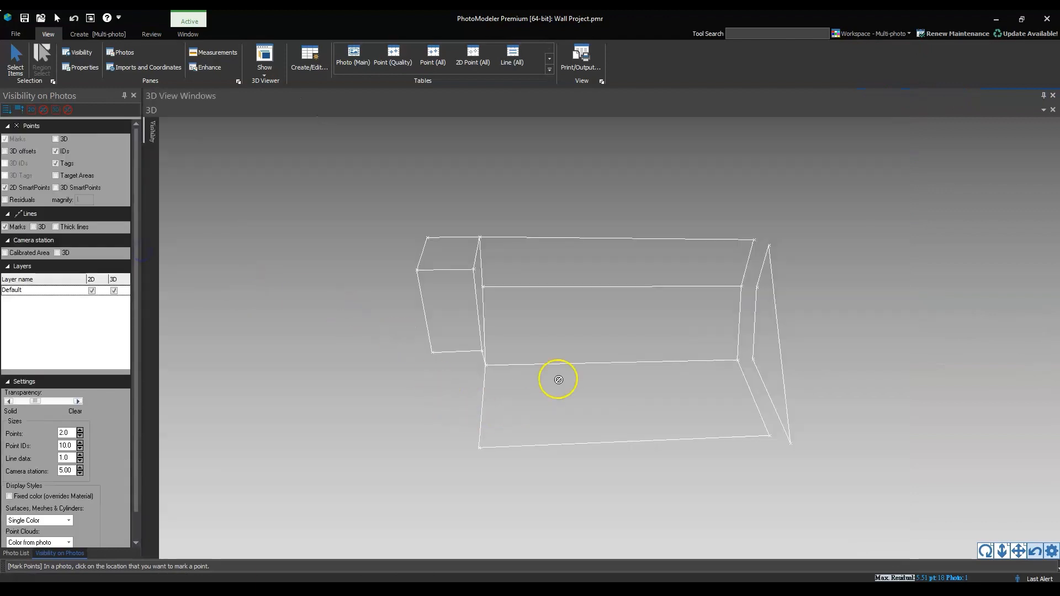
pyautogui.moveTo(559, 379); pyautogui.dragTo(597, 473)
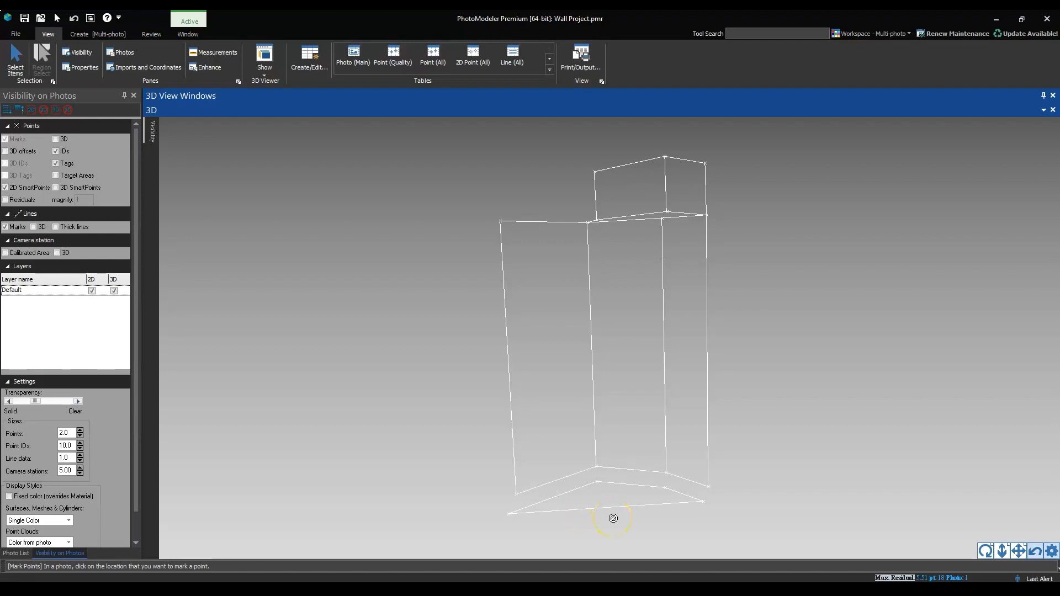
# Create a path surface on the leftmost wall panel bounded by its top, corner, baseboard and outer vertical edges
pyautogui.click(560, 401)
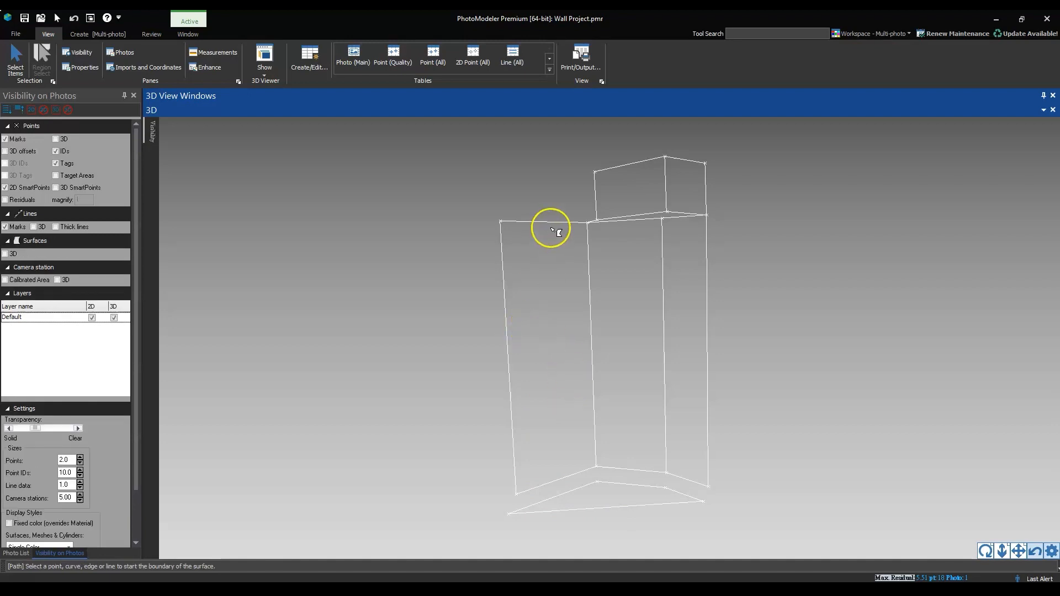
pyautogui.moveTo(601, 335)
pyautogui.mouseDown(button='right')
pyautogui.moveTo(630, 338)
pyautogui.moveTo(646, 307)
pyautogui.moveTo(592, 344)
pyautogui.mouseUp(button='right')
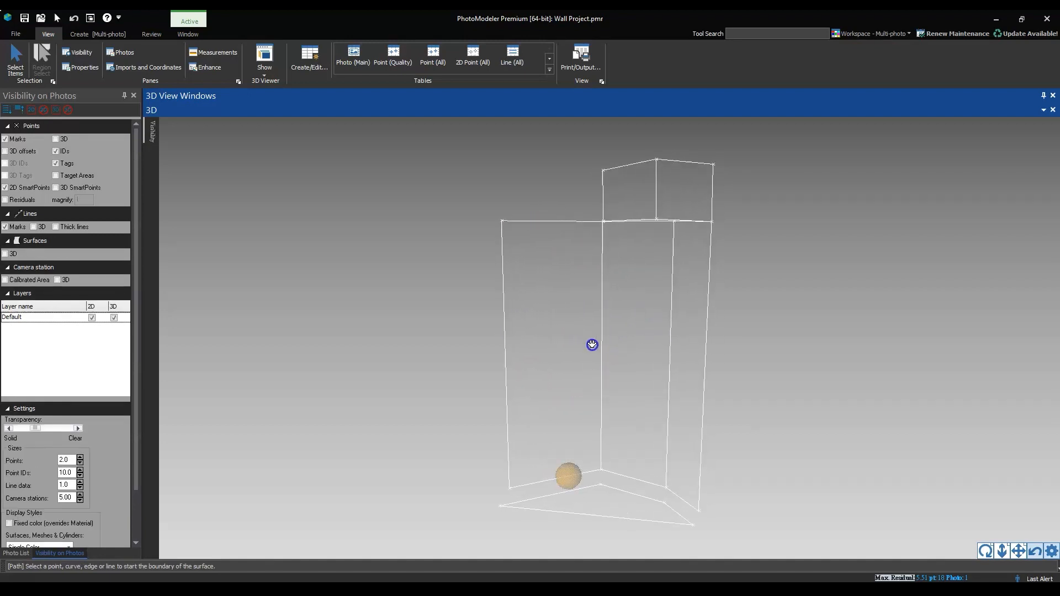
pyautogui.click(556, 221)
pyautogui.click(602, 286)
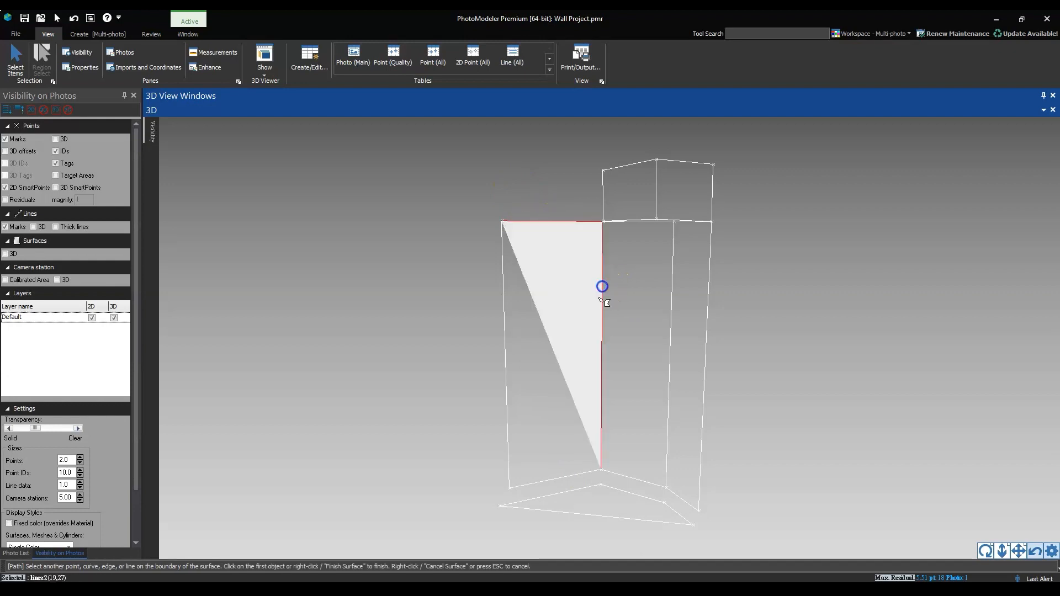
pyautogui.click(557, 478)
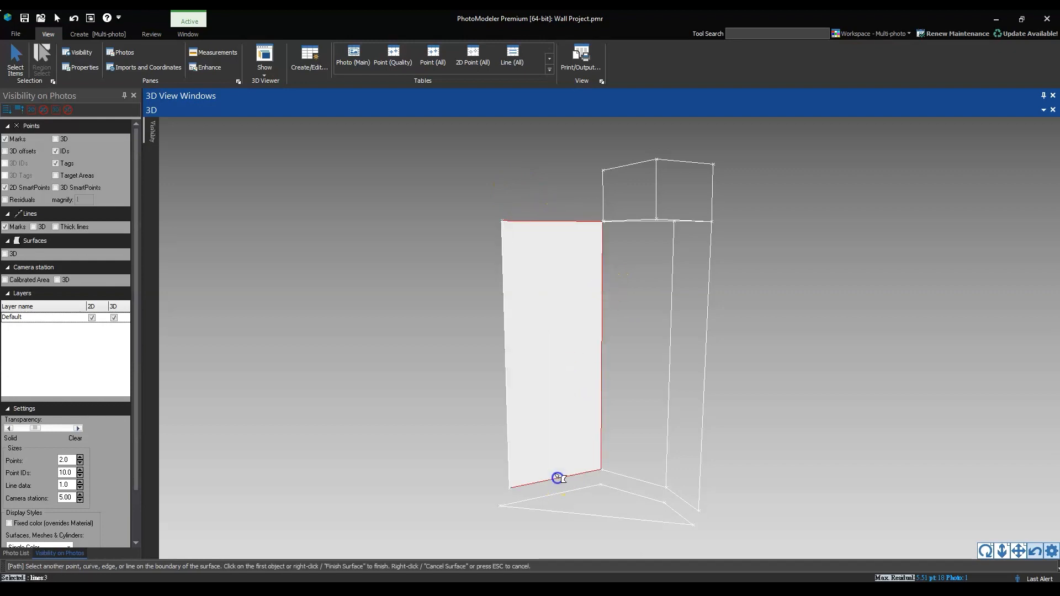
pyautogui.click(508, 448)
pyautogui.rightClick(555, 326)
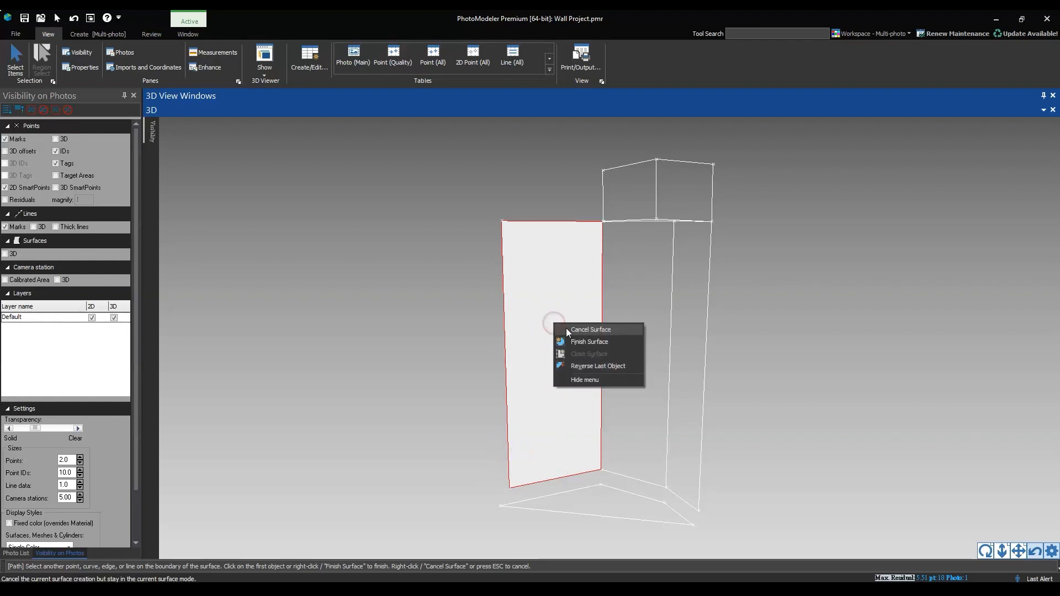
pyautogui.click(569, 338)
# Create a path surface on the middle wall panel from its top edge, both vertical corner edges and baseboard edge
pyautogui.moveTo(626, 294); pyautogui.dragTo(638, 270)
pyautogui.click(638, 241)
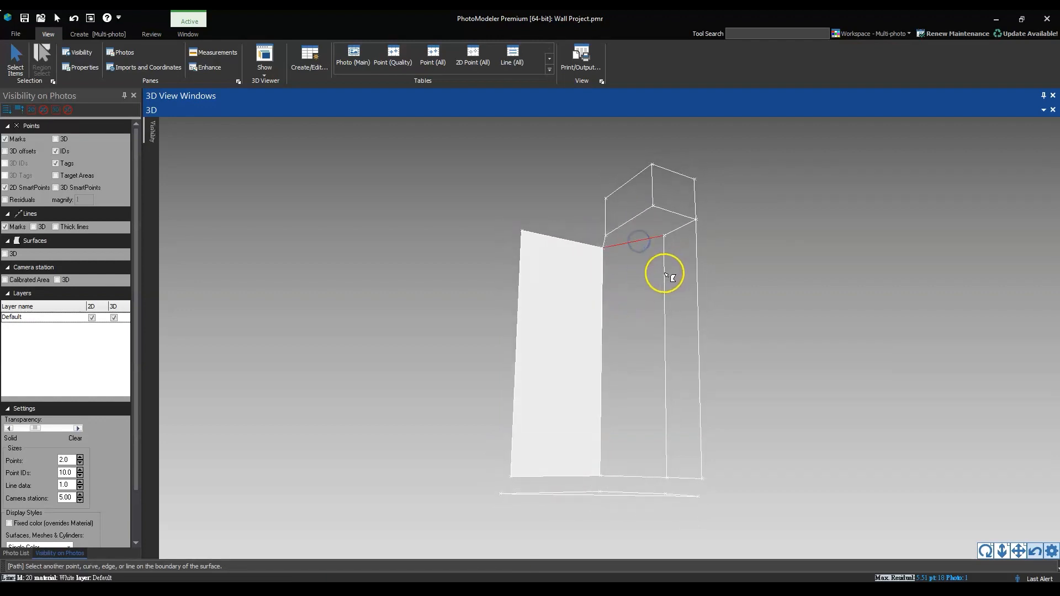
pyautogui.click(664, 272)
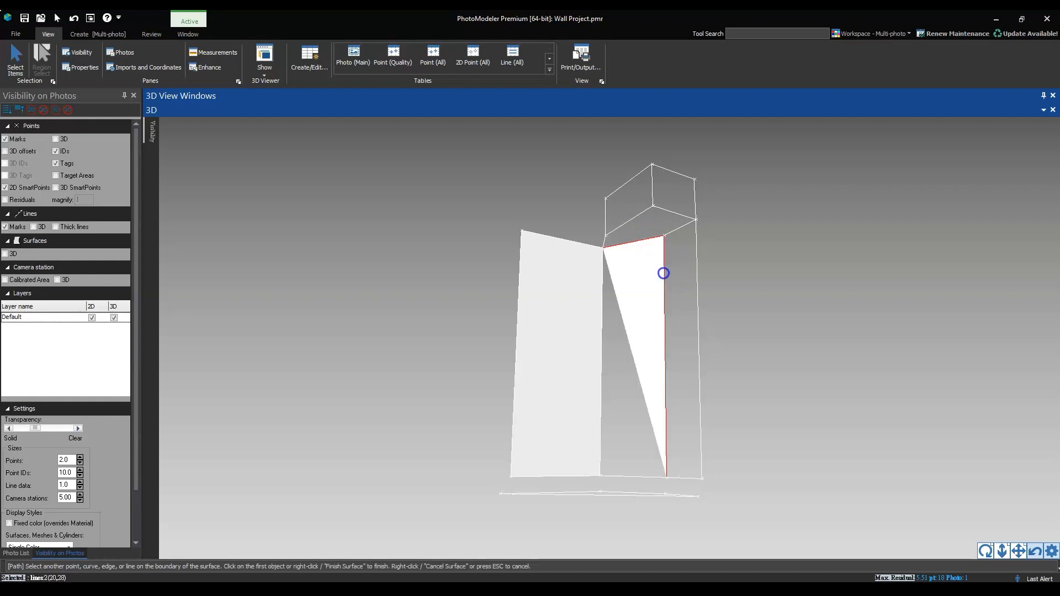
pyautogui.click(639, 482)
pyautogui.click(602, 442)
pyautogui.rightClick(635, 395)
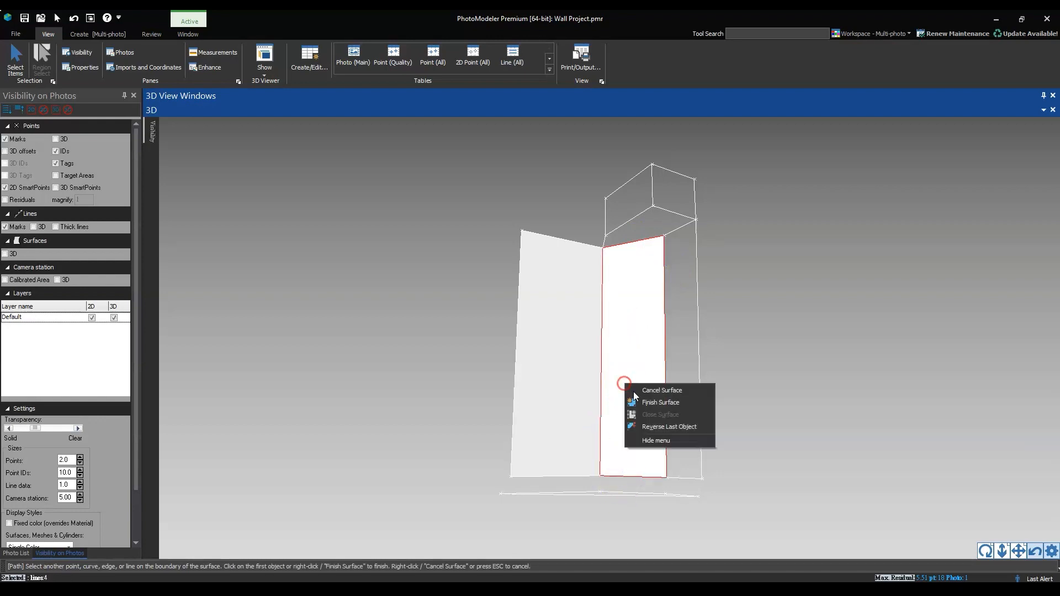
pyautogui.click(636, 402)
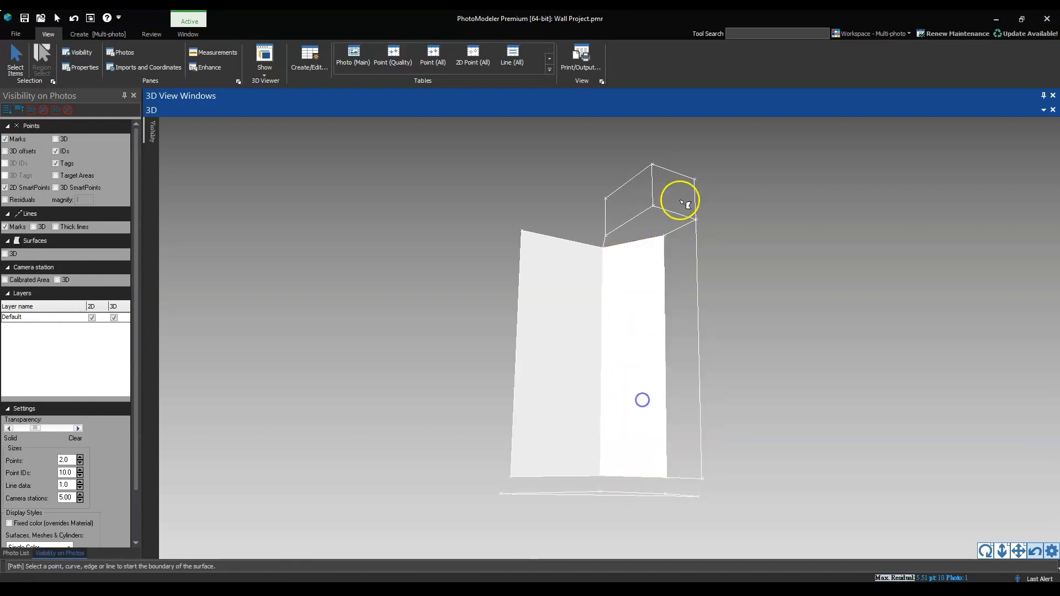
# Create a path surface on the narrow right wall panel from its top, outer vertical and baseboard edges
pyautogui.click(700, 251)
pyautogui.click(675, 479)
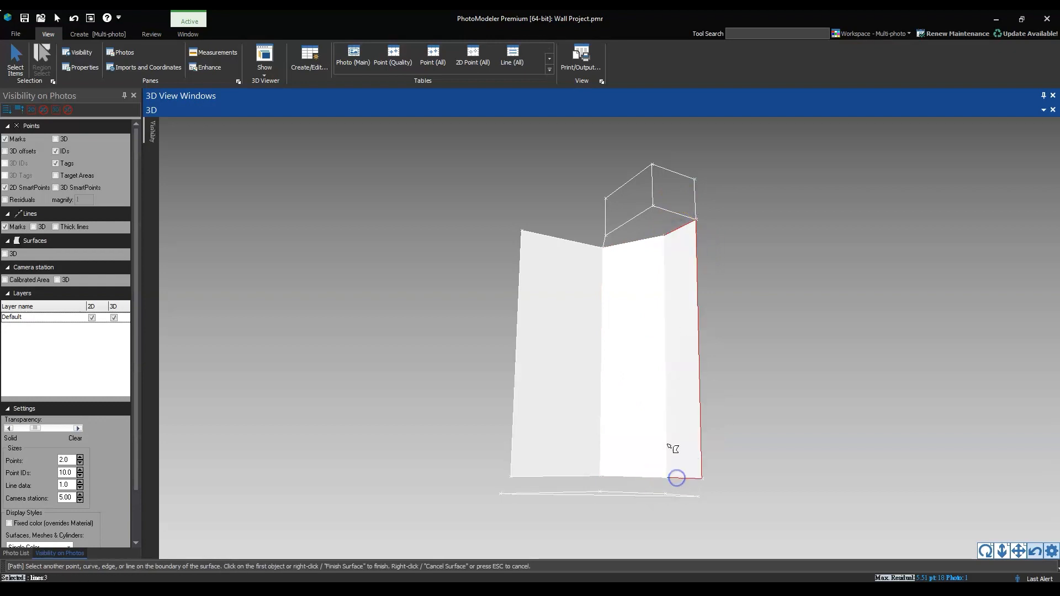
pyautogui.rightClick(669, 443)
pyautogui.click(702, 458)
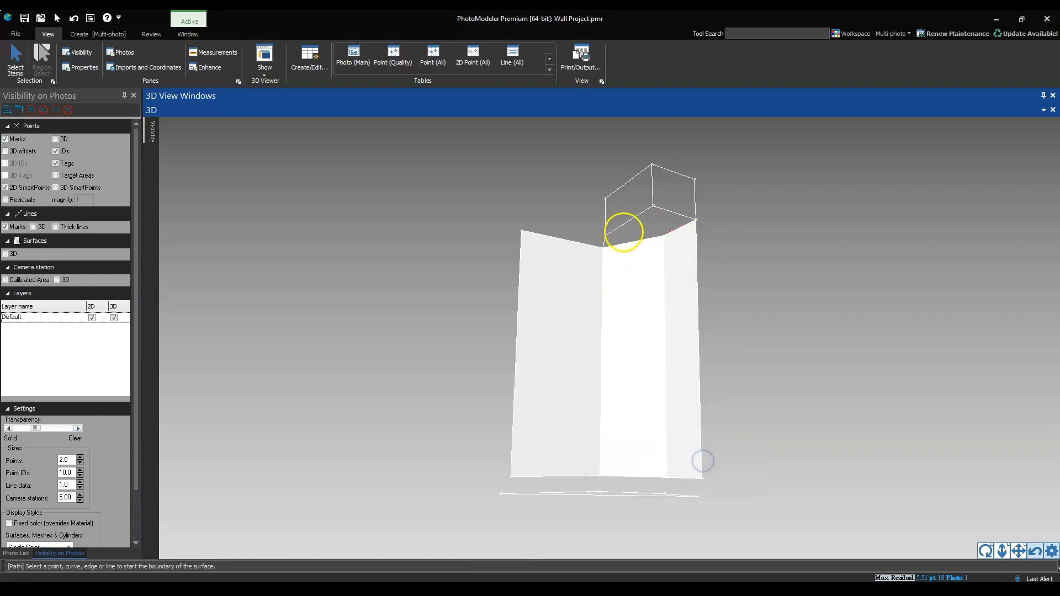
# Create a path surface on the soffit's underside, following its two front edges, the wall top edges and the short connecting edge
pyautogui.scroll(5, 623, 232)
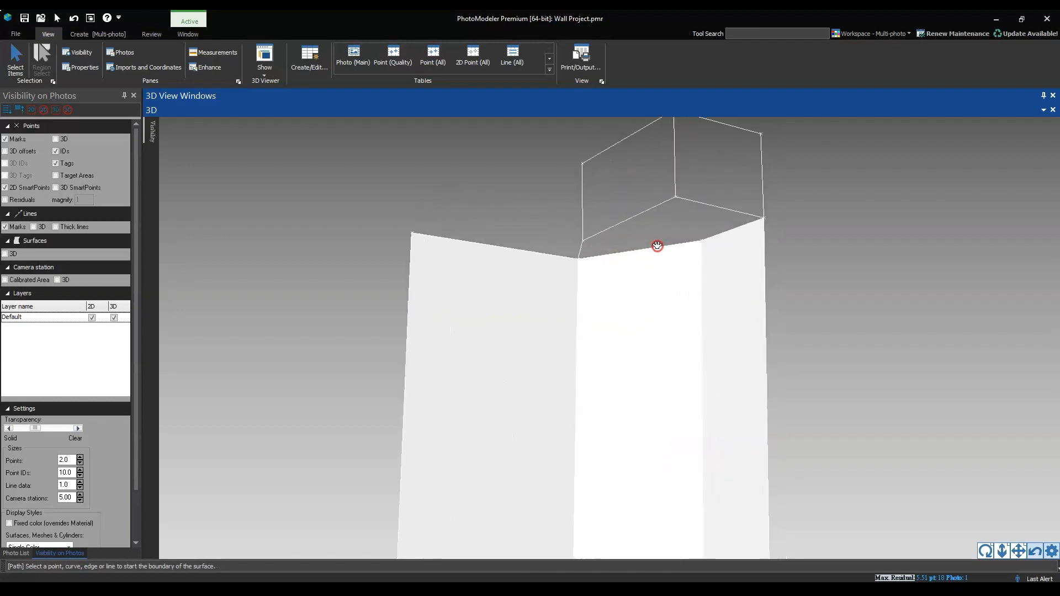
pyautogui.scroll(2, 657, 246)
pyautogui.click(617, 218)
pyautogui.click(724, 208)
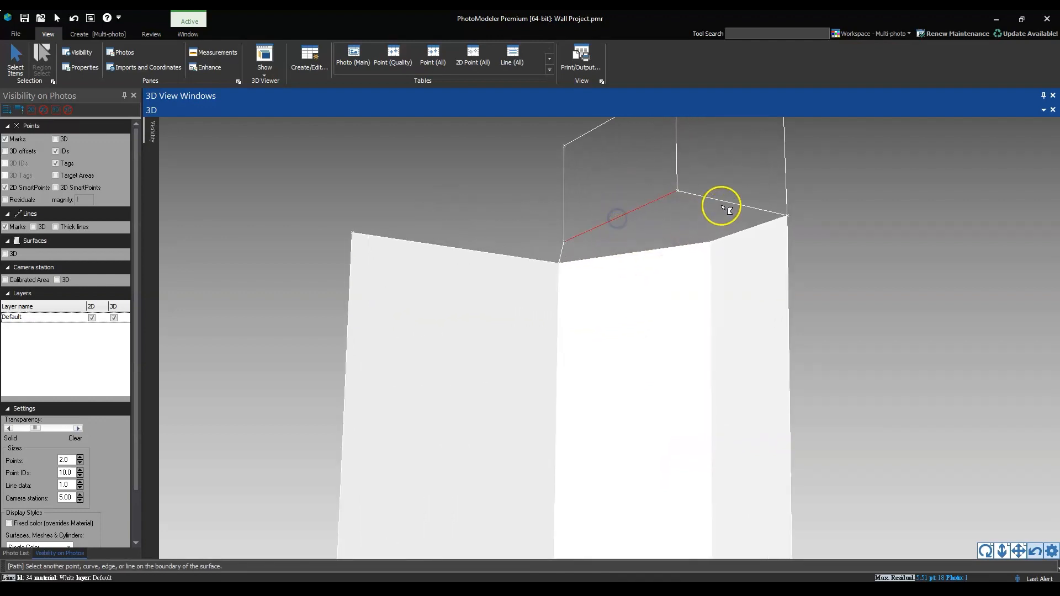
pyautogui.click(752, 226)
pyautogui.click(684, 248)
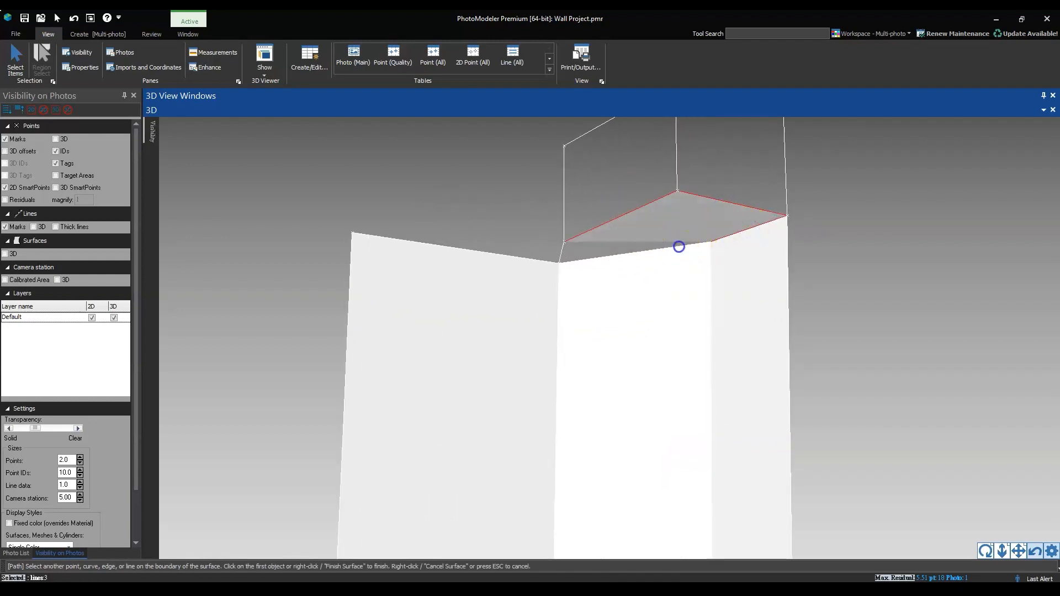
pyautogui.rightClick(561, 254)
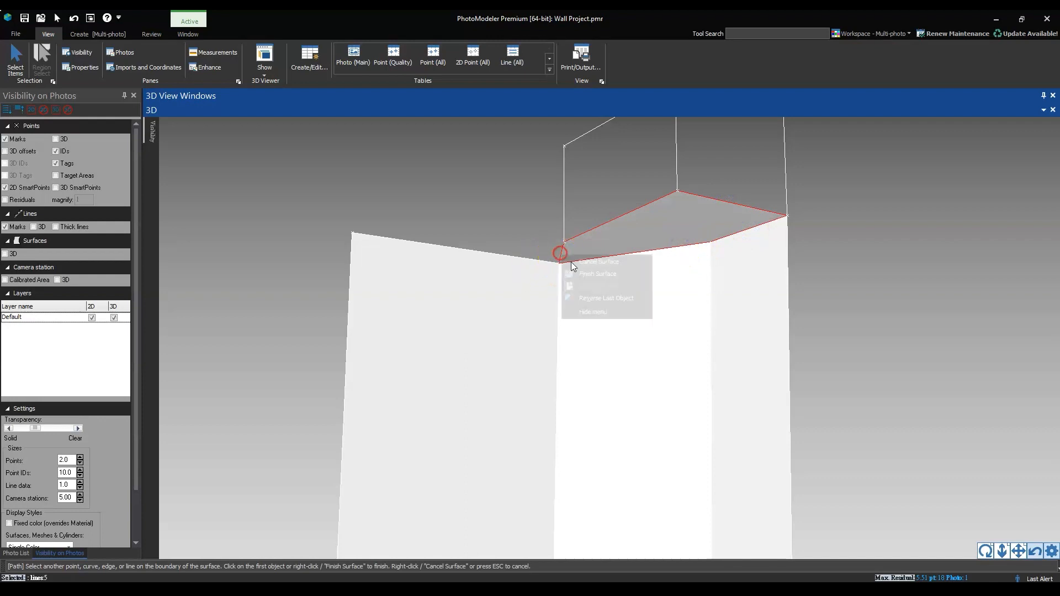
pyautogui.click(582, 268)
# Create a path surface on the soffit's left vertical face from its four boundary lines
pyautogui.moveTo(560, 182); pyautogui.dragTo(599, 261, button='right')
pyautogui.click(592, 229)
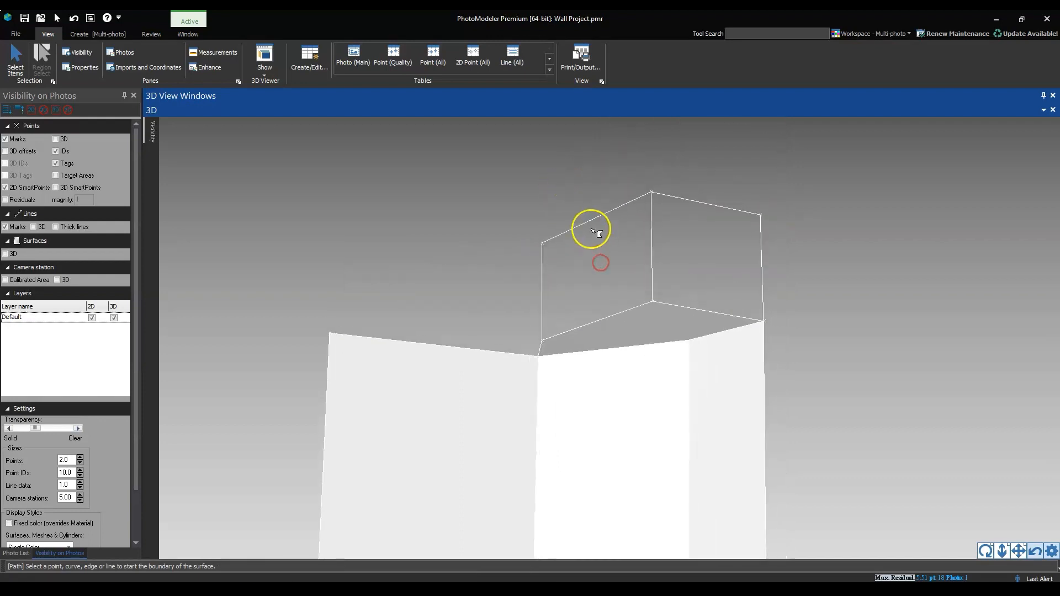
pyautogui.click(653, 239)
pyautogui.click(623, 311)
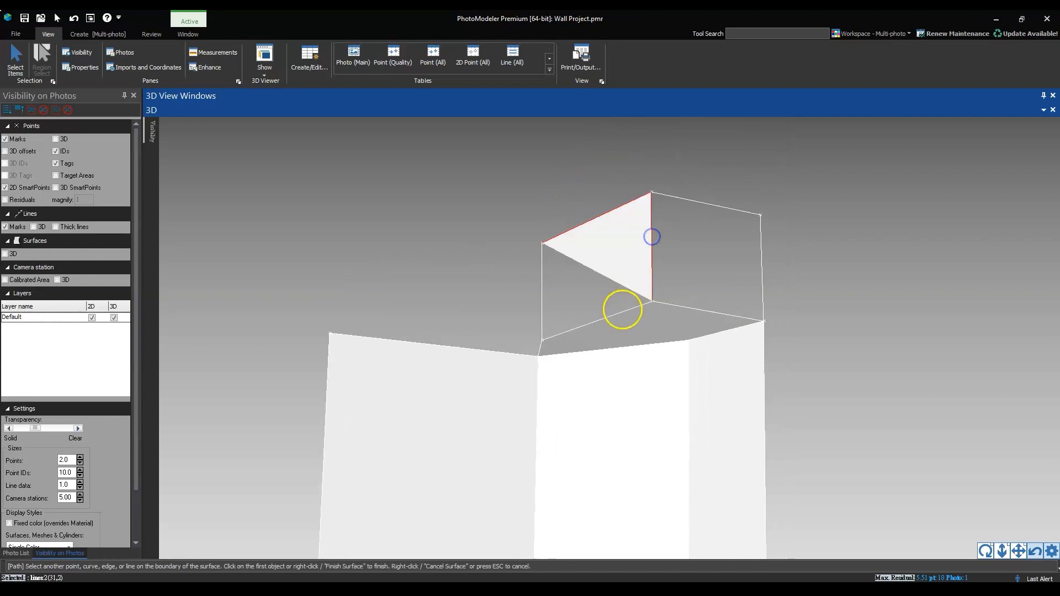
pyautogui.click(543, 316)
pyautogui.rightClick(542, 317)
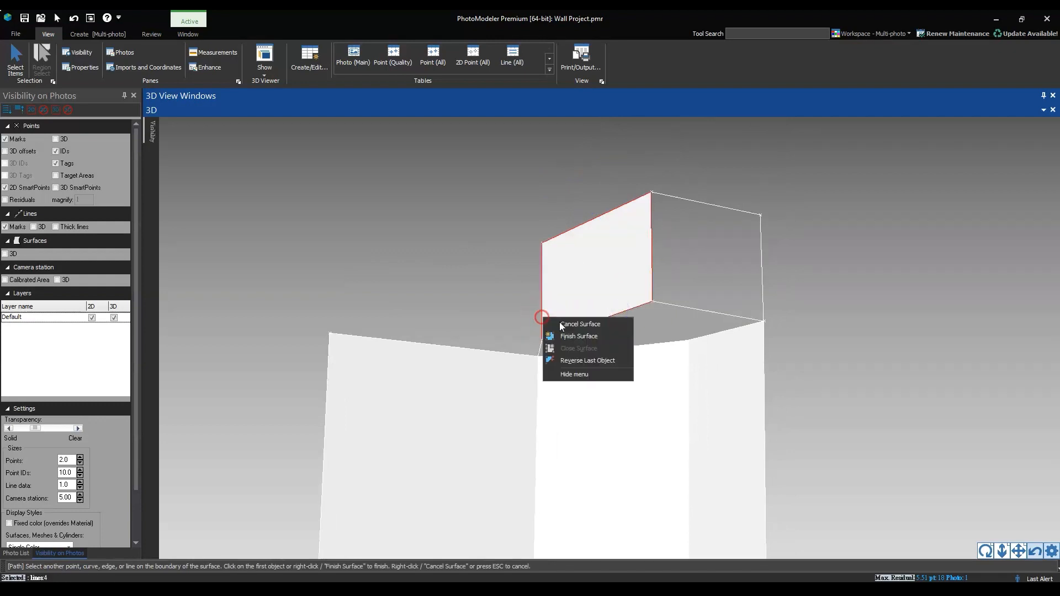
pyautogui.click(565, 334)
# Create a path surface on the soffit's right vertical face from its top, outer vertical and bottom edges
pyautogui.click(690, 200)
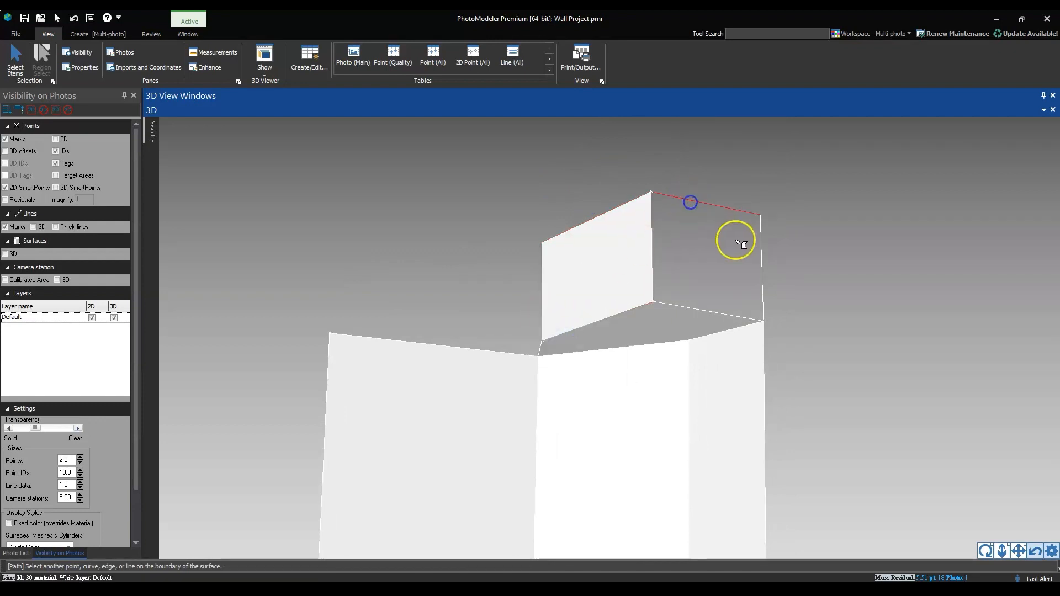
pyautogui.click(760, 257)
pyautogui.click(693, 307)
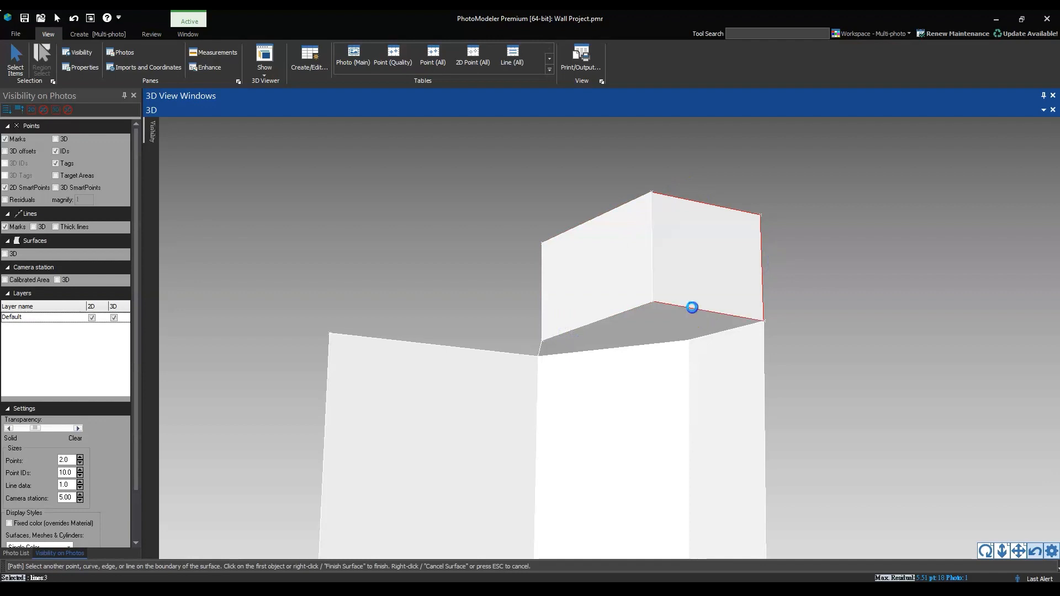
pyautogui.rightClick(655, 274)
pyautogui.click(677, 283)
# Create a path surface on the floor from its four boundary lines, check the whole surfaced model, and leave the Path tool
pyautogui.moveTo(680, 293); pyautogui.dragTo(616, 301)
pyautogui.click(632, 331)
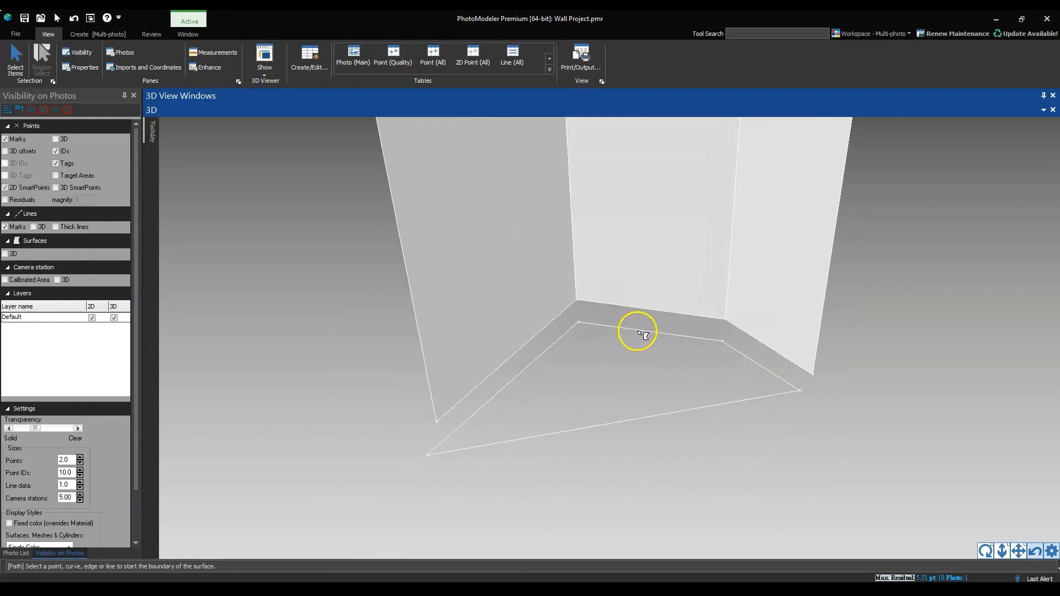
pyautogui.click(752, 365)
pyautogui.click(694, 409)
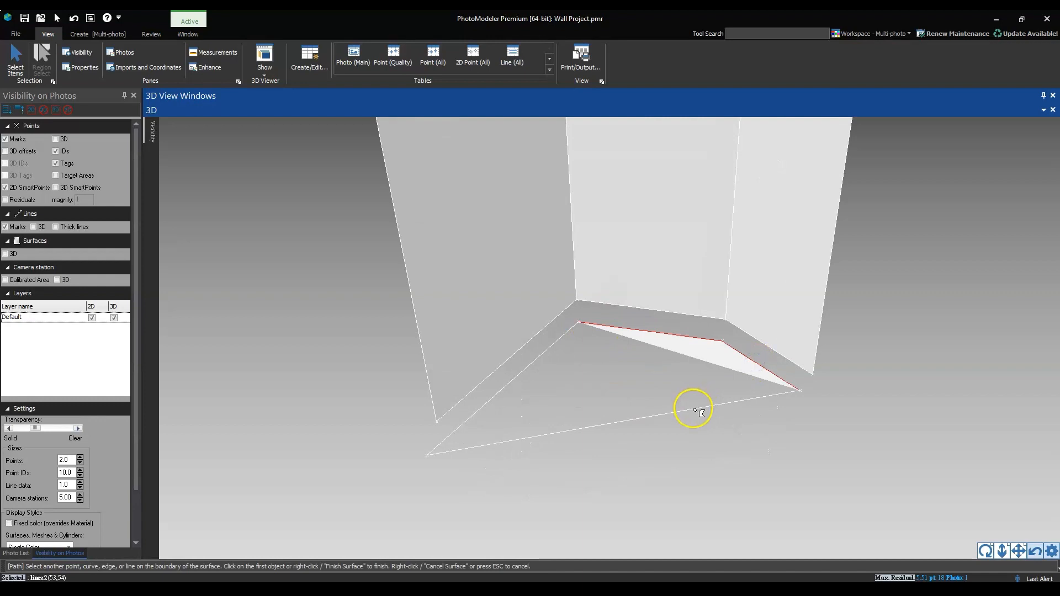
pyautogui.click(498, 386)
pyautogui.rightClick(503, 384)
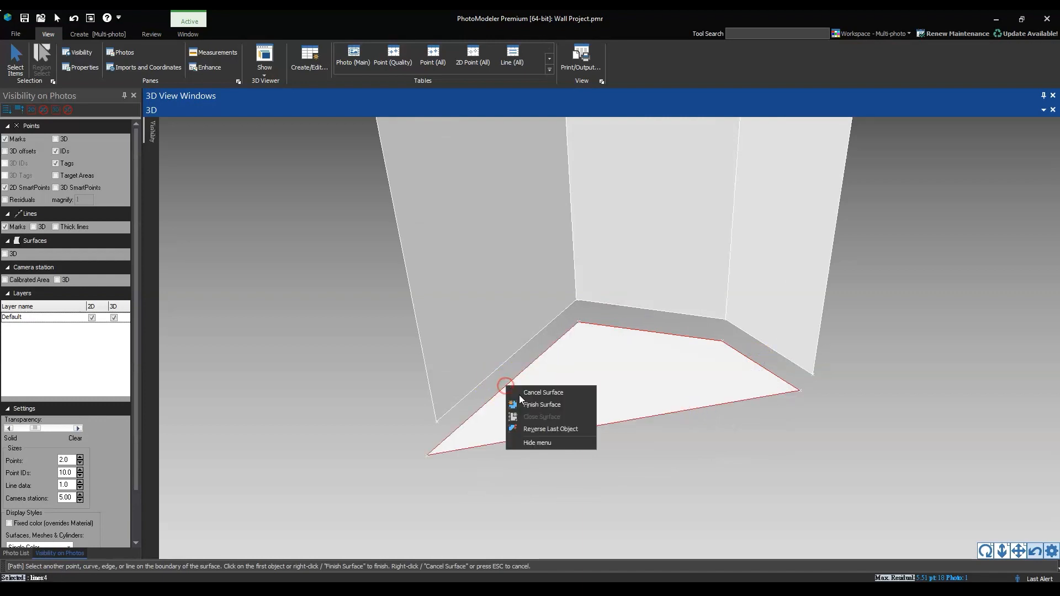
pyautogui.click(529, 399)
pyautogui.scroll(-2, 586, 330)
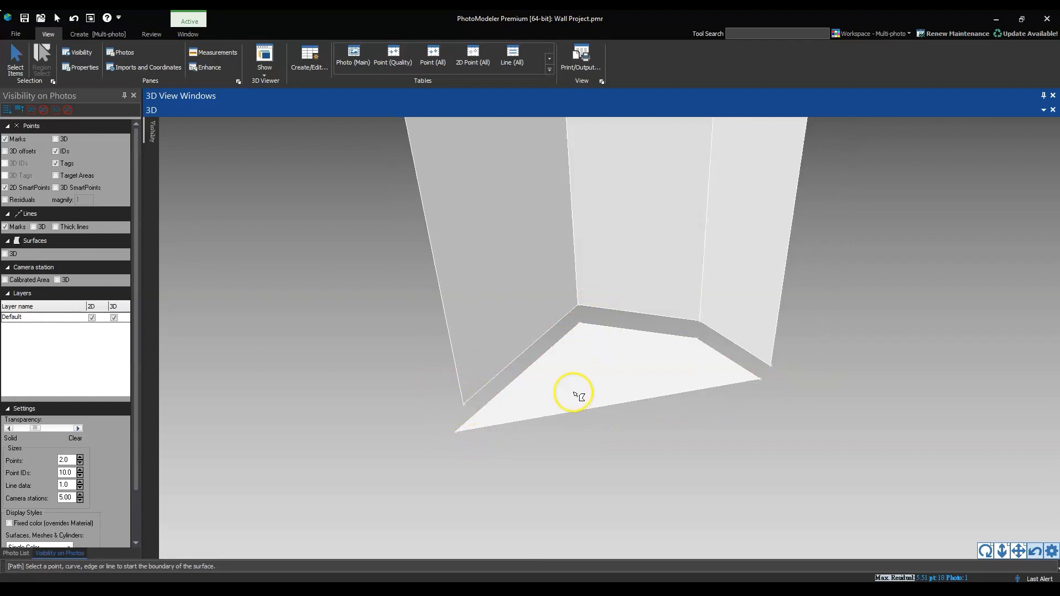
pyautogui.moveTo(587, 383)
pyautogui.mouseDown()
pyautogui.moveTo(557, 332)
pyautogui.moveTo(570, 350)
pyautogui.moveTo(588, 344)
pyautogui.moveTo(578, 375)
pyautogui.moveTo(589, 343)
pyautogui.moveTo(590, 379)
pyautogui.mouseUp()
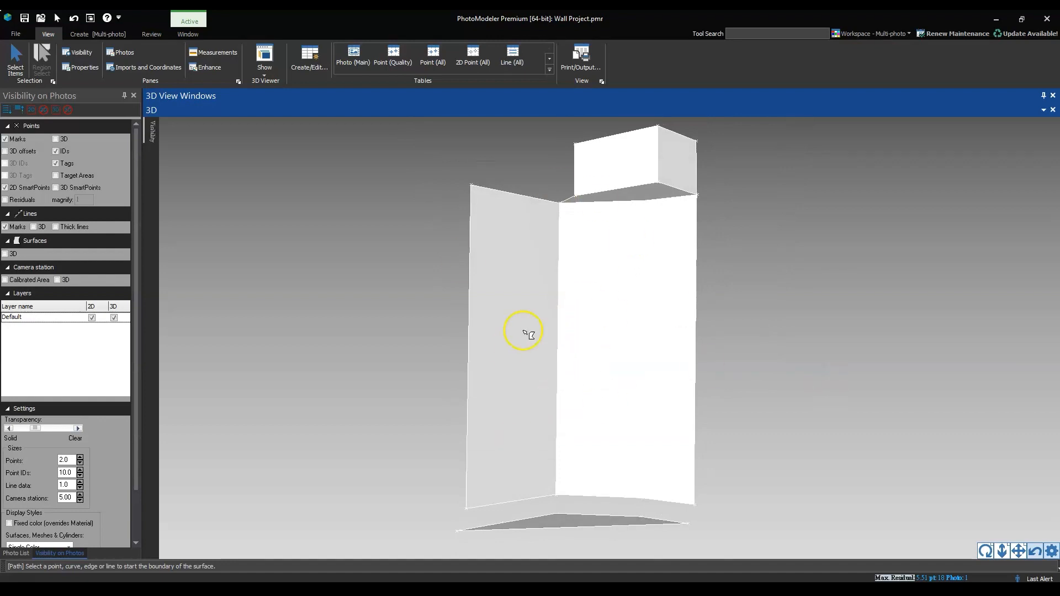
pyautogui.press('Escape')
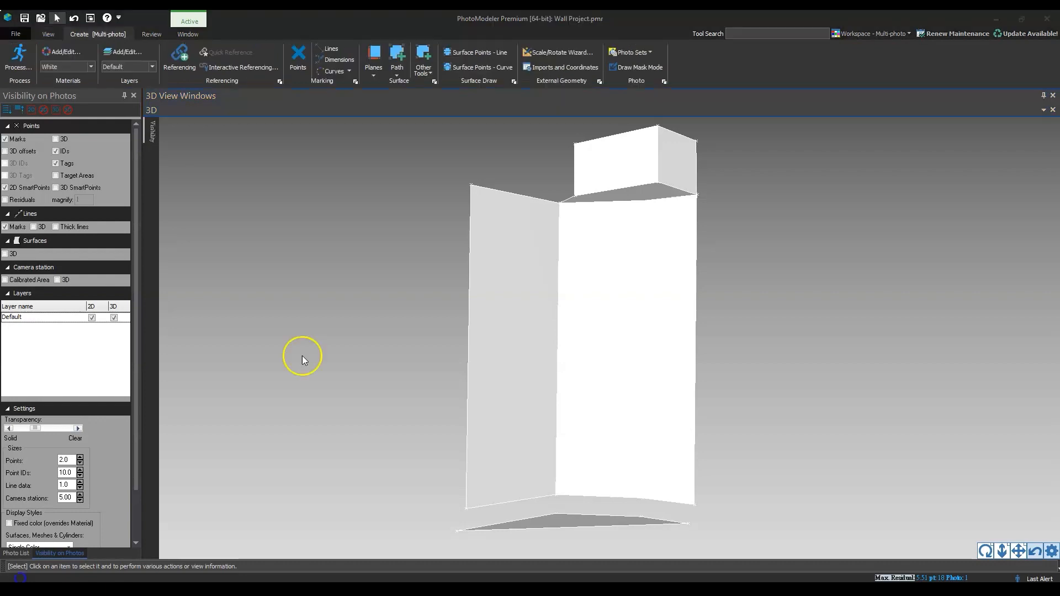
# Start the Scale/Rotate Wizard with centimeters as the project units and 197 as the known distance
pyautogui.click(93, 35)
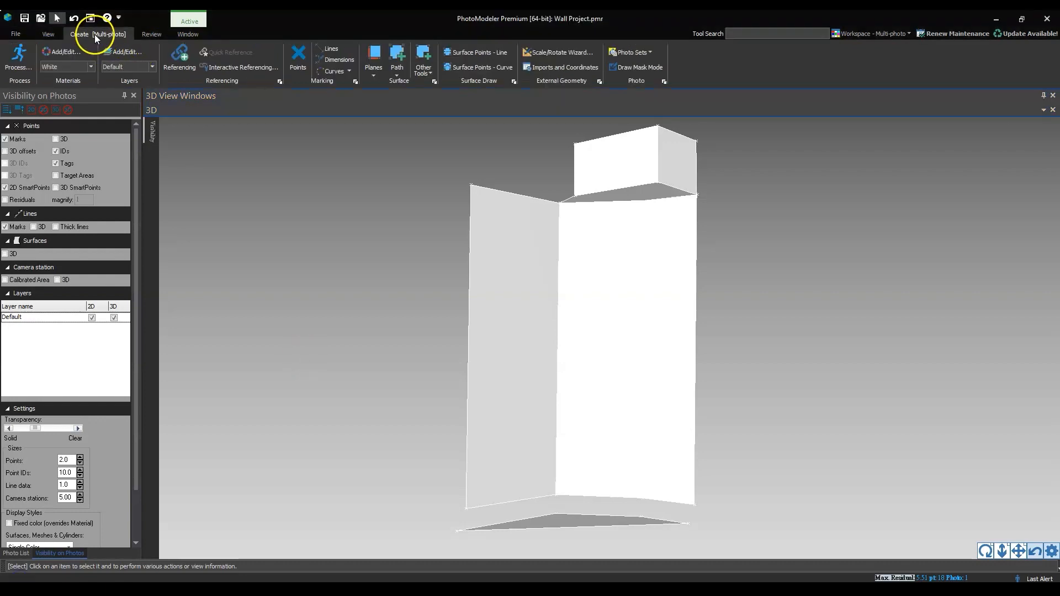
pyautogui.click(539, 51)
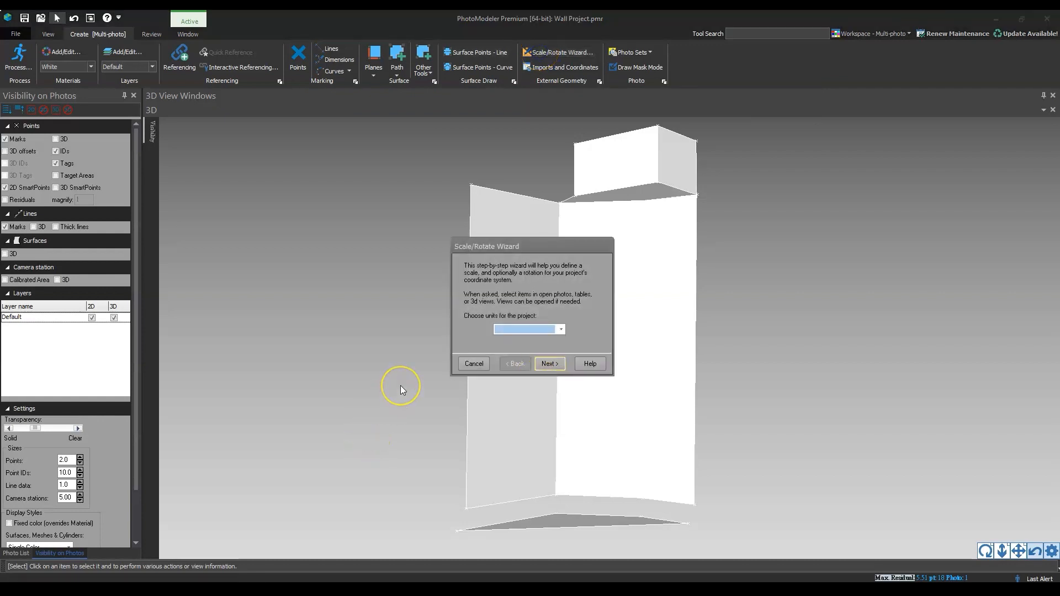
pyautogui.click(561, 330)
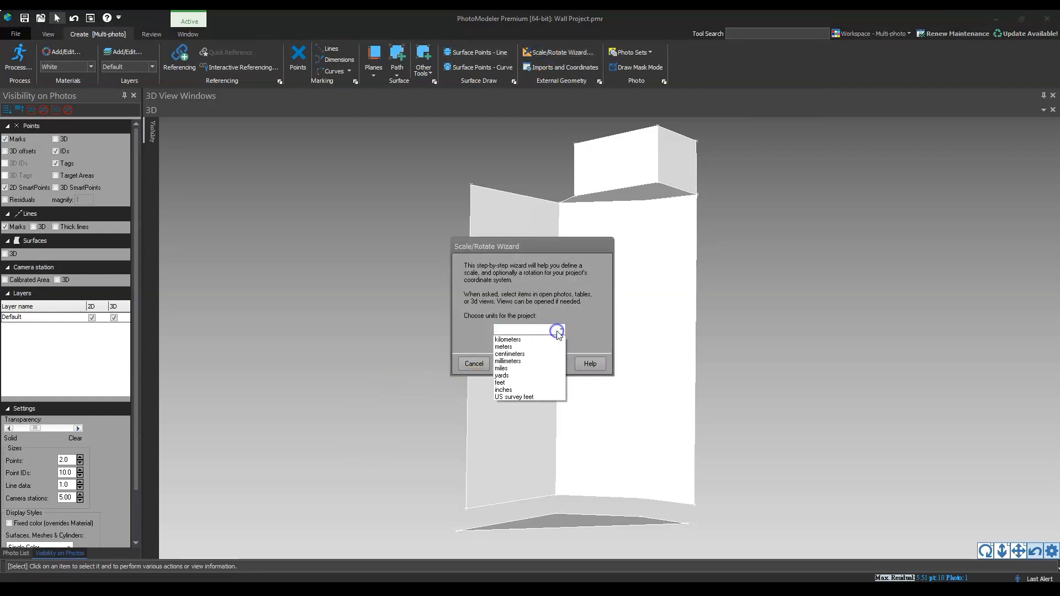
pyautogui.click(525, 354)
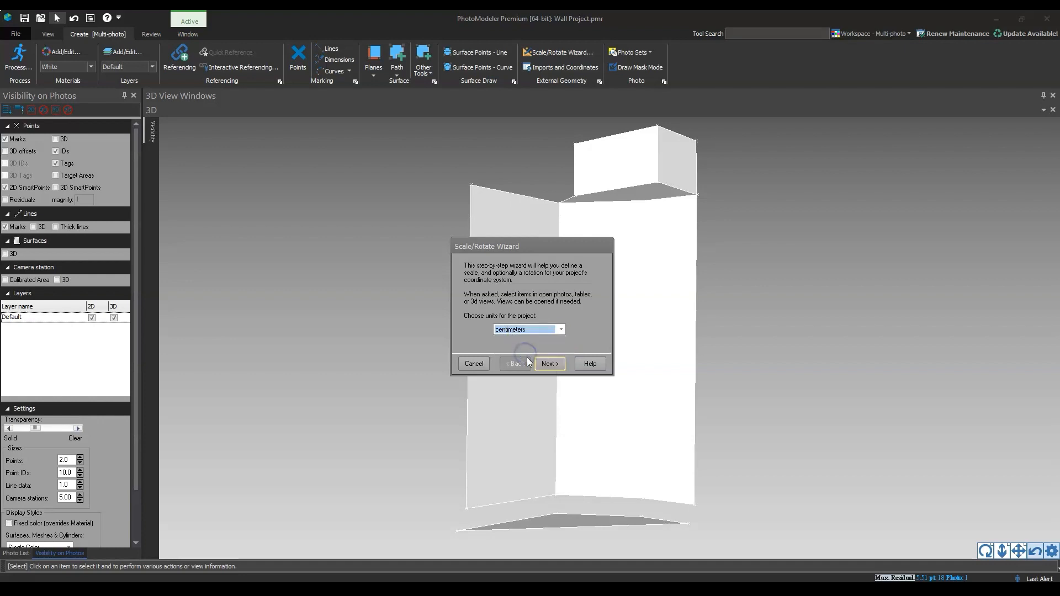
pyautogui.click(545, 363)
pyautogui.click(523, 328)
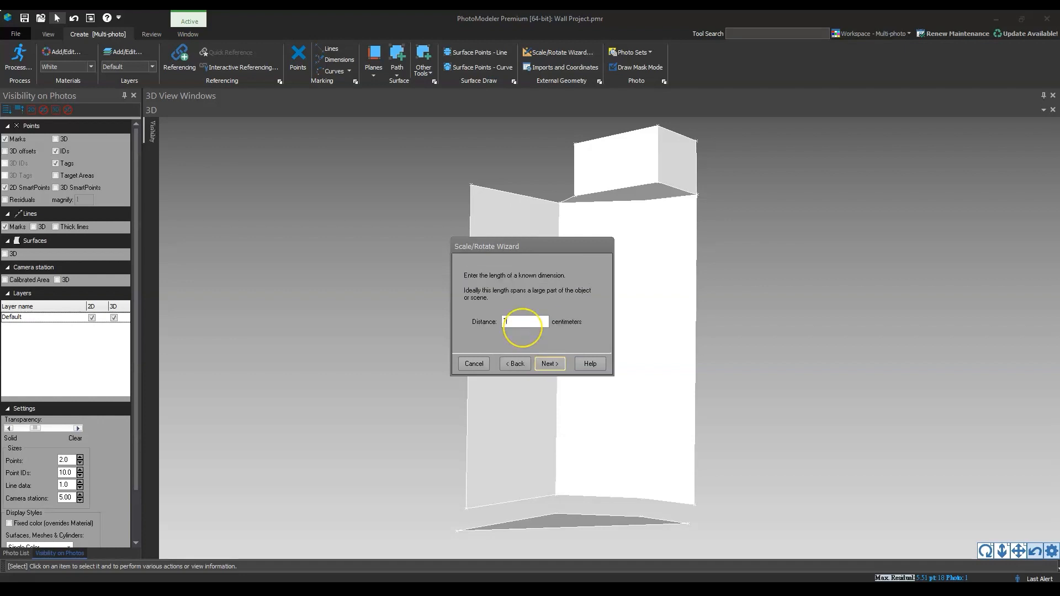
pyautogui.write('197')
pyautogui.click(548, 364)
# Define the scale with the left wall's outer vertical edge and choose to continue with a scale and a rotation
pyautogui.moveTo(512, 248); pyautogui.dragTo(781, 251)
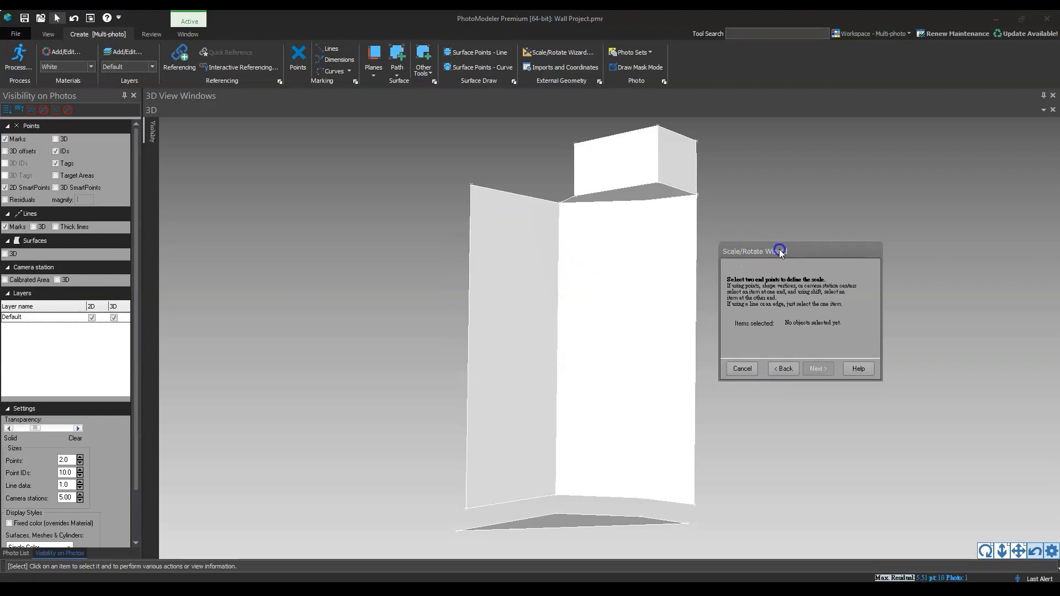
pyautogui.click(466, 493)
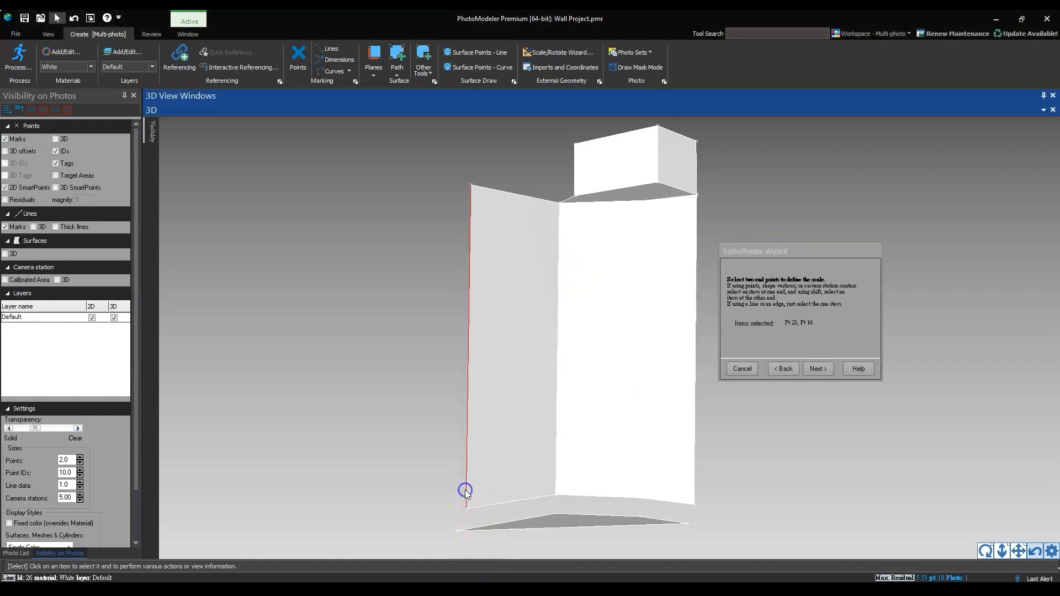
pyautogui.click(817, 368)
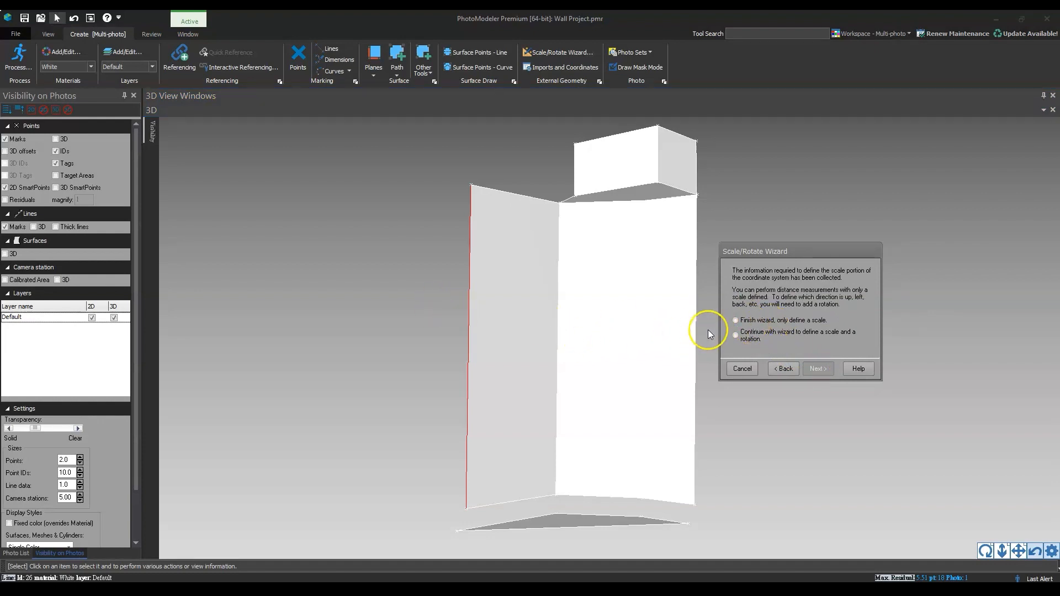
pyautogui.click(736, 334)
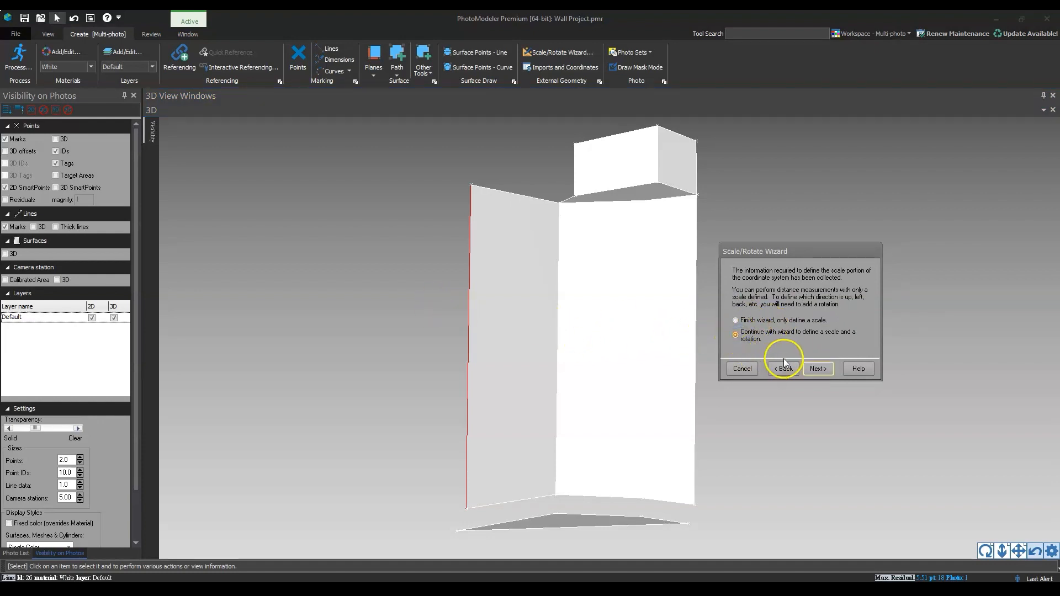
pyautogui.click(817, 369)
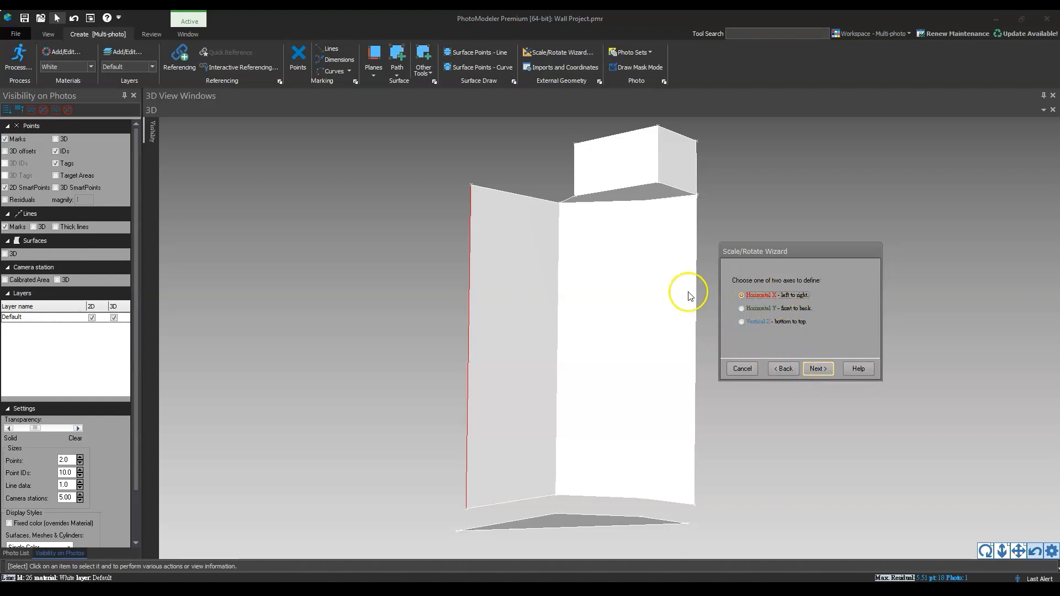
# Define the Horizontal X axis, left to right, with the top edge of the soffit's right vertical face
pyautogui.moveTo(651, 272); pyautogui.dragTo(625, 285)
pyautogui.moveTo(625, 285); pyautogui.dragTo(592, 345, button='middle')
pyautogui.scroll(3, 601, 326)
pyautogui.scroll(2, 592, 335)
pyautogui.moveTo(510, 363)
pyautogui.mouseDown(button='right')
pyautogui.moveTo(538, 360)
pyautogui.moveTo(520, 370)
pyautogui.mouseUp(button='right')
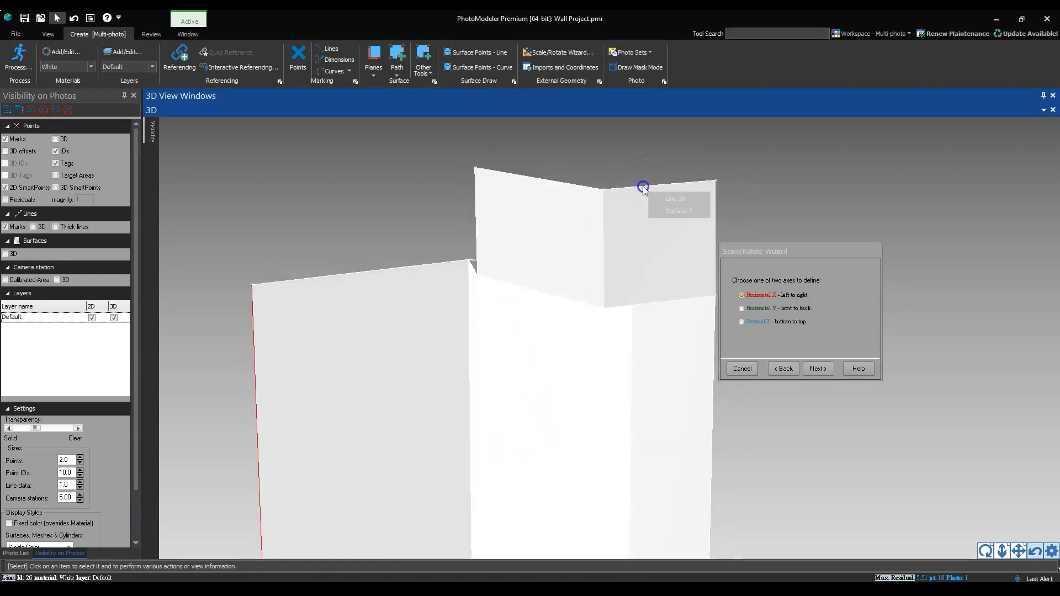
pyautogui.click(657, 197)
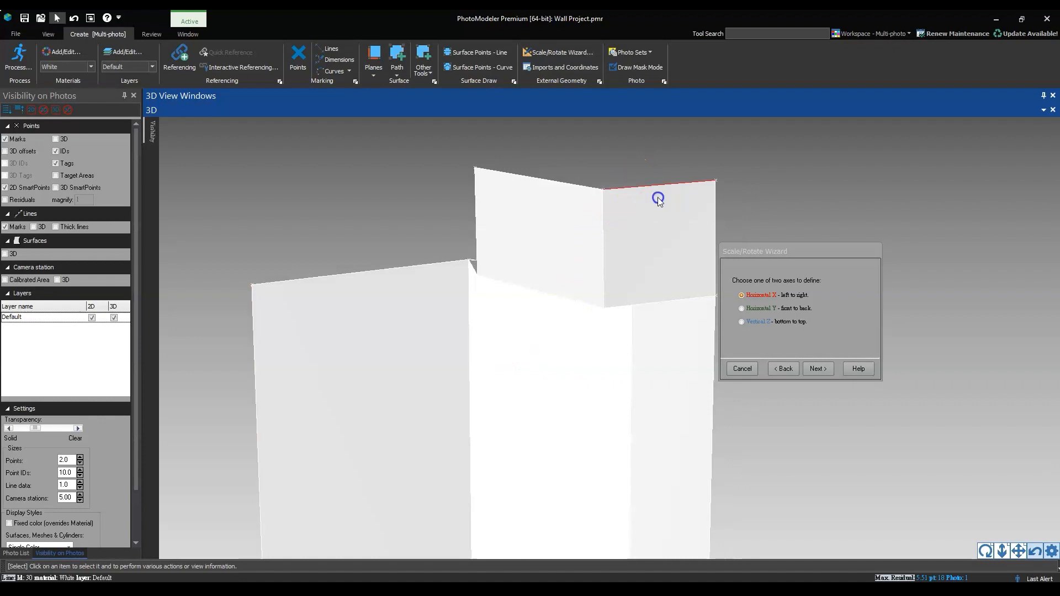
pyautogui.click(813, 368)
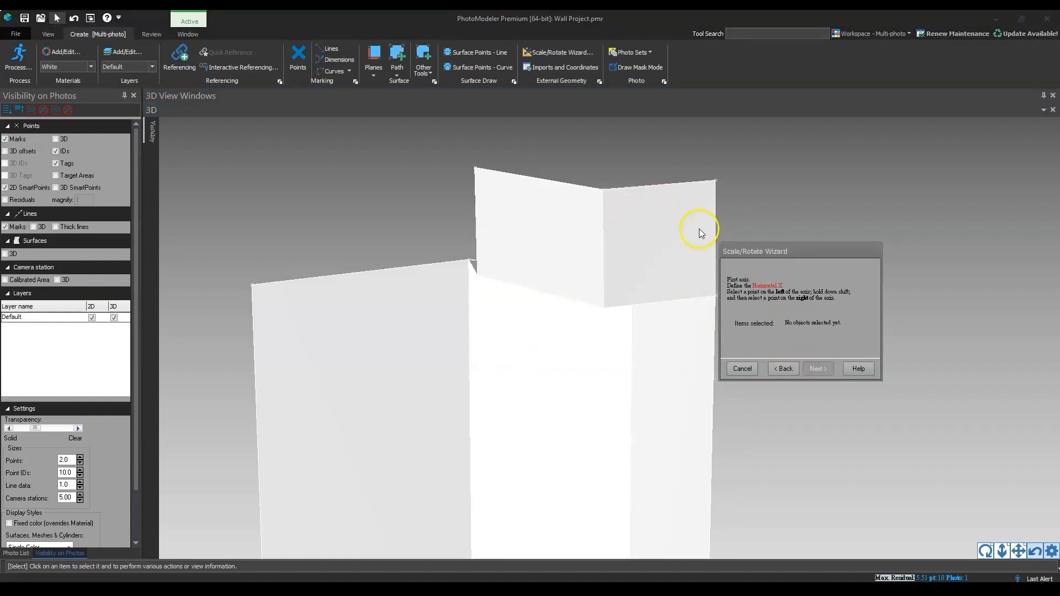
pyautogui.click(644, 186)
pyautogui.click(815, 369)
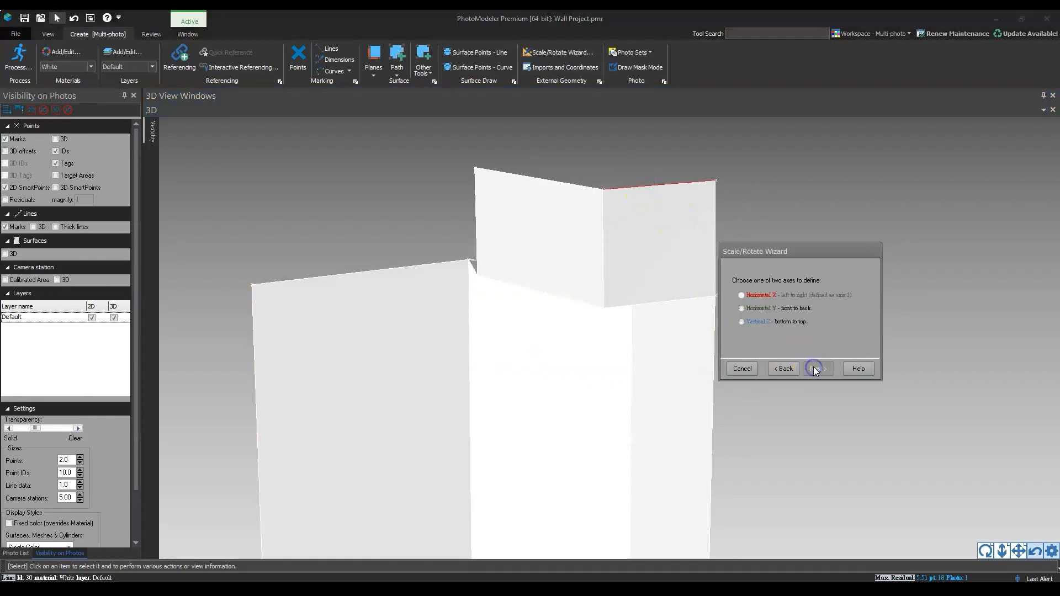
# Define the Vertical Z axis, bottom to top, with the soffit's vertical corner edge (Line 2) and finish the wizard
pyautogui.click(759, 322)
pyautogui.click(604, 276)
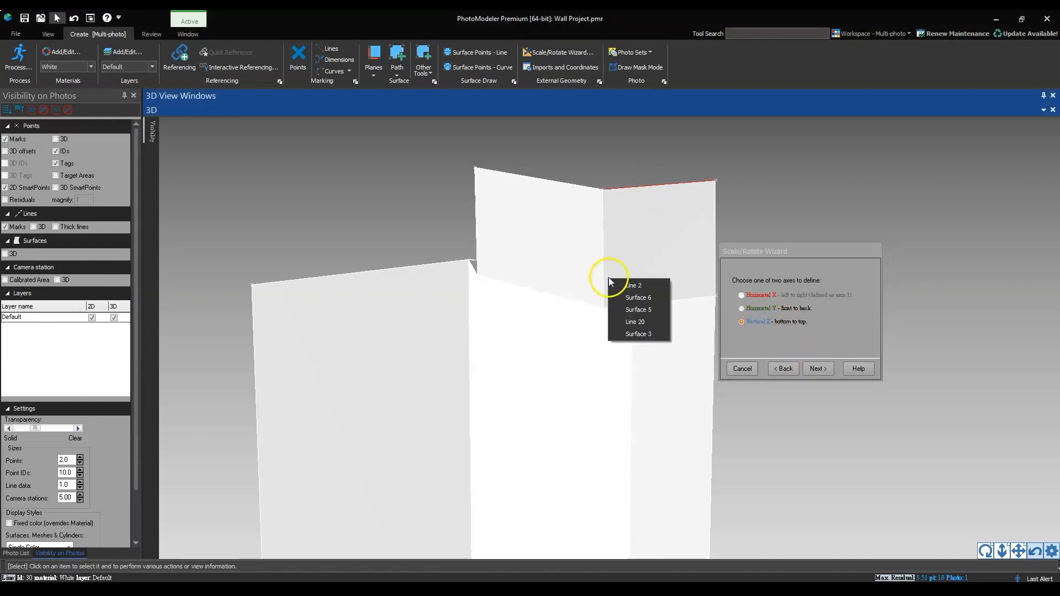
pyautogui.click(624, 282)
pyautogui.click(816, 368)
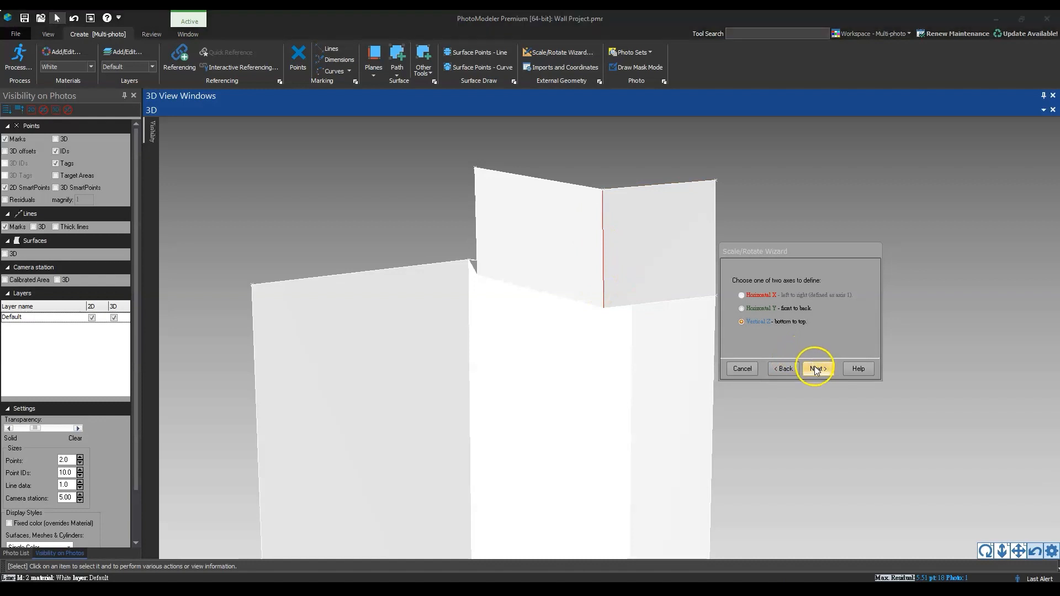
pyautogui.click(605, 269)
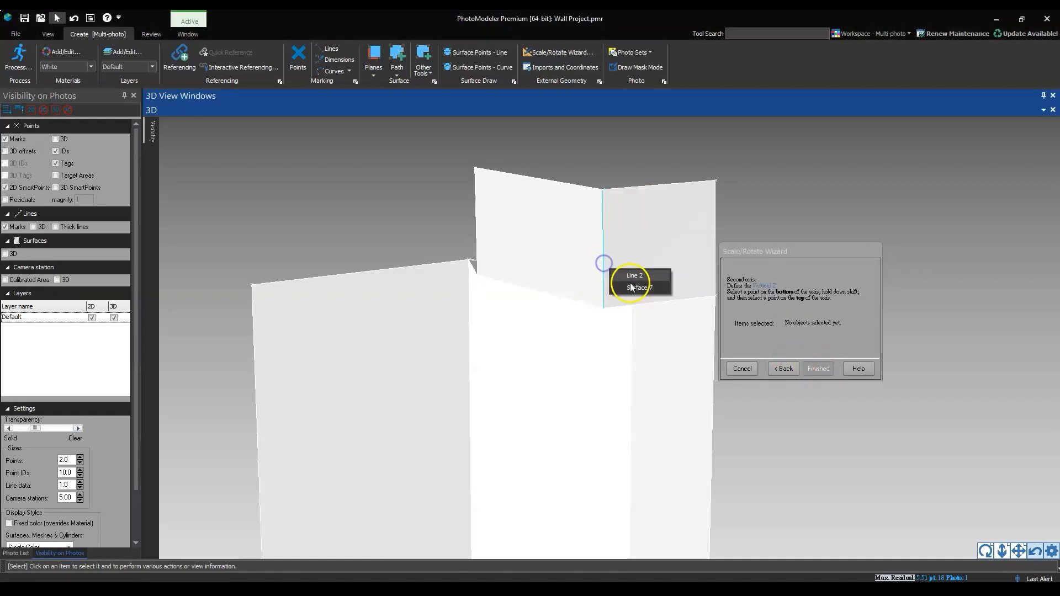
pyautogui.click(626, 280)
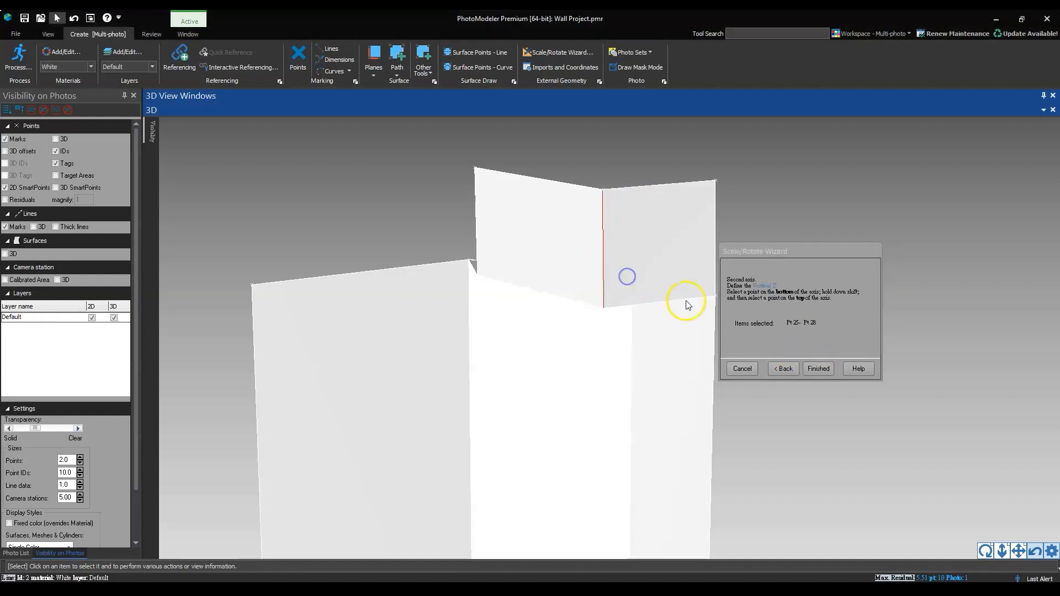
pyautogui.click(816, 368)
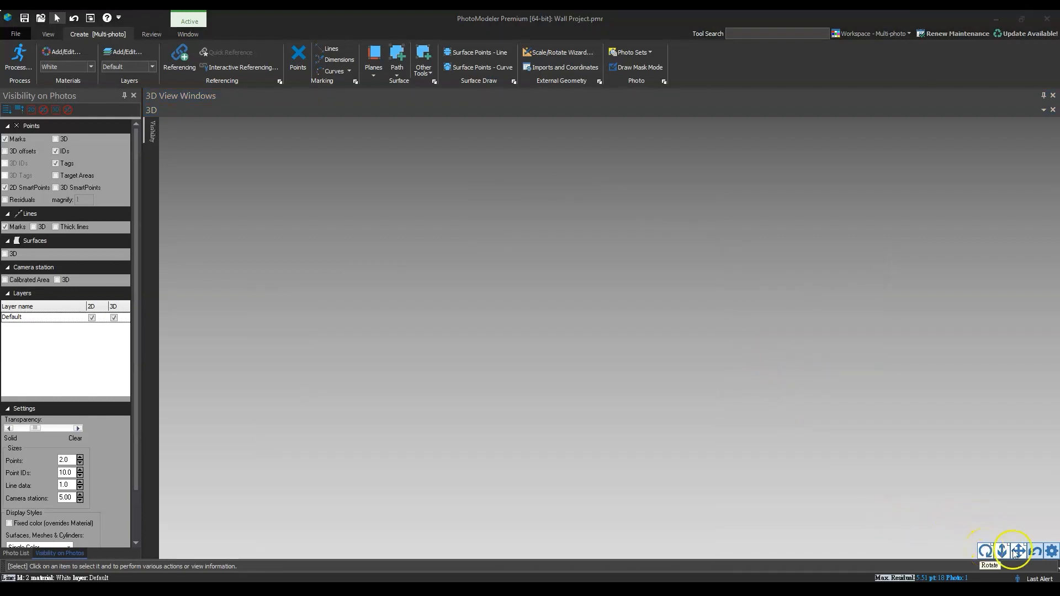
# Display the overlay axis in the corner and the axis within the model, and check the model's orientation against them
pyautogui.click(1036, 550)
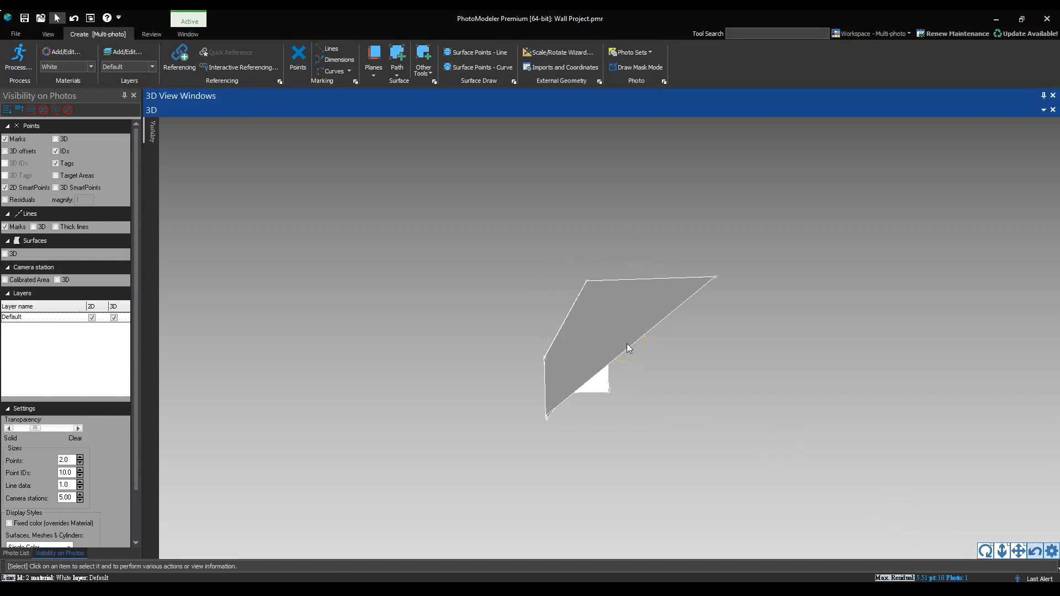
pyautogui.moveTo(156, 138)
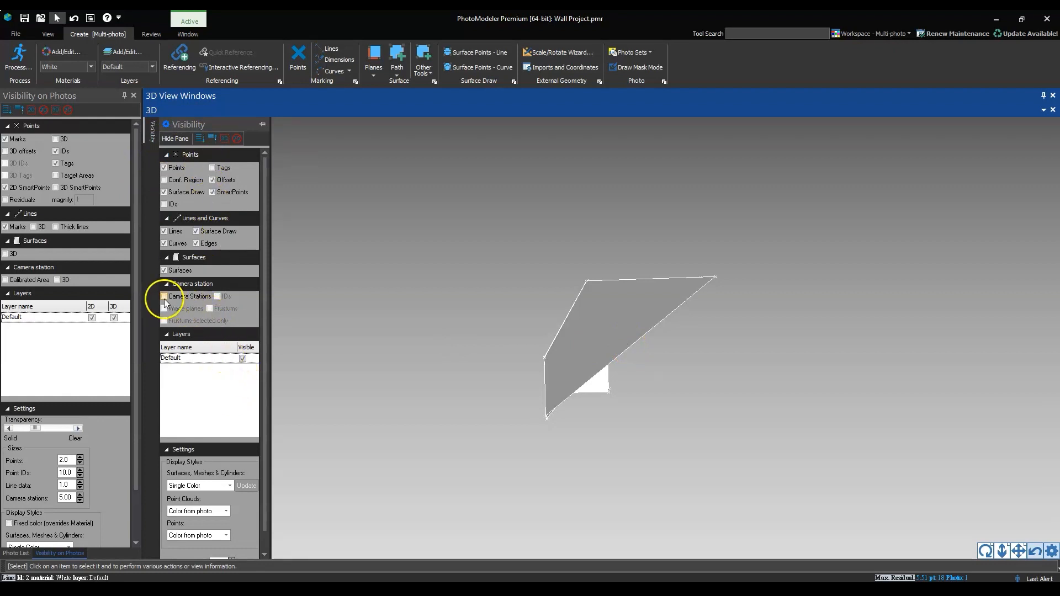
pyautogui.scroll(-1, 194, 332)
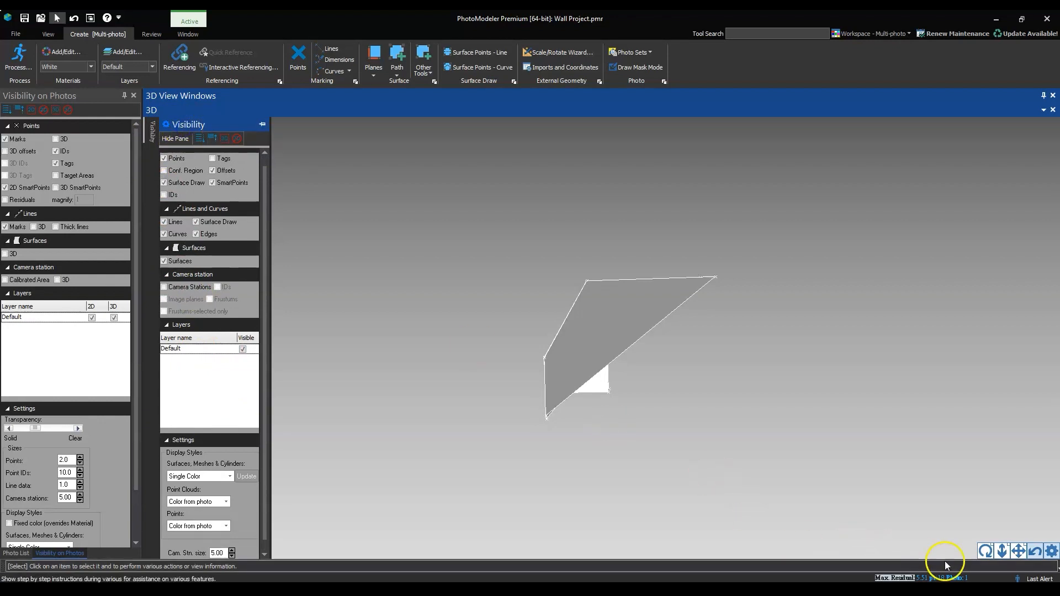
pyautogui.click(1051, 550)
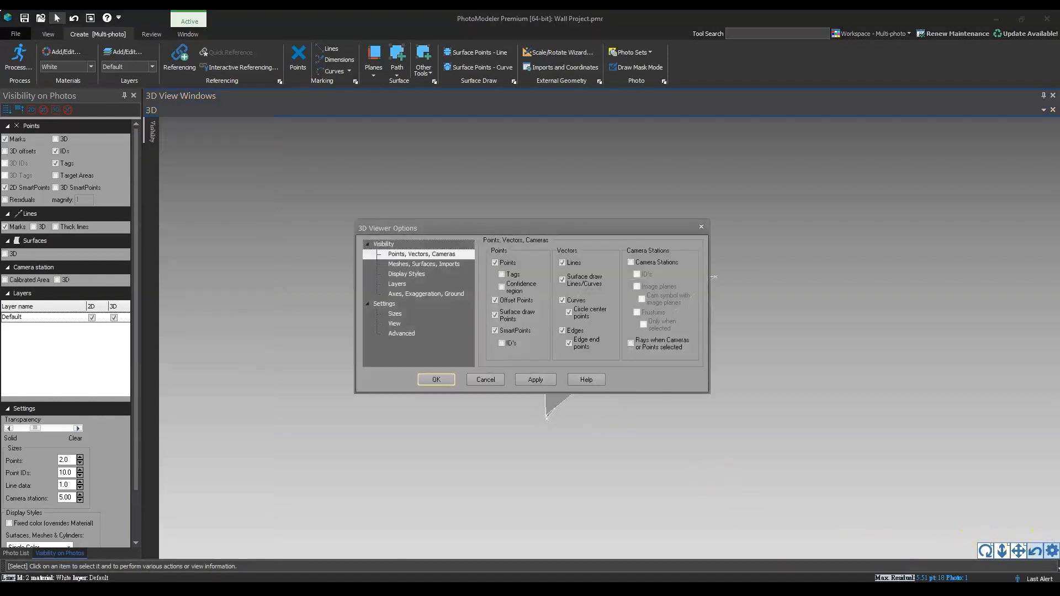
pyautogui.click(411, 294)
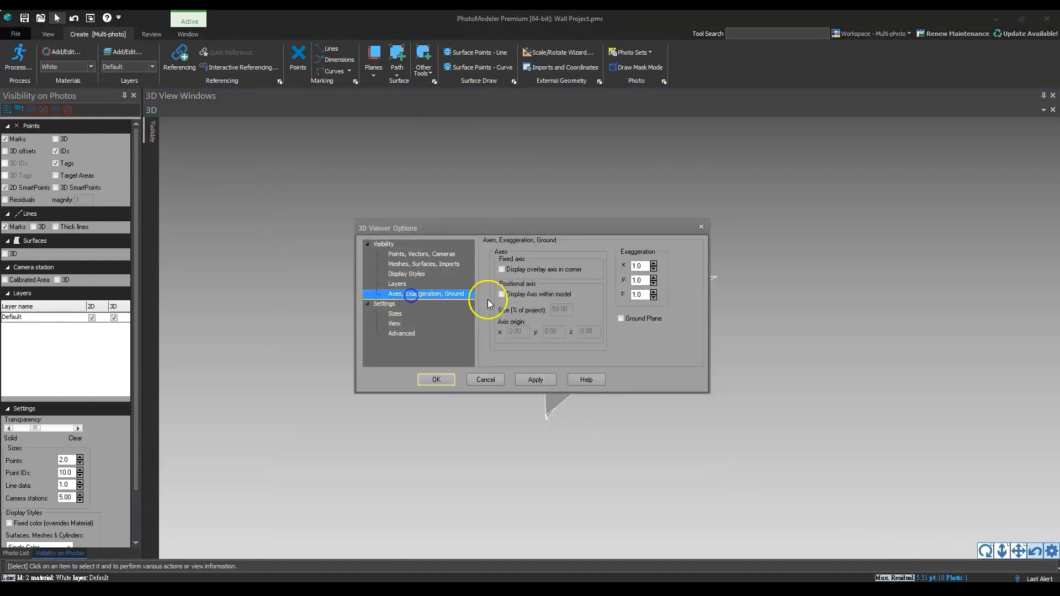
pyautogui.click(502, 269)
pyautogui.click(502, 294)
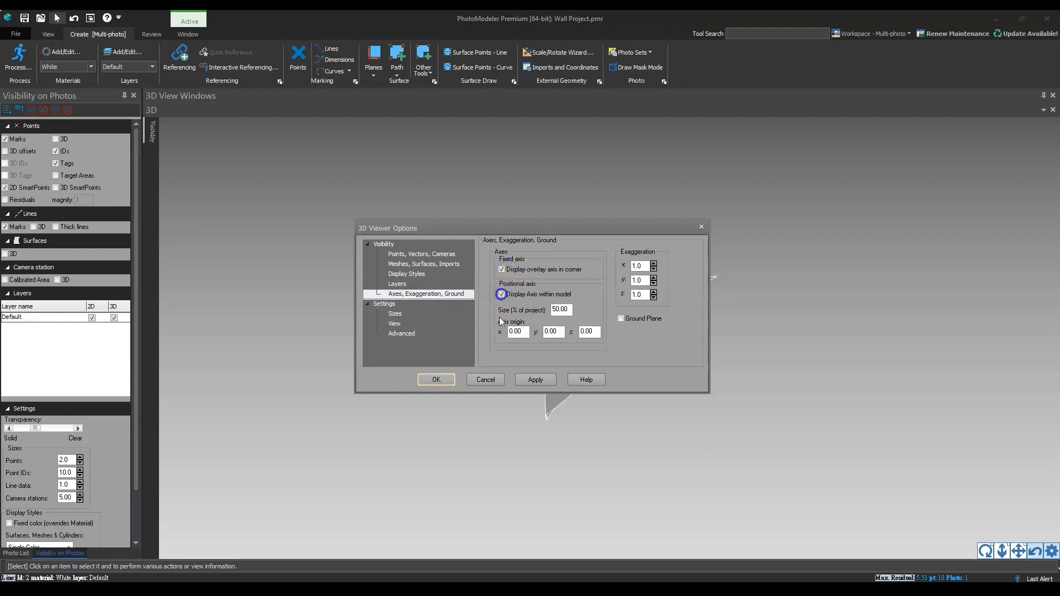
pyautogui.click(436, 380)
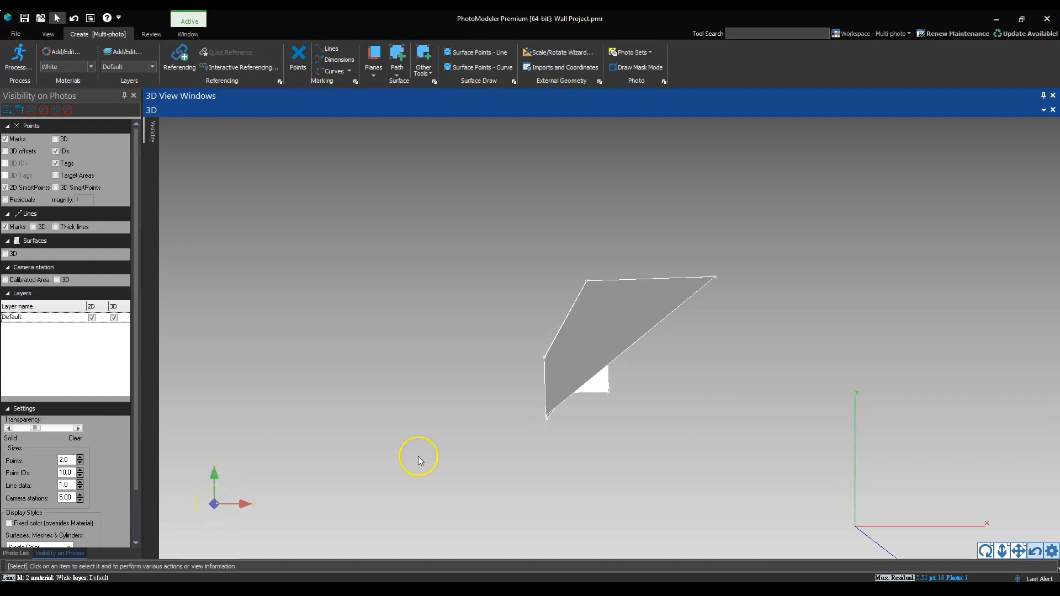
pyautogui.moveTo(463, 503); pyautogui.dragTo(480, 433)
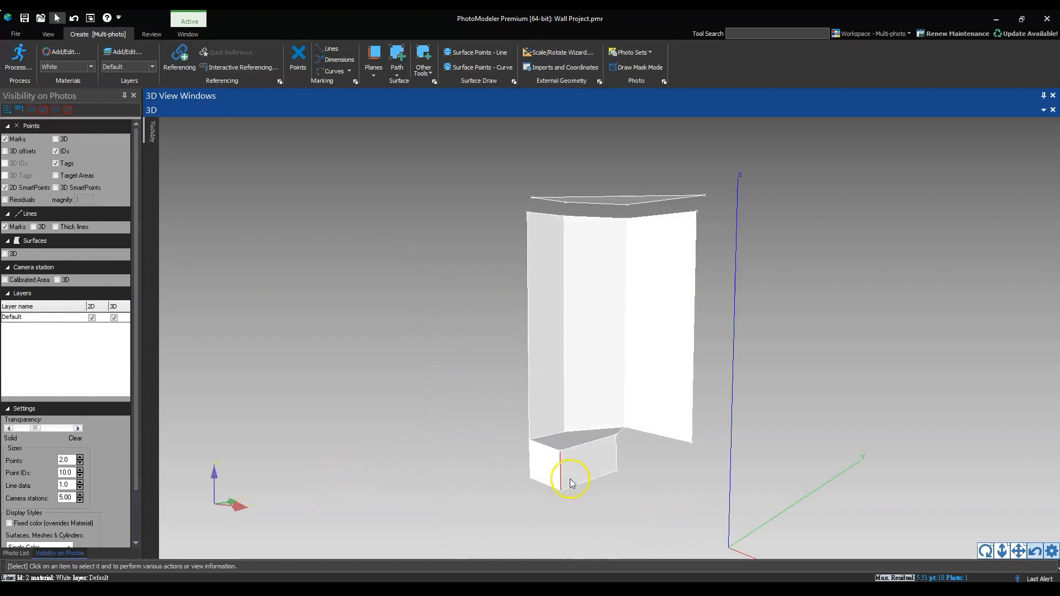
pyautogui.moveTo(571, 483); pyautogui.dragTo(621, 406)
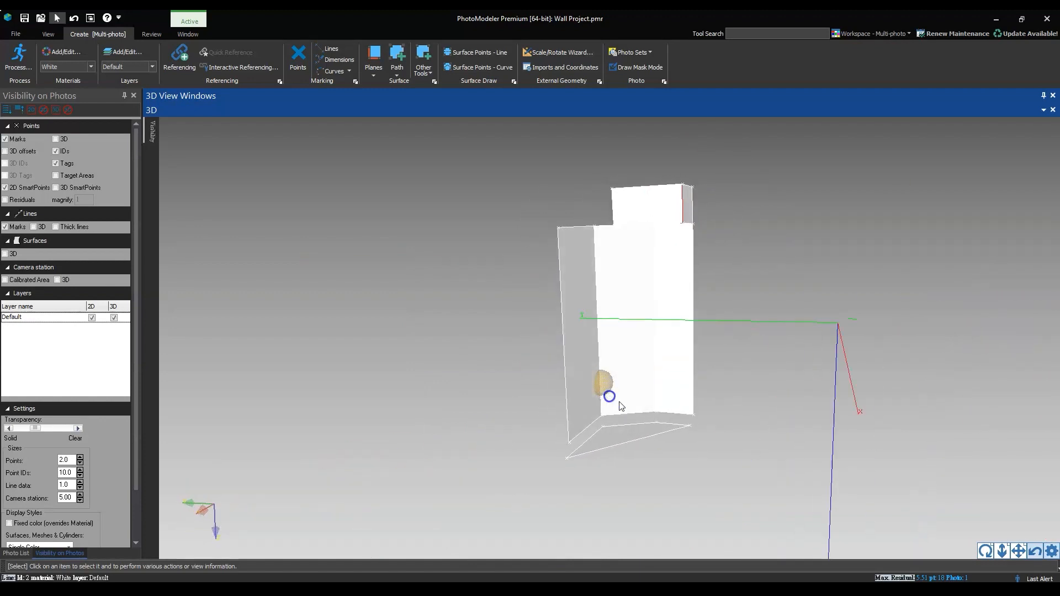
pyautogui.moveTo(783, 357); pyautogui.dragTo(632, 372)
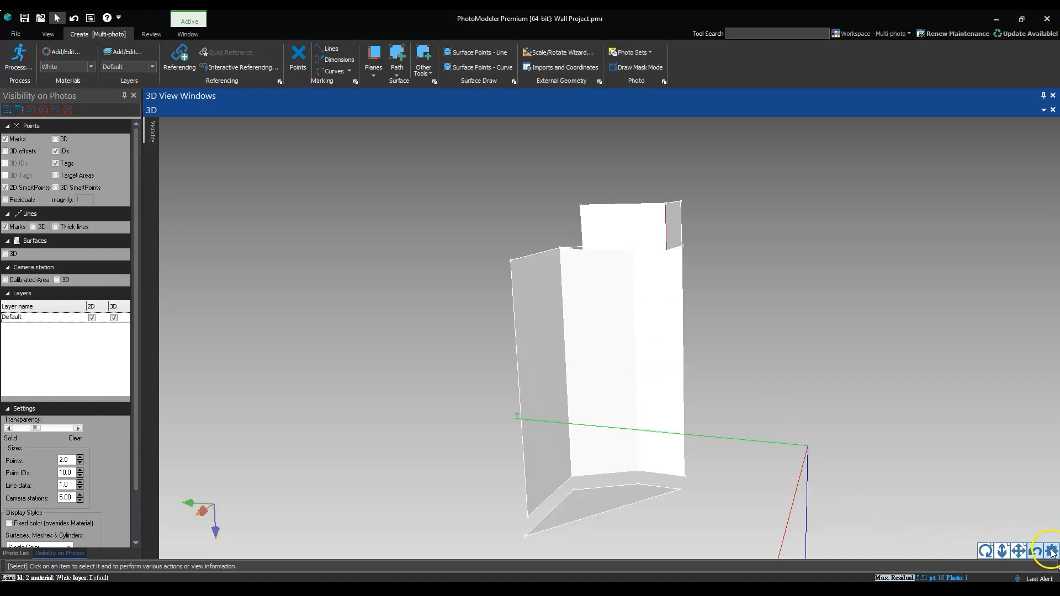
# Make Vertical Z the dominant axis of the Rotate entry in Imports and Coordinate Systems
pyautogui.click(356, 81)
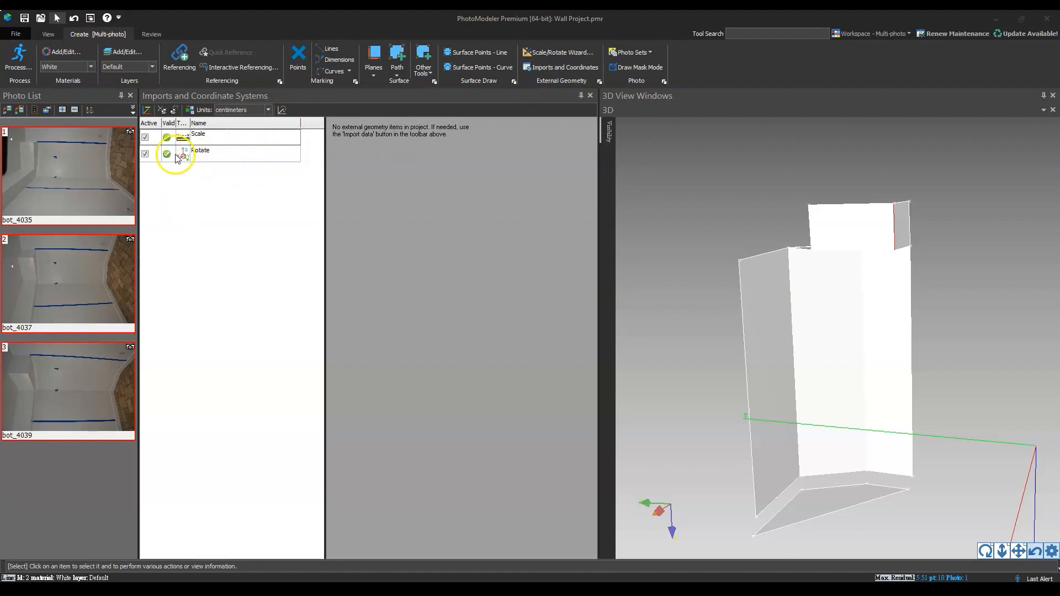
pyautogui.click(213, 156)
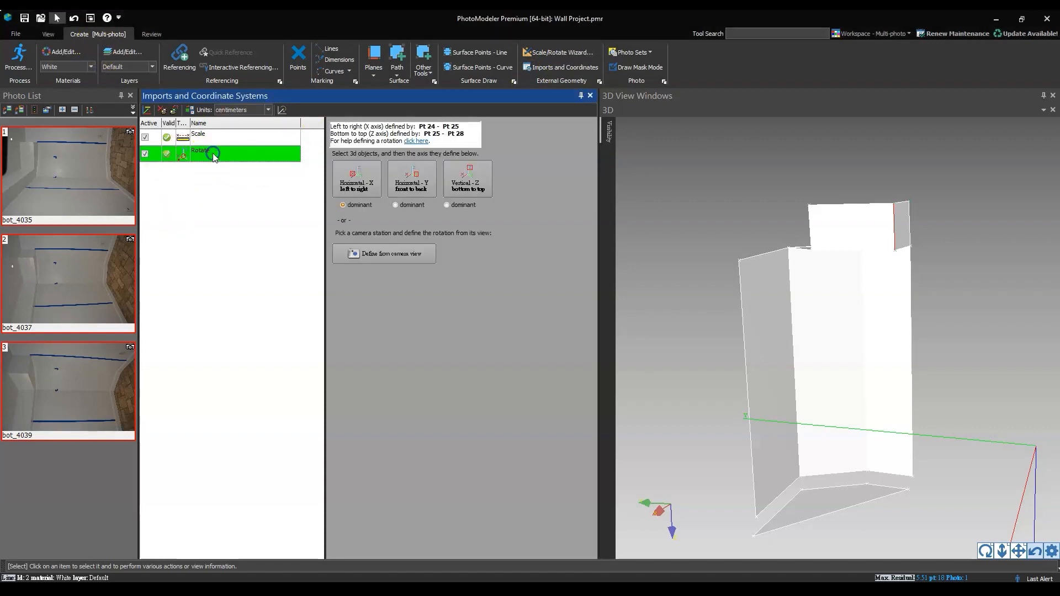
pyautogui.click(467, 188)
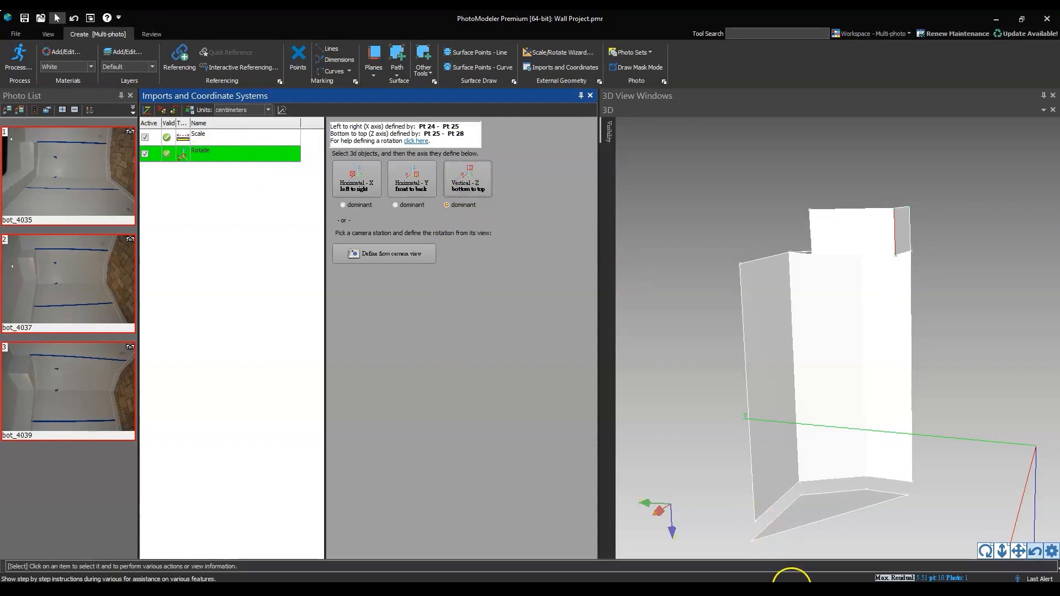
# Redefine the Vertical Z axis from Point 23 to Point 16 of the left wall's outer vertical edge, and check the model's orientation
pyautogui.click(756, 526)
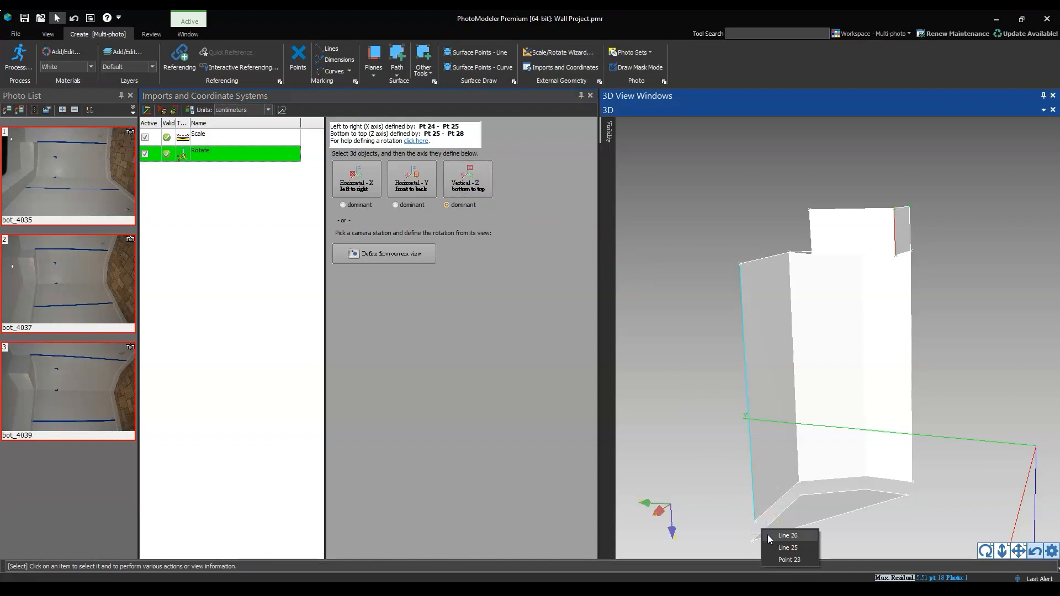
pyautogui.click(789, 560)
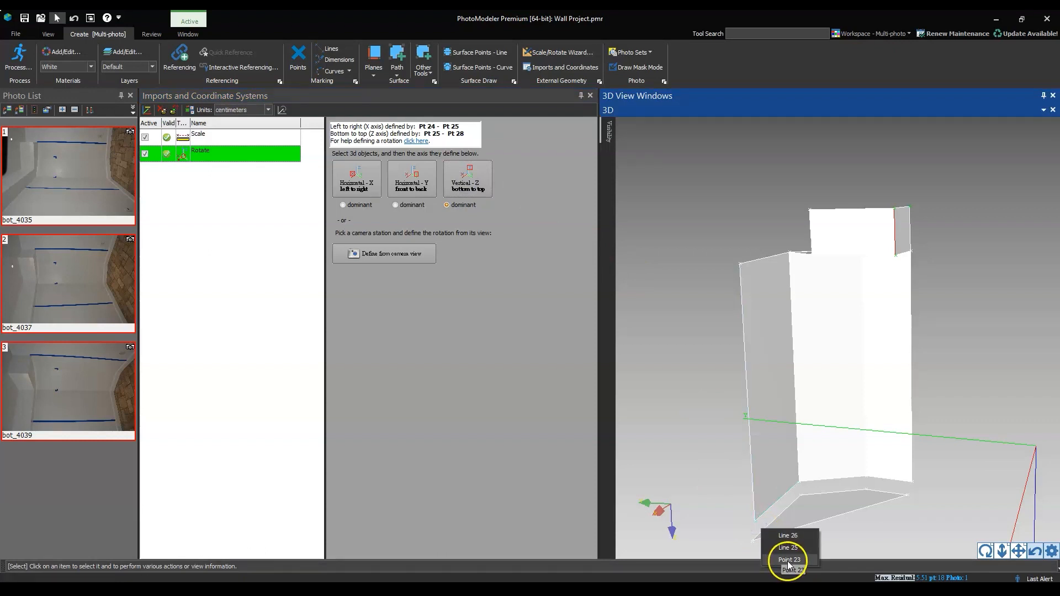
pyautogui.click(762, 269)
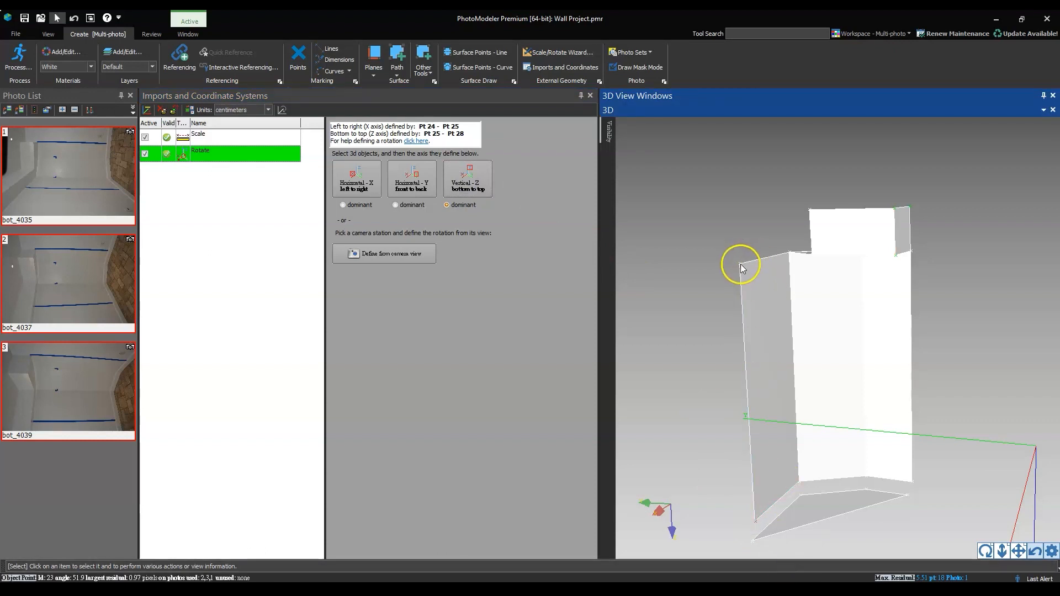
pyautogui.click(741, 269)
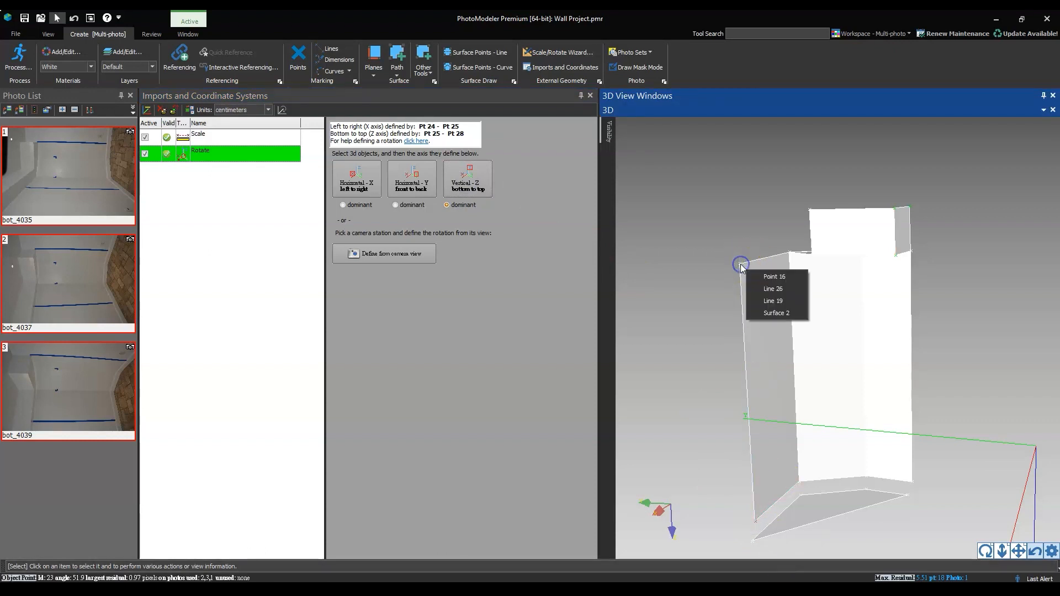
pyautogui.click(769, 277)
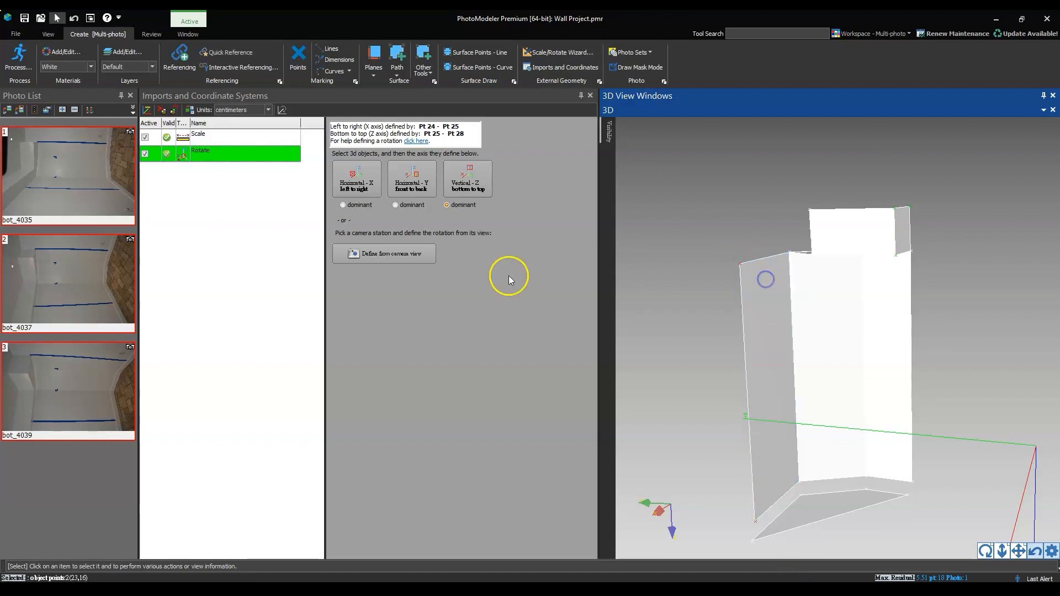
pyautogui.click(465, 187)
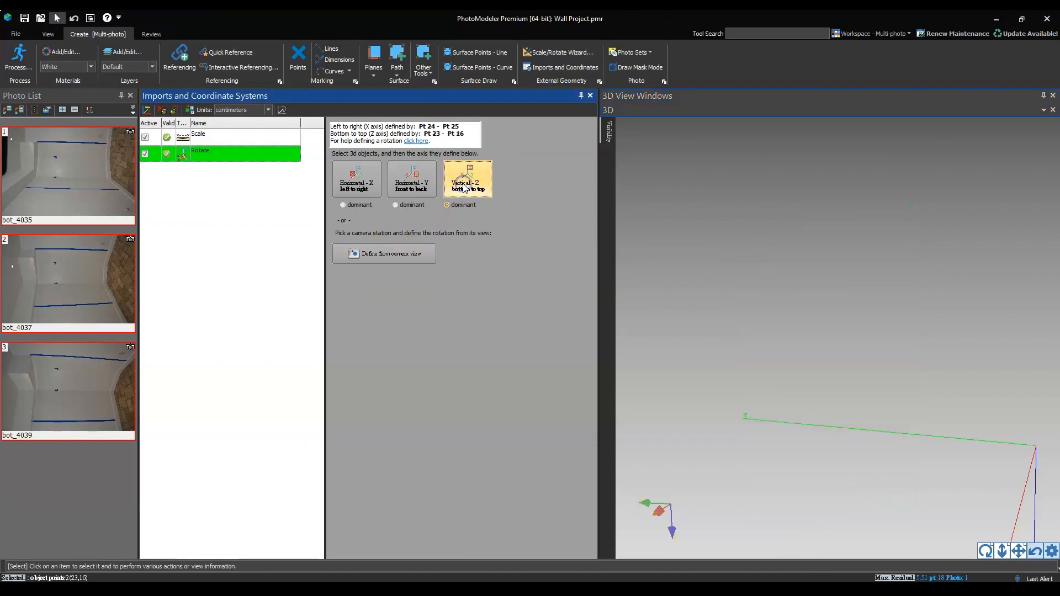
pyautogui.click(1036, 551)
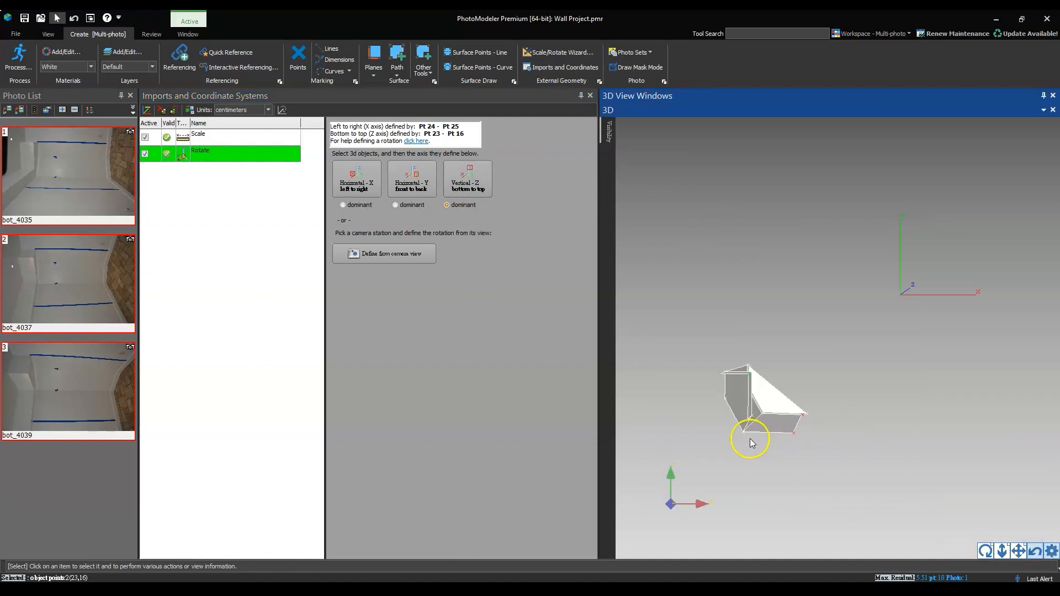
pyautogui.moveTo(740, 447); pyautogui.dragTo(888, 495)
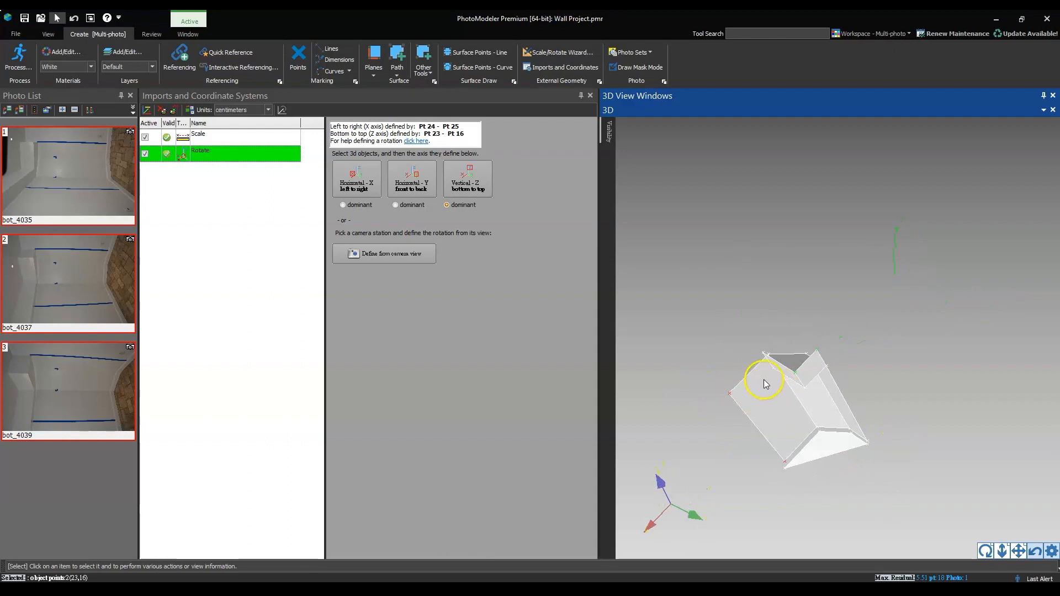
# Close the Imports and Coordinate Systems pane and the Photo List, and view the upright model in the full-width 3D view
pyautogui.moveTo(764, 380); pyautogui.dragTo(720, 390)
pyautogui.scroll(3, 791, 385)
pyautogui.scroll(3, 814, 314)
pyautogui.click(590, 96)
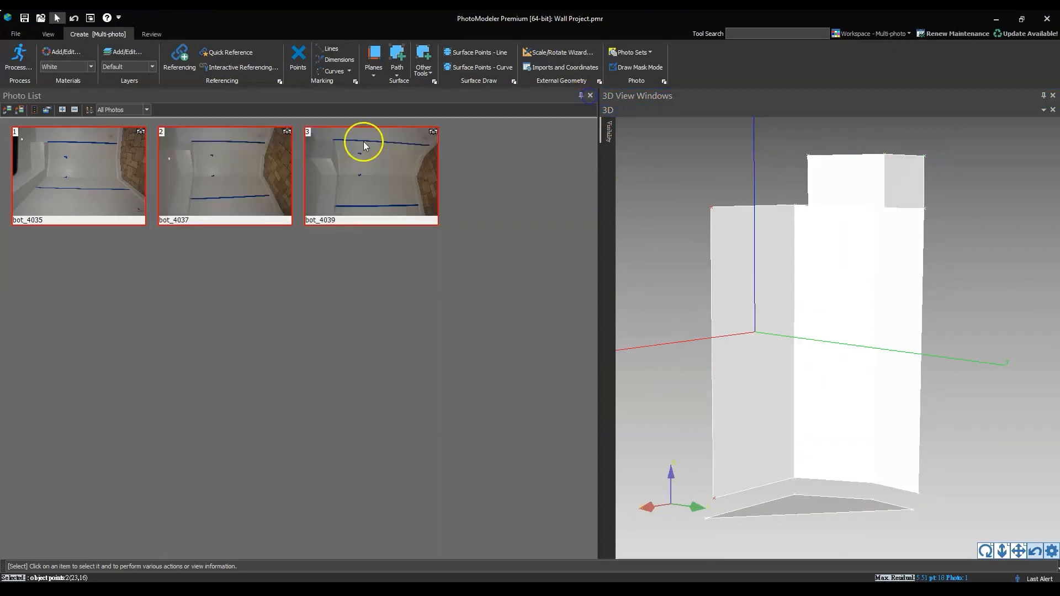
pyautogui.click(590, 97)
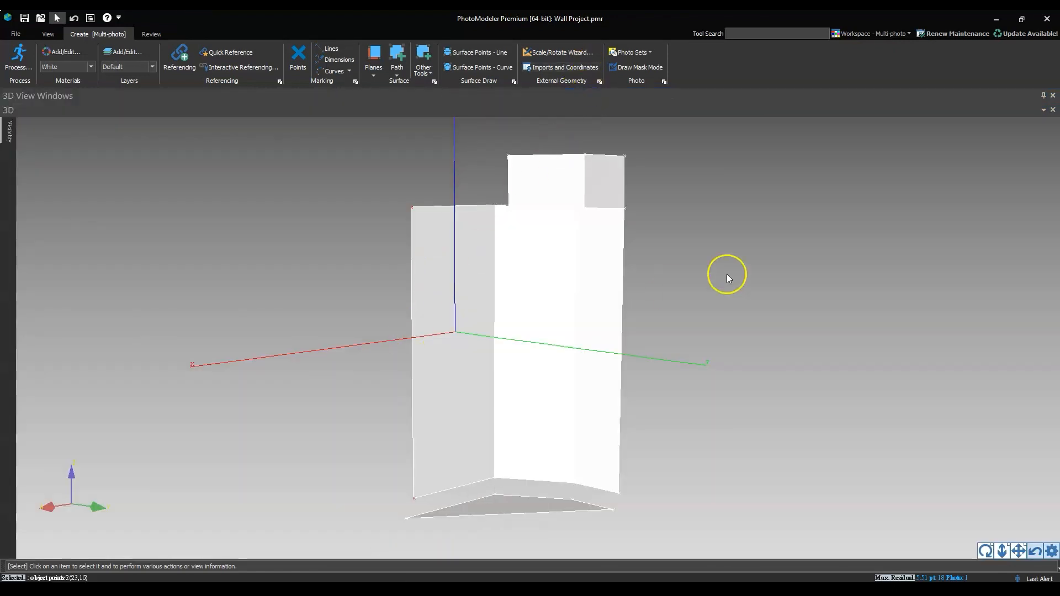
pyautogui.moveTo(466, 360); pyautogui.dragTo(517, 367)
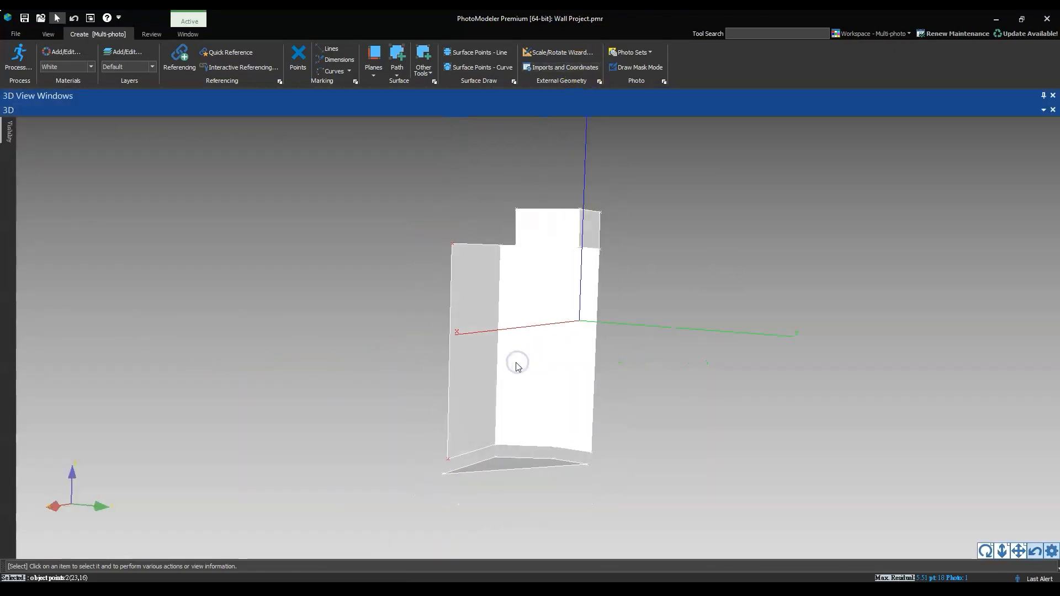
# Measure the distance between Points 23 and 16 and the left wall's outer vertical edge line, including its angles to the axes
pyautogui.press('m')
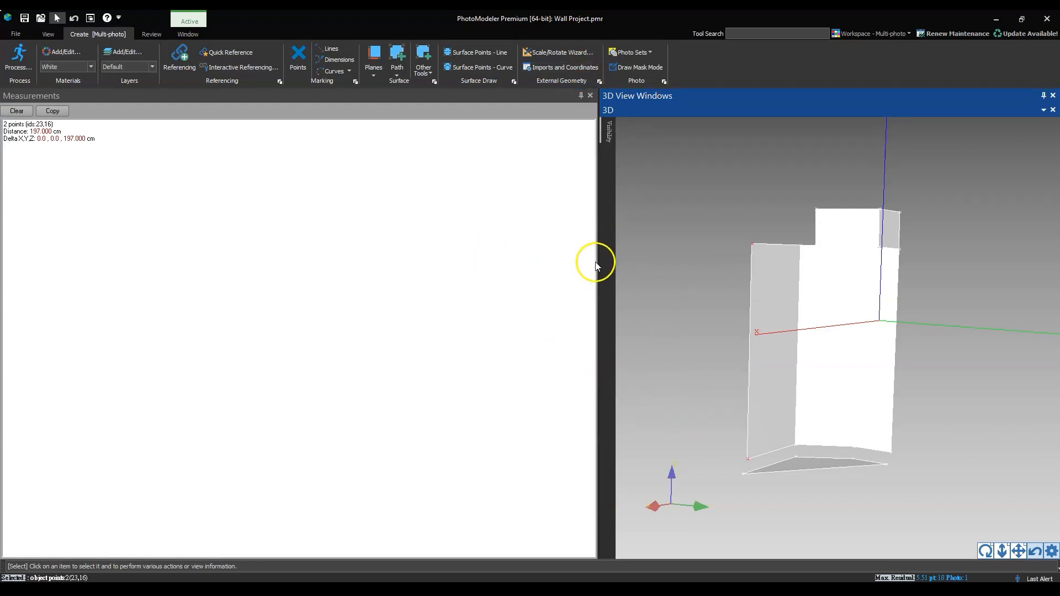
pyautogui.moveTo(598, 262); pyautogui.dragTo(276, 268)
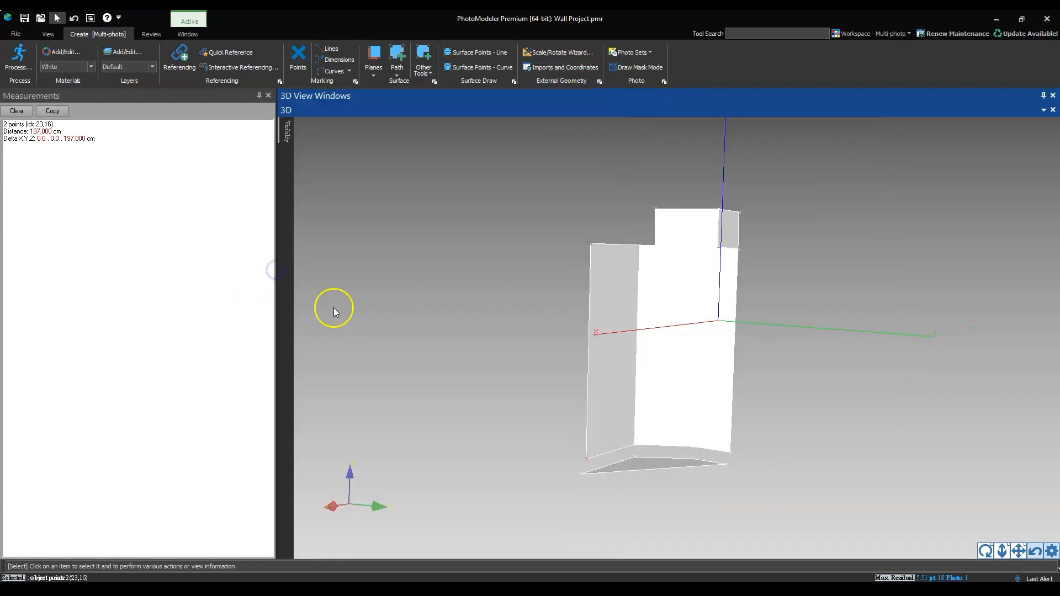
pyautogui.click(175, 257)
pyautogui.click(588, 356)
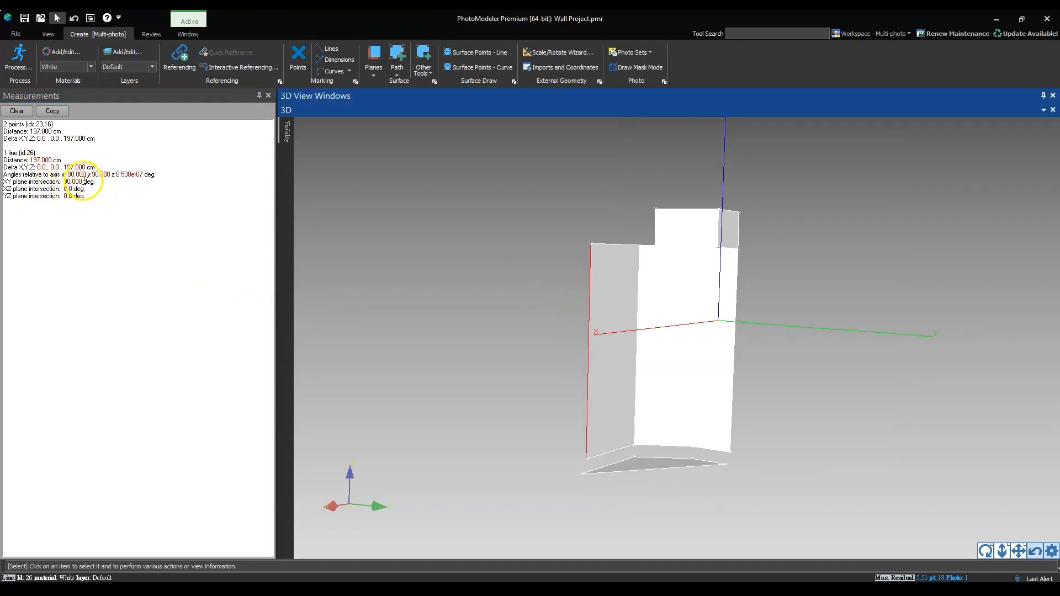
pyautogui.moveTo(638, 386)
pyautogui.mouseDown()
pyautogui.moveTo(591, 372)
pyautogui.moveTo(619, 367)
pyautogui.moveTo(595, 386)
pyautogui.moveTo(607, 386)
pyautogui.moveTo(600, 403)
pyautogui.moveTo(620, 371)
pyautogui.moveTo(641, 372)
pyautogui.mouseUp()
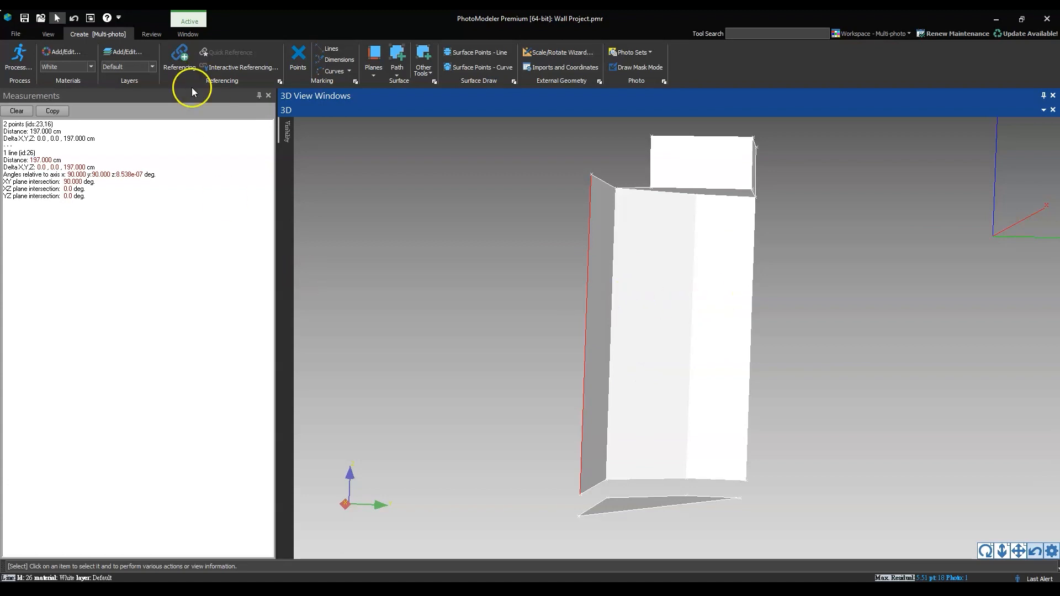
# Show the photo list, open photo bot_4037, close the Measurements pane, and widen the photo area beside the 3D view
pyautogui.click(48, 34)
pyautogui.click(121, 52)
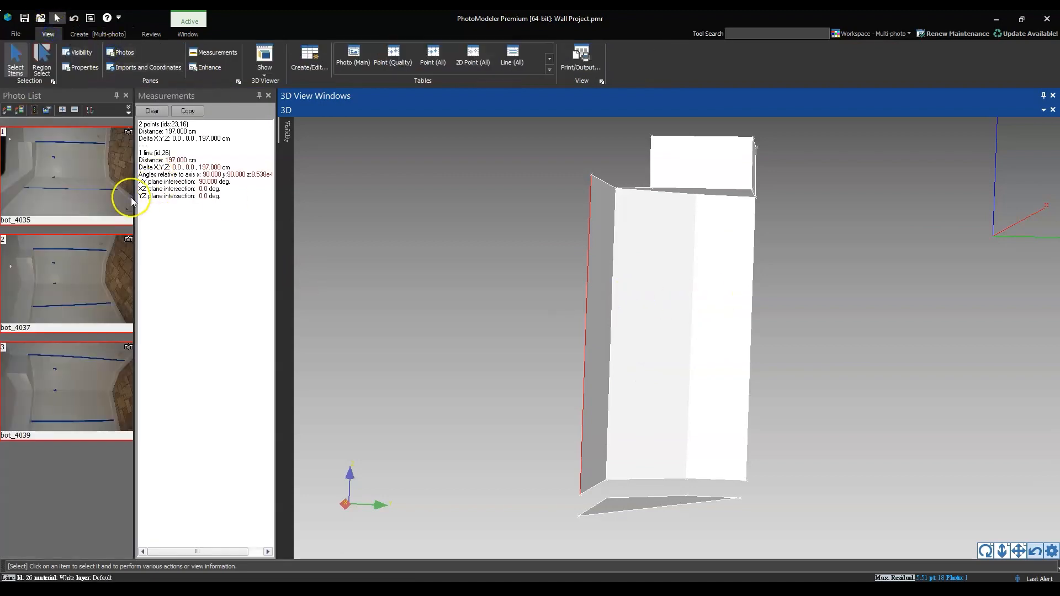
pyautogui.doubleClick(60, 267)
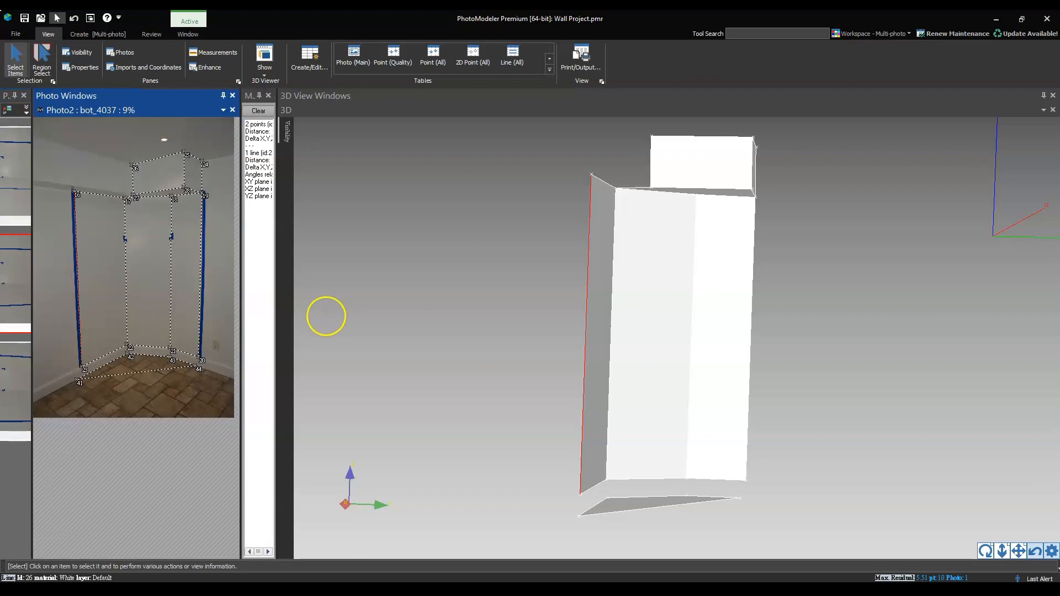
pyautogui.scroll(1, 128, 238)
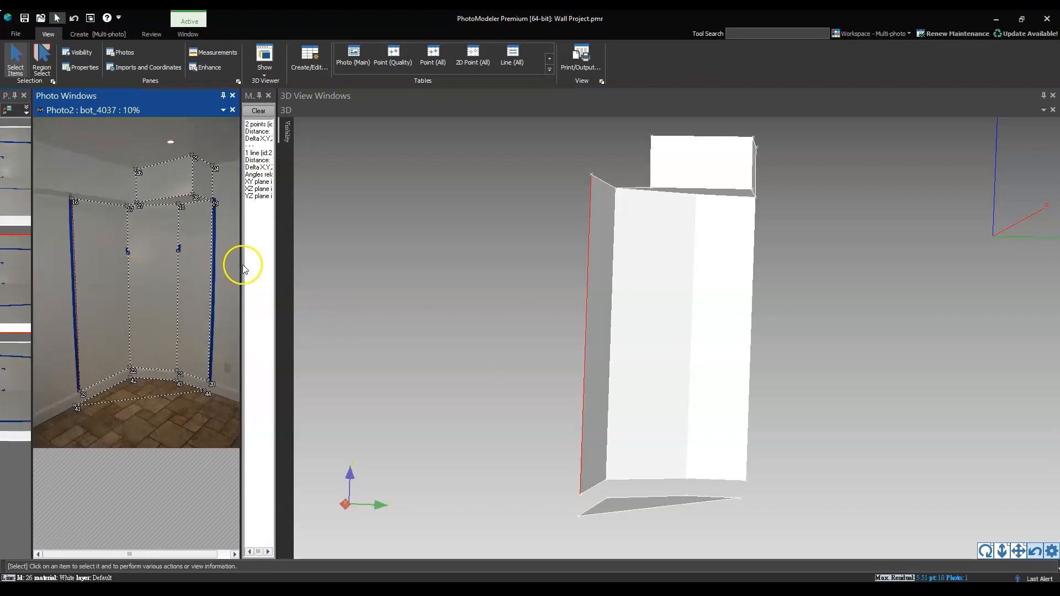
pyautogui.click(269, 95)
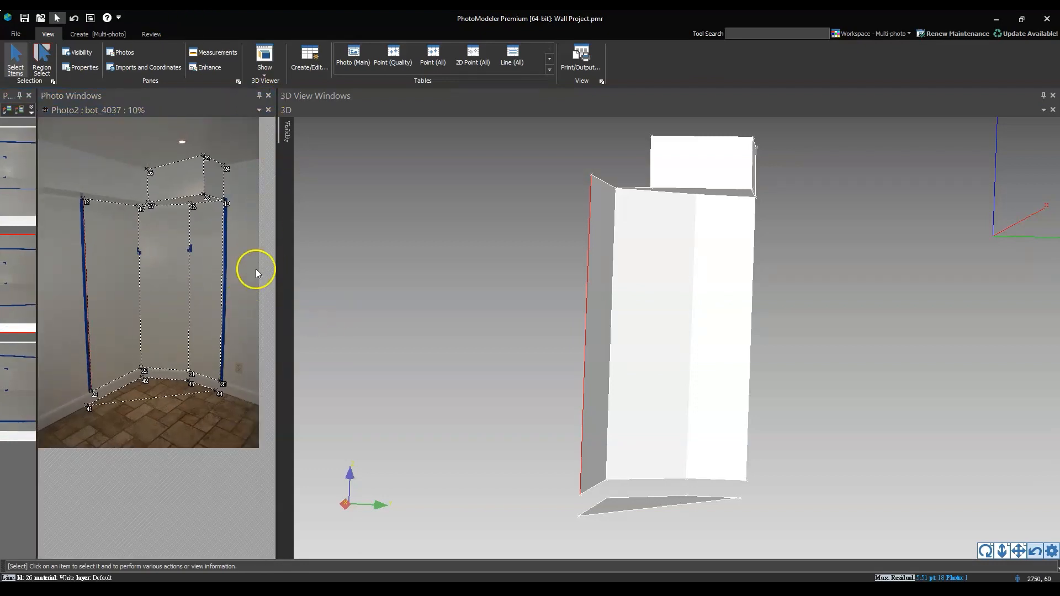
pyautogui.moveTo(277, 253); pyautogui.dragTo(525, 253)
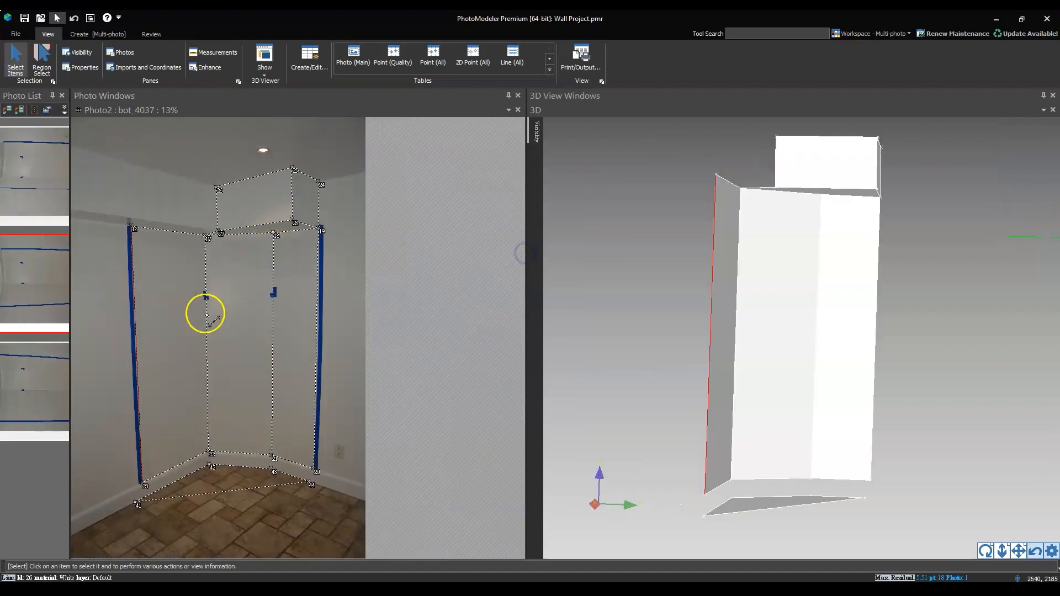
# Mark a line in photo bot_4037 between the inner corners of the two small blue tape marks on the middle wall's vertical edges
pyautogui.scroll(10, 207, 315)
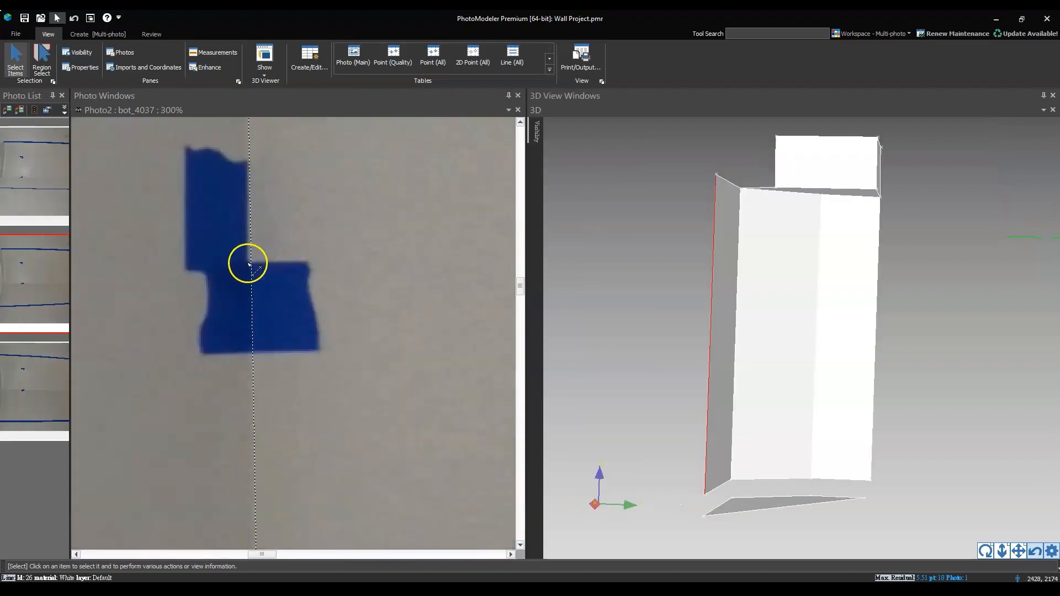
pyautogui.scroll(-10, 241, 267)
pyautogui.scroll(7, 439, 264)
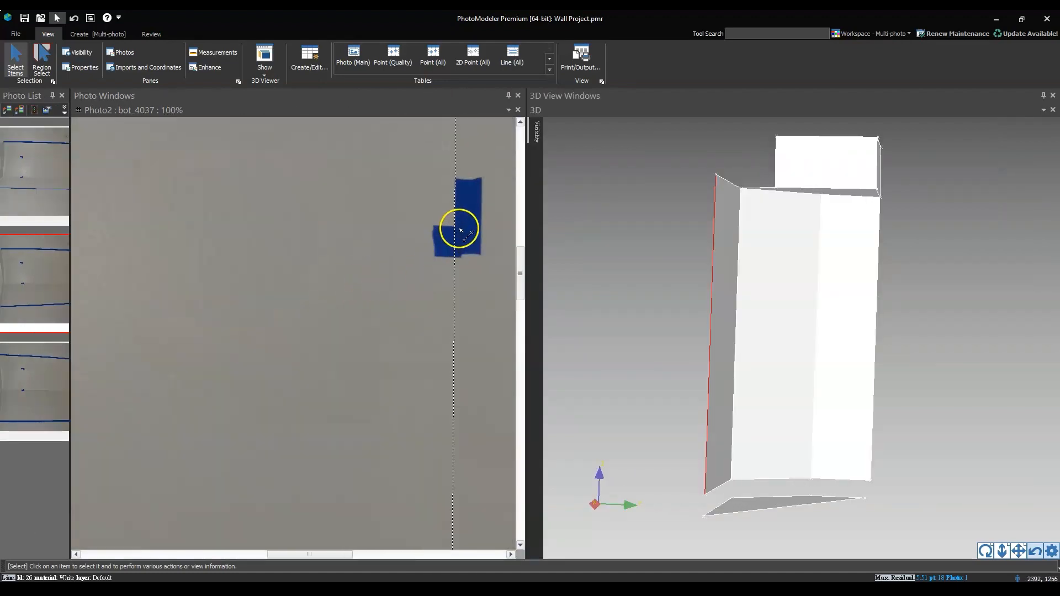
pyautogui.scroll(-6, 305, 327)
pyautogui.scroll(8, 173, 312)
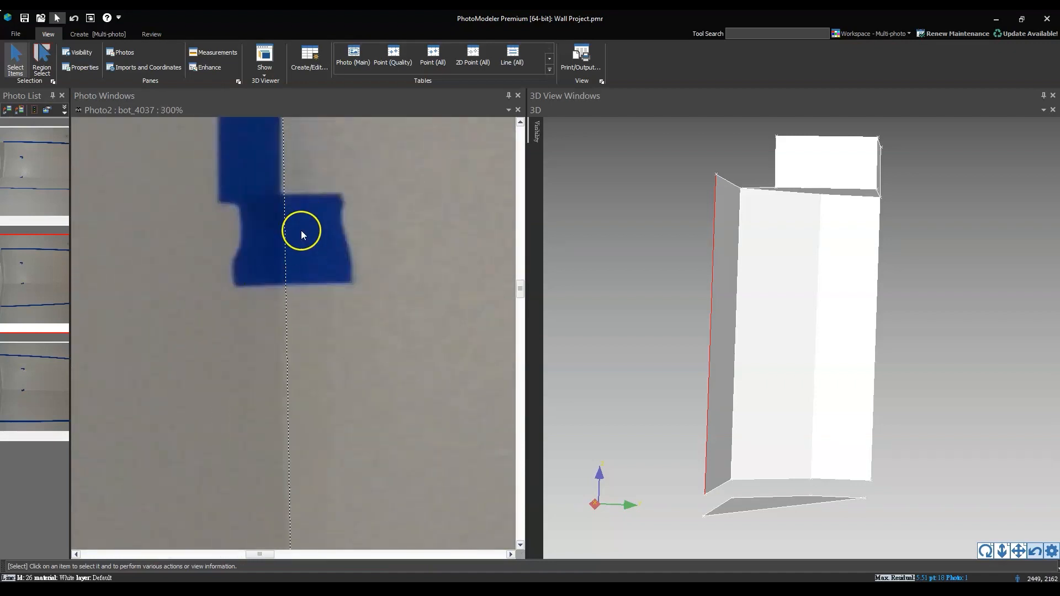
pyautogui.press('l')
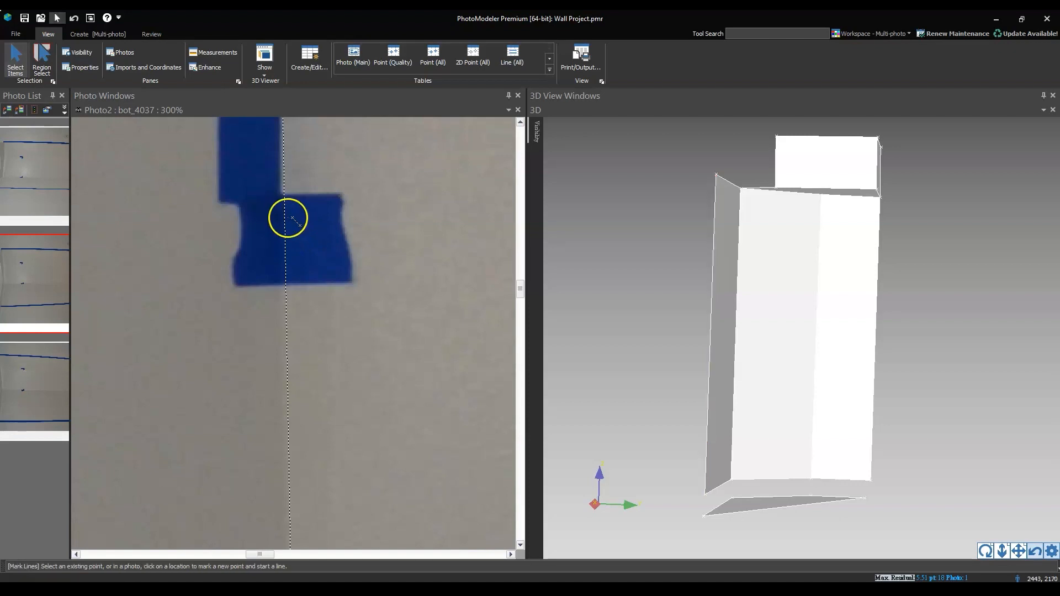
pyautogui.click(283, 193)
pyautogui.scroll(-8, 170, 245)
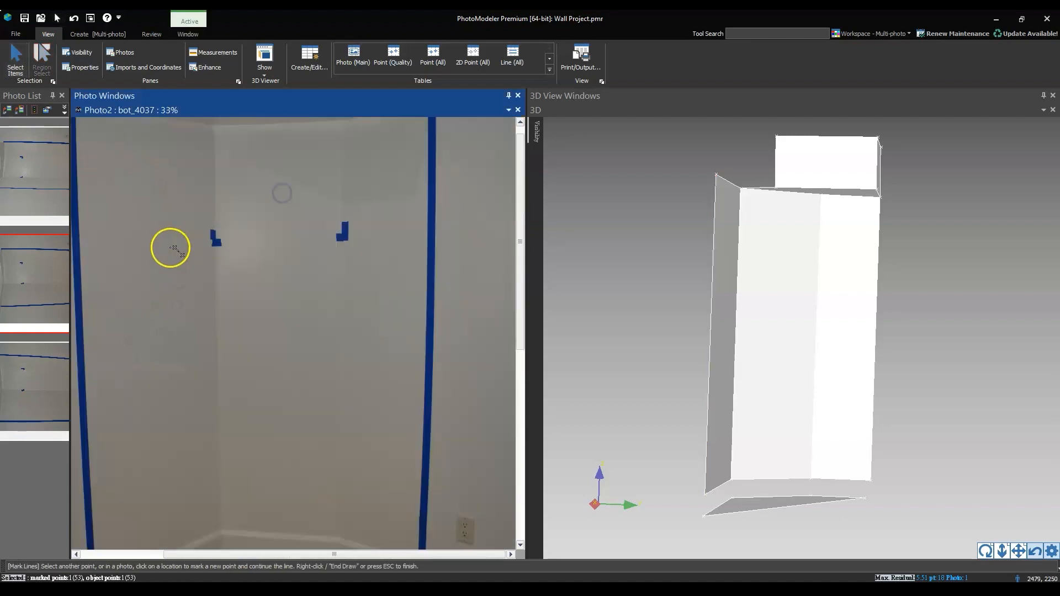
pyautogui.scroll(10, 362, 239)
pyautogui.click(393, 219)
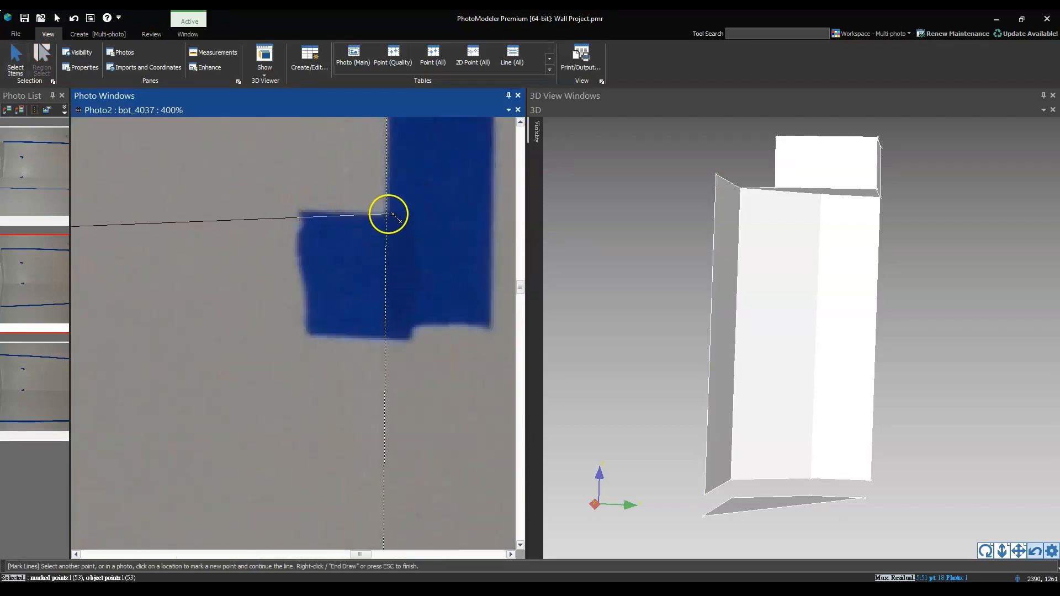
pyautogui.rightClick(395, 217)
pyautogui.click(403, 221)
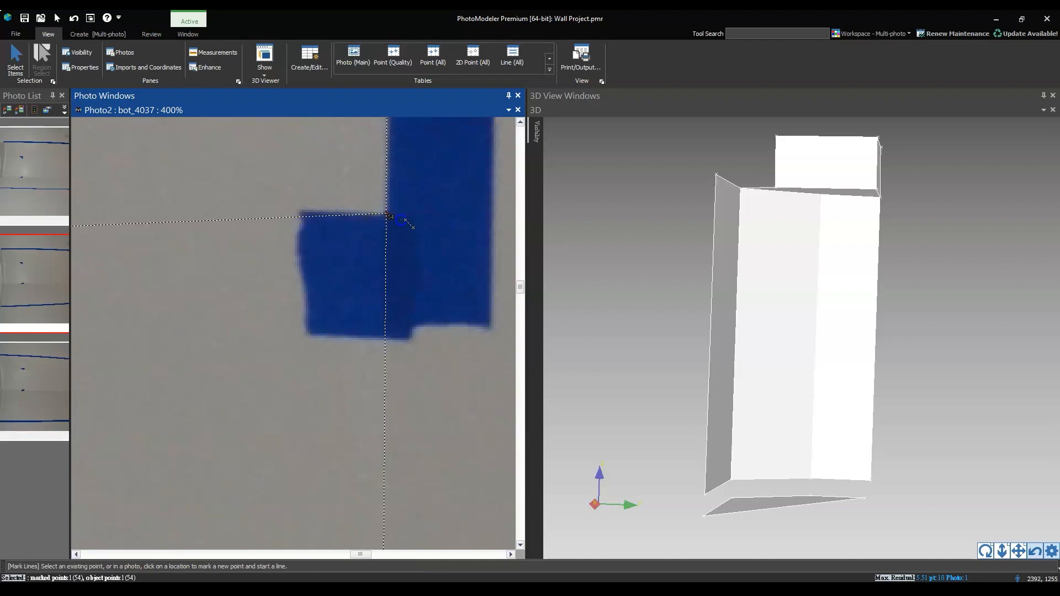
pyautogui.scroll(-10, 370, 267)
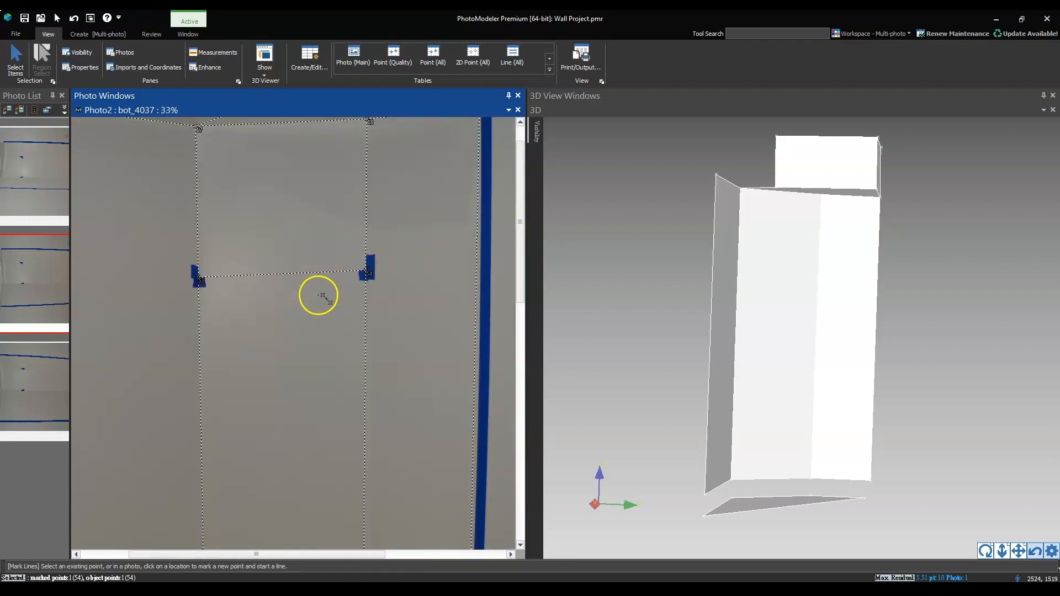
pyautogui.scroll(-2, 393, 307)
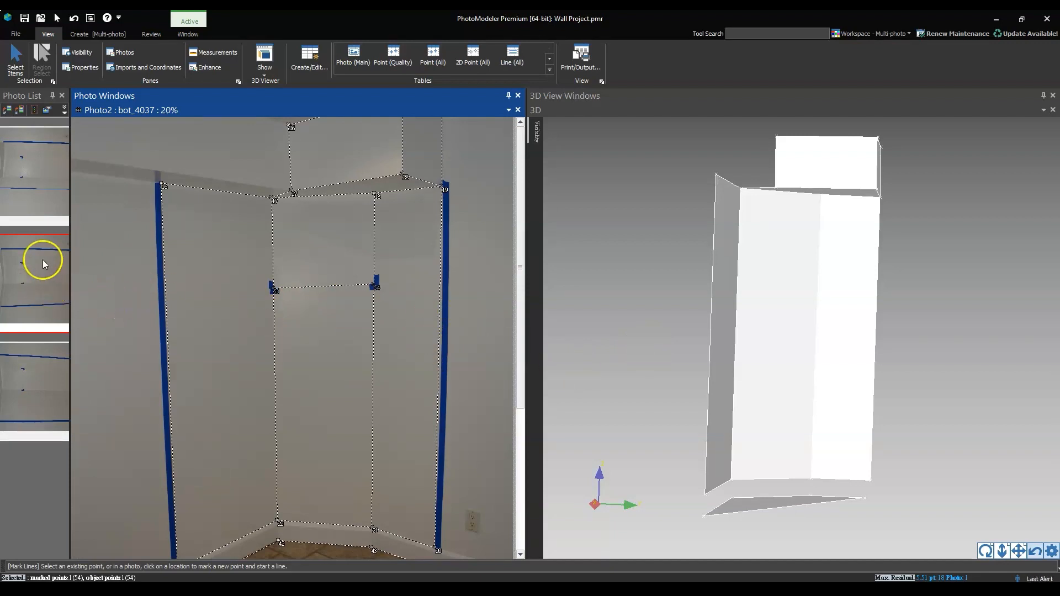
# Open photo bot_4035 and reference the new line's left endpoint from bot_4037 to the inner corner of the left tape mark
pyautogui.doubleClick(36, 174)
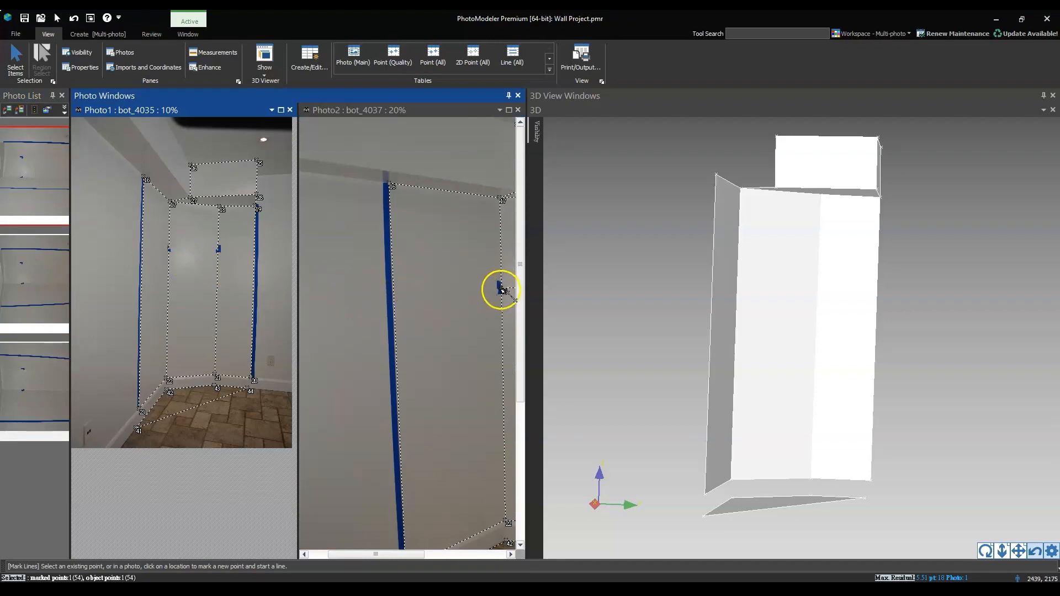
pyautogui.click(501, 289)
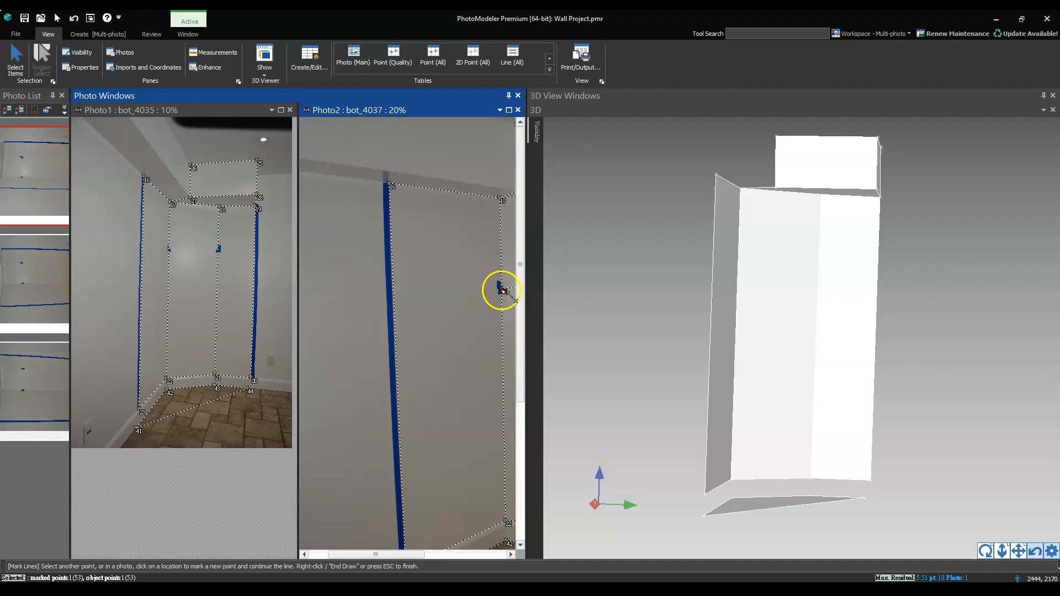
pyautogui.press('Escape')
pyautogui.press('r')
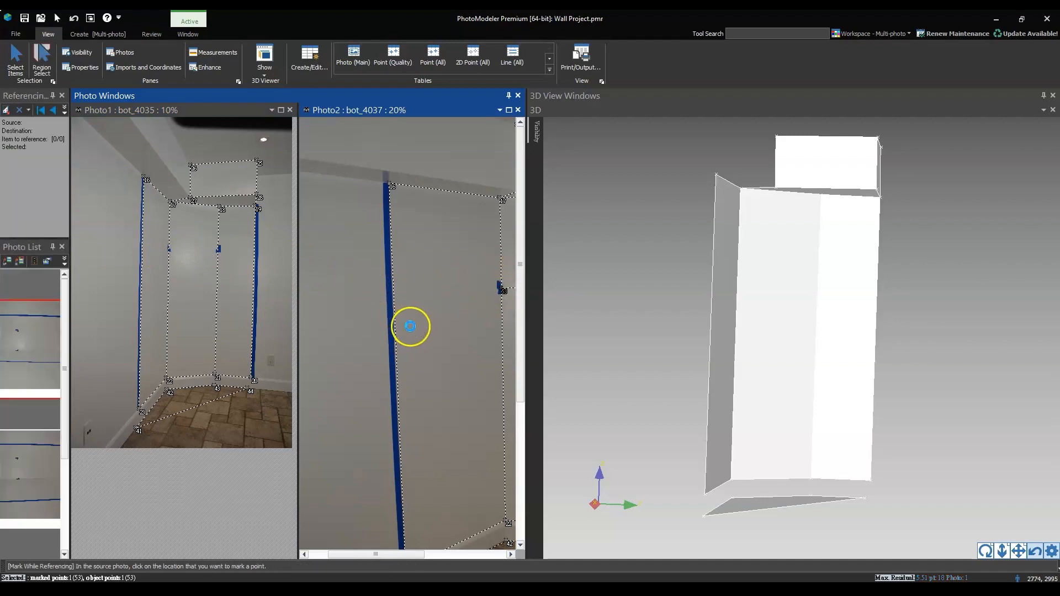
pyautogui.click(501, 287)
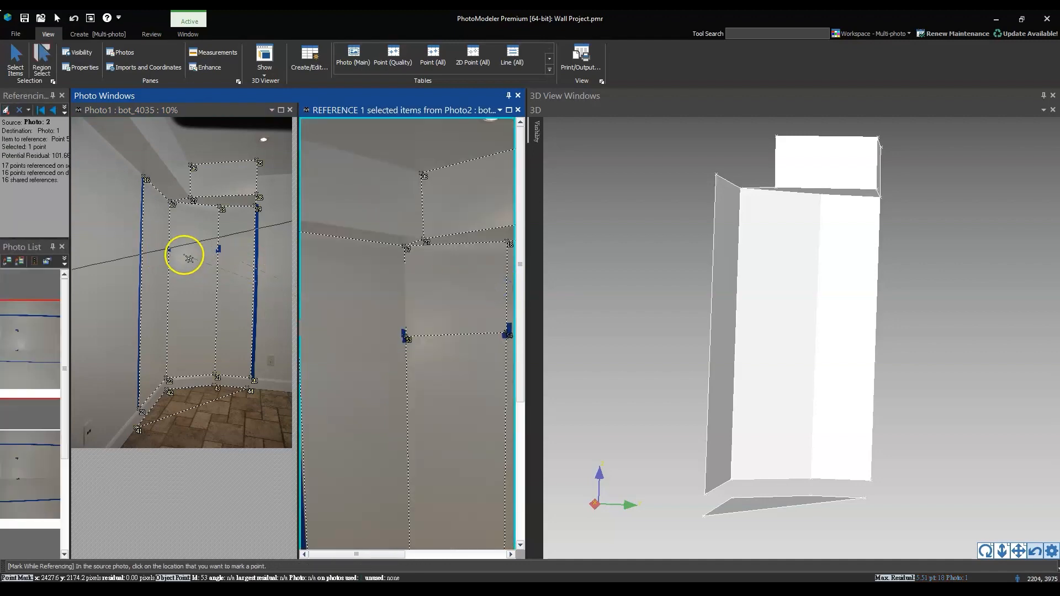
pyautogui.scroll(4, 177, 246)
pyautogui.scroll(8, 168, 295)
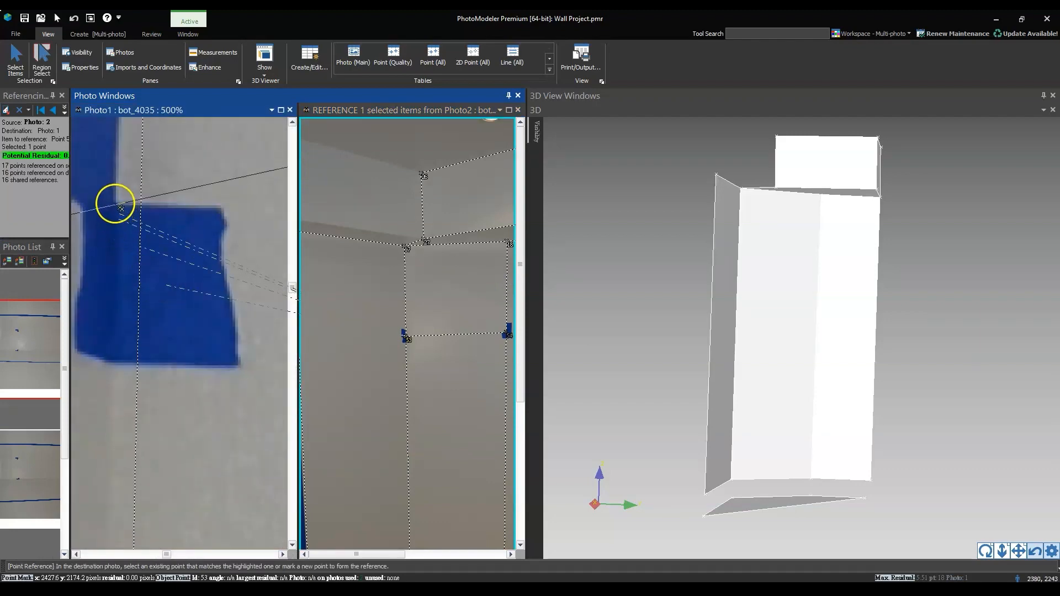
pyautogui.click(121, 208)
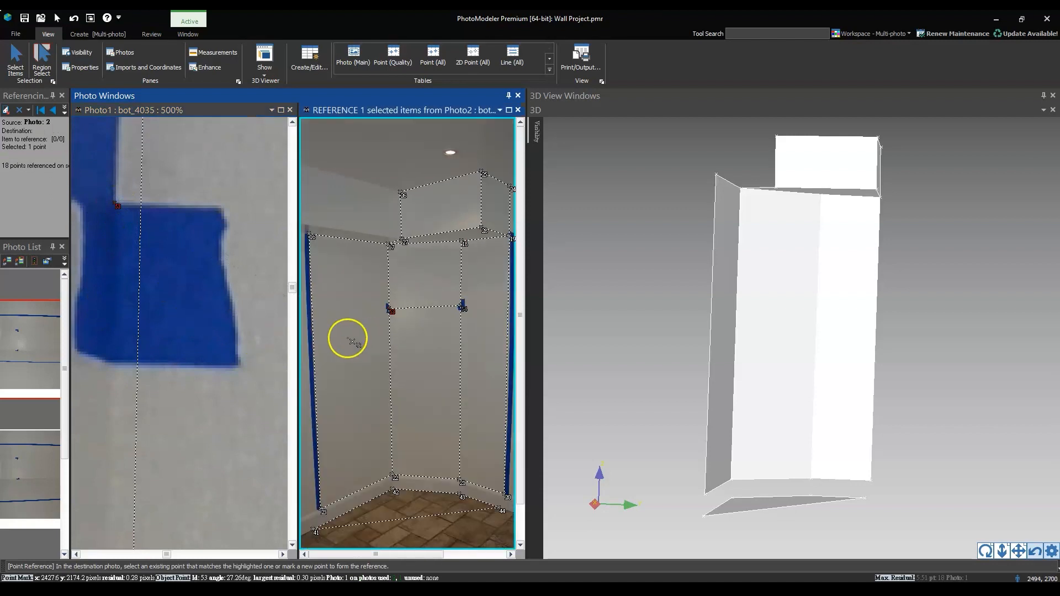
# Reference the new line's right endpoint from bot_4037 to the inner corner of the right tape mark in bot_4035, and end referencing
pyautogui.scroll(-2, 351, 339)
pyautogui.scroll(2, 376, 205)
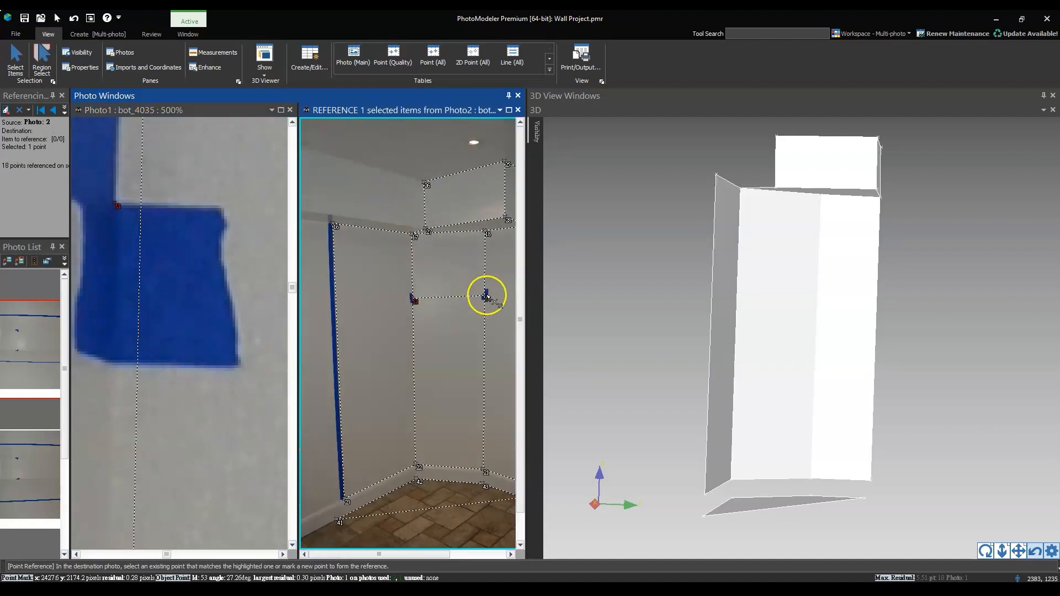
pyautogui.click(486, 298)
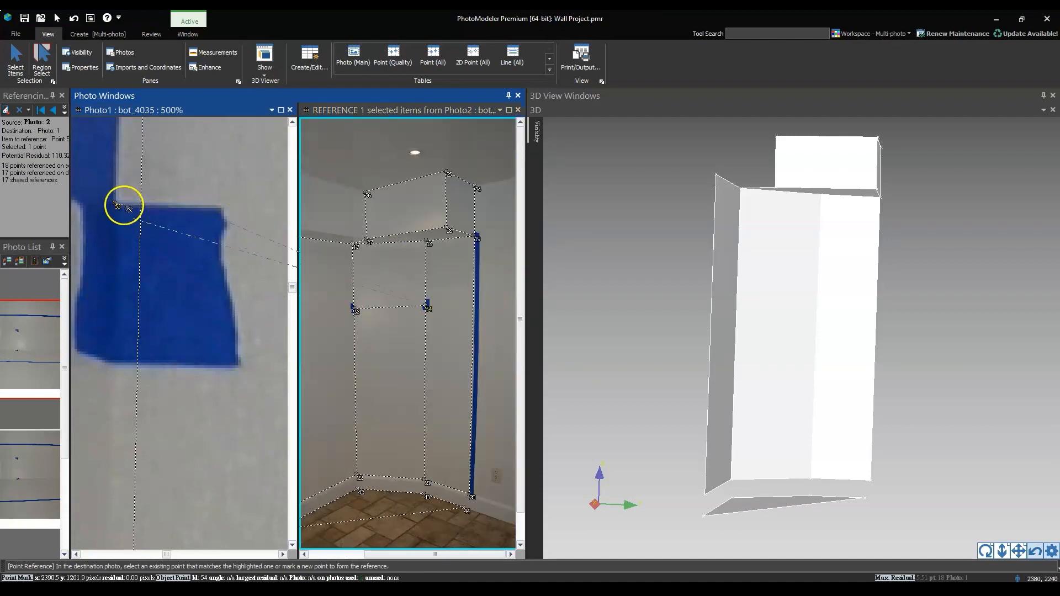
pyautogui.scroll(-5, 132, 244)
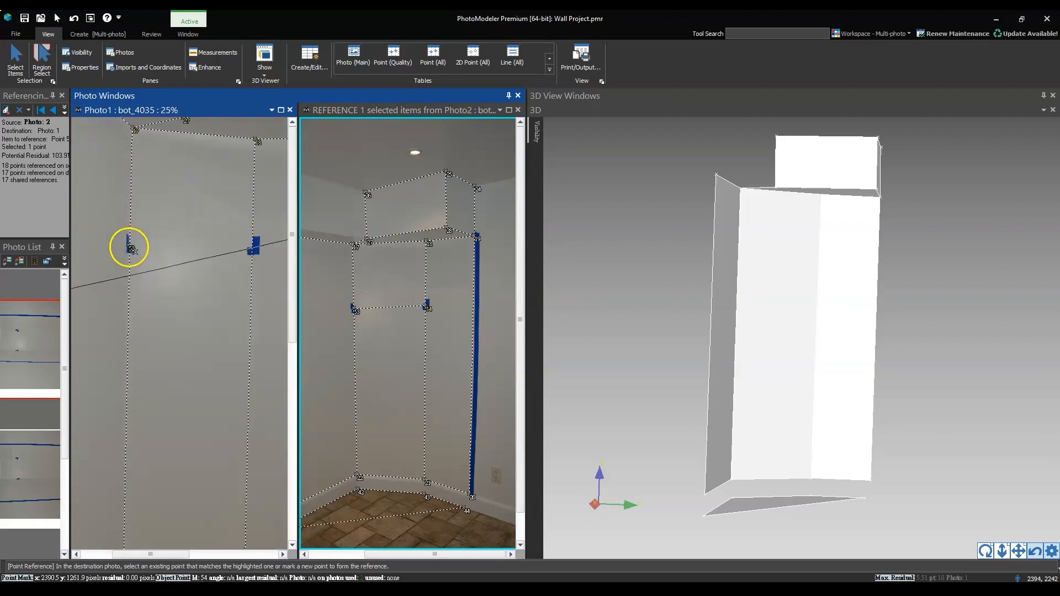
pyautogui.scroll(5, 249, 251)
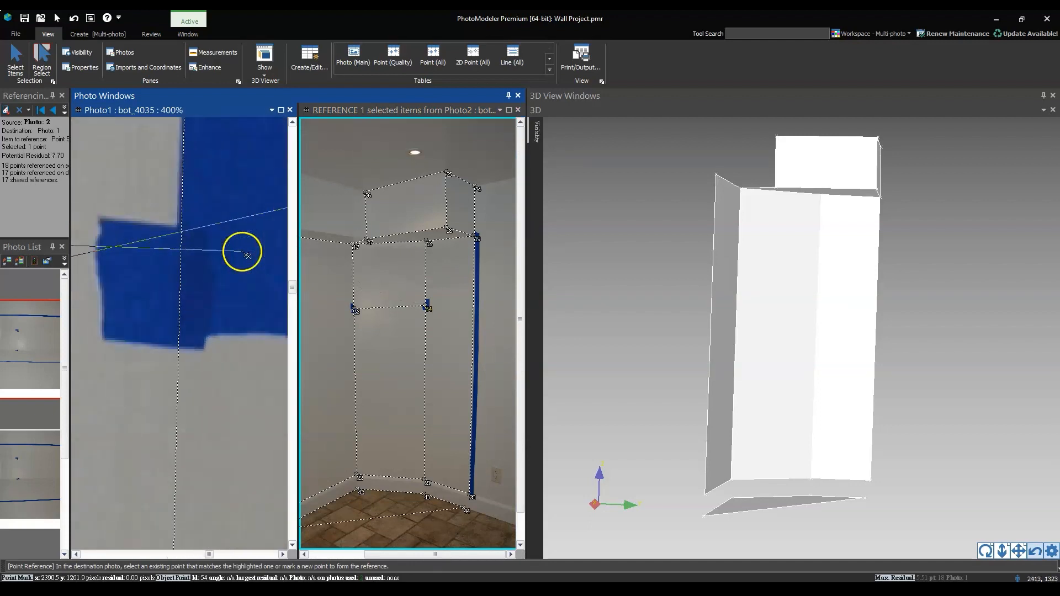
pyautogui.click(175, 227)
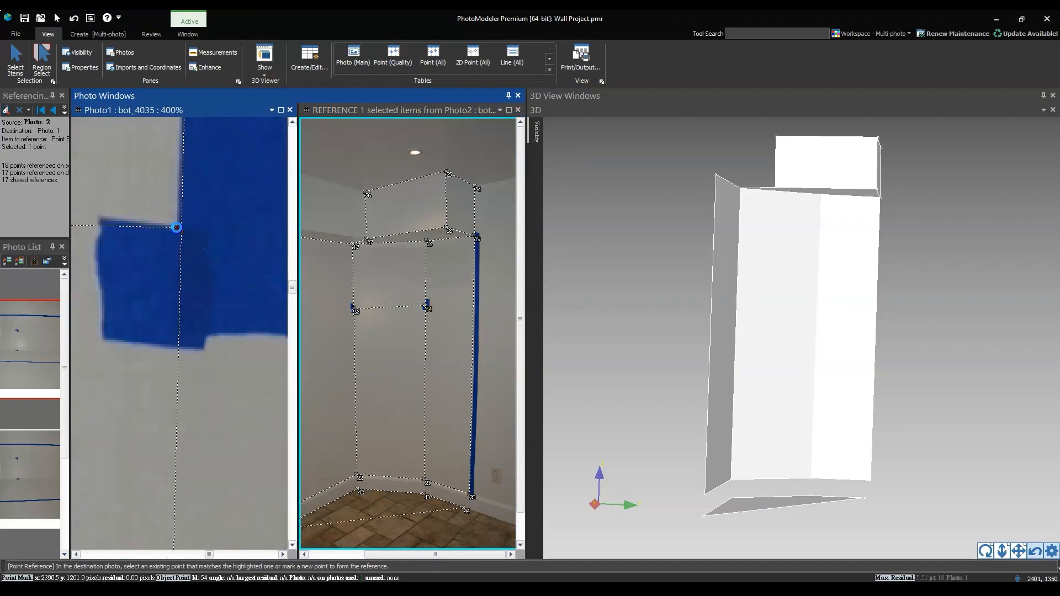
pyautogui.scroll(-3, 197, 253)
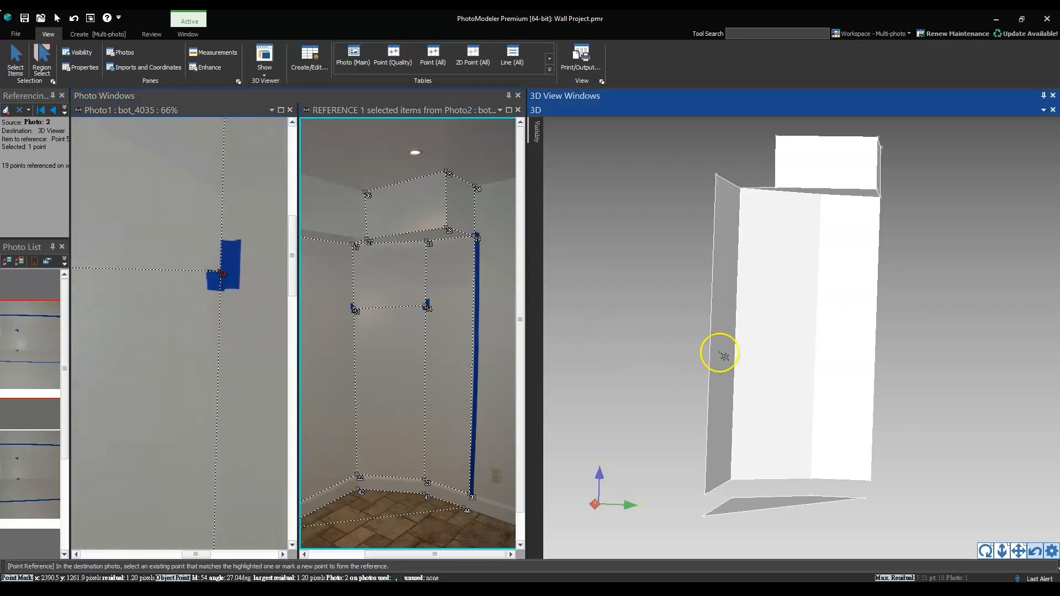
pyautogui.press('Escape')
# Measure the new line between the two tape marks in the 3D view
pyautogui.moveTo(763, 358); pyautogui.dragTo(635, 258)
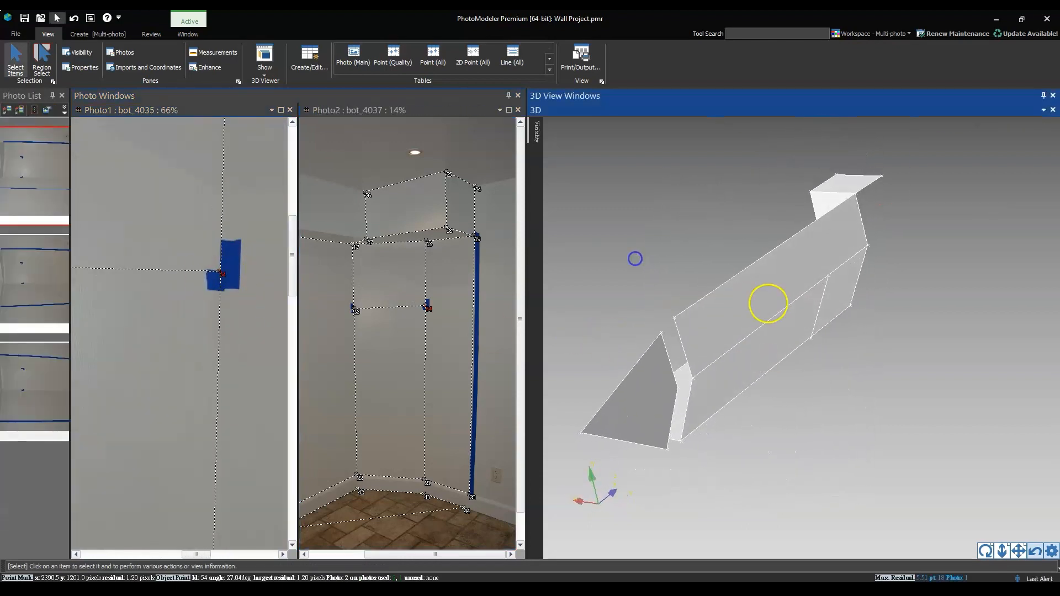
pyautogui.press('m')
pyautogui.click(823, 296)
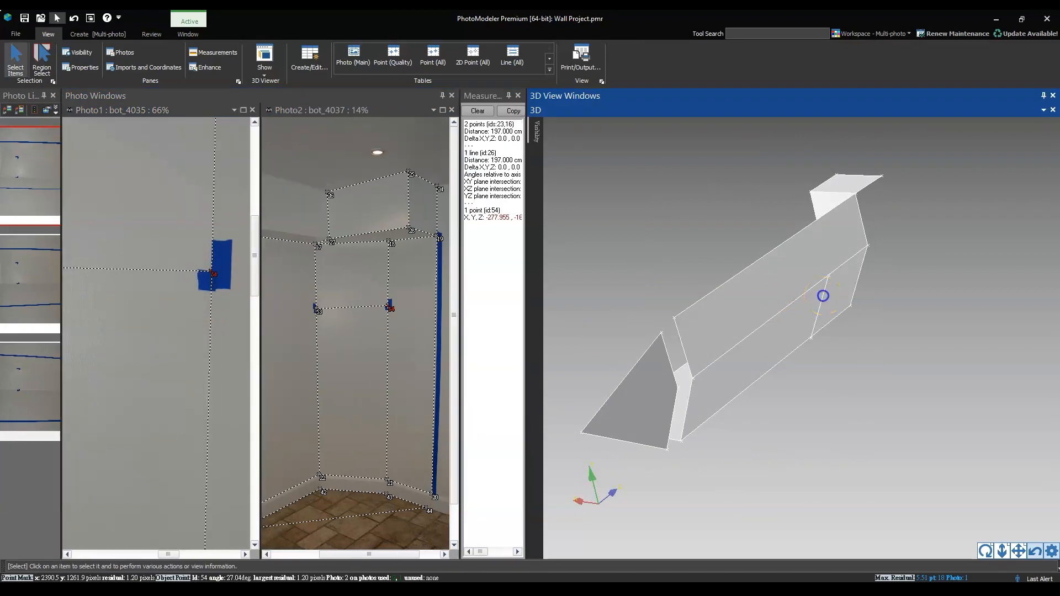
# Close the photo windows and highlight the tape-mark line's distance in the measurement results
pyautogui.click(848, 308)
pyautogui.moveTo(840, 303); pyautogui.dragTo(755, 321)
pyautogui.moveTo(526, 350); pyautogui.dragTo(723, 332)
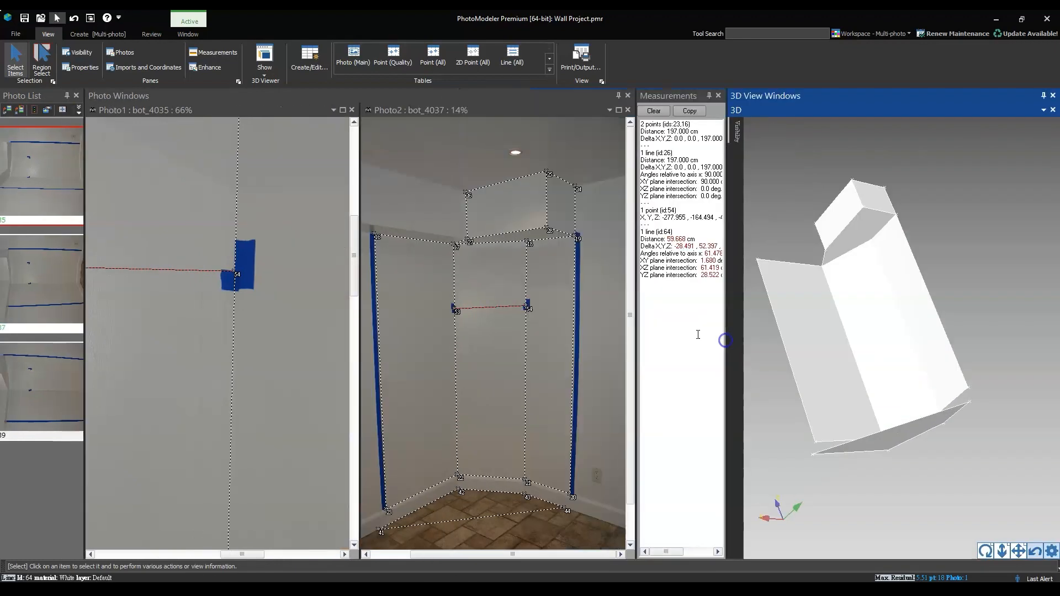
pyautogui.click(628, 95)
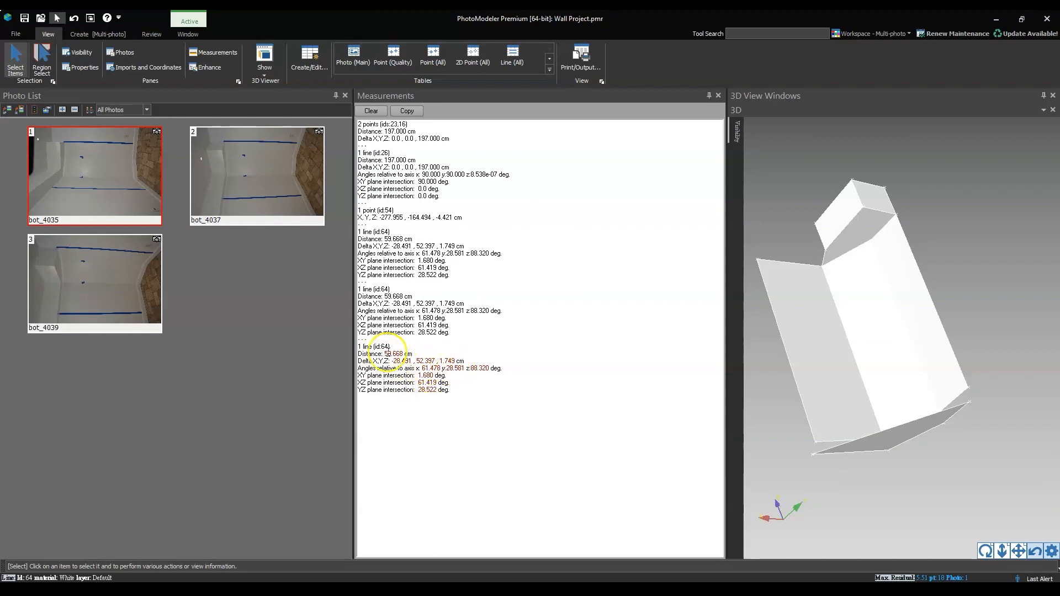
pyautogui.moveTo(384, 354); pyautogui.dragTo(411, 352)
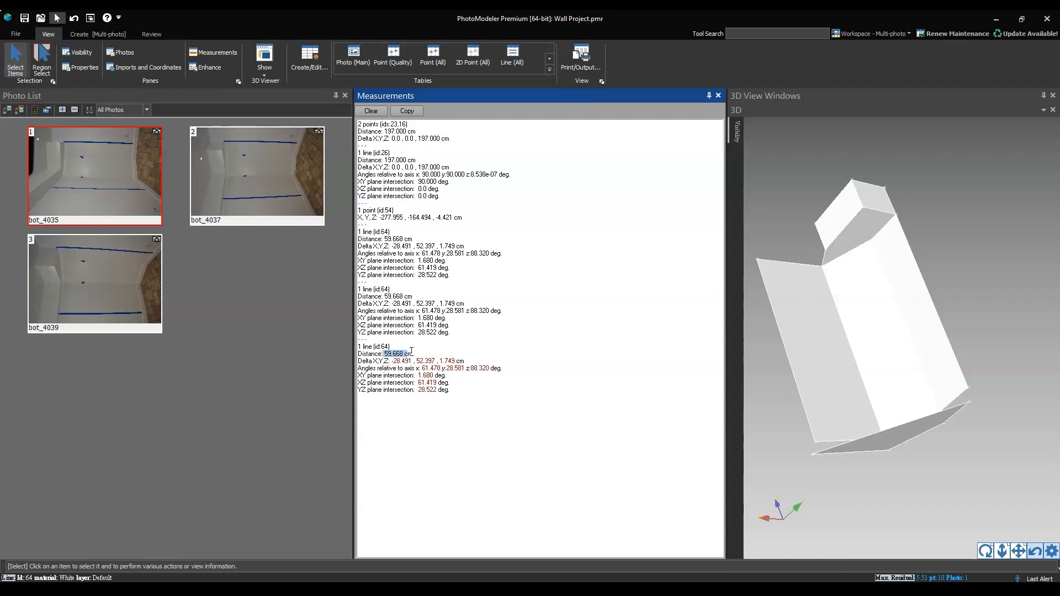
pyautogui.click(468, 357)
# Close the measurements and photo list panes so the 3D view fills the workspace, and inspect the untextured model upright
pyautogui.moveTo(953, 380); pyautogui.dragTo(968, 445)
pyautogui.moveTo(896, 311); pyautogui.dragTo(925, 302)
pyautogui.moveTo(913, 330); pyautogui.dragTo(905, 375, button='right')
pyautogui.click(719, 95)
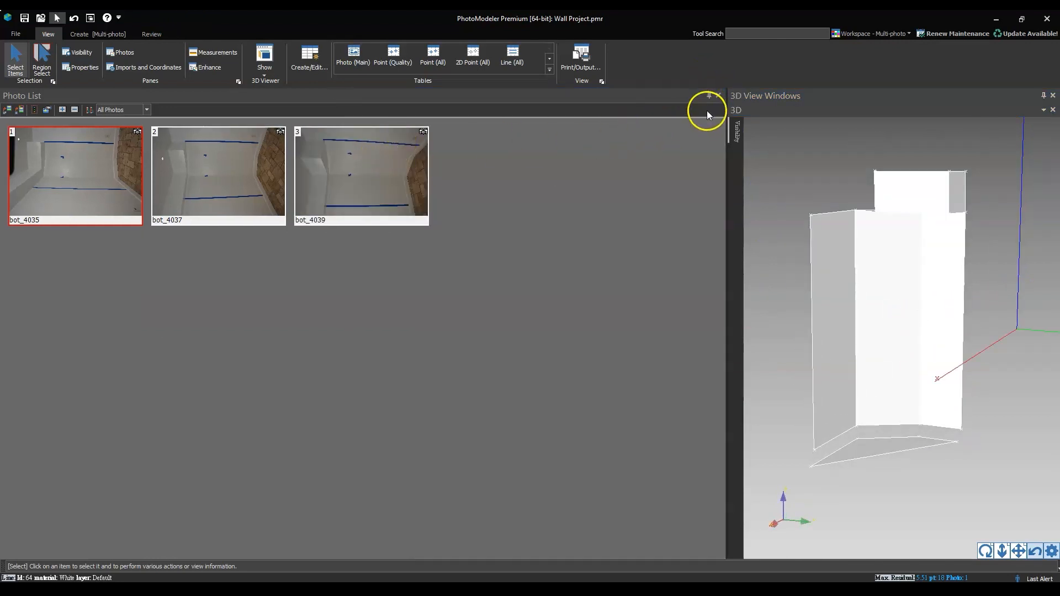
pyautogui.click(718, 96)
pyautogui.moveTo(542, 356); pyautogui.dragTo(558, 374)
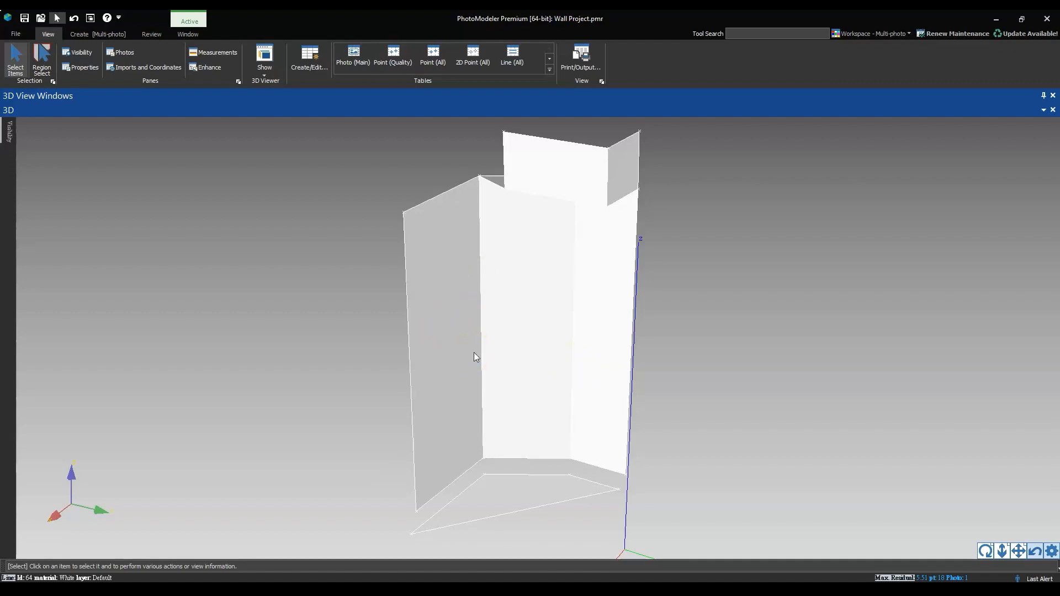
pyautogui.moveTo(535, 354); pyautogui.dragTo(533, 333)
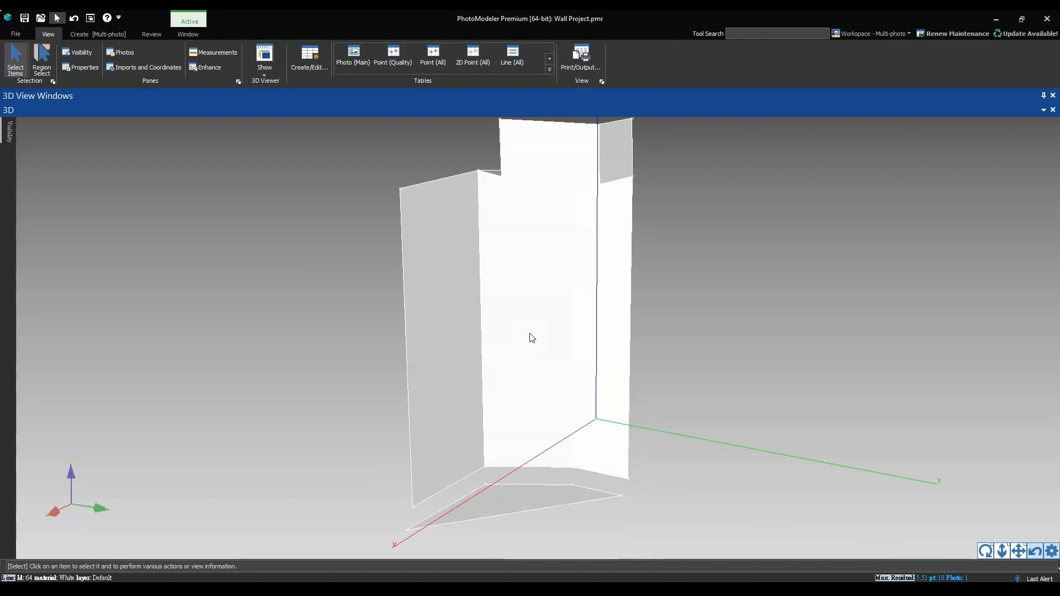
pyautogui.moveTo(544, 332); pyautogui.dragTo(547, 352, button='middle')
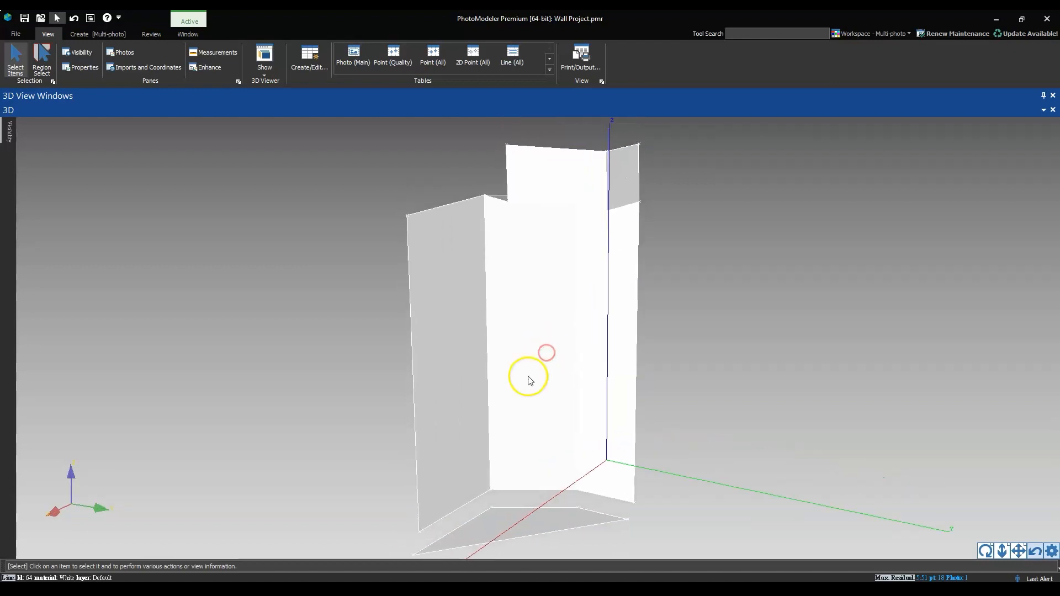
pyautogui.moveTo(528, 377); pyautogui.dragTo(533, 366)
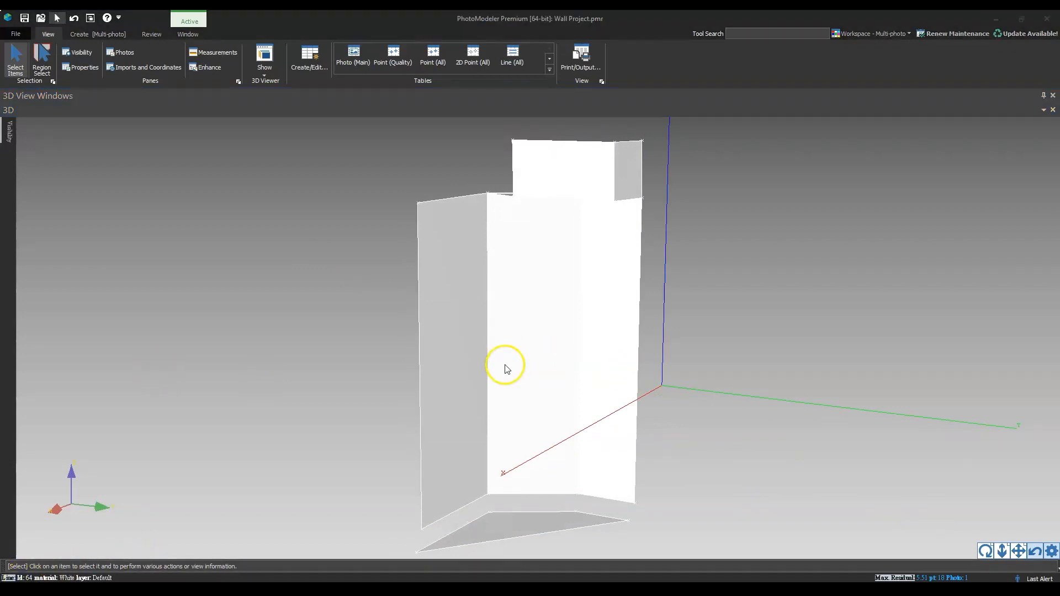
# Set the current material to SurfaceDefault and review its colour and texture settings
pyautogui.click(91, 35)
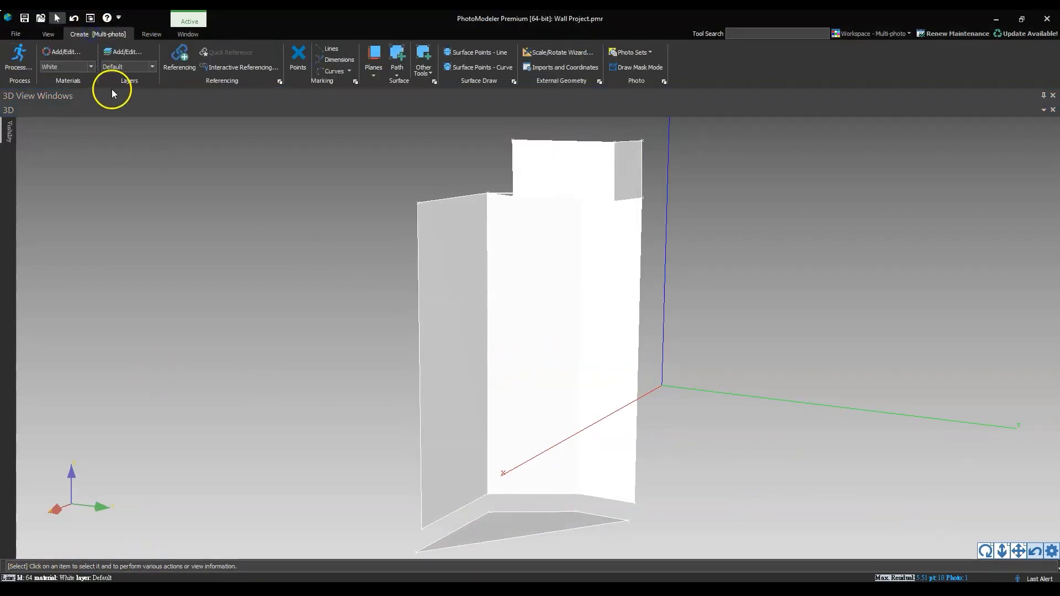
pyautogui.click(88, 65)
pyautogui.click(71, 82)
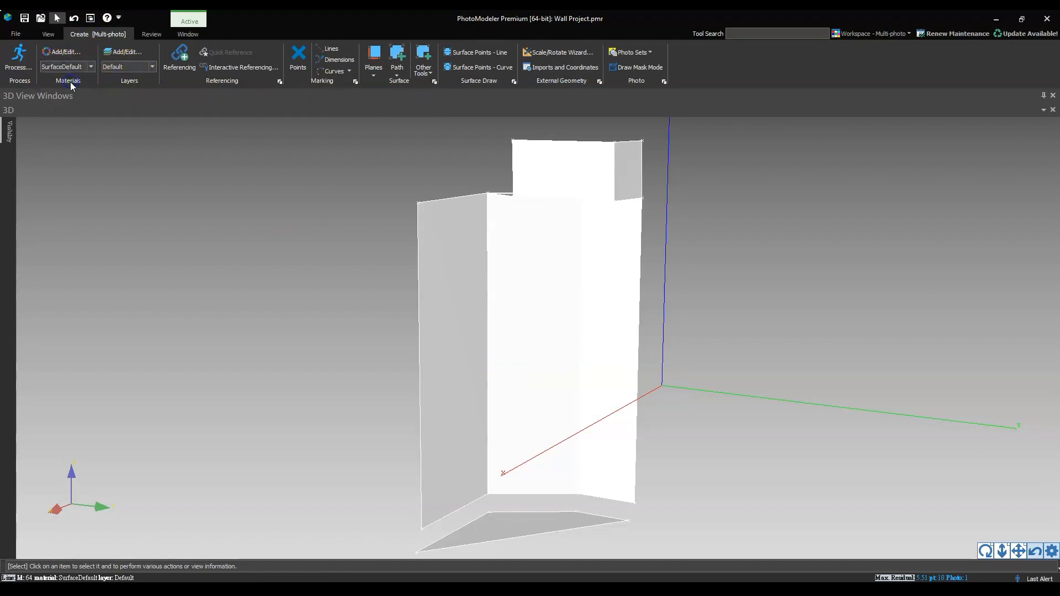
pyautogui.click(64, 52)
pyautogui.click(449, 236)
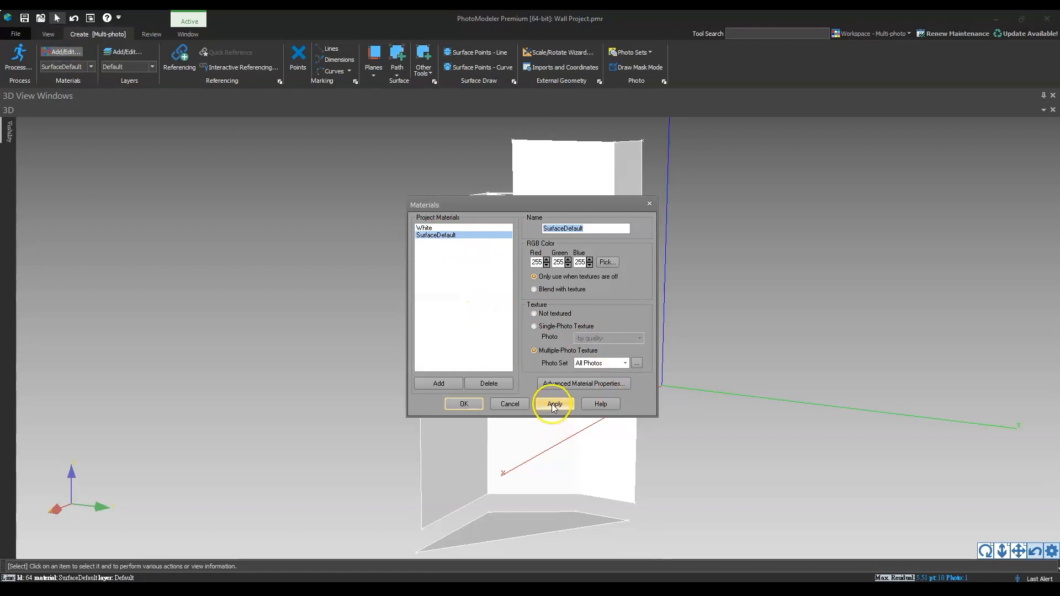
pyautogui.click(510, 404)
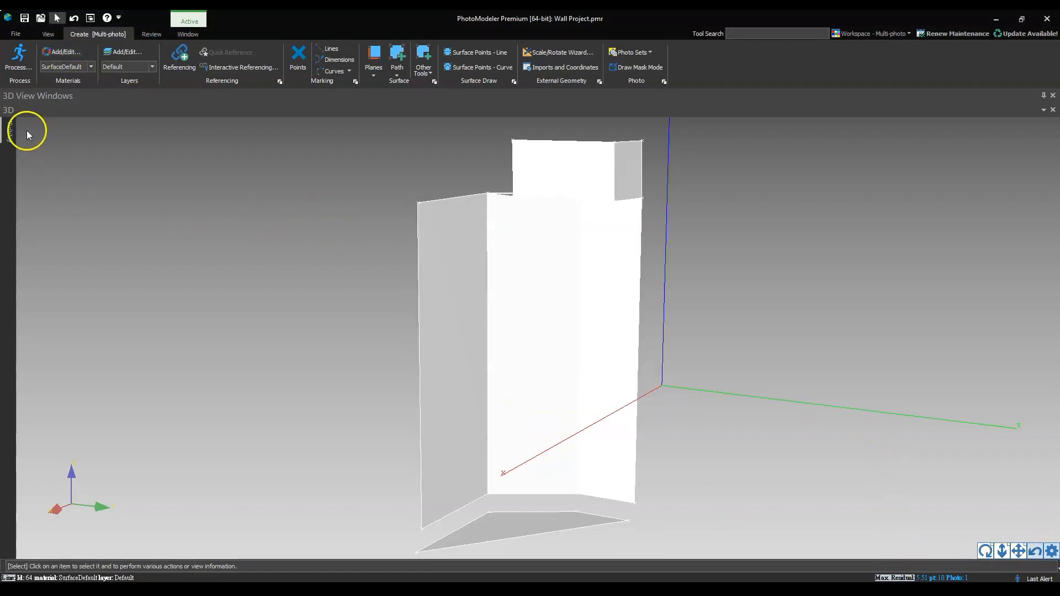
# Display the model's surfaces in the 3D view with Quality textures
pyautogui.click(9, 131)
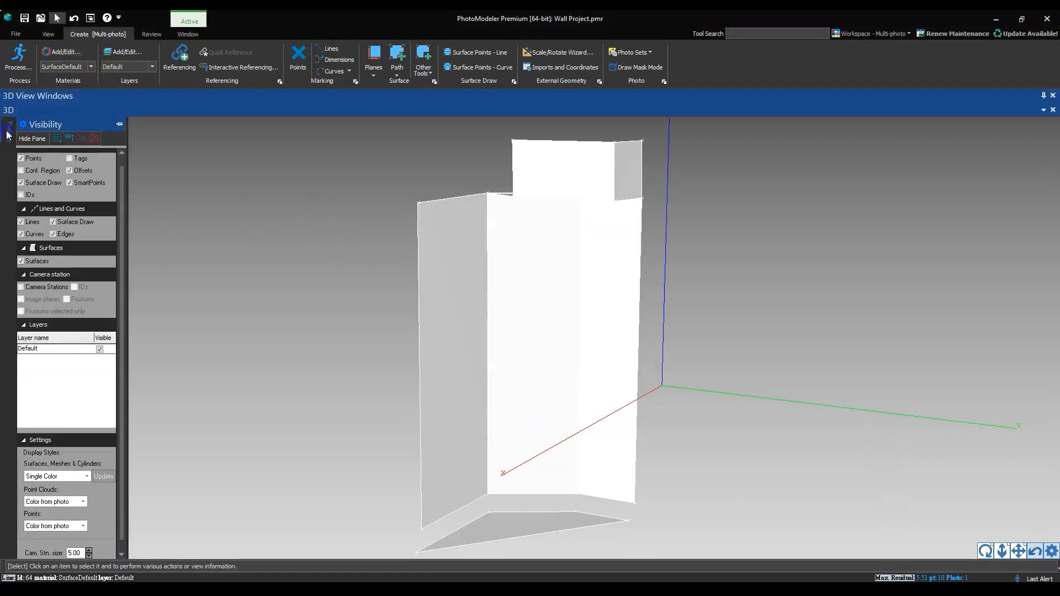
pyautogui.click(53, 476)
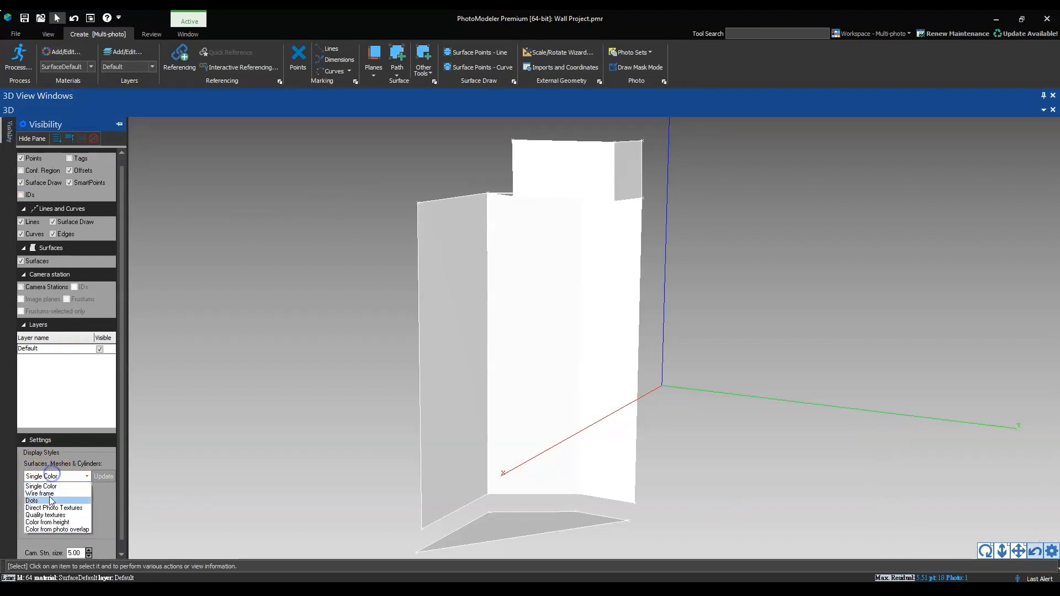
pyautogui.click(47, 514)
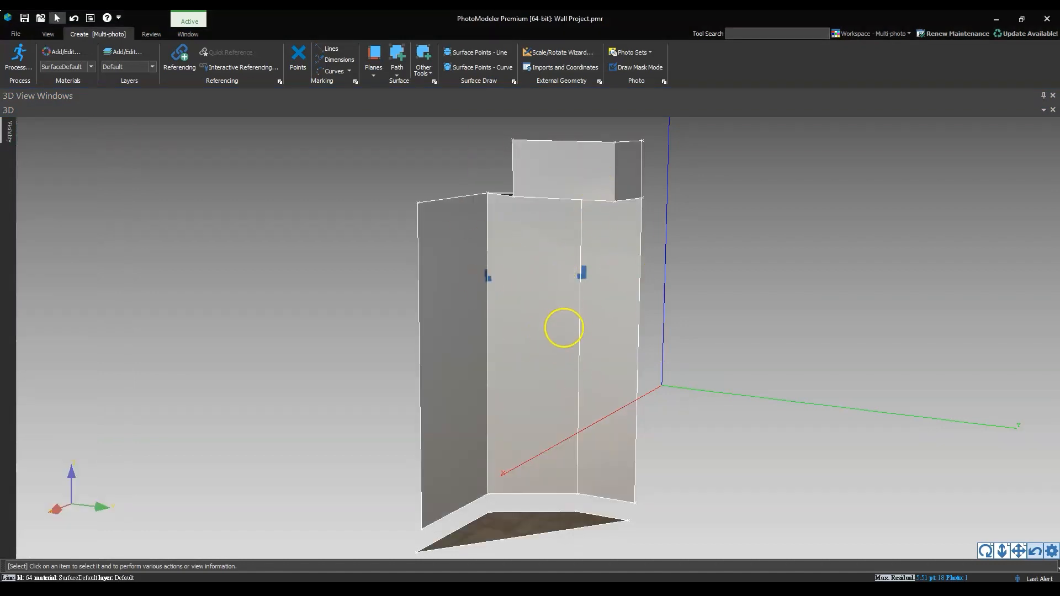
# Examine the photo textures on the model up close, checking the blue tape marks on the middle wall and the tiled floor
pyautogui.moveTo(538, 302); pyautogui.dragTo(557, 302, button='right')
pyautogui.moveTo(540, 373); pyautogui.dragTo(549, 347, button='middle')
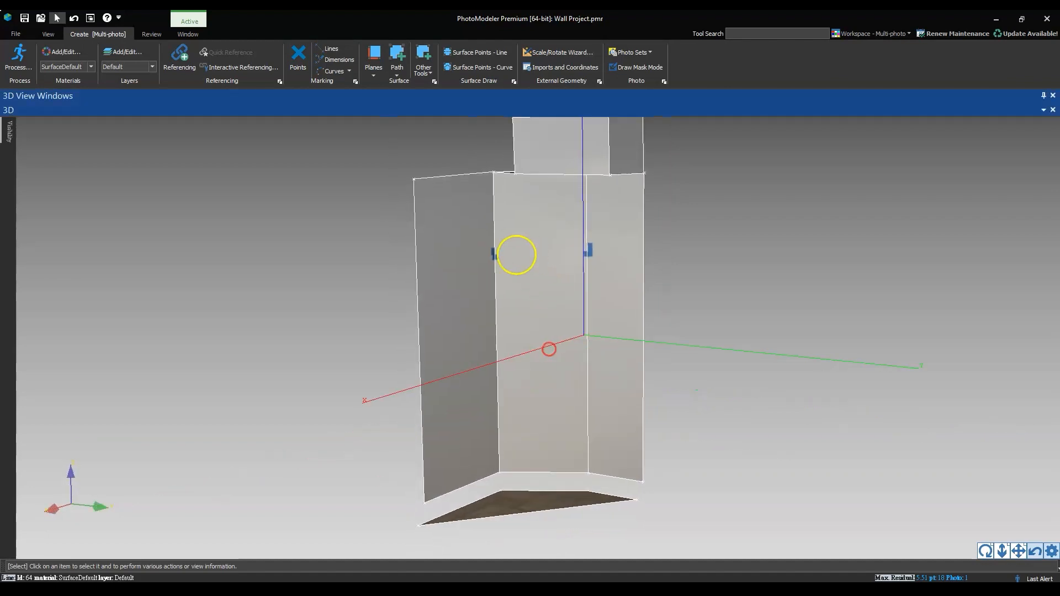
pyautogui.scroll(3, 517, 254)
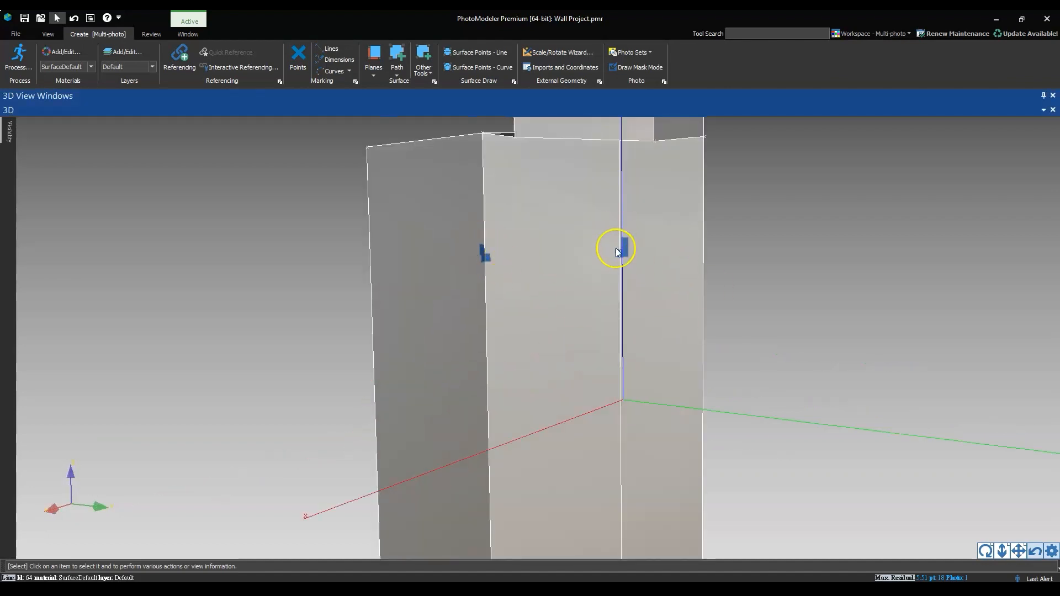
pyautogui.scroll(-4, 528, 264)
pyautogui.moveTo(612, 410); pyautogui.dragTo(611, 458, button='right')
pyautogui.moveTo(558, 434); pyautogui.dragTo(571, 315, button='middle')
pyautogui.scroll(5, 566, 385)
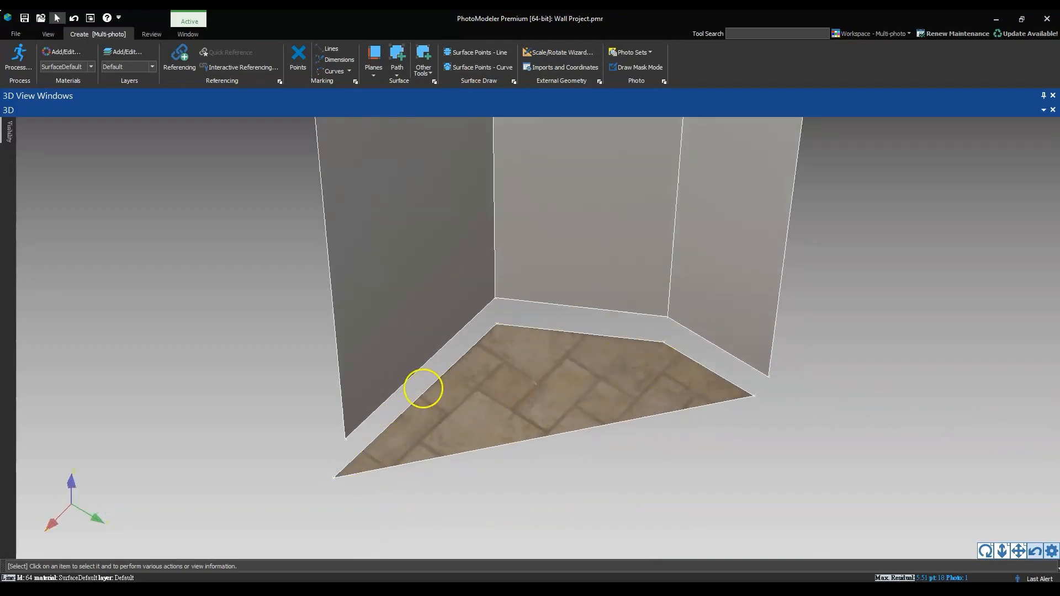
pyautogui.moveTo(562, 321); pyautogui.dragTo(560, 400, button='middle')
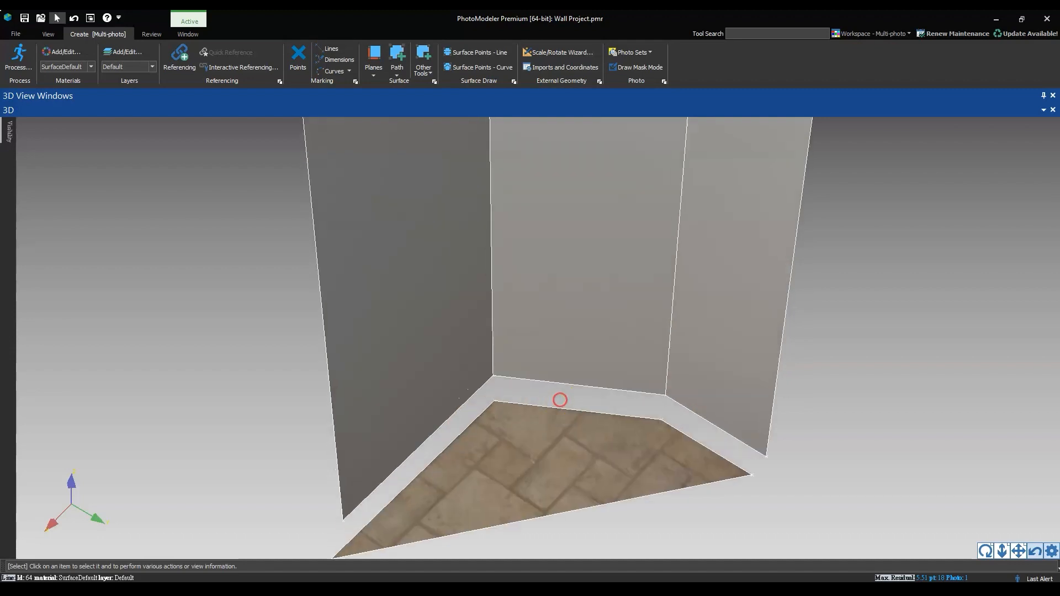
pyautogui.scroll(-4, 577, 373)
# Inspect the whole textured room corner from several angles, including the area around the middle wall's left tape mark
pyautogui.moveTo(582, 356); pyautogui.dragTo(569, 396, button='middle')
pyautogui.moveTo(587, 361); pyautogui.dragTo(570, 417)
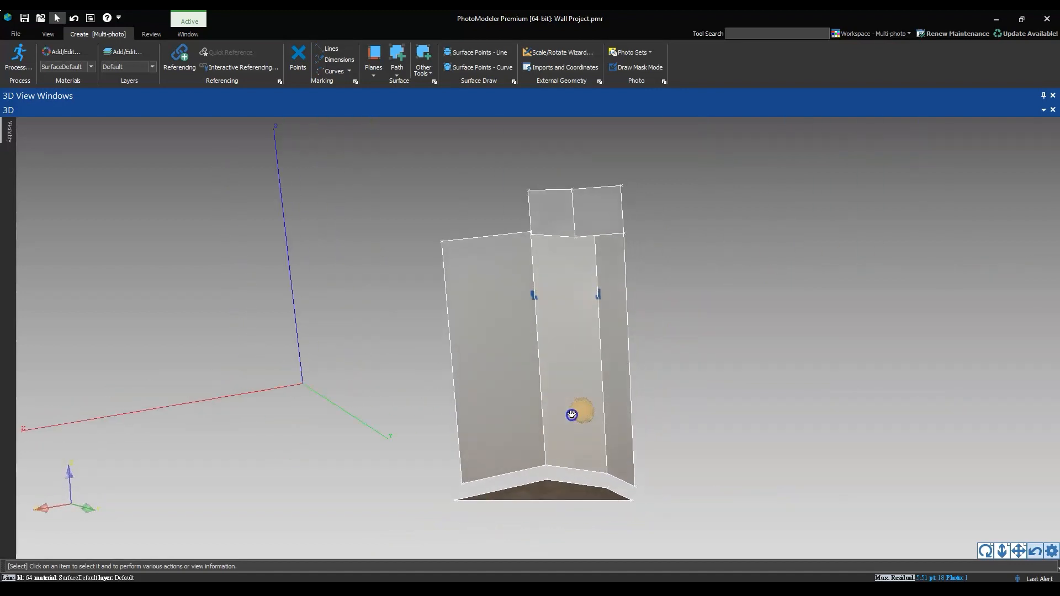
pyautogui.moveTo(561, 276); pyautogui.dragTo(525, 428)
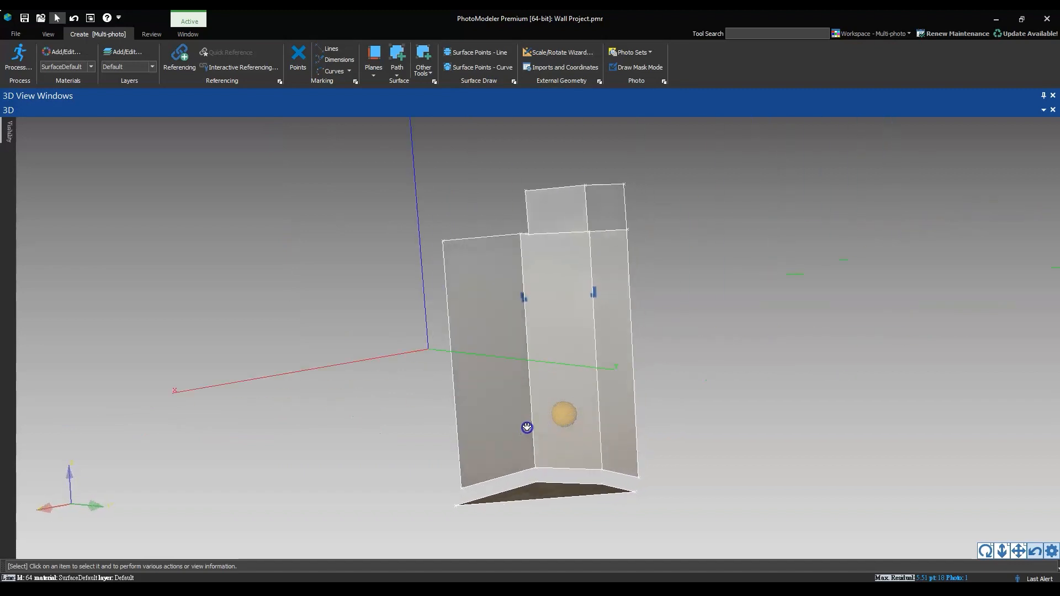
pyautogui.moveTo(592, 338); pyautogui.dragTo(620, 343)
pyautogui.moveTo(479, 336)
pyautogui.mouseDown()
pyautogui.moveTo(615, 362)
pyautogui.moveTo(523, 348)
pyautogui.moveTo(555, 339)
pyautogui.moveTo(549, 326)
pyautogui.moveTo(487, 350)
pyautogui.mouseUp()
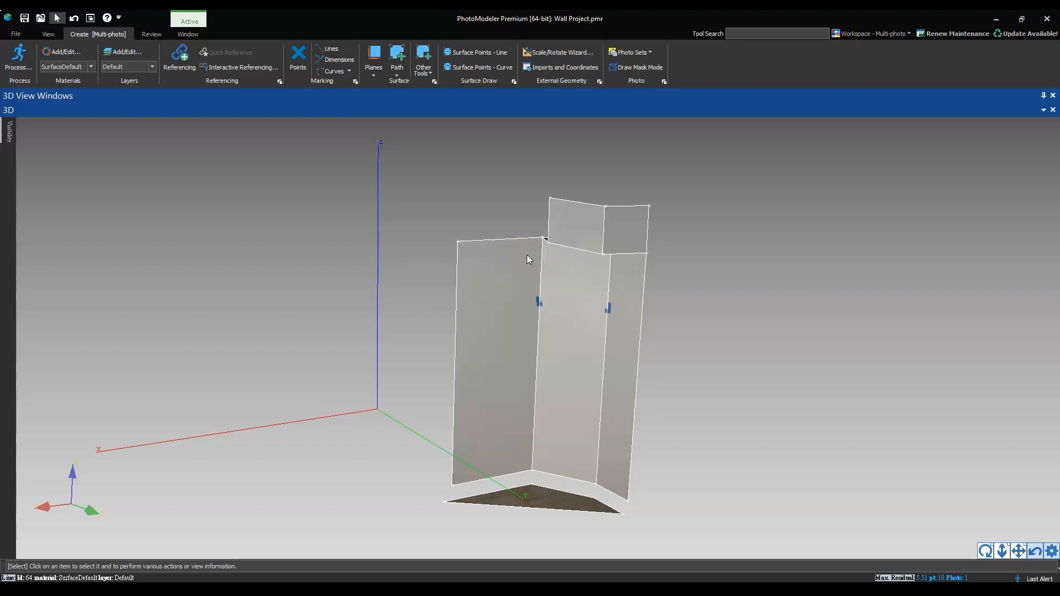
pyautogui.click(537, 305)
pyautogui.click(543, 280)
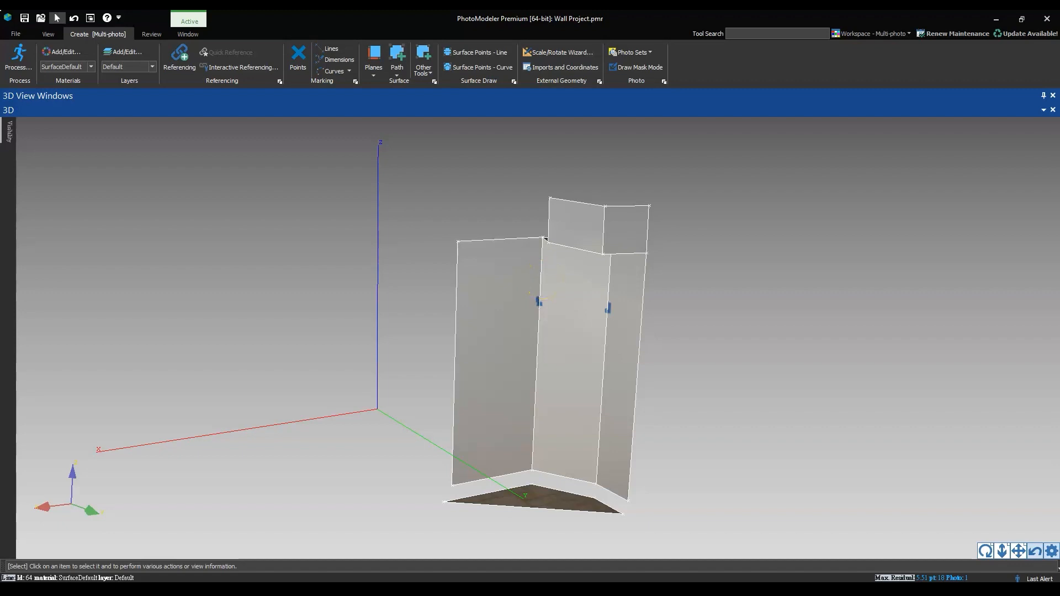